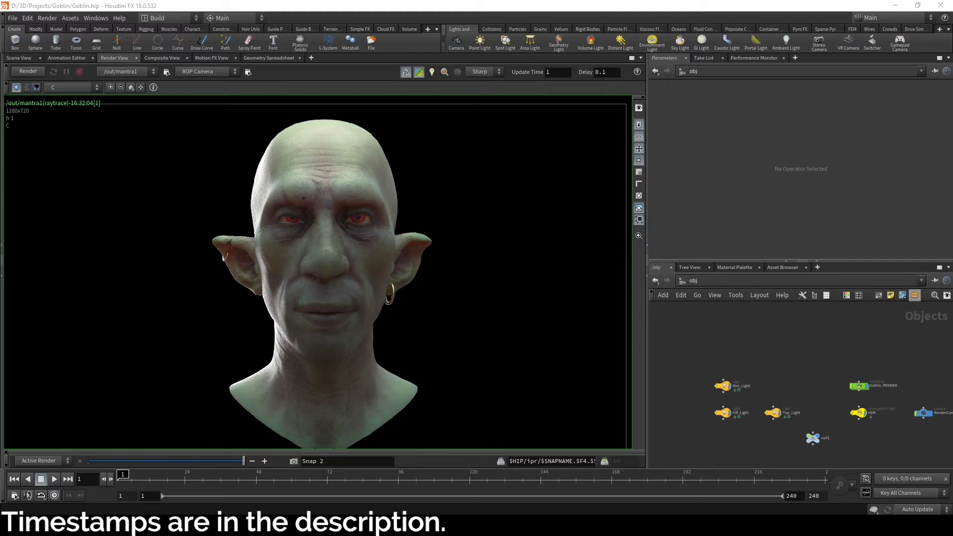
Step: Pan the goblin render around, then nudge the object network down slightly
middle_click_drag(259, 294, 248, 304)
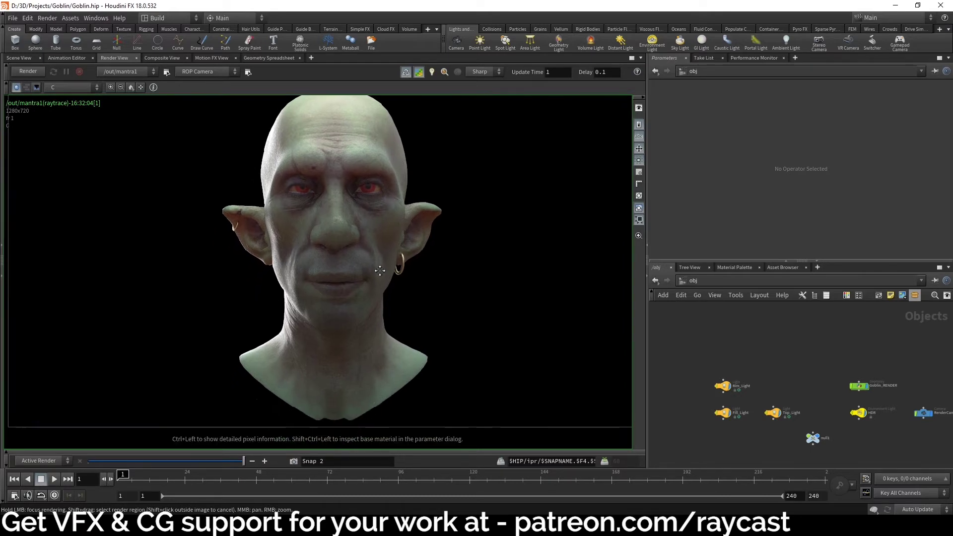
middle_click_drag(358, 298, 305, 287)
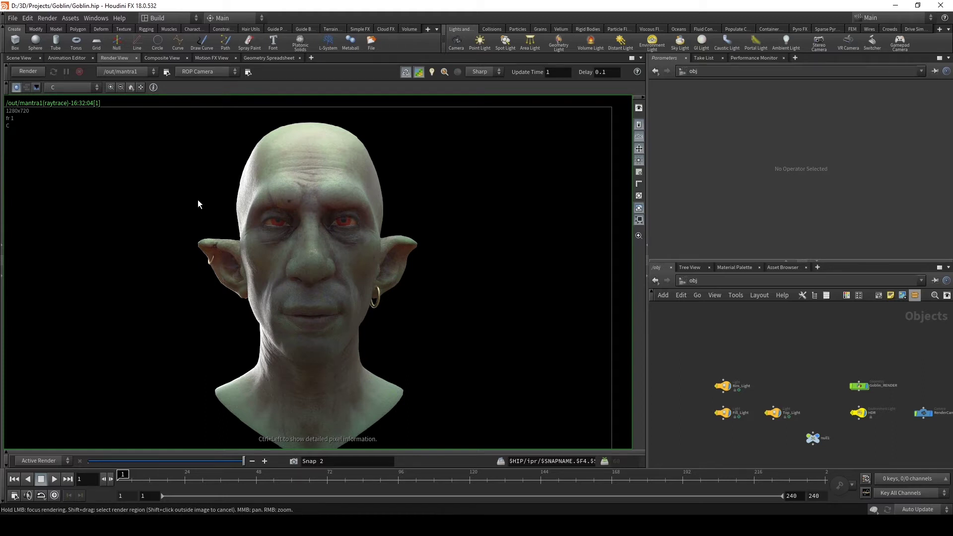
middle_click_drag(332, 230, 350, 221)
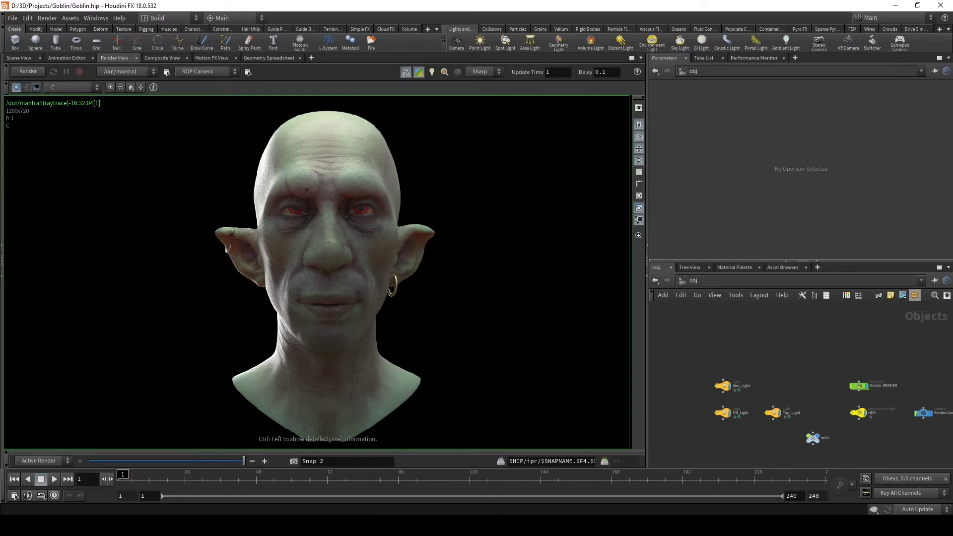
middle_click_drag(740, 322, 749, 343)
Step: Switch to the 3D scene view and orbit to an eye-level view of the goblin head
left_click(21, 58)
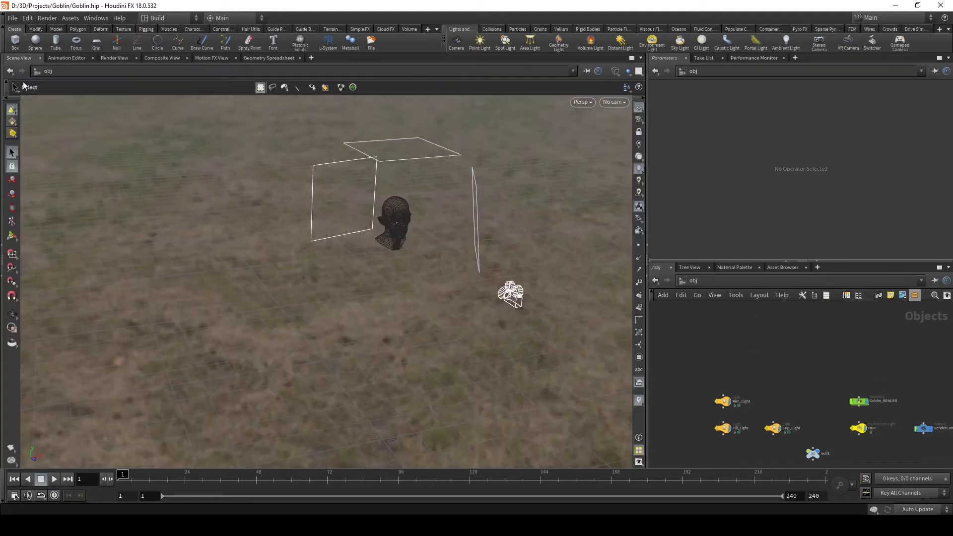
left_click_drag(436, 238, 331, 284)
key("s")
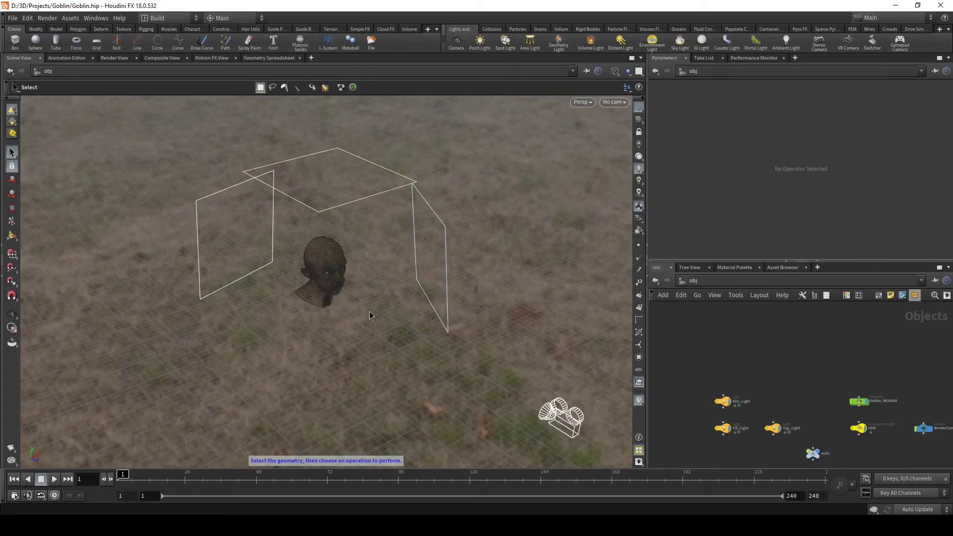
key("Escape")
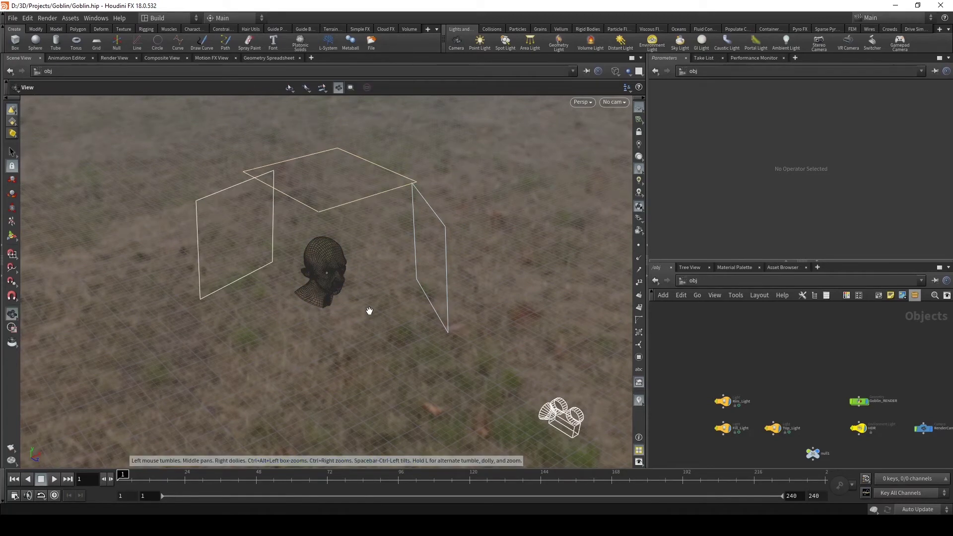
left_click_drag(370, 311, 282, 289)
right_click_drag(283, 289, 366, 296)
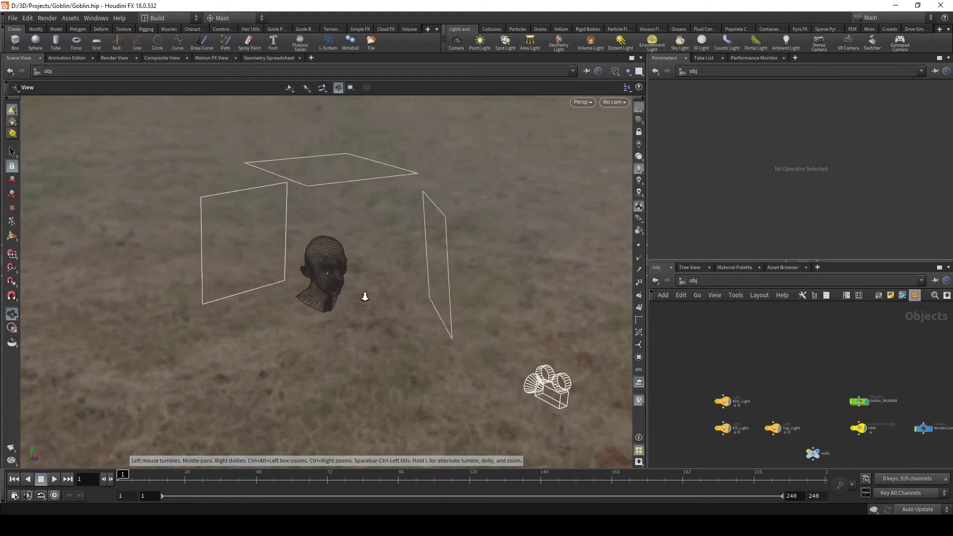
left_click_drag(368, 306, 350, 272)
key("s")
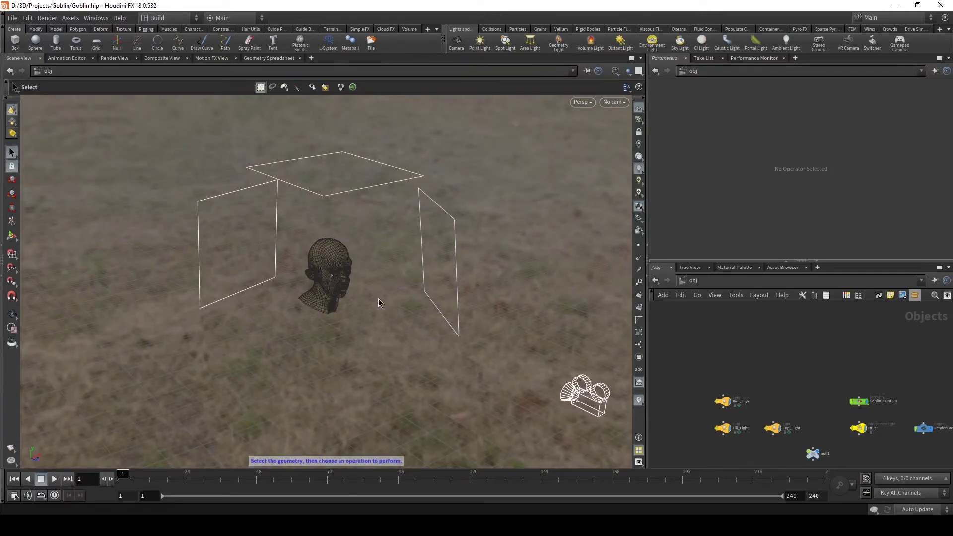
left_click_drag(379, 302, 376, 298, "alt")
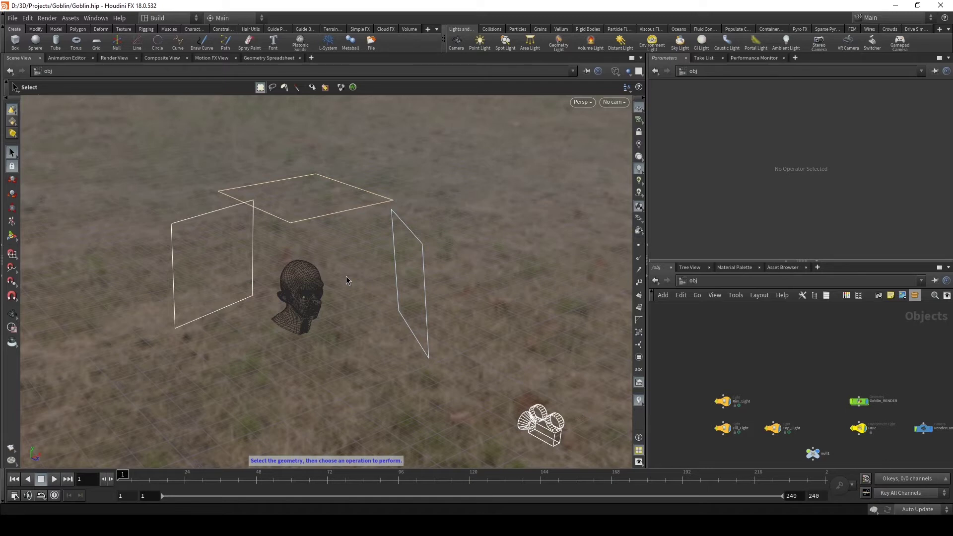
left_click_drag(347, 280, 347, 281, "alt")
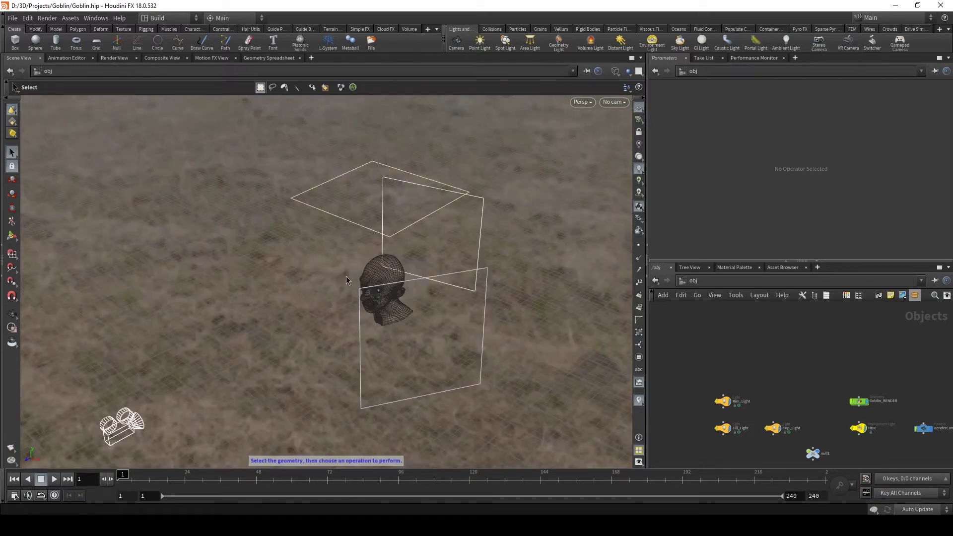
Step: Orbit closer around the head and light planes, then bring up viewport Display Options
key("Escape")
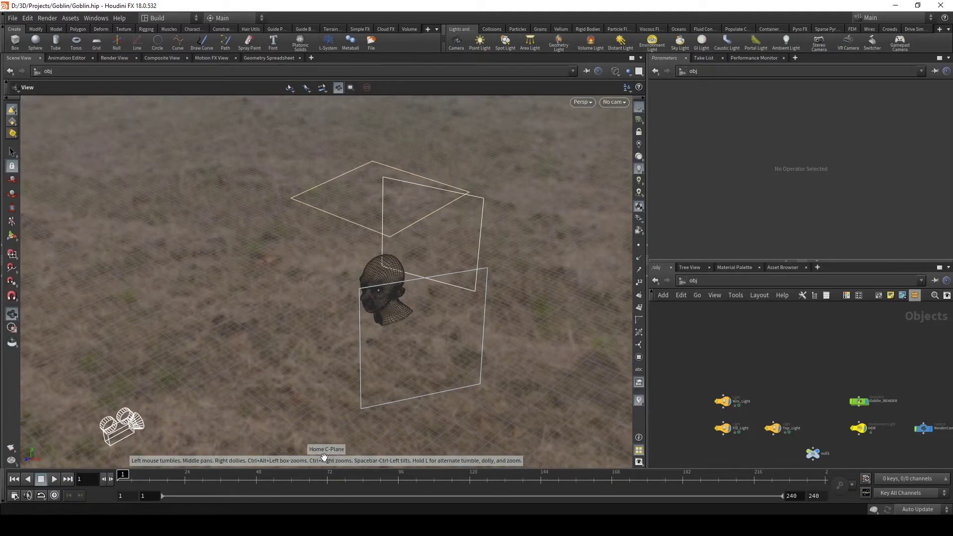
key("s")
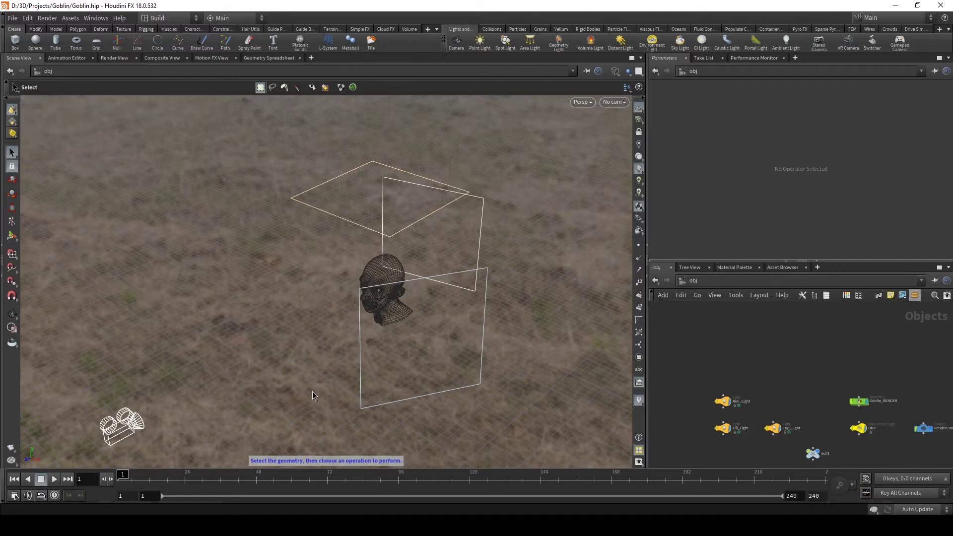
key("Escape")
left_click_drag(177, 304, 293, 287)
middle_click_drag(306, 281, 361, 268)
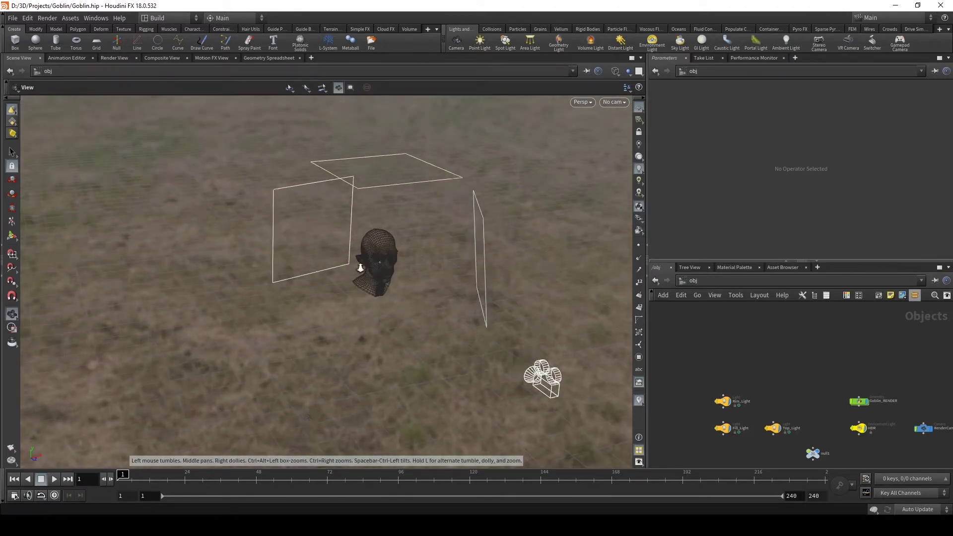
right_click_drag(360, 268, 485, 273)
left_click_drag(485, 272, 353, 292)
key("s")
key("Escape")
left_click_drag(257, 291, 368, 308)
key("s")
key("d")
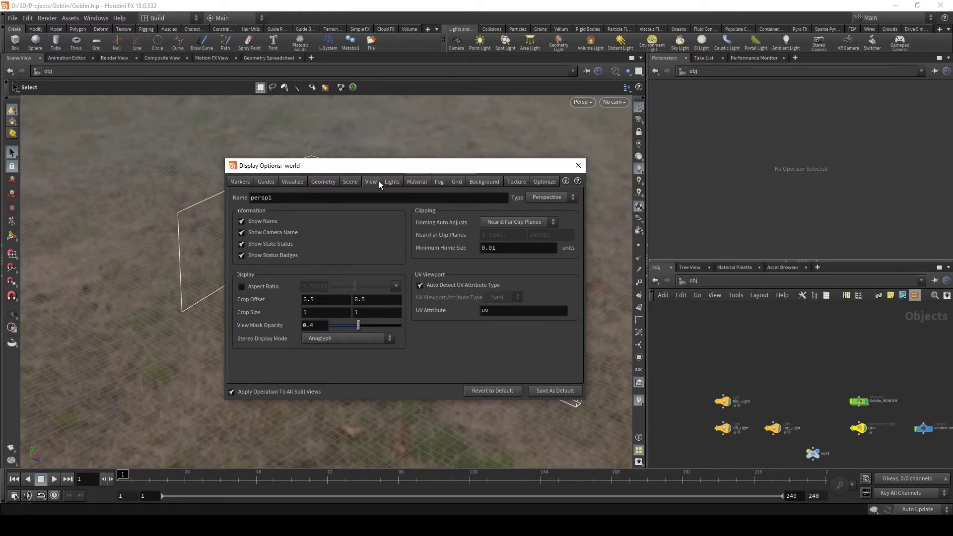
Step: Keep homing auto-adjust on Near & Far Clip Planes and close Display Options
left_click(519, 220)
left_click(472, 229)
left_click(578, 165)
Step: Orbit the goblin scene to a new angle and pan the object network down
key("Escape")
left_click_drag(348, 258, 465, 243)
key("s")
middle_click_drag(805, 328, 793, 371)
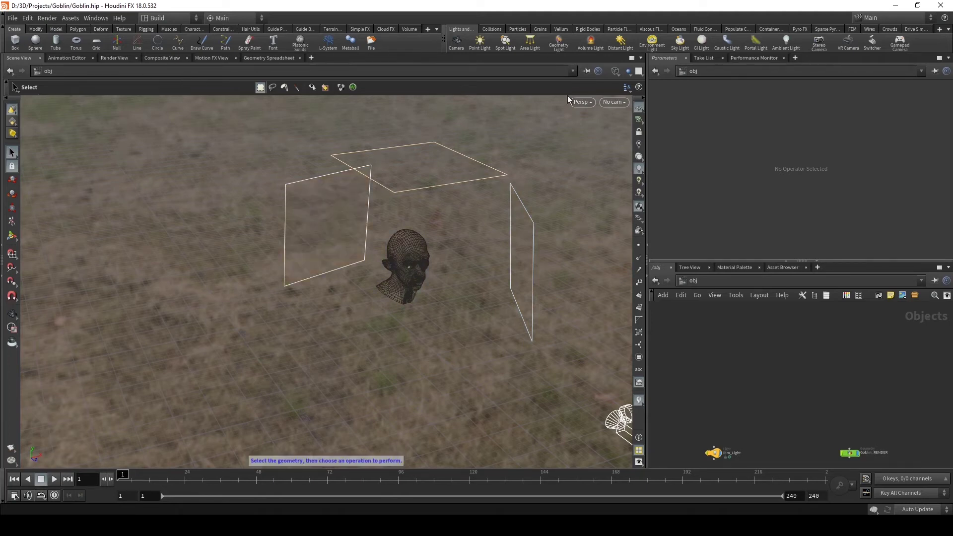
Step: Add a trial cam1 Camera node in an empty network area, then delete it
middle_click_drag(747, 368, 717, 345)
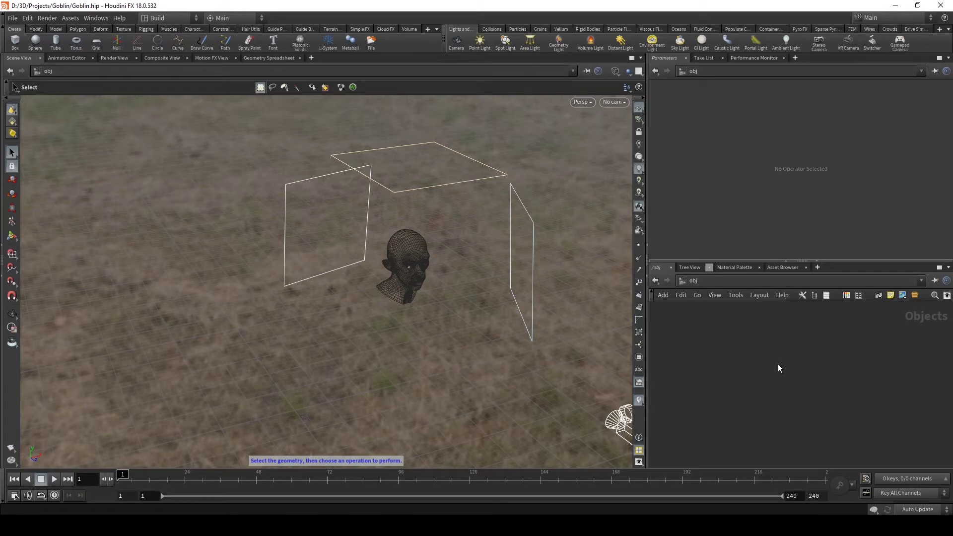
key("Tab")
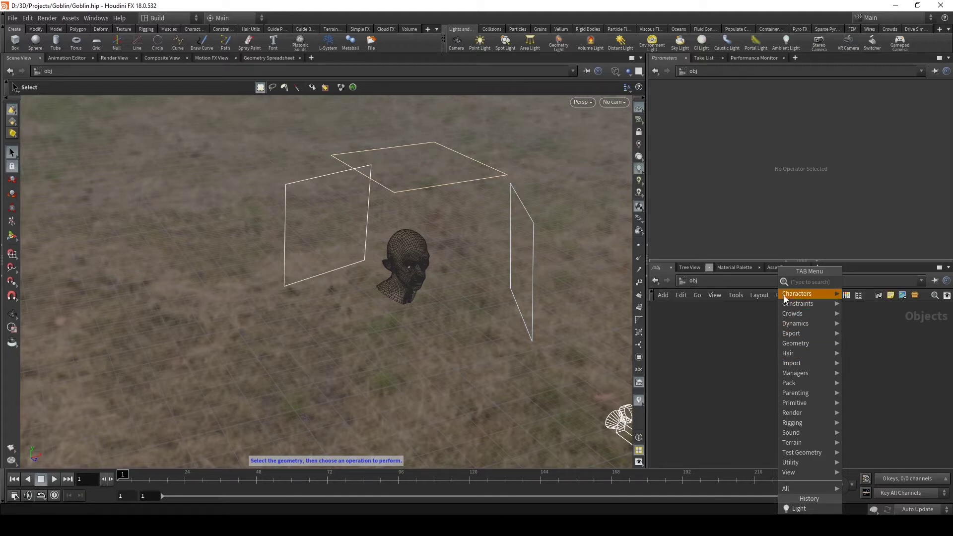
key("Escape")
key("Tab")
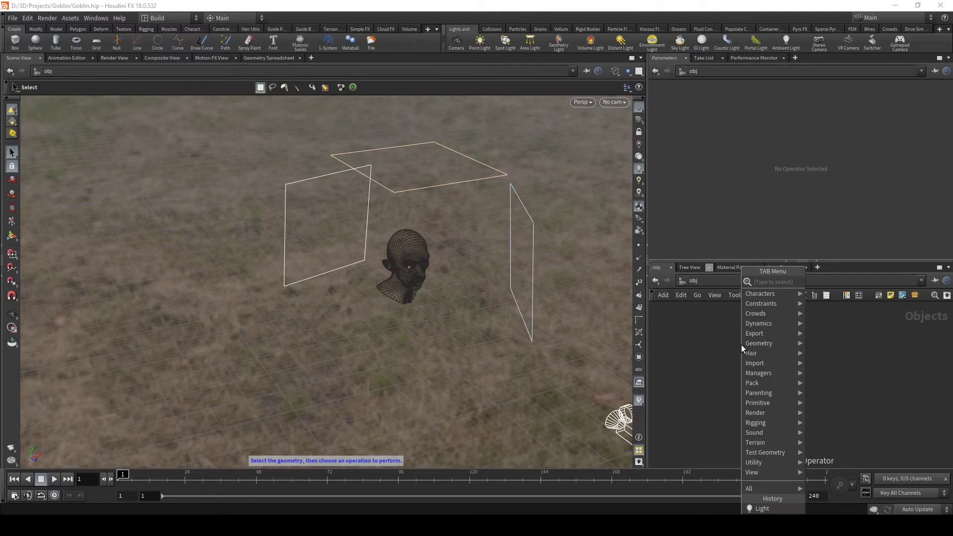
type("ca")
key("Return")
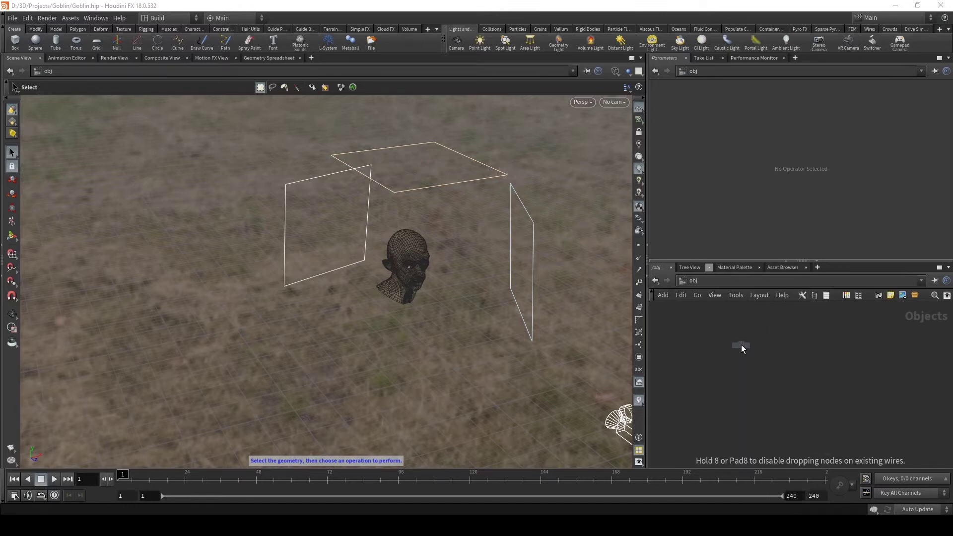
left_click(712, 355)
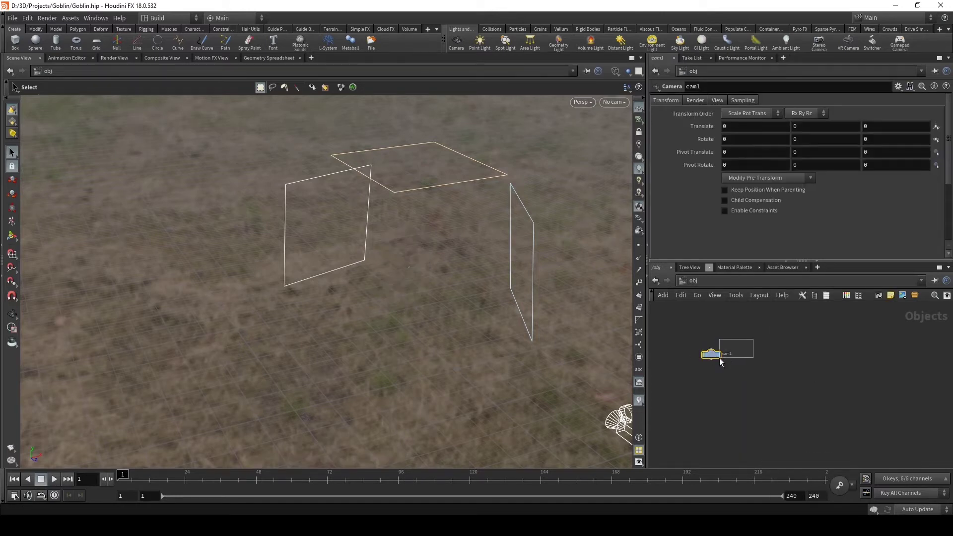
left_click(702, 103)
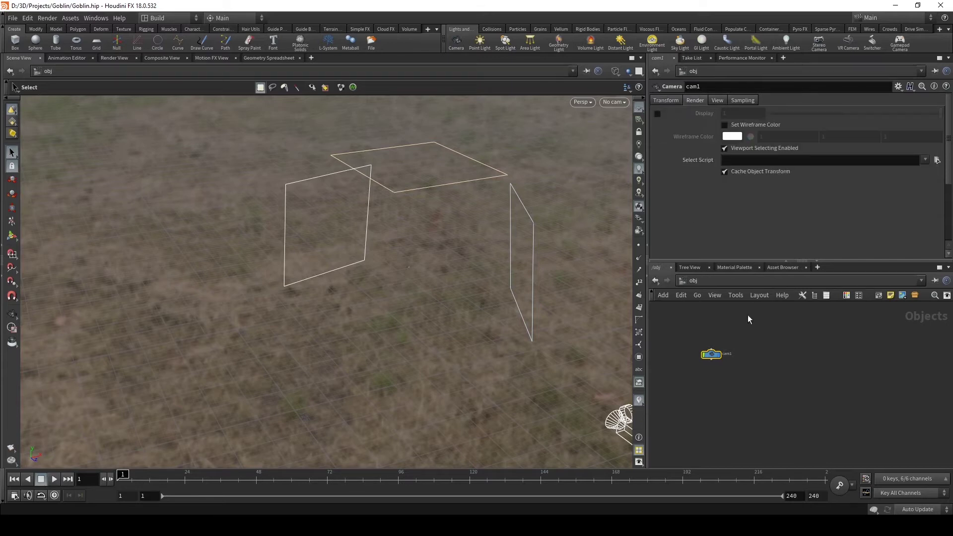
key("Delete")
Step: Add an alembic1 node from a 'cam' search, then delete it
key("Tab")
type("cam")
key("Return")
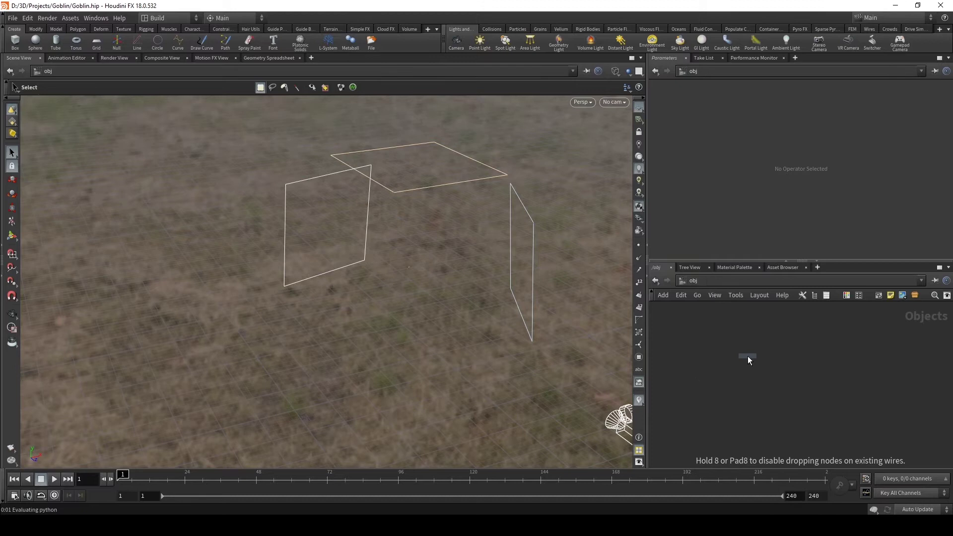
left_click(733, 357)
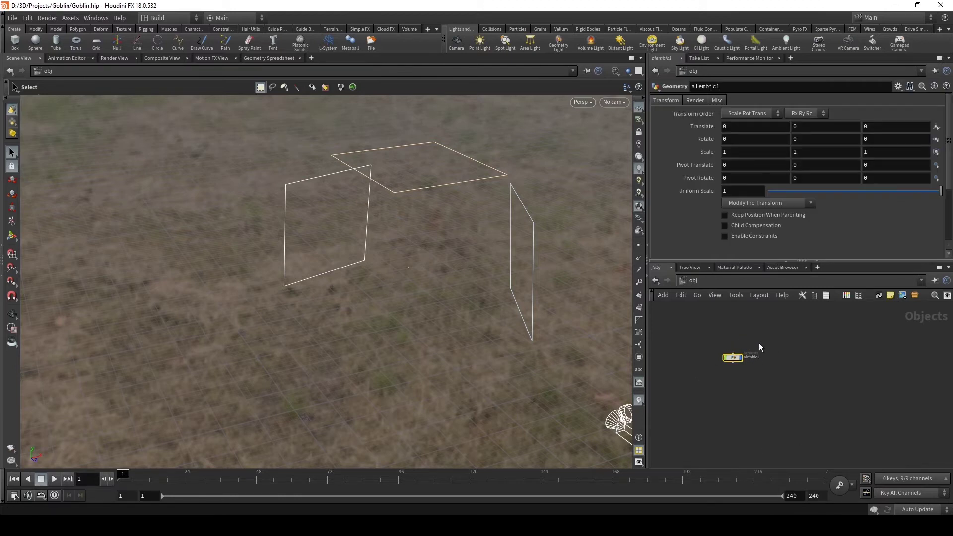
key("Delete")
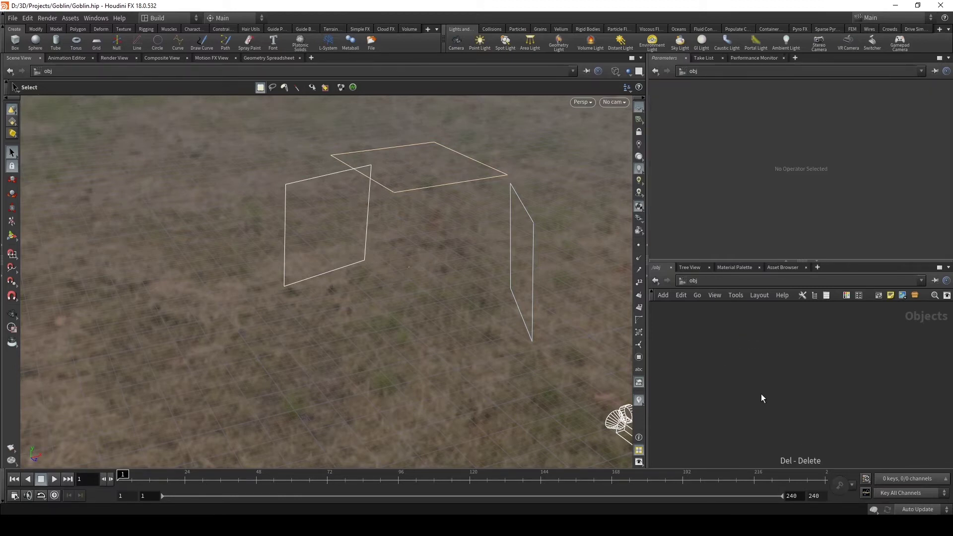
Step: Search 'sp' and place a Sphere geometry node, sphere1, in the object network
key("Tab")
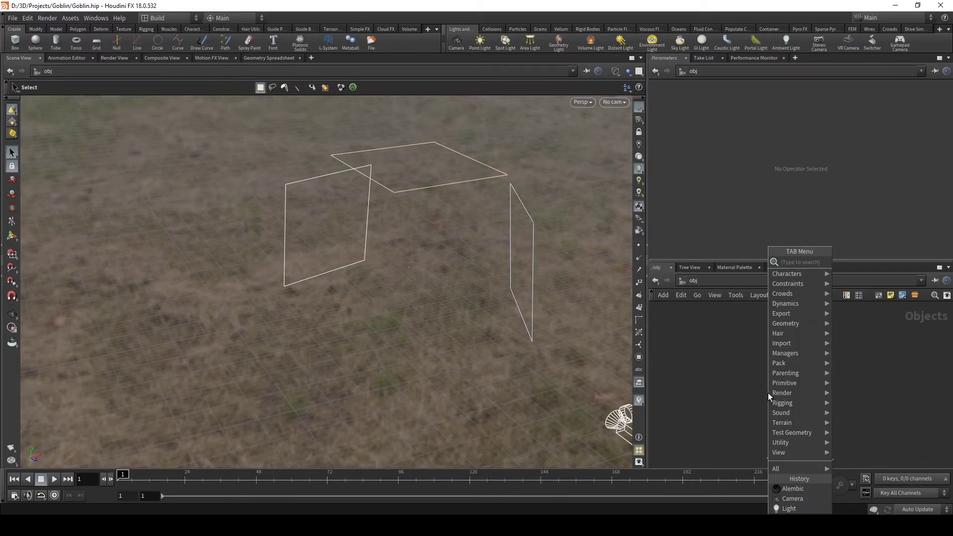
type("sp")
key("BackSpace")
key("BackSpace")
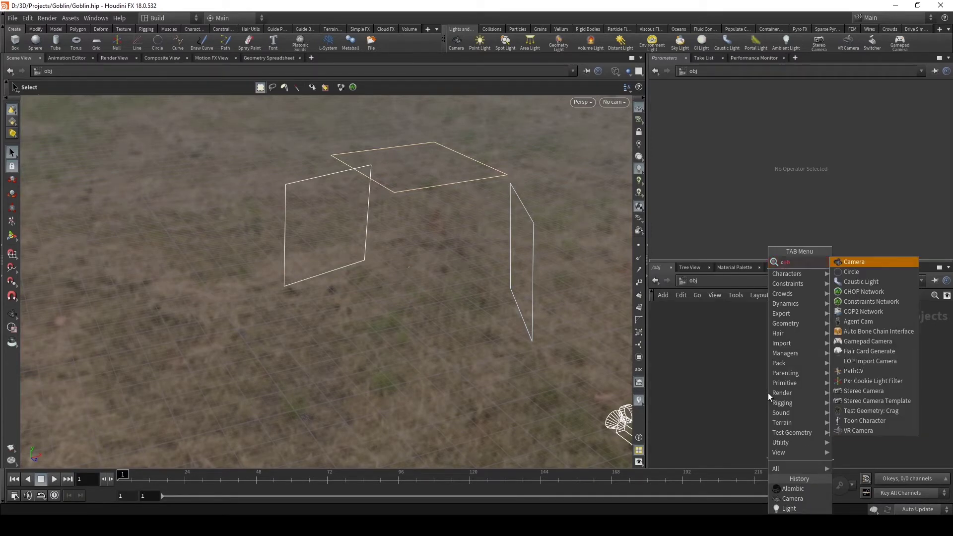
key("Return")
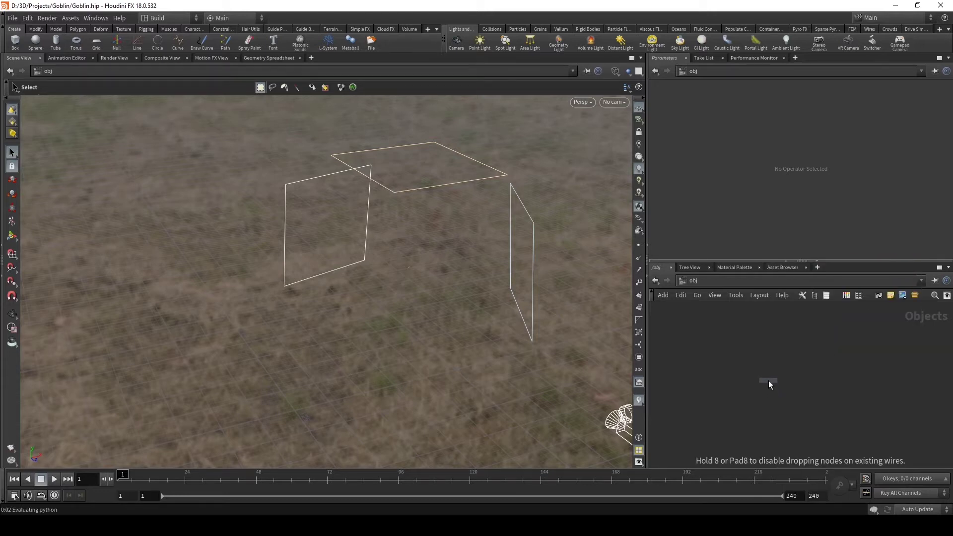
left_click(768, 380)
Step: Select sphere1, dive inside it, and frame the primitive sphere in the viewport
scroll(757, 383, "up", 5)
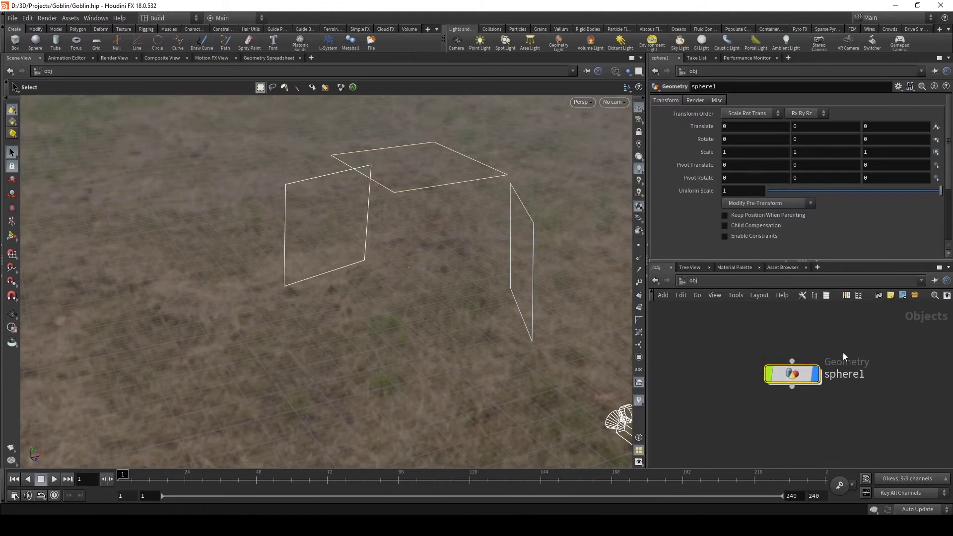
left_click_drag(852, 317, 692, 472)
scroll(762, 412, "down", 2)
middle_click_drag(762, 412, 746, 403)
double_click(762, 377)
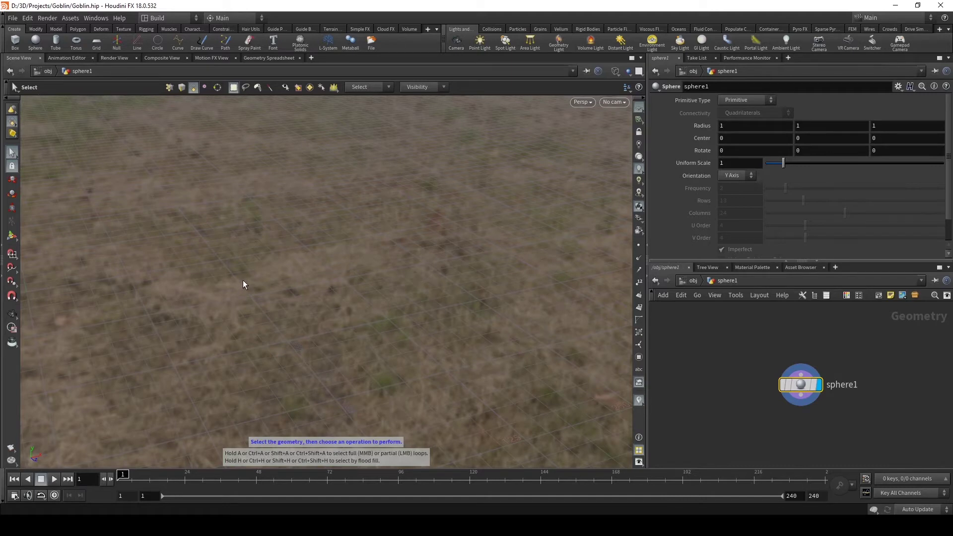
key("space")
left_click_drag(390, 313, 322, 311)
key("space")
right_click_drag(427, 312, 325, 298)
Step: Replace the grass backdrop with the plain gradient, then return up to the obj level
left_click(641, 161)
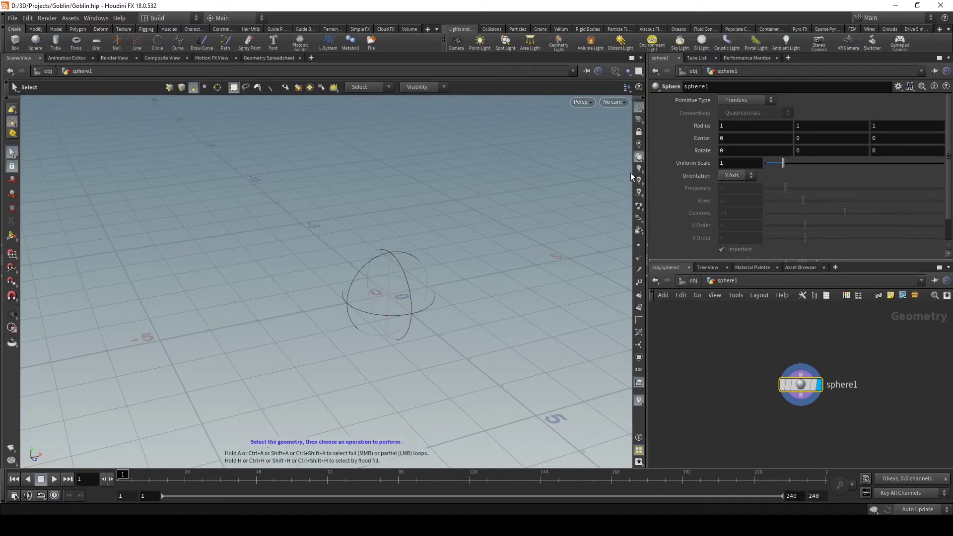
left_click_drag(520, 181, 349, 282)
left_click(615, 101)
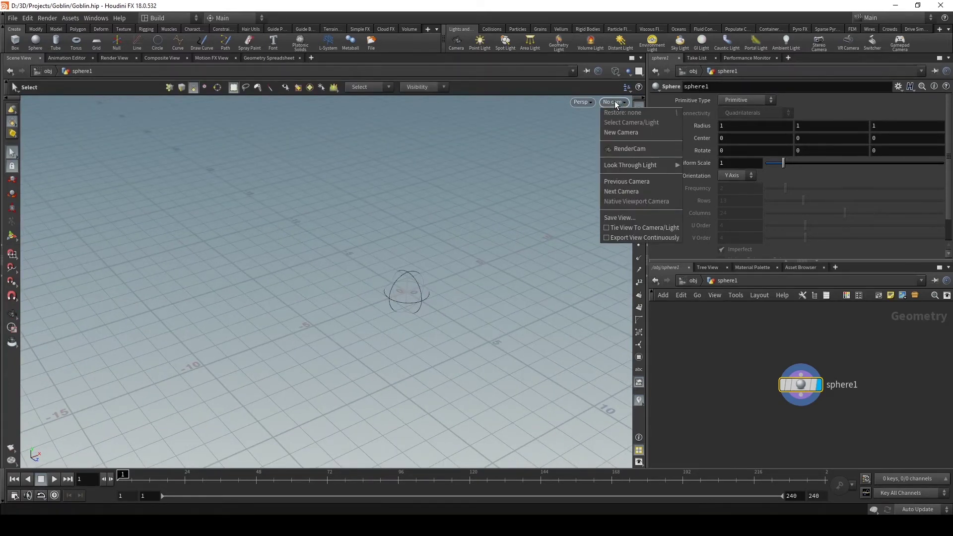
left_click(609, 101)
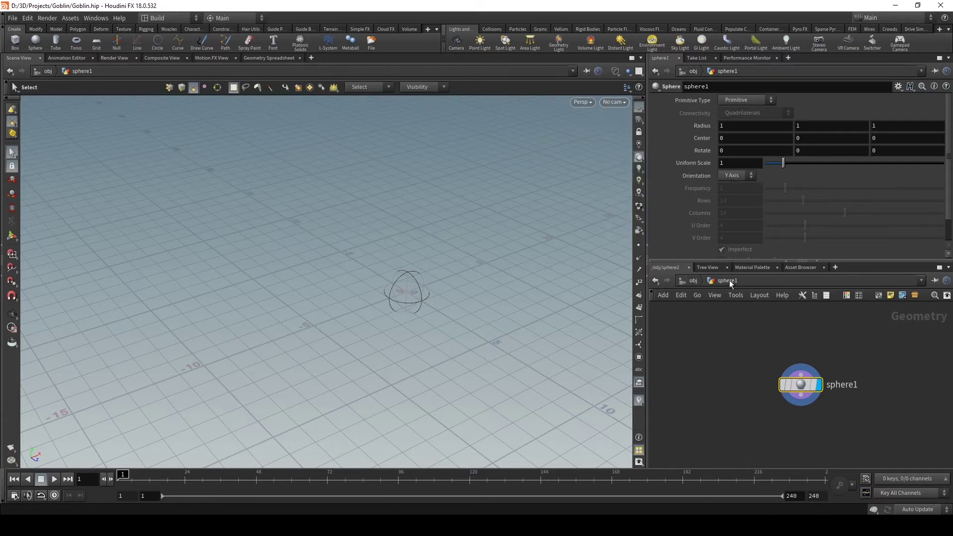
left_click(684, 279)
Step: Add a cam1 Camera node at /obj and place it left of sphere1
key("Tab")
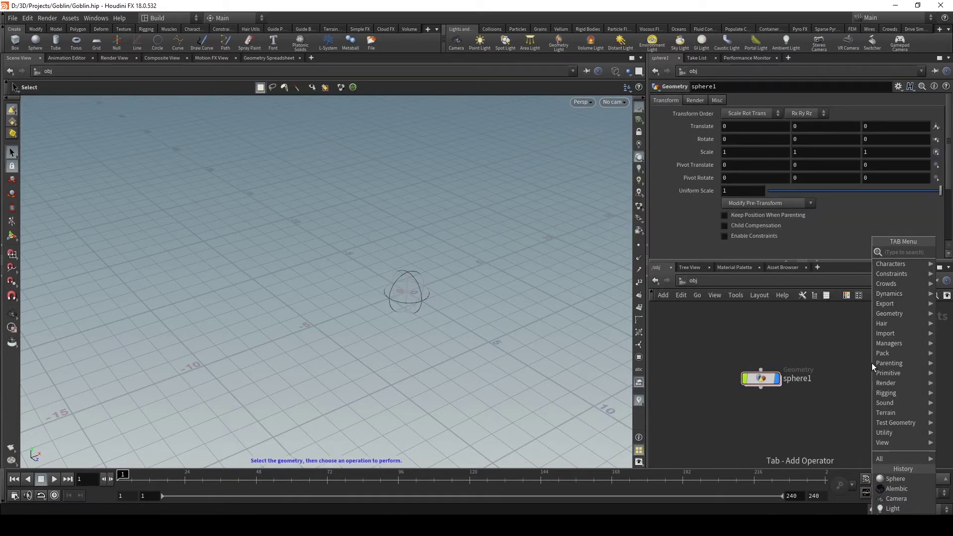
key("Escape")
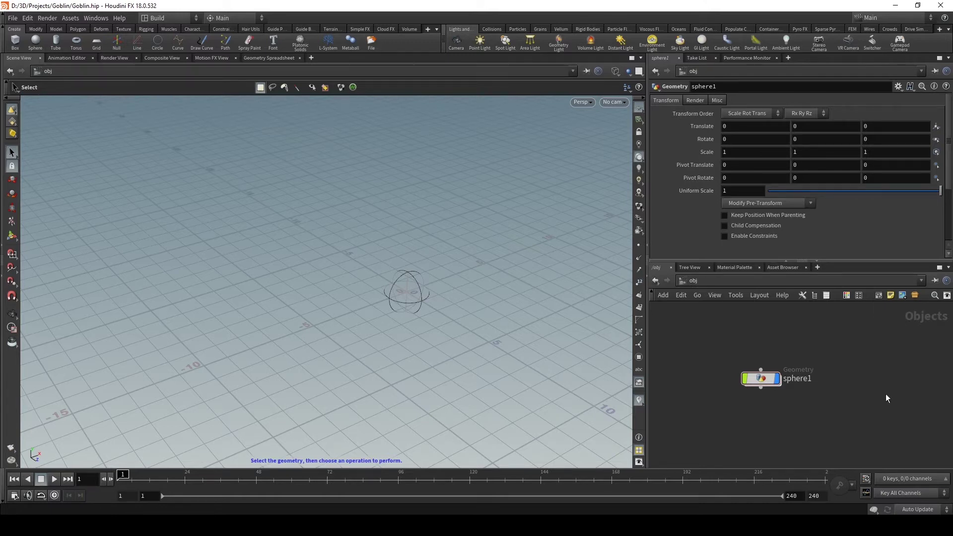
key("Tab")
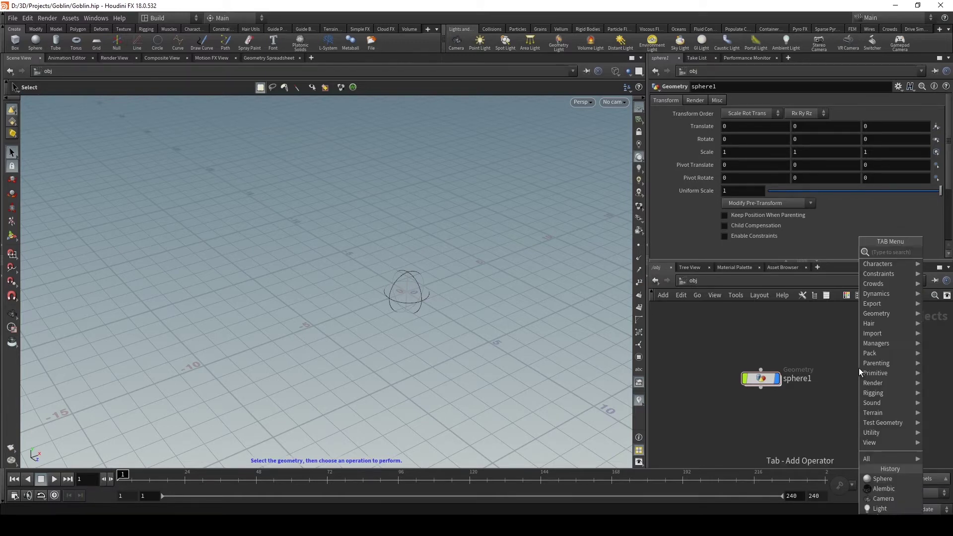
type("cam")
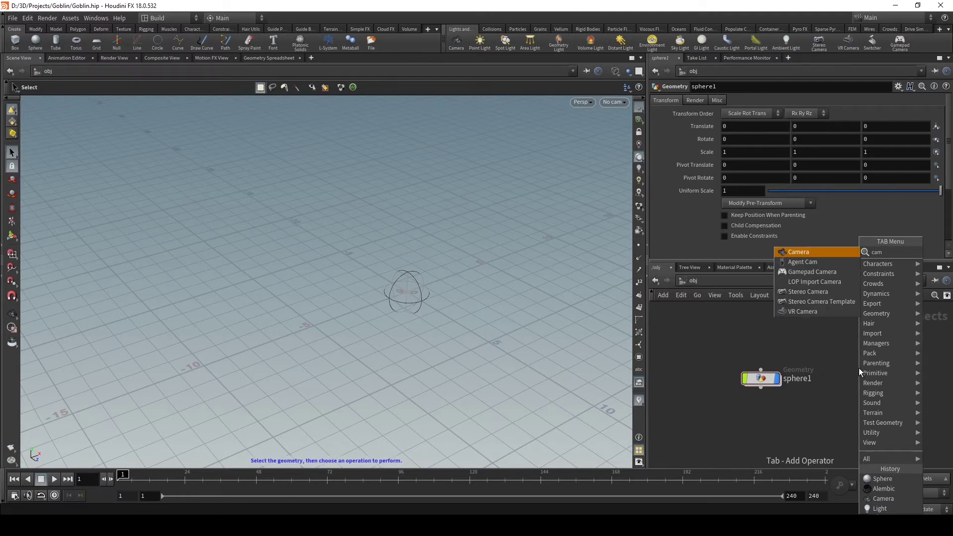
key("Return")
left_click(643, 400)
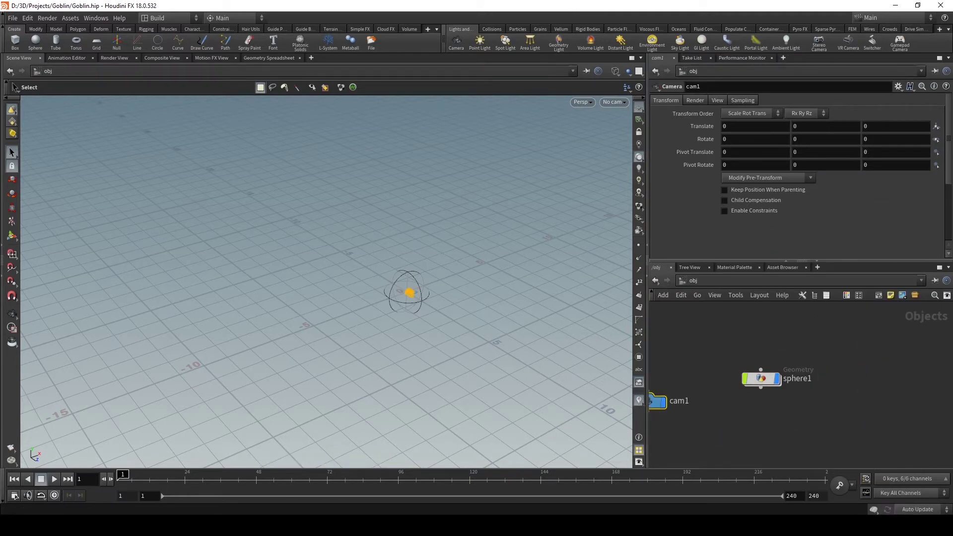
middle_click_drag(764, 419, 833, 419)
mouse_move(729, 400)
left_mouse_down()
mouse_move(716, 403)
mouse_move(723, 391)
left_mouse_up()
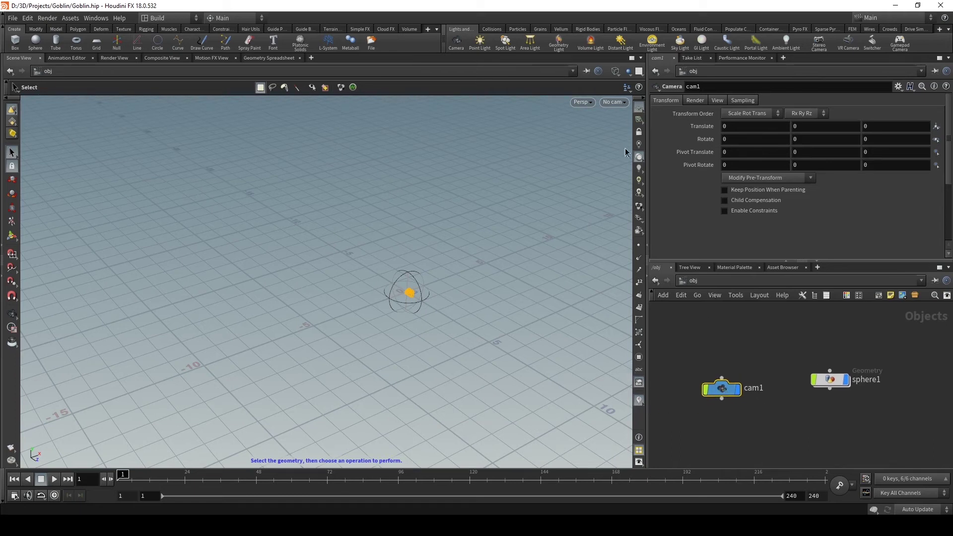
Step: Look through cam1 locked to the view, dollying and tilting to frame the sphere
left_click(610, 103)
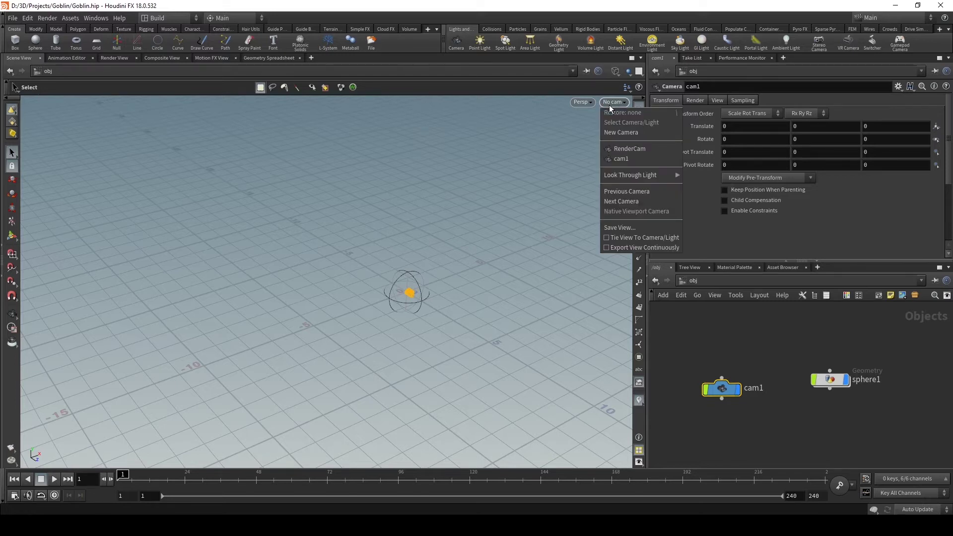
left_click(614, 103)
left_click(613, 102)
left_click(621, 159)
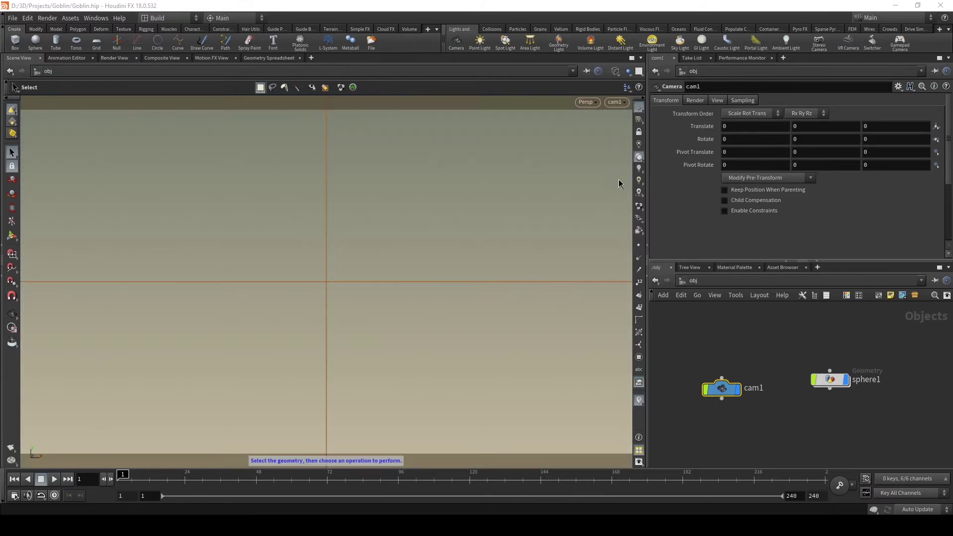
left_click(638, 134)
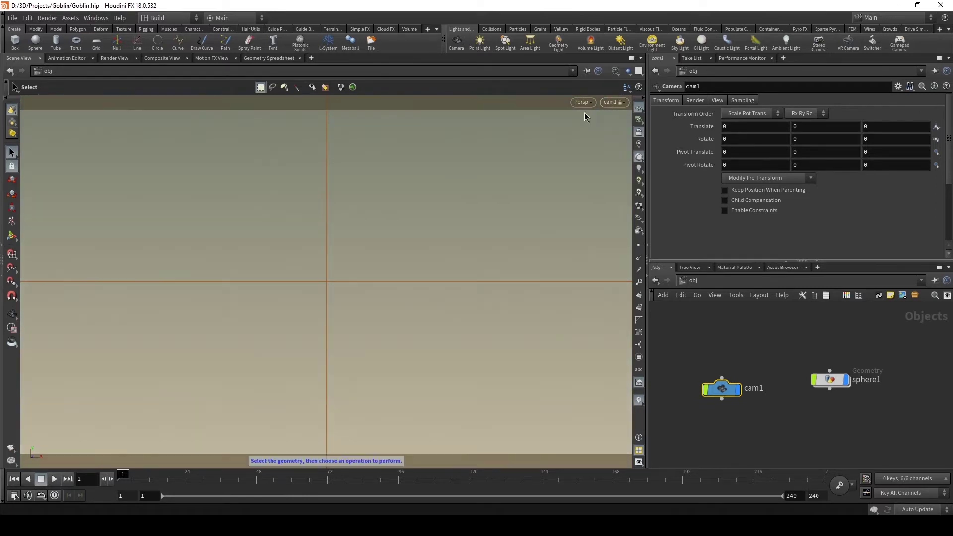
key("Escape")
right_click_drag(464, 307, 194, 255)
right_click_drag(481, 294, 380, 276)
mouse_move(494, 279)
right_mouse_down()
mouse_move(419, 278)
mouse_move(341, 260)
mouse_move(483, 286)
right_mouse_up()
middle_click_drag(483, 286, 398, 264)
left_click_drag(398, 263, 404, 285)
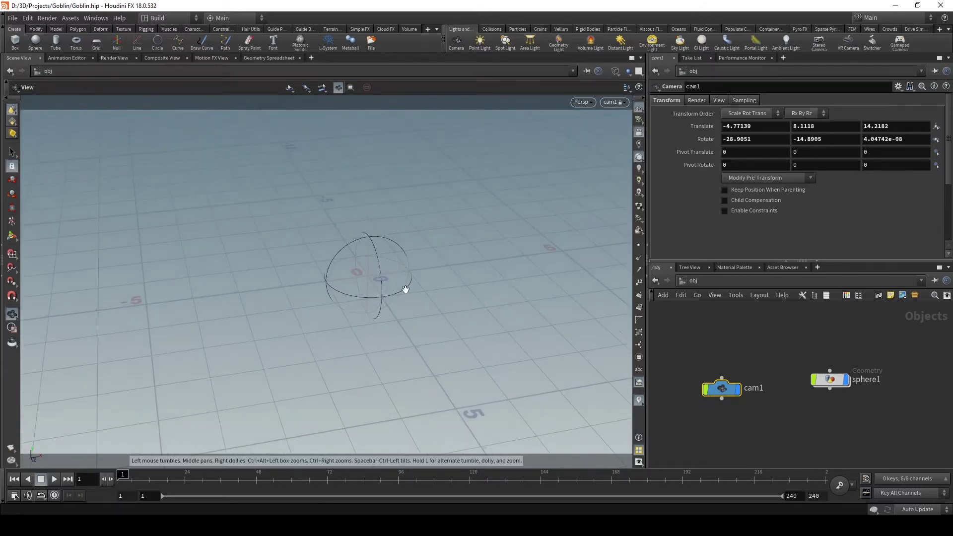
key("s")
Step: Unlock cam1 from the view and orbit away to see the camera
left_click(640, 132)
key("Escape")
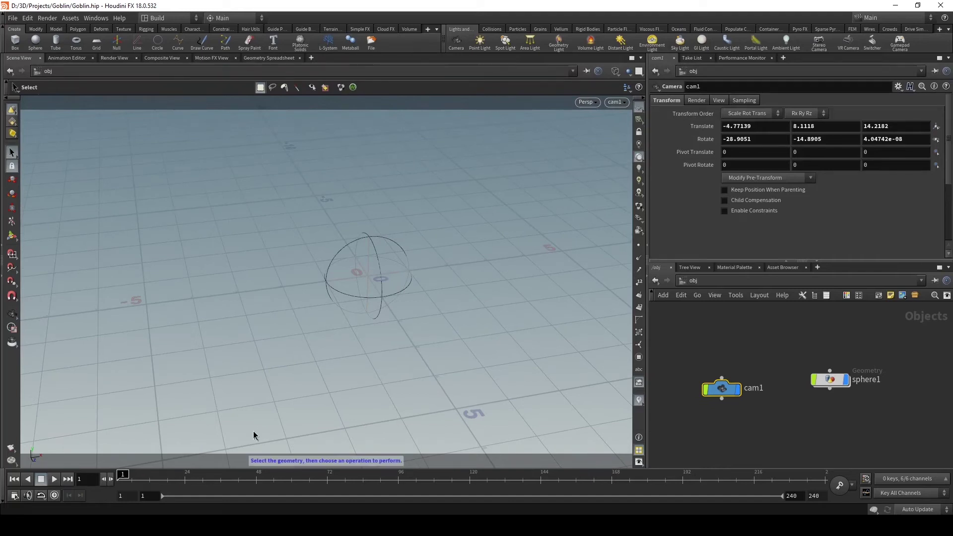
left_click_drag(470, 278, 421, 192)
key("s")
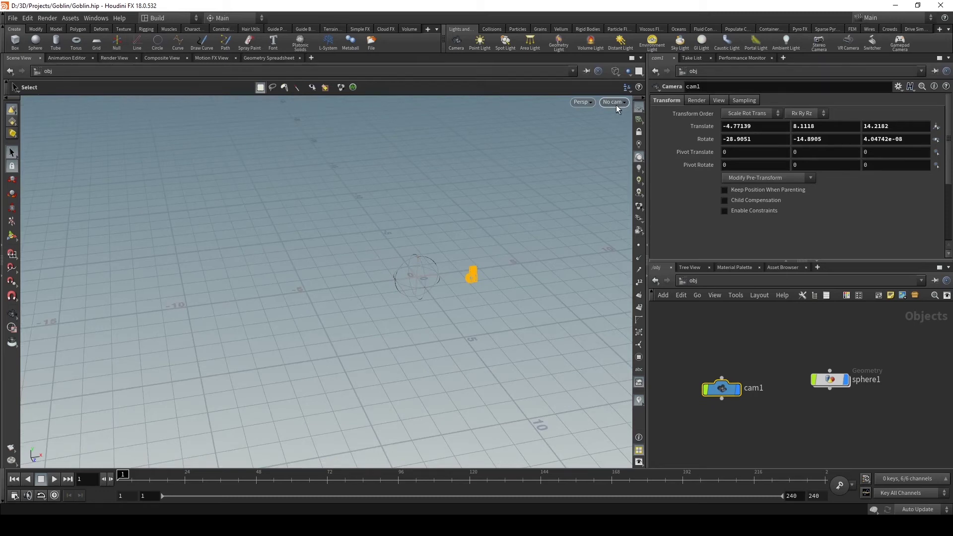
key("Escape")
left_click_drag(364, 321, 438, 311)
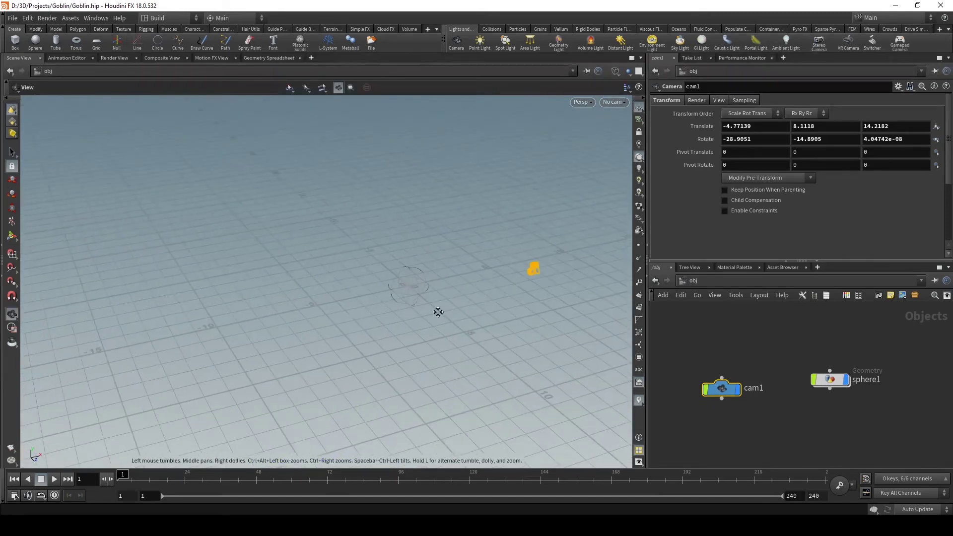
key("s")
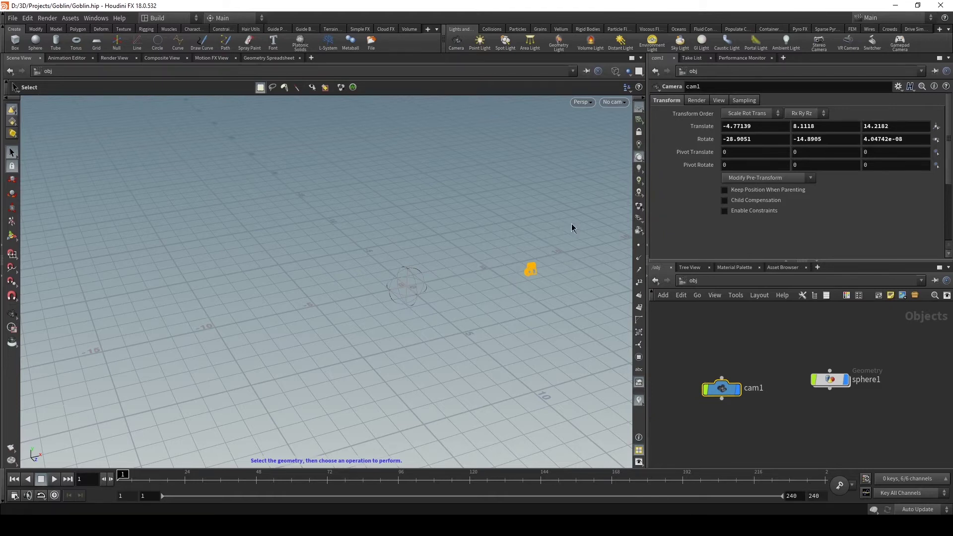
Step: Look through cam1 again, then orbit out to view the sphere and camera together
left_click(615, 102)
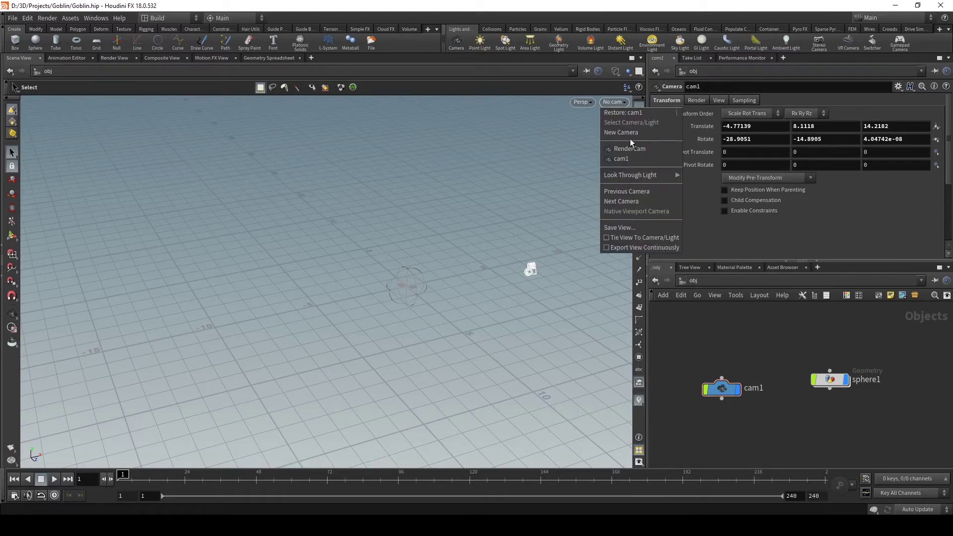
left_click(623, 158)
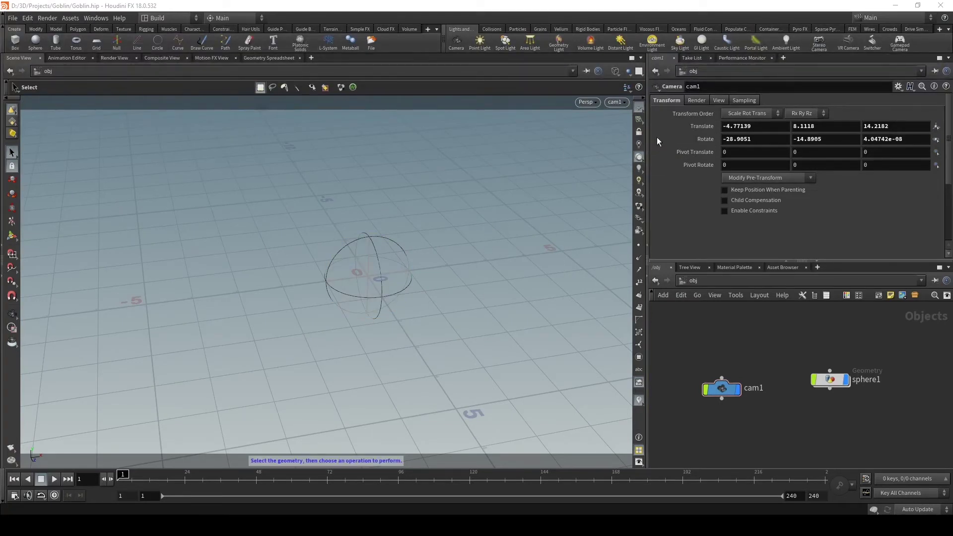
left_click_drag(632, 138, 436, 204, "alt")
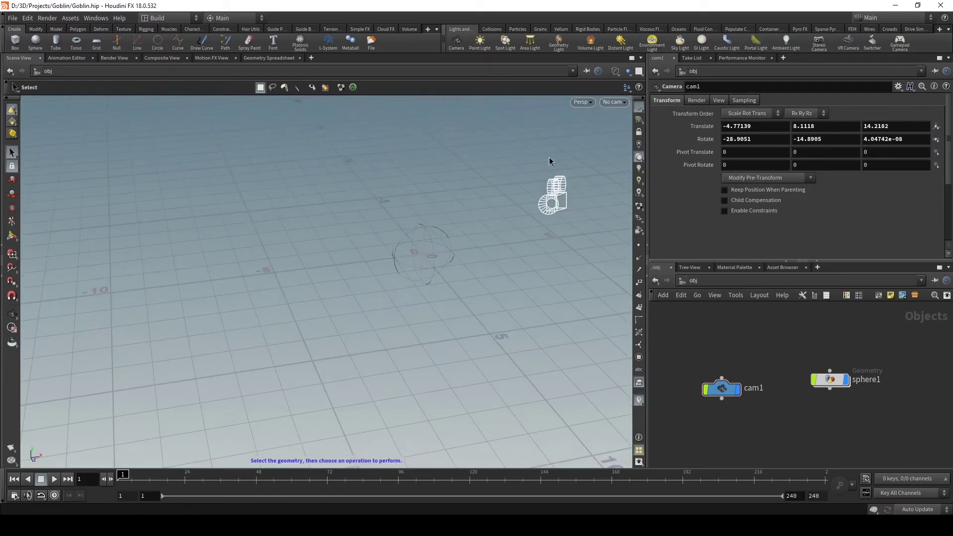
left_click_drag(460, 270, 446, 319, "alt")
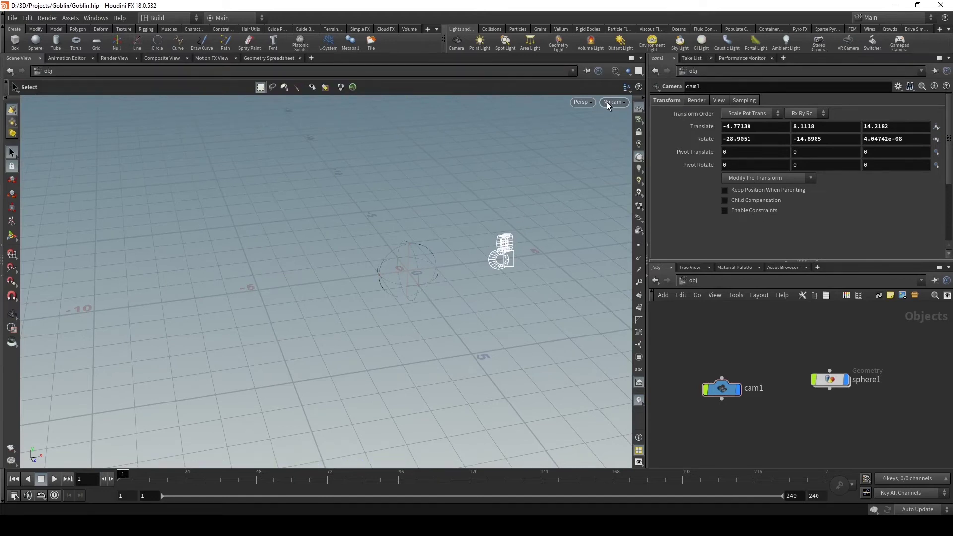
left_click_drag(376, 259, 383, 258, "alt")
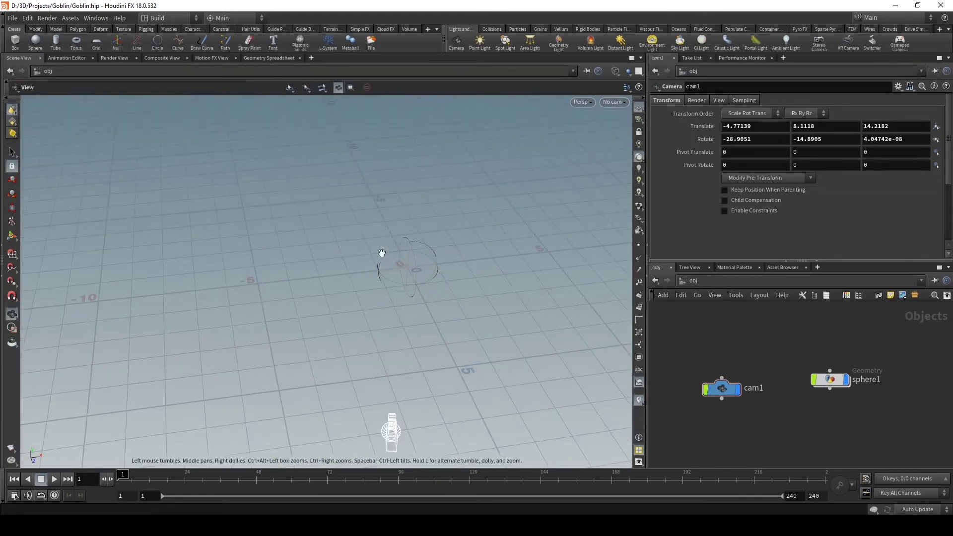
middle_click_drag(823, 383, 794, 367)
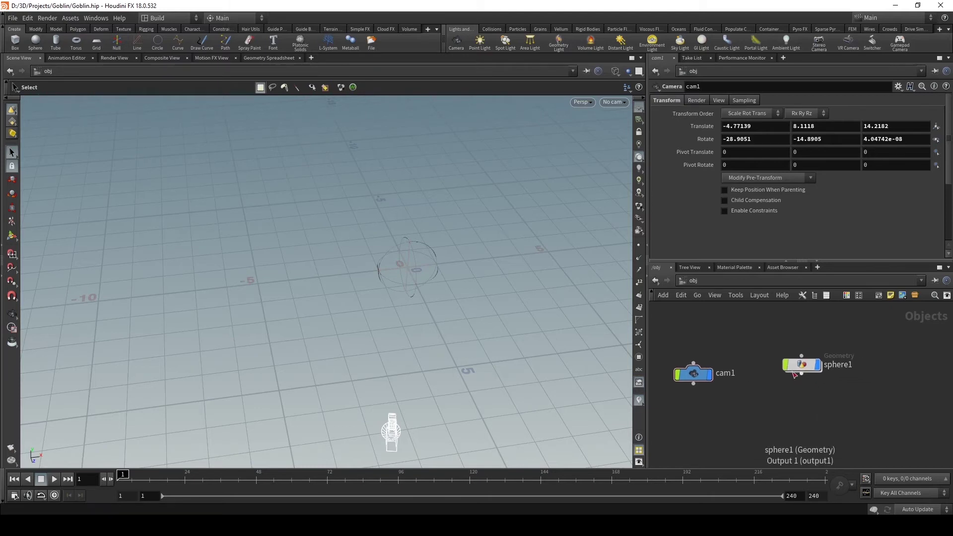
Step: Select and nudge the sphere1 object node, then dive into its geometry network
left_click(805, 360)
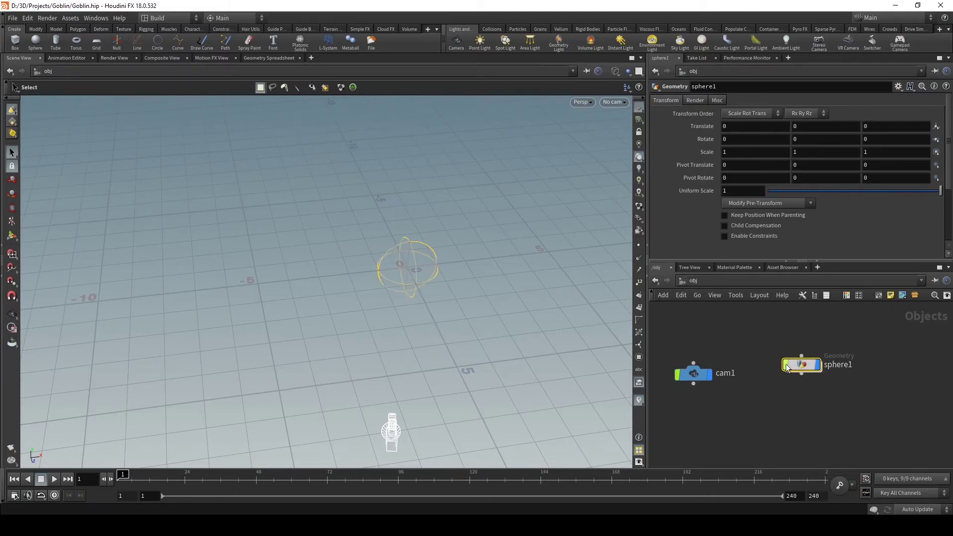
mouse_move(799, 370)
left_click_drag(799, 370, 808, 378)
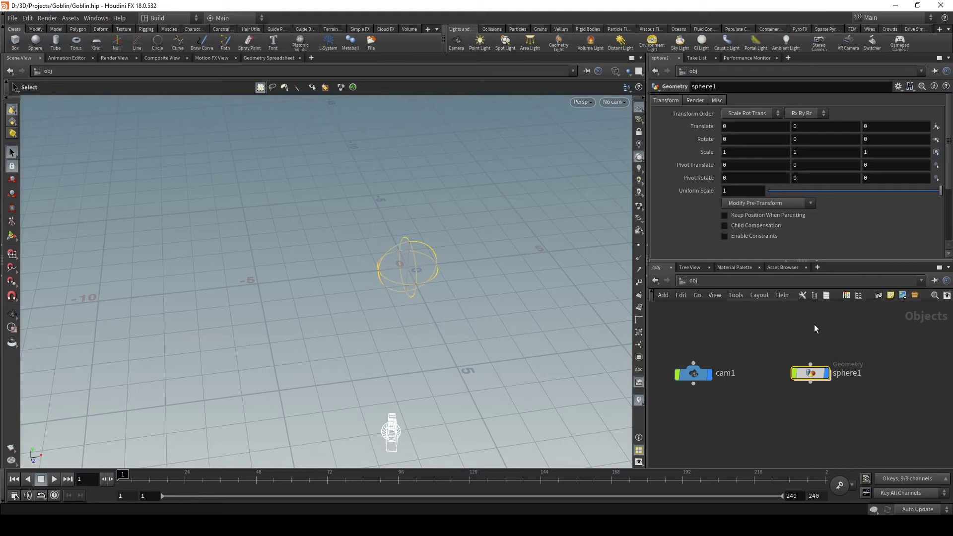
double_click(811, 376)
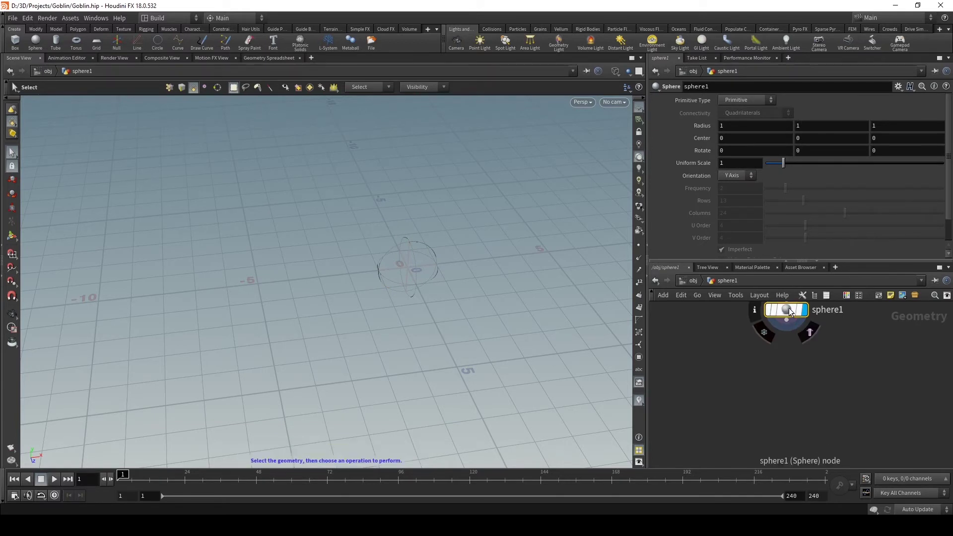
Step: Add a Convert node, convert1, wired below sphere1 and make it the displayed node
key("Tab")
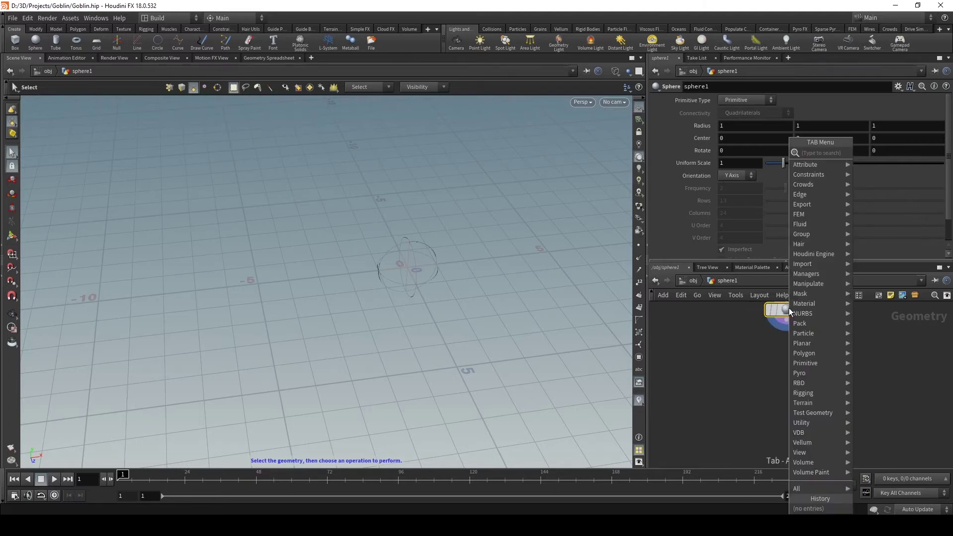
type("con")
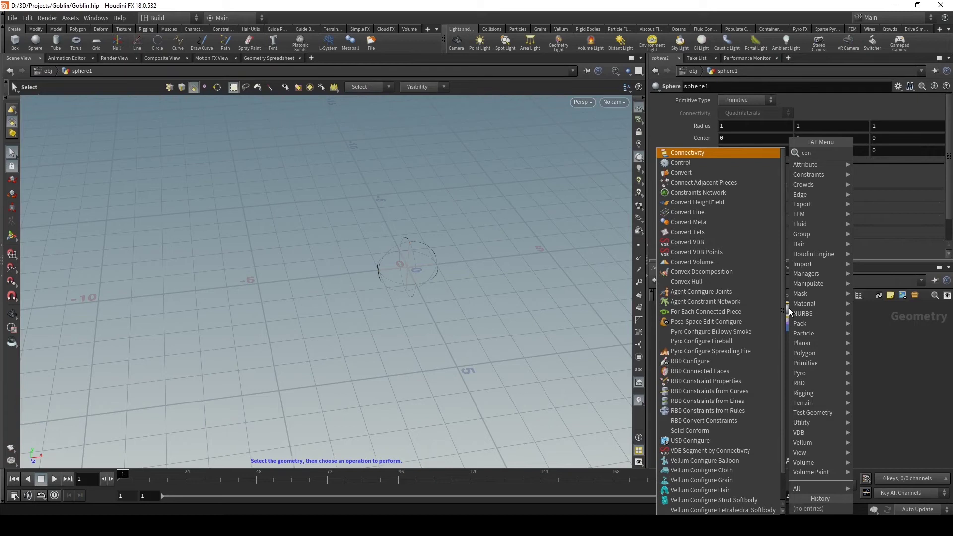
key("Down")
key("Down")
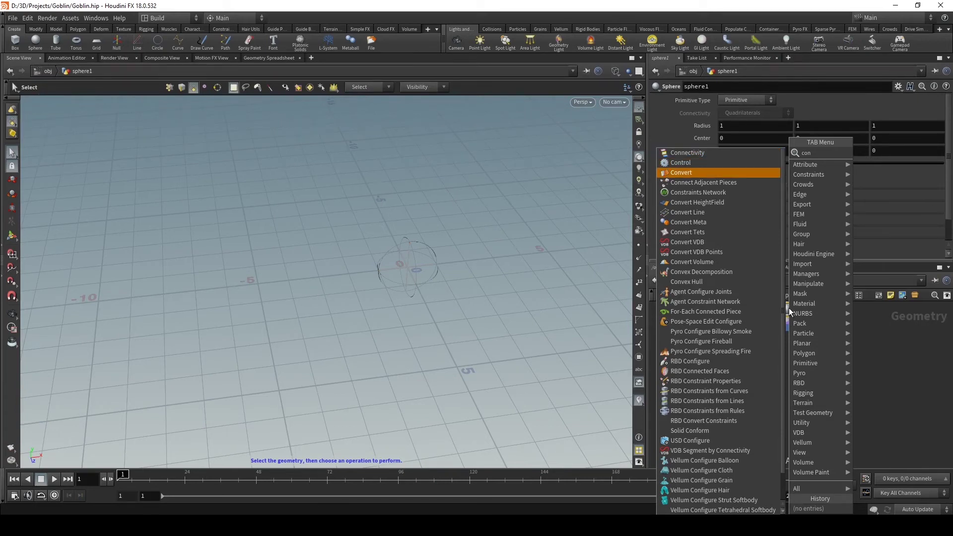
key("Return")
left_click(787, 386)
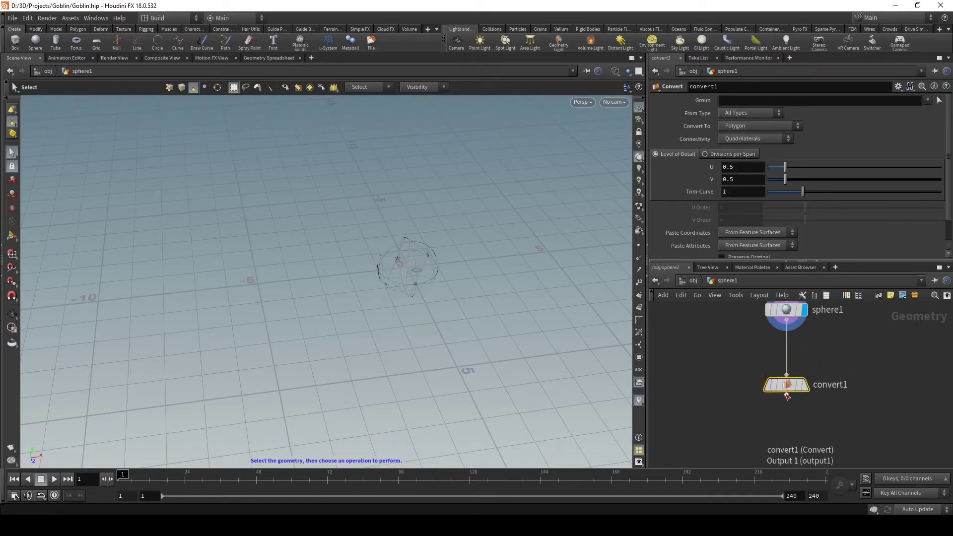
left_click_drag(785, 393, 785, 383)
middle_click_drag(833, 339, 821, 392)
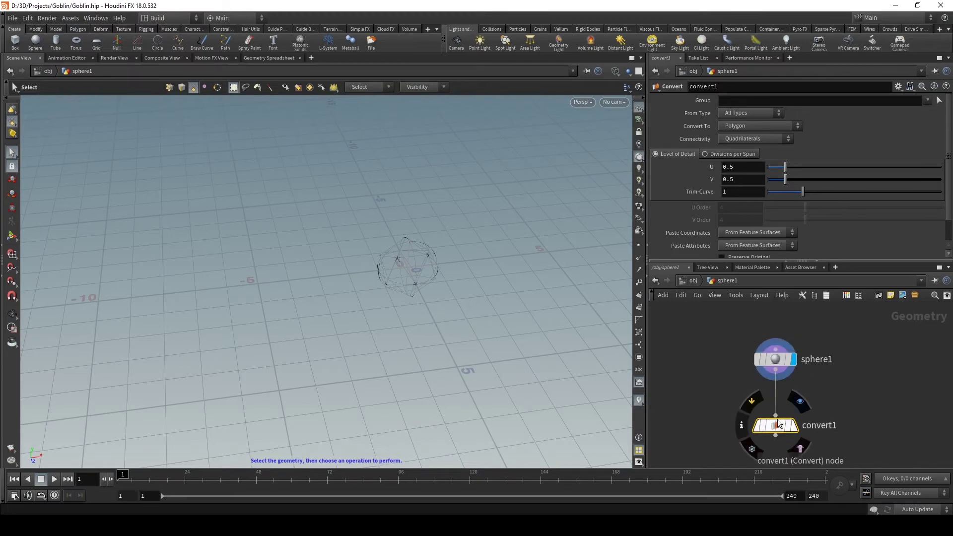
left_click(793, 425)
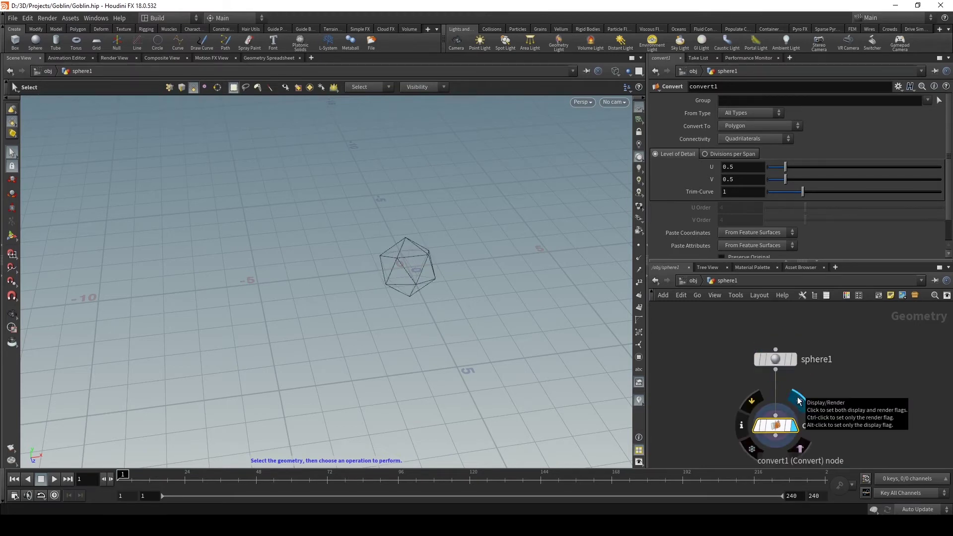
Step: Set convert1 to Divisions per Span with 20 U and 20 V divisions
key("Escape")
left_click_drag(368, 272, 489, 181)
key("s")
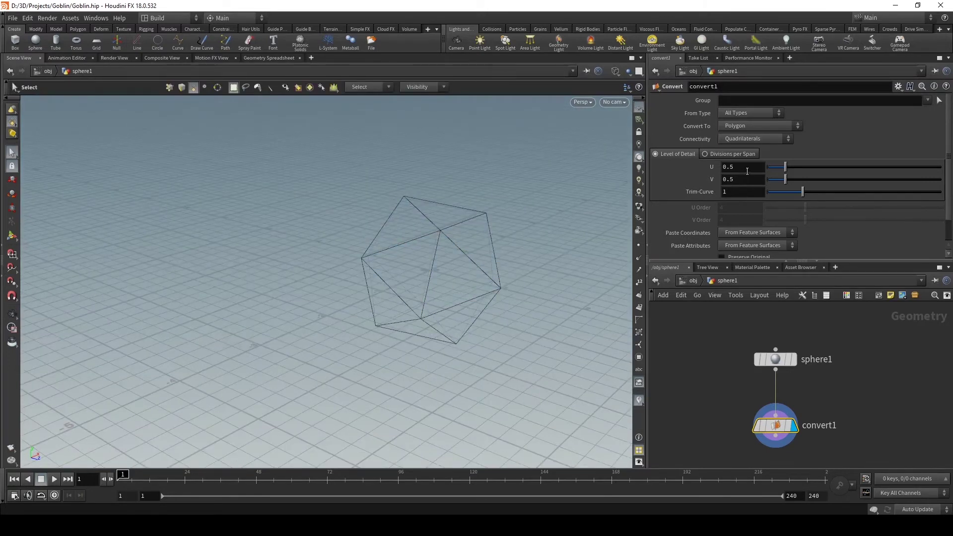
scroll(683, 178, "down", 1)
left_click(715, 142)
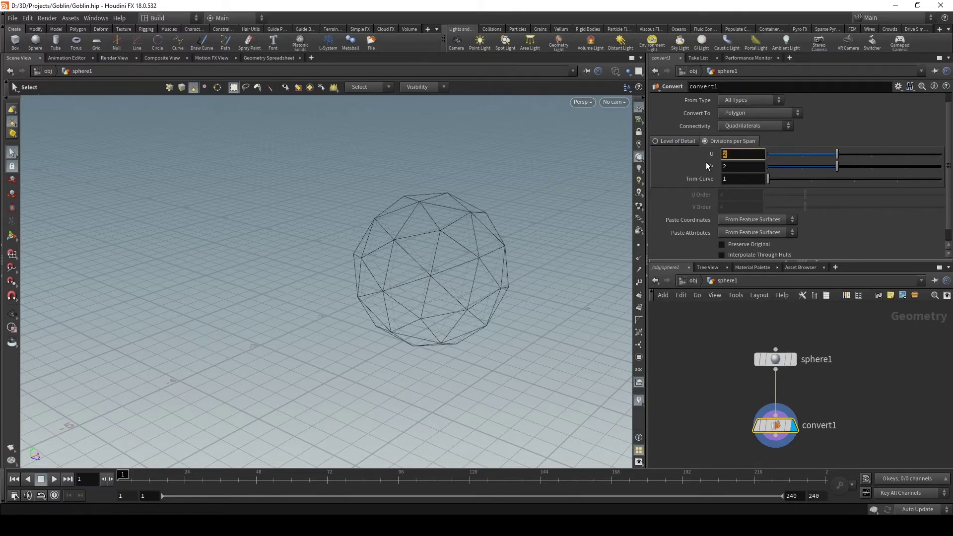
type("20")
key("Tab")
type("20")
key("Return")
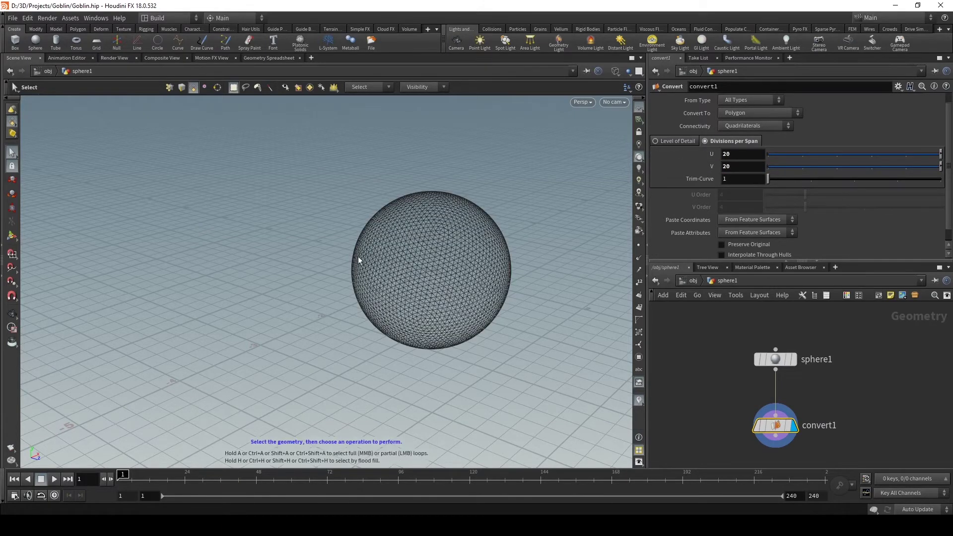
key("Escape")
left_click_drag(487, 228, 450, 250)
key("s")
mouse_move(769, 429)
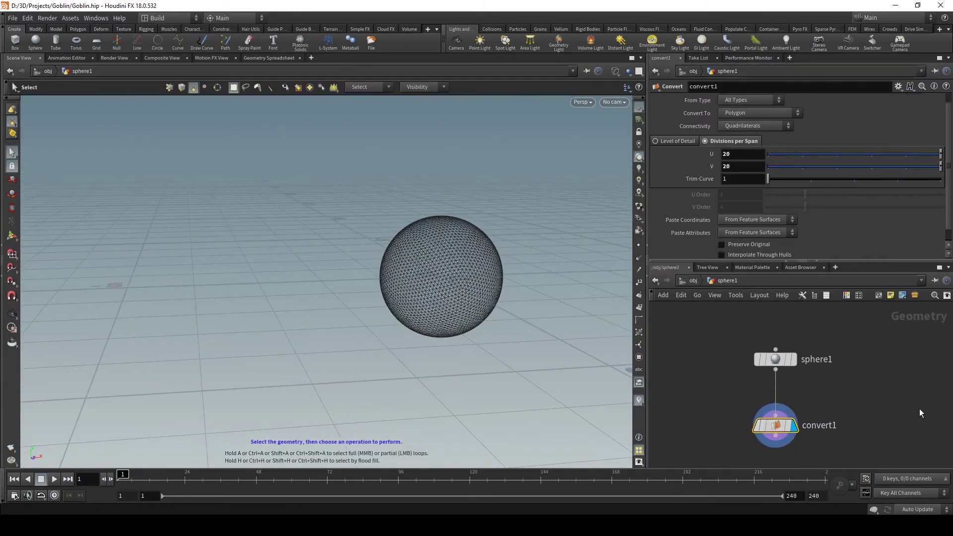
key("h")
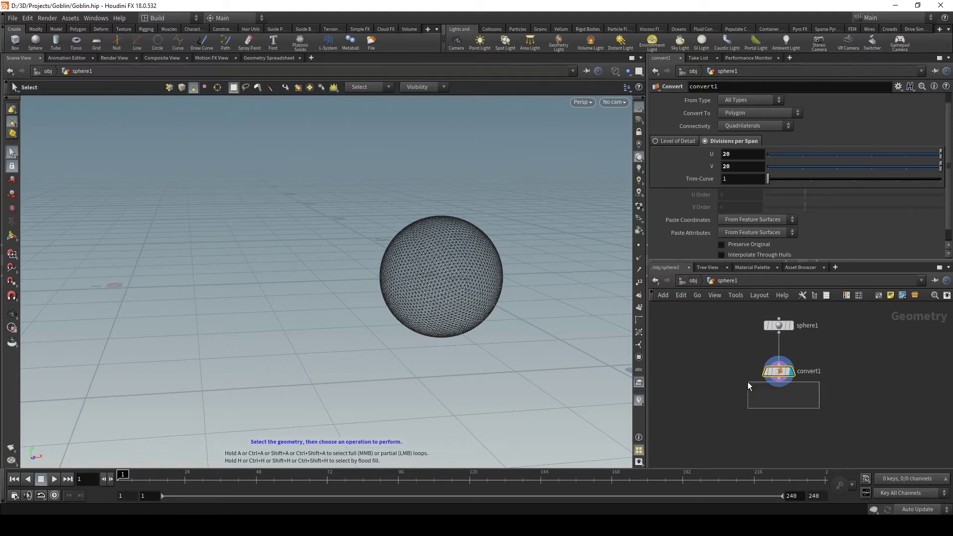
Step: Add a Transform node, transform1, below convert1 and make it the displayed node
key("Tab")
type("t")
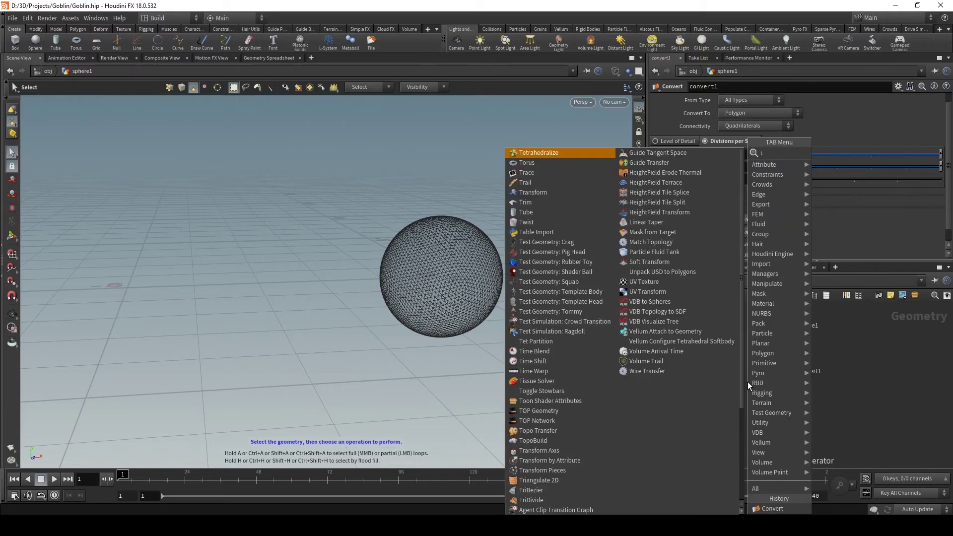
type("ran")
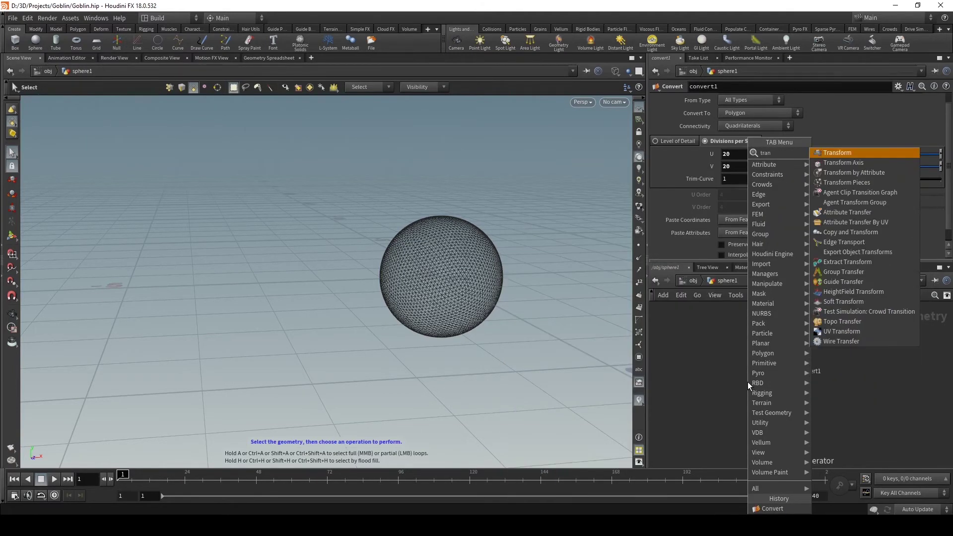
key("Return")
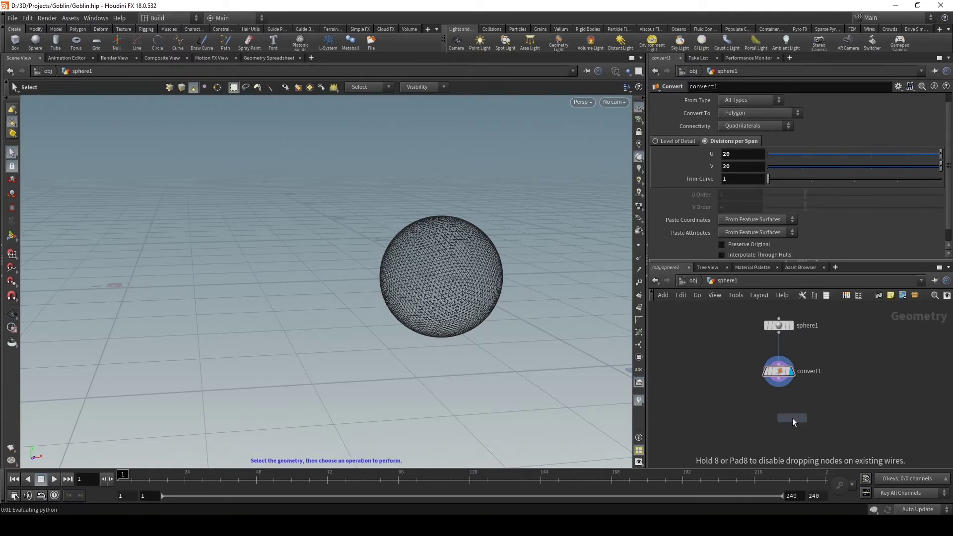
left_click(789, 419)
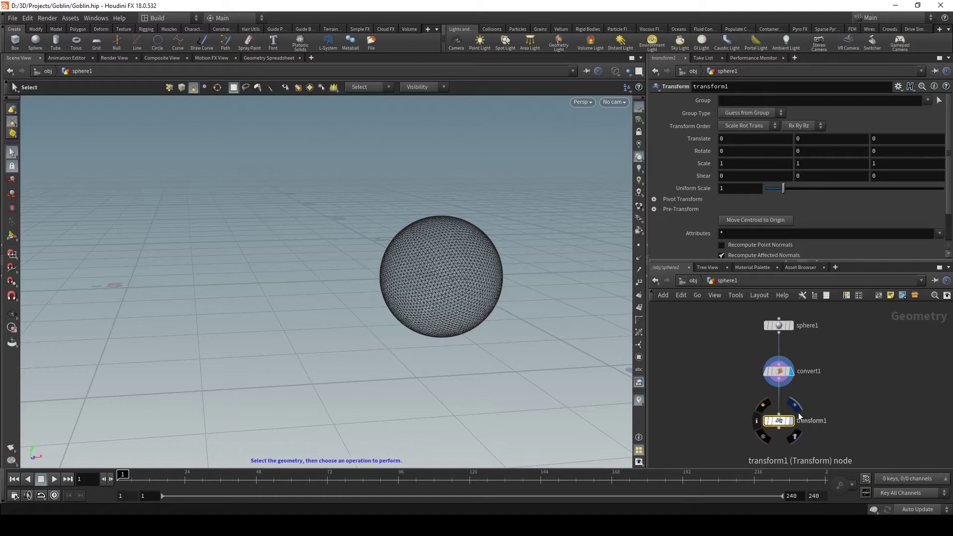
left_click(791, 420)
Step: Tumble to a steeper top-down angle and show transform1's handle in the viewport
key("Escape")
scroll(142, 274, "down", 3)
left_click_drag(143, 273, 241, 242)
key("s")
key("t")
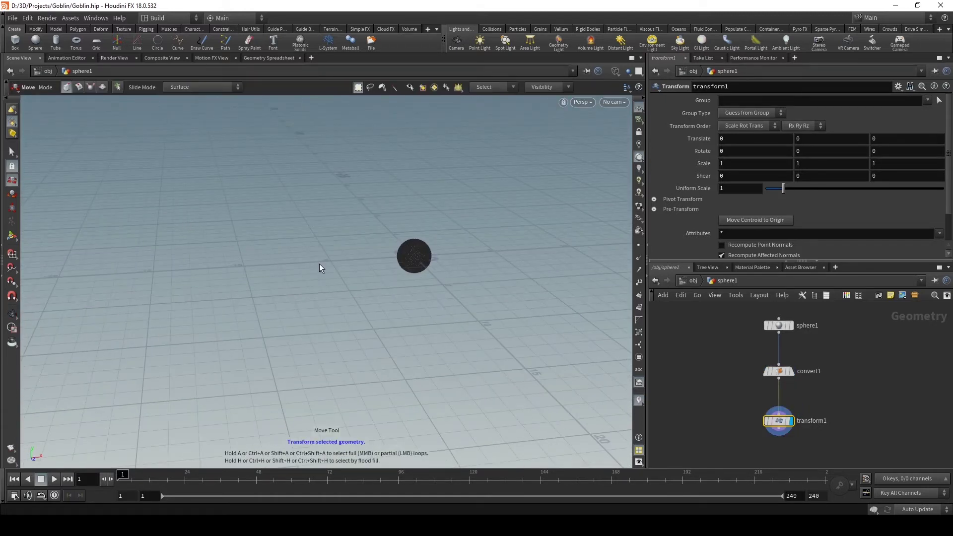
left_click_drag(353, 269, 319, 270)
key("s")
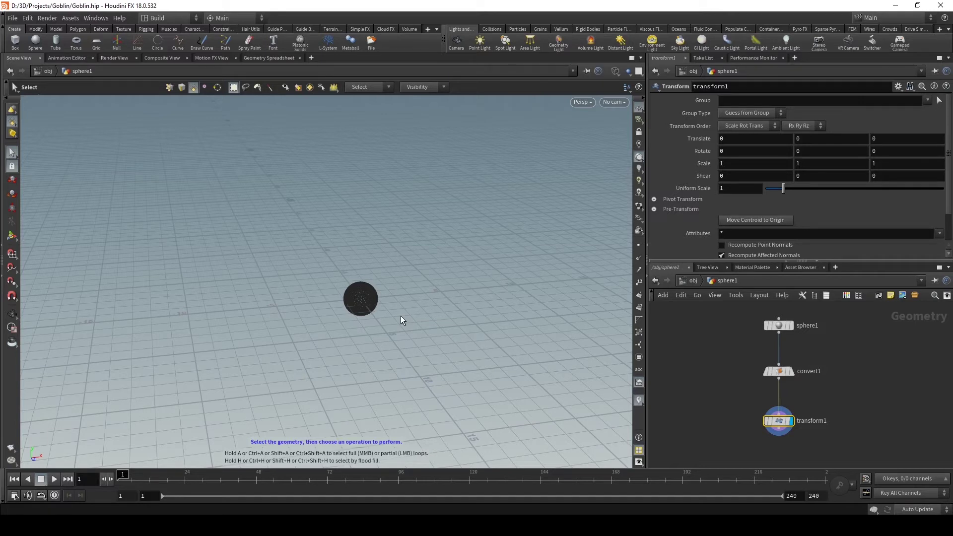
key("Return")
left_click_drag(401, 316, 536, 343)
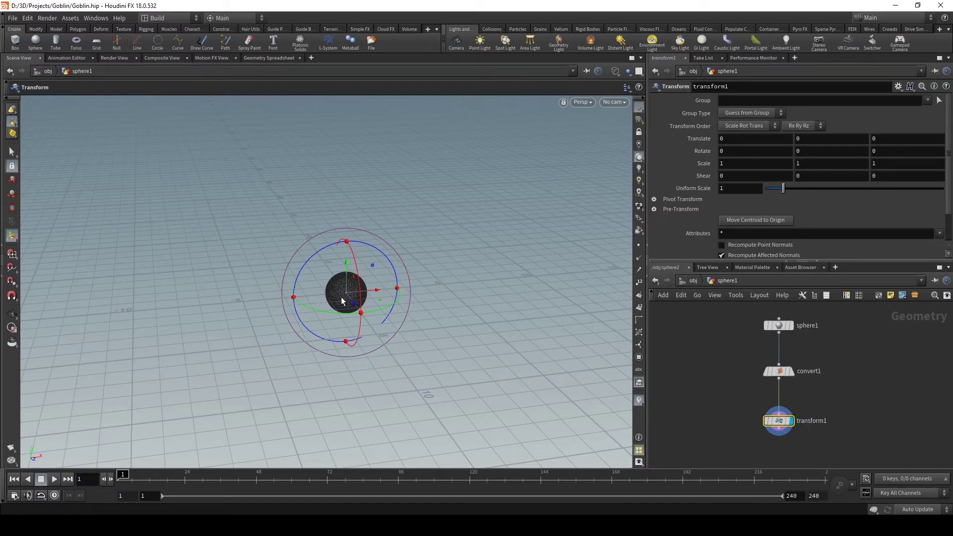
Step: Adjust the viewport, then look through cam1 from the camera menu
middle_click_drag(342, 300, 406, 296)
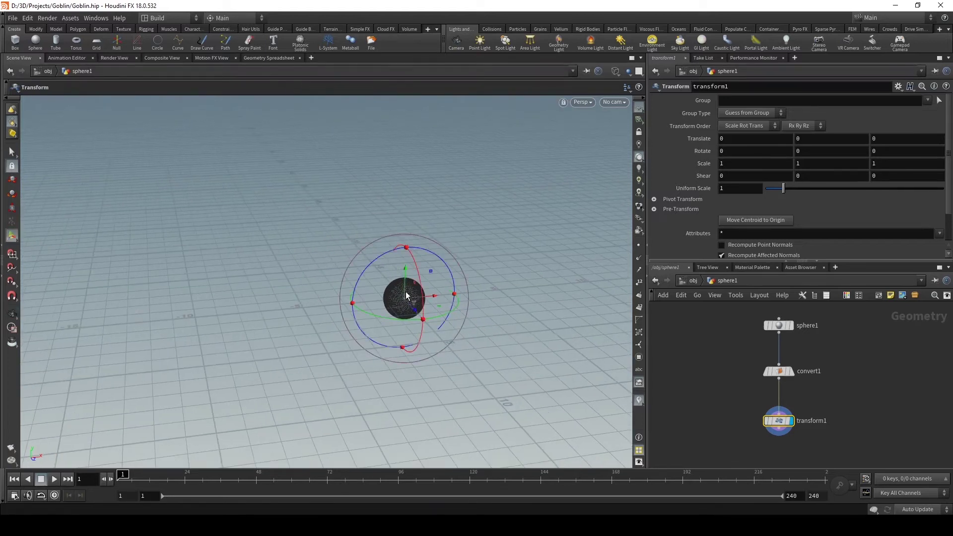
left_click_drag(405, 276, 393, 197)
key("Escape")
scroll(298, 341, "down", 3)
left_click_drag(298, 340, 320, 298)
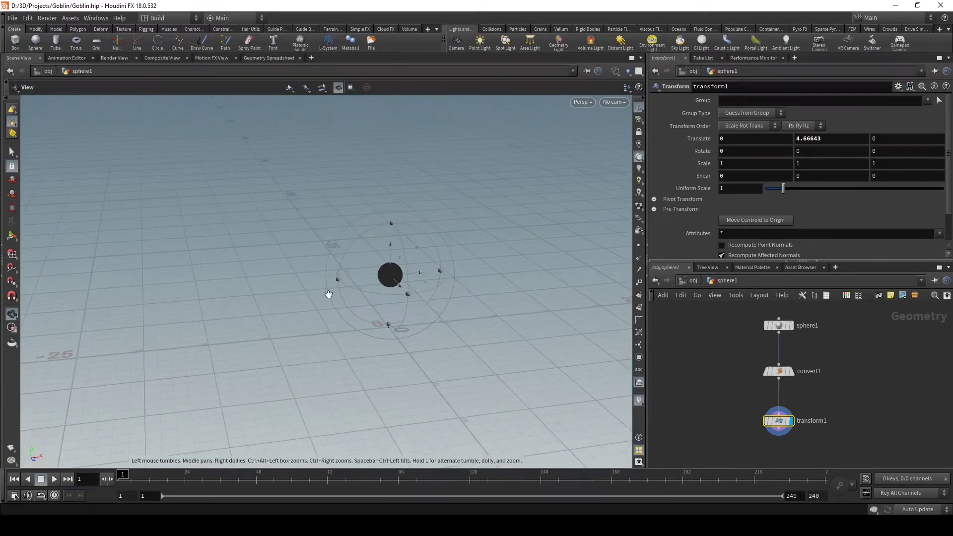
key("Return")
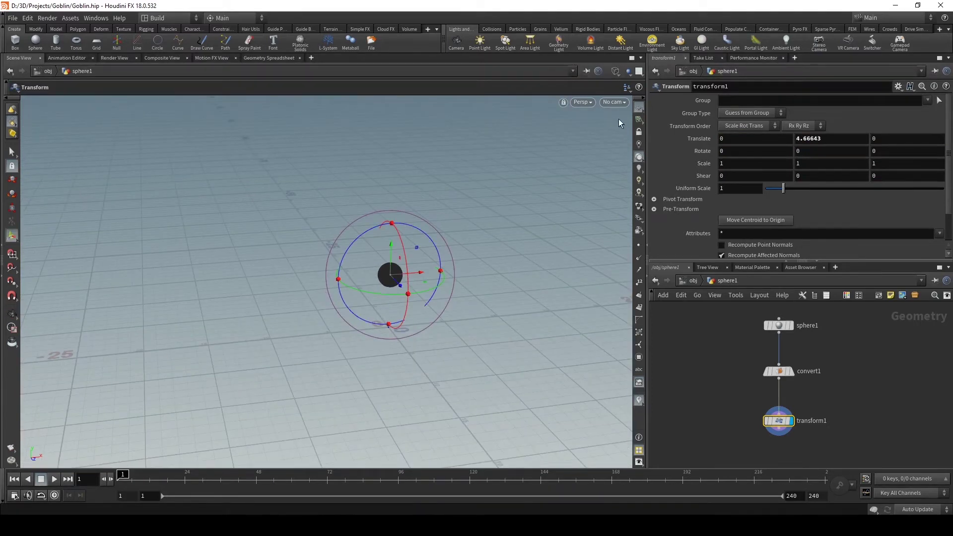
left_click(614, 102)
left_click(623, 160)
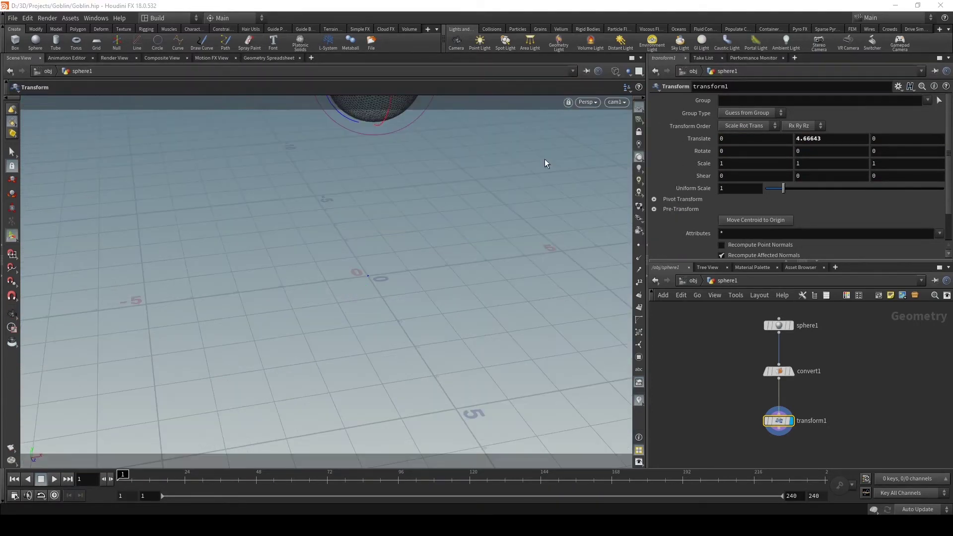
Step: Reset Translate Y to 0 and move the sphere to Translate Z 1.92839
middle_click(831, 139, "ctrl")
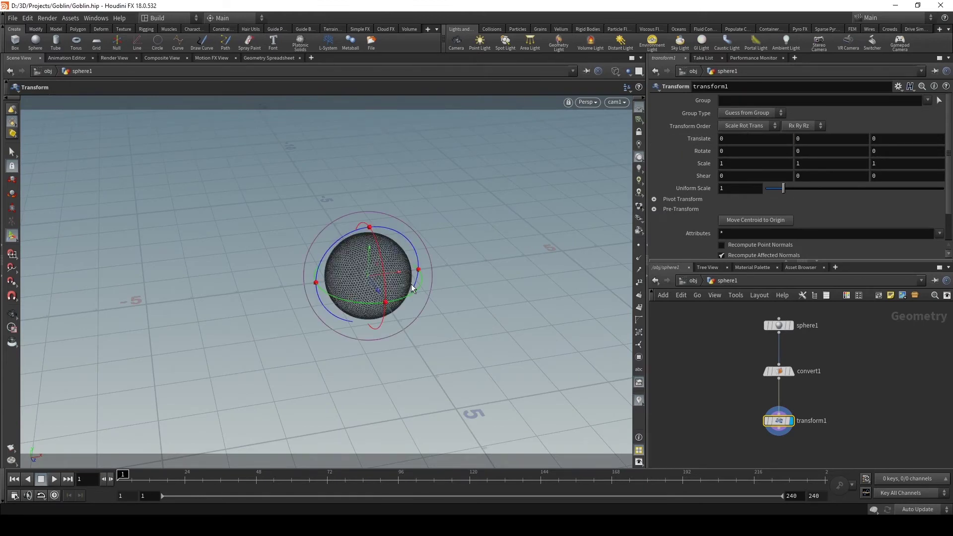
left_click_drag(374, 284, 389, 312)
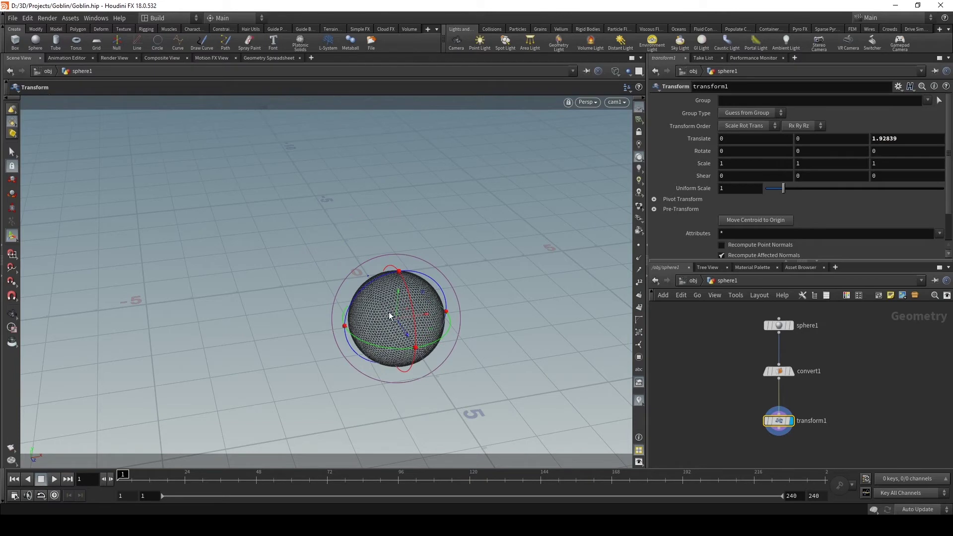
key("r")
key("t")
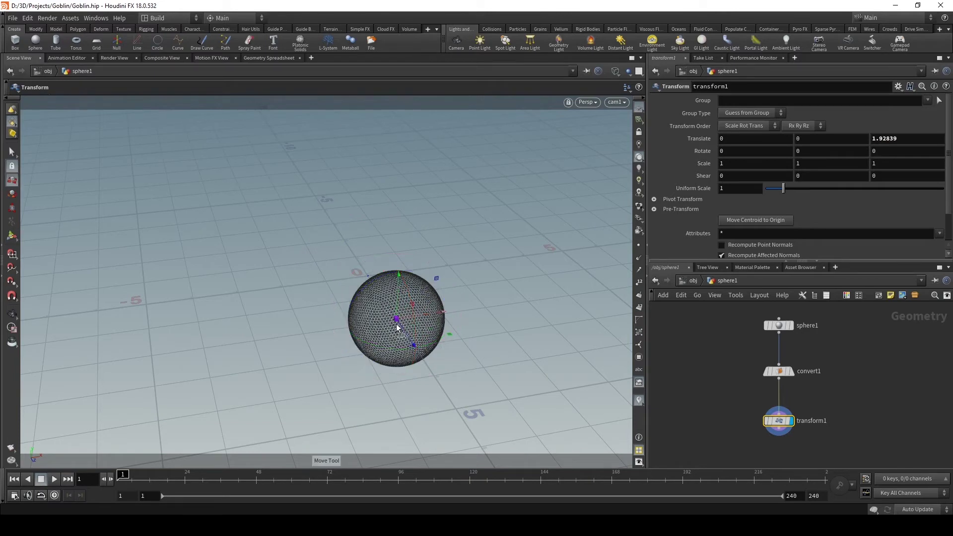
key("e")
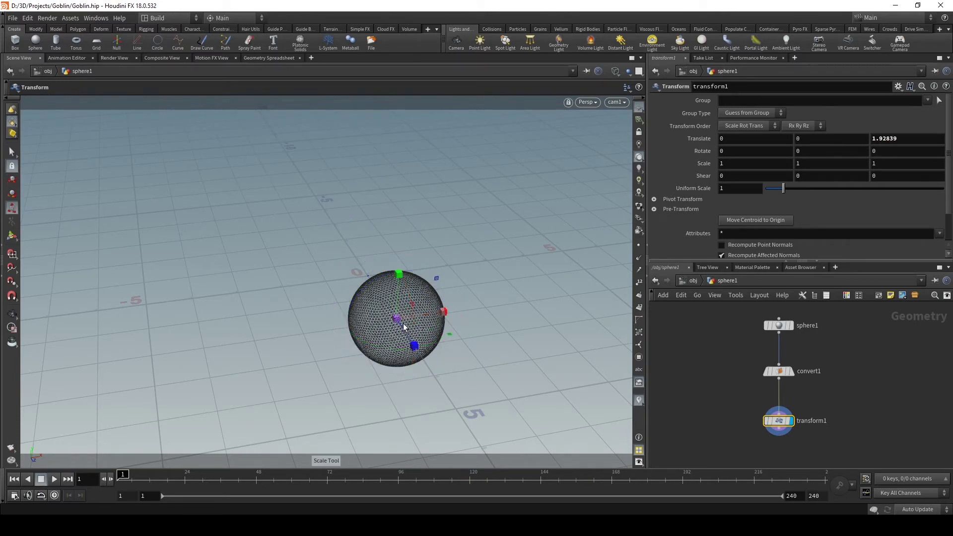
key("w")
key("w")
key("w")
key("w")
key("w")
key("w")
key("w")
Step: Scale the sphere uniformly to 2.61326 with the scale handle
key("e")
key("r")
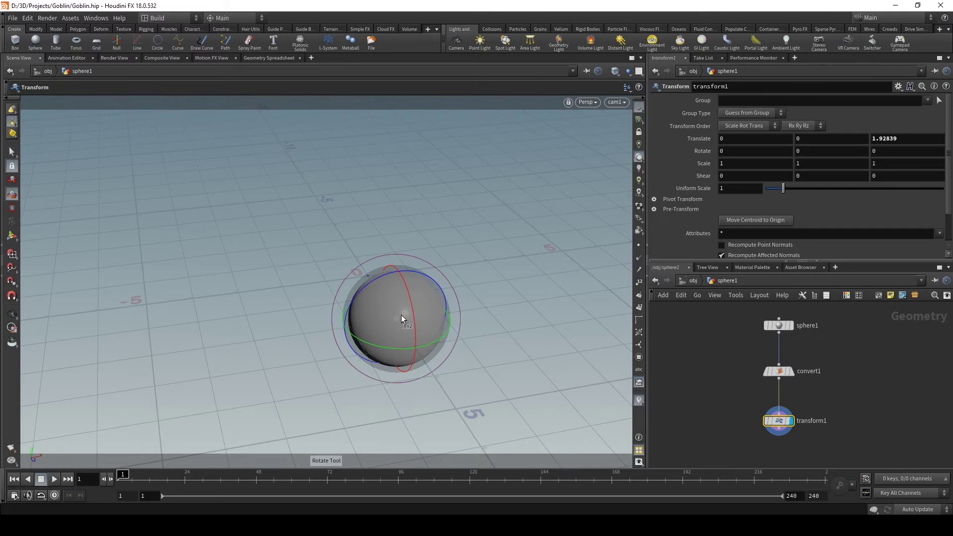
key("t")
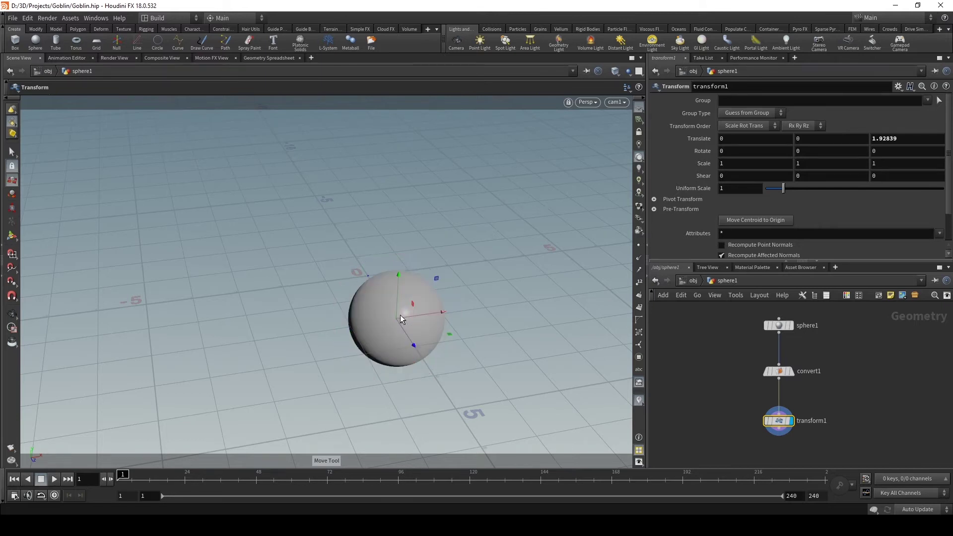
key("e")
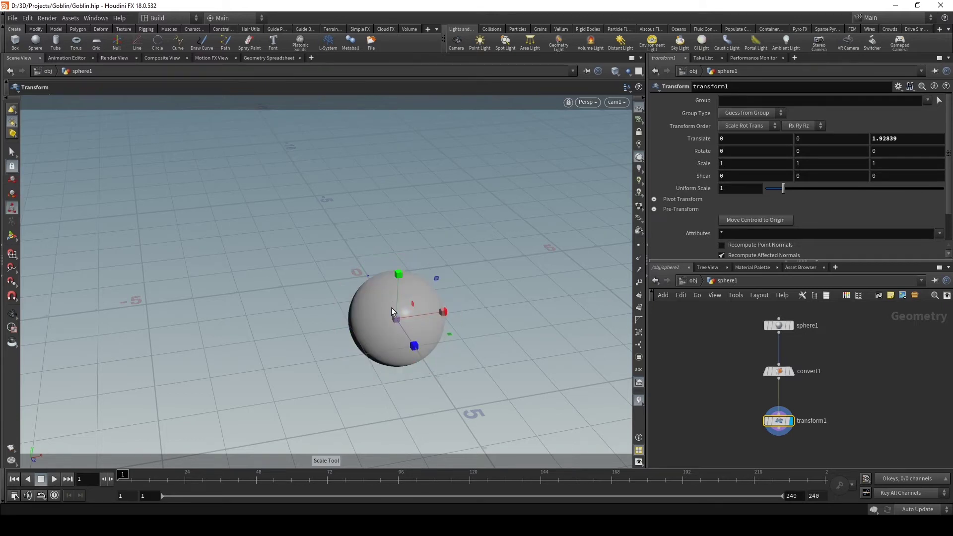
left_click_drag(505, 281, 472, 283)
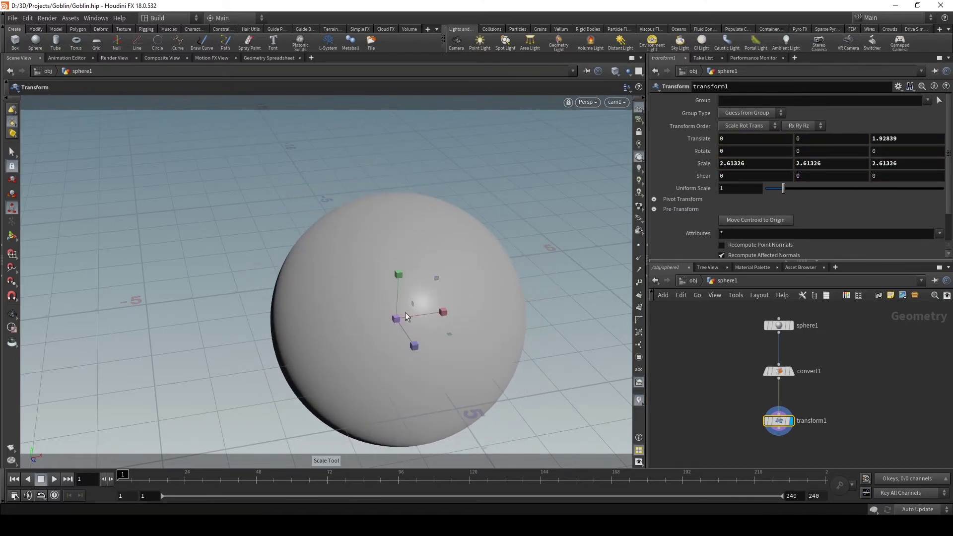
middle_click_drag(865, 415, 836, 341)
Step: Add a Null node below transform1 at the end of the sphere chain
key("Tab")
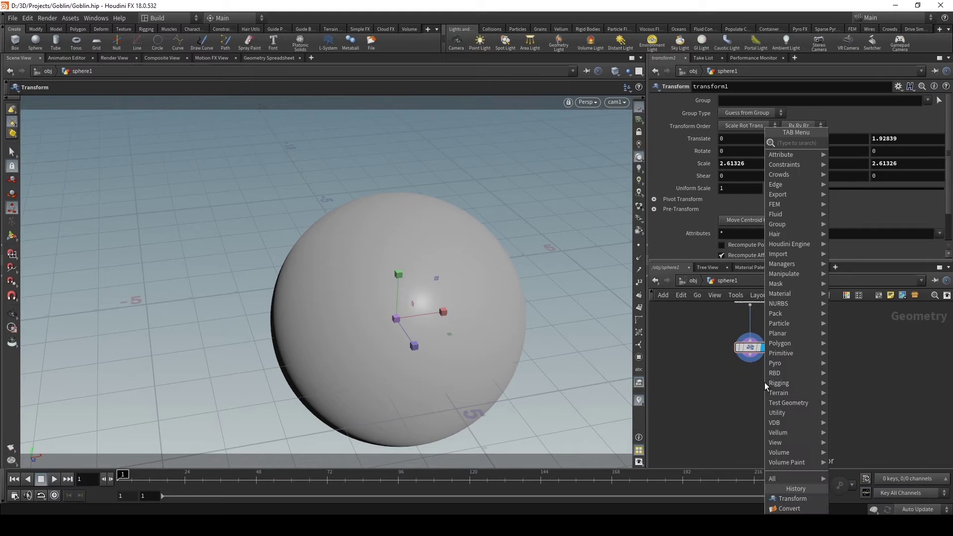
type("null")
key("Return")
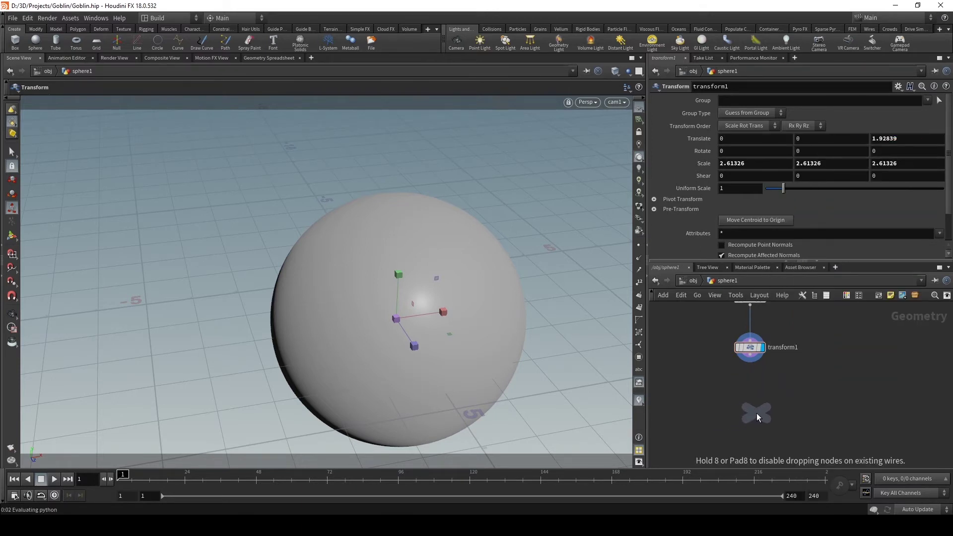
left_click(750, 410)
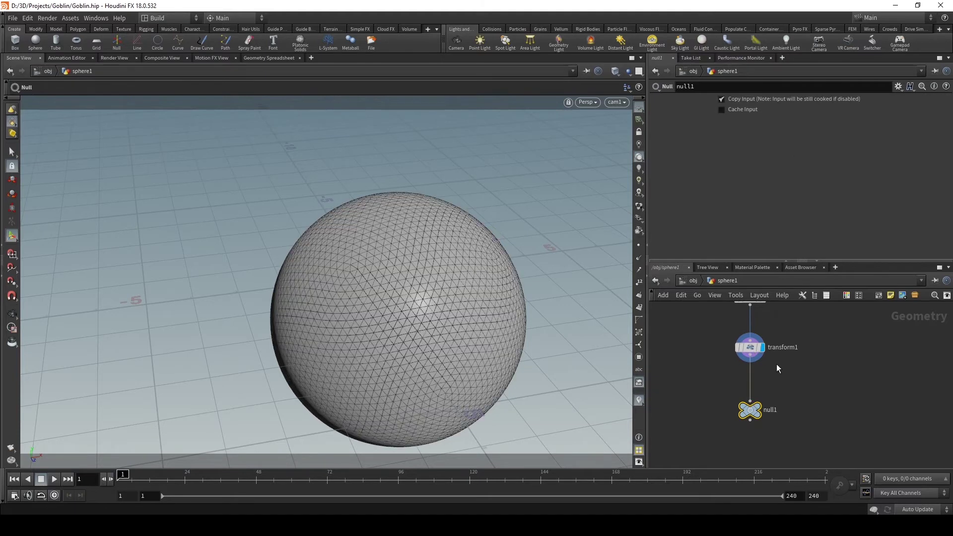
Step: Display null1's output, go up to /obj, and clear the selection
left_click(760, 410)
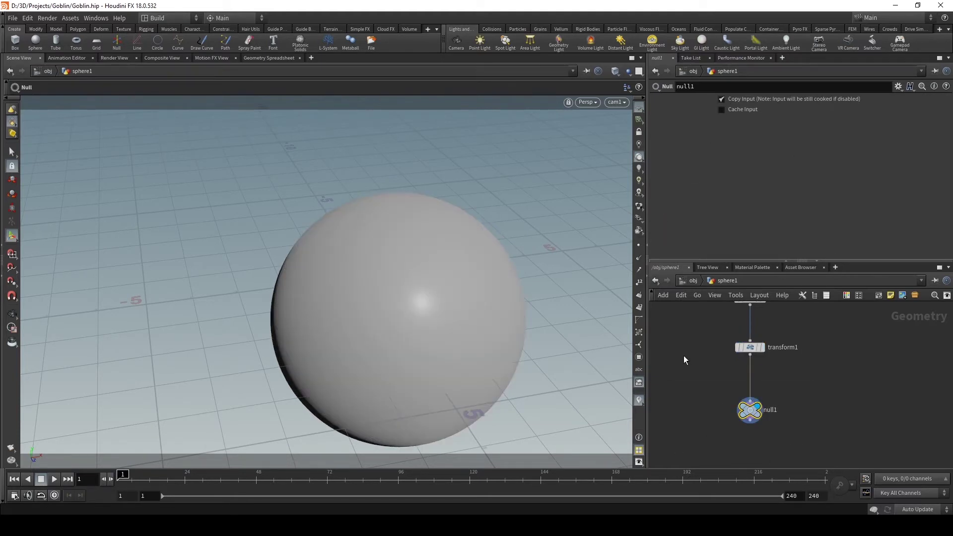
left_click(692, 282)
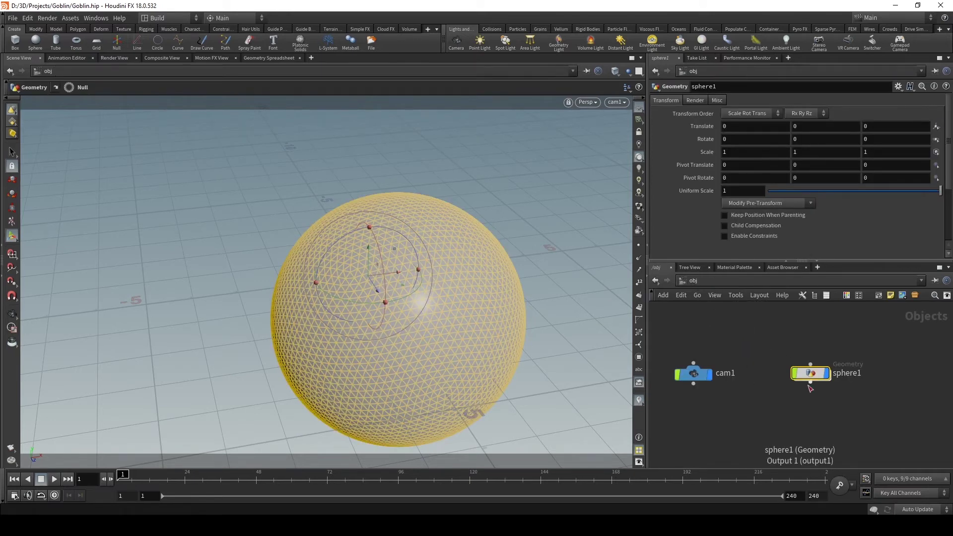
left_click_drag(879, 331, 775, 403)
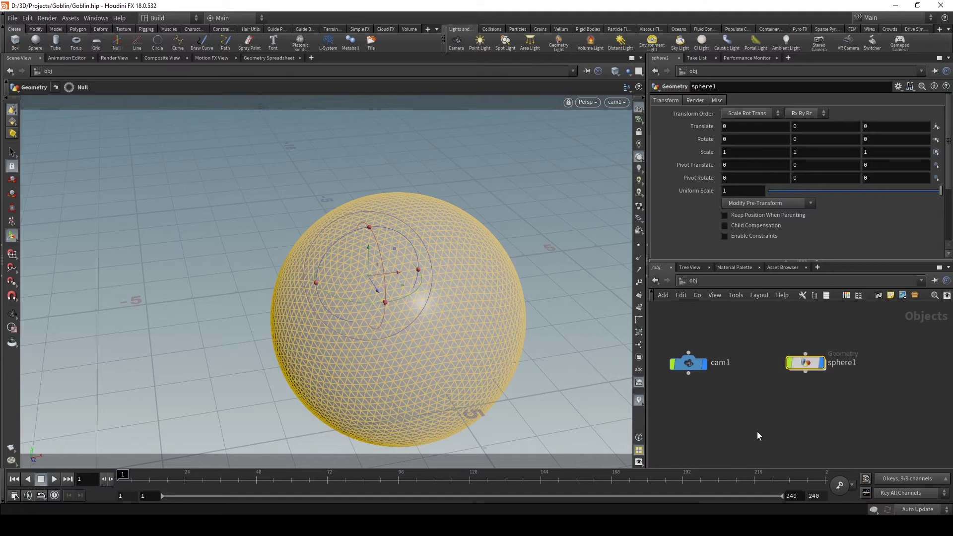
left_click(772, 334)
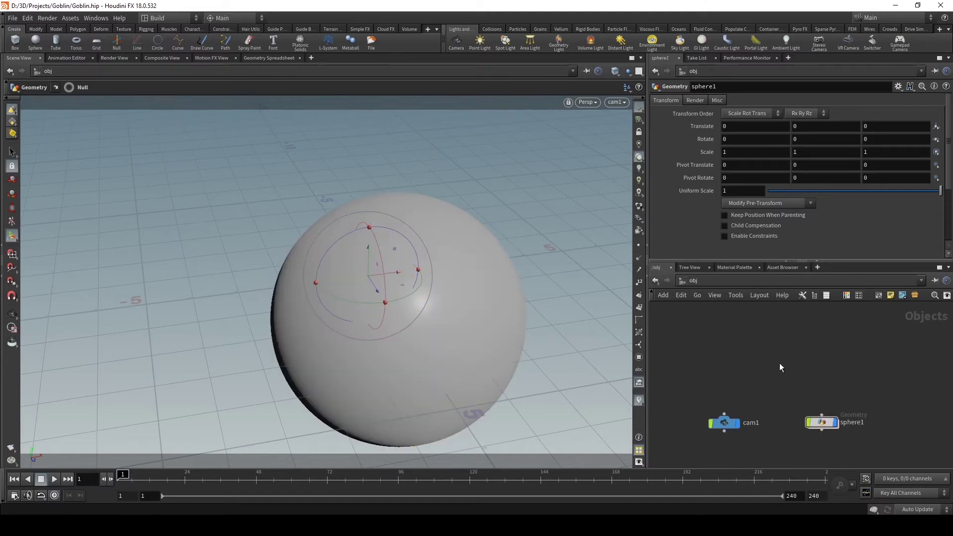
Step: Add a null2 object with its display off and Uniform Scale 0.1
key("Tab")
type("null")
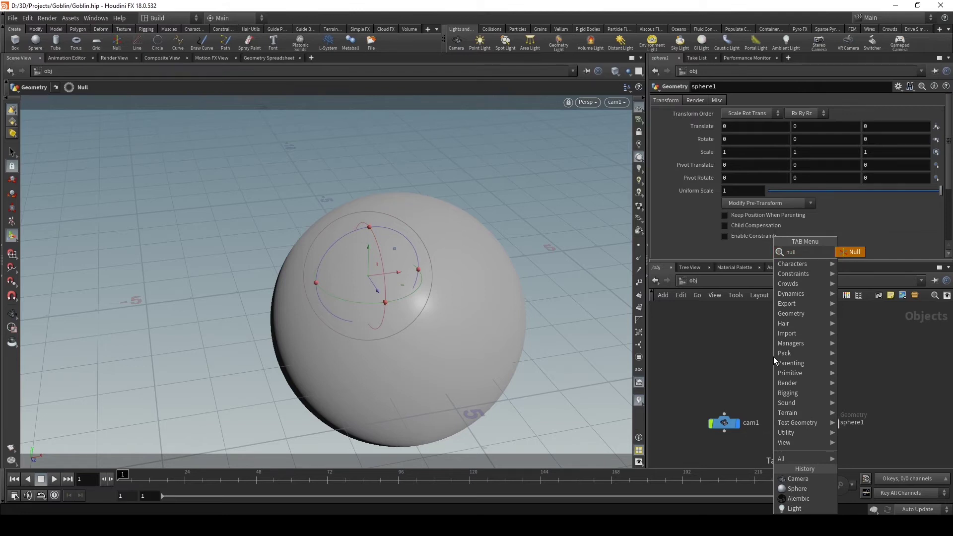
key("Return")
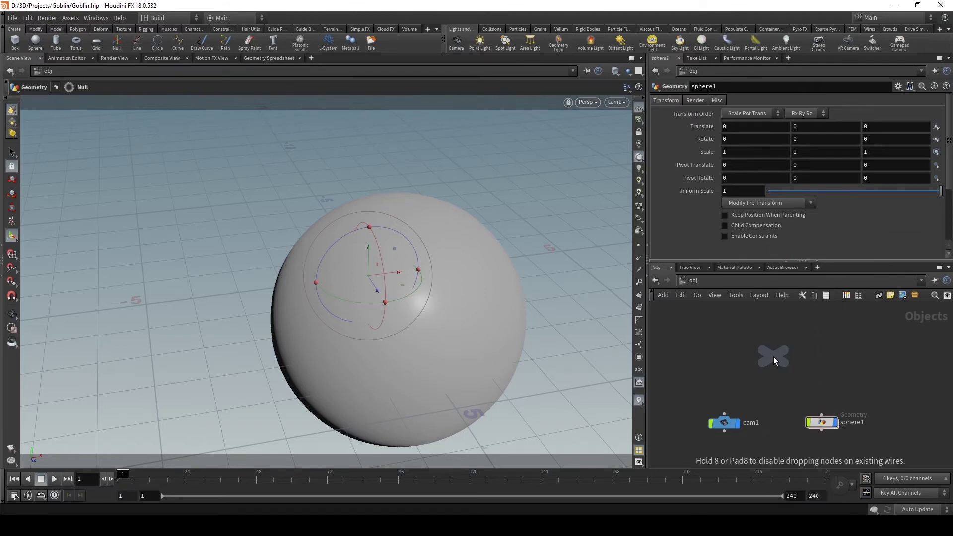
left_click(760, 343)
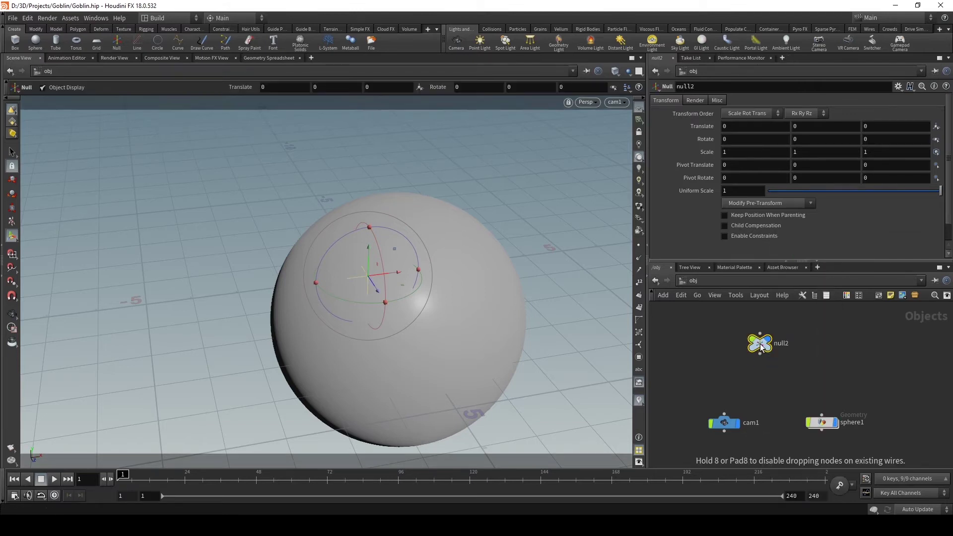
left_click(764, 338)
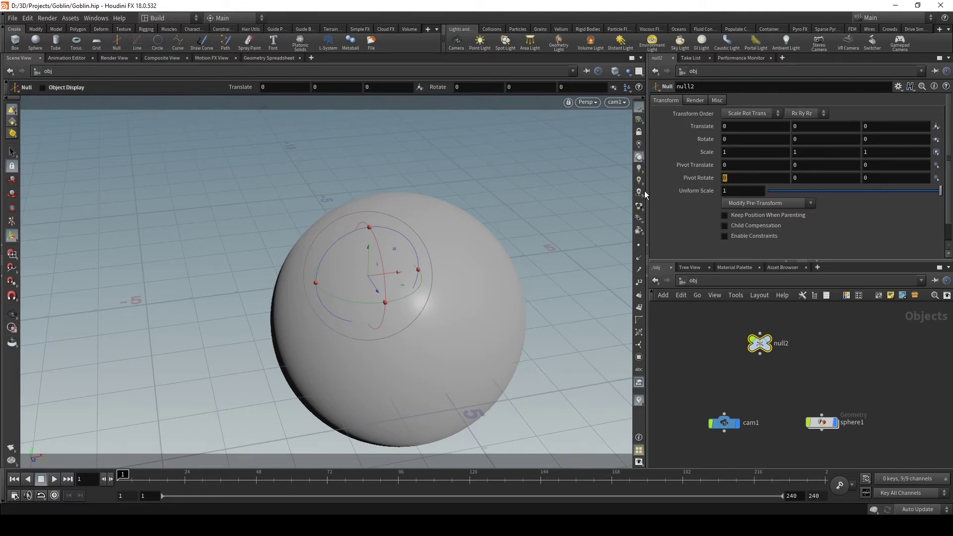
double_click(740, 192)
type("0.1")
key("Return")
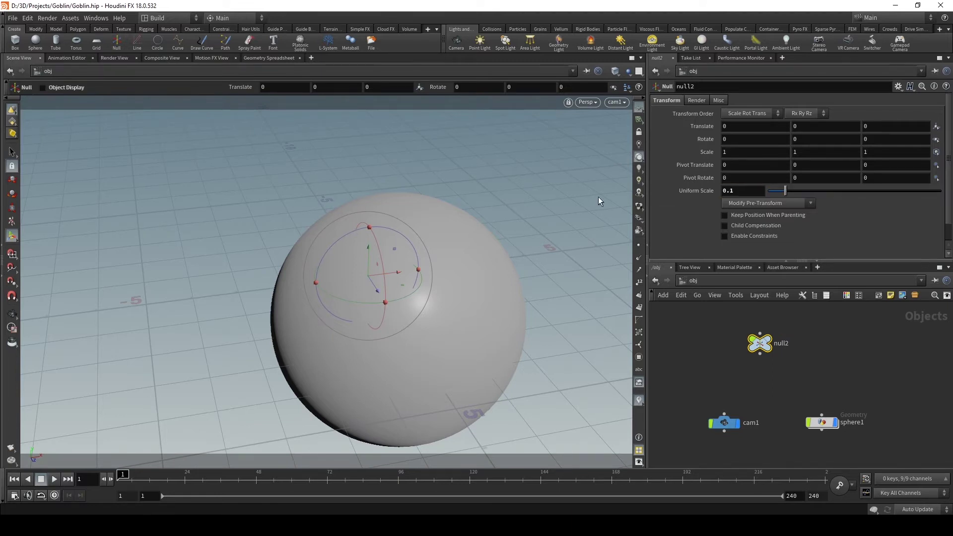
Step: Parent sphere1 to null2, then cut that wire so sphere1 stays unparented
mouse_move(763, 348)
scroll(789, 362, "down", 3)
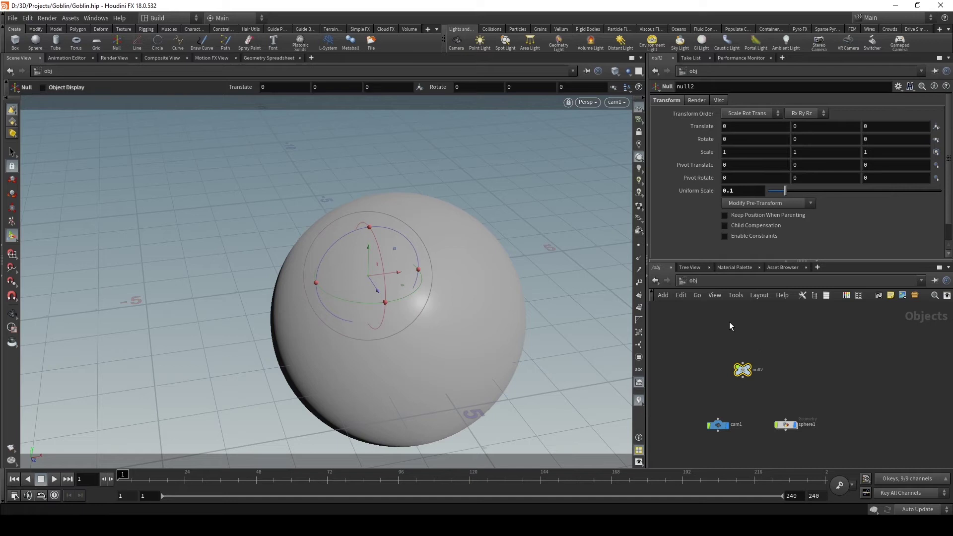
left_click_drag(743, 371, 720, 354)
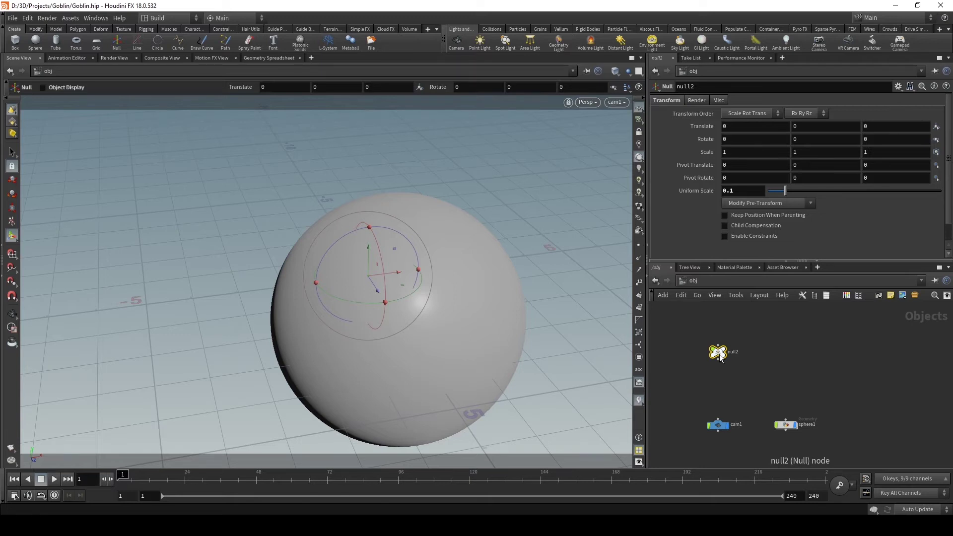
left_click_drag(718, 361, 789, 420)
left_click_drag(770, 329, 660, 381)
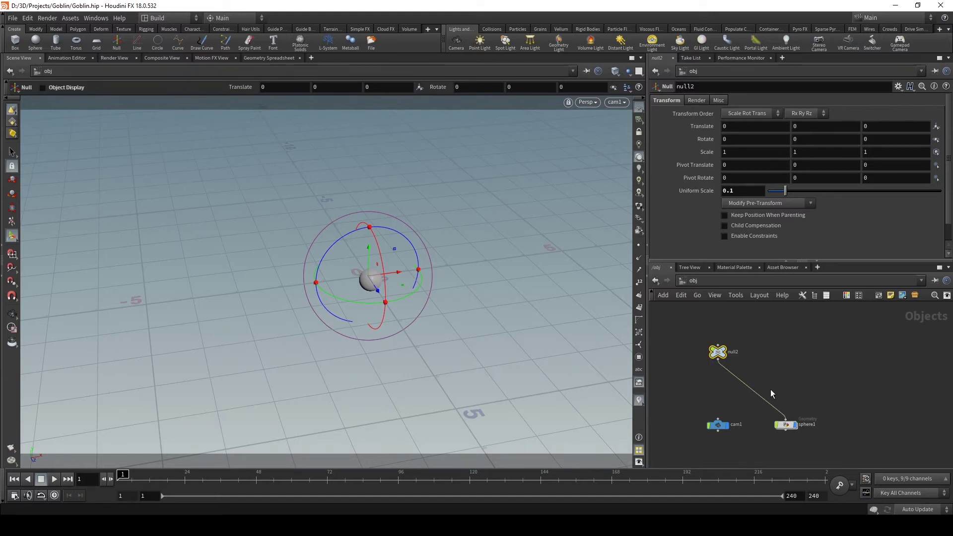
key("y")
left_click_drag(770, 389, 713, 371)
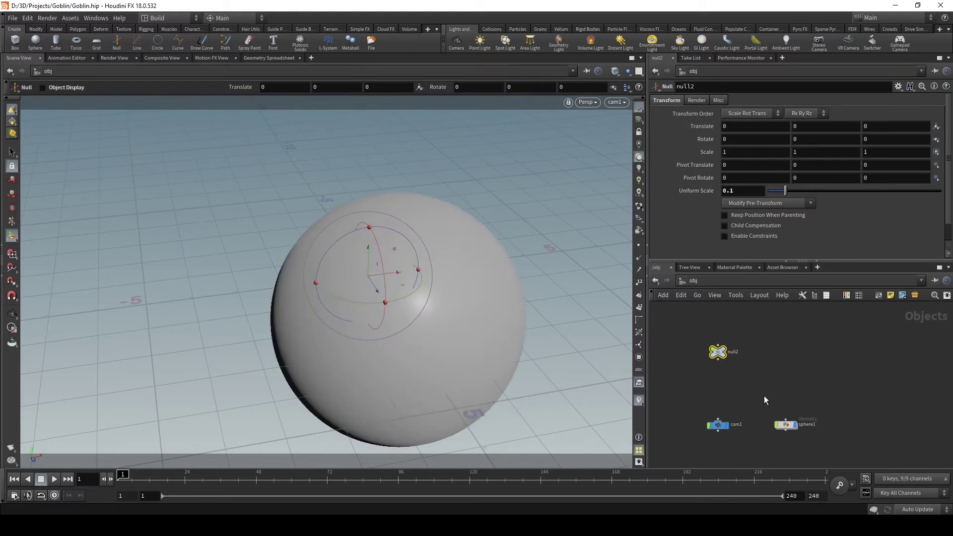
middle_click_drag(800, 420, 797, 390)
mouse_move(784, 394)
left_mouse_down()
mouse_move(782, 379)
mouse_move(778, 392)
left_mouse_up()
Step: Replace the sphere1 object's name with ball_RENDER
double_click(803, 395)
double_click(805, 395)
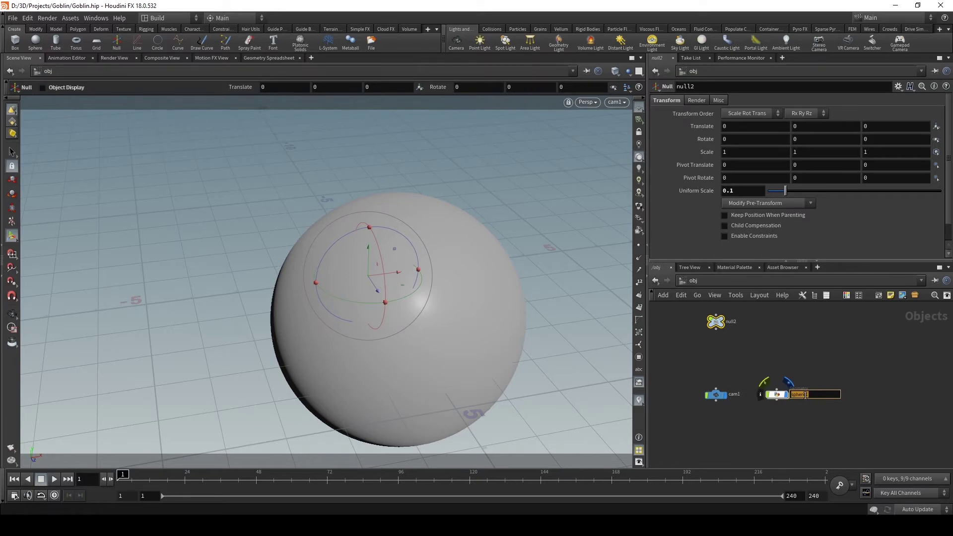
key("BackSpace")
type("DER")
key("Return")
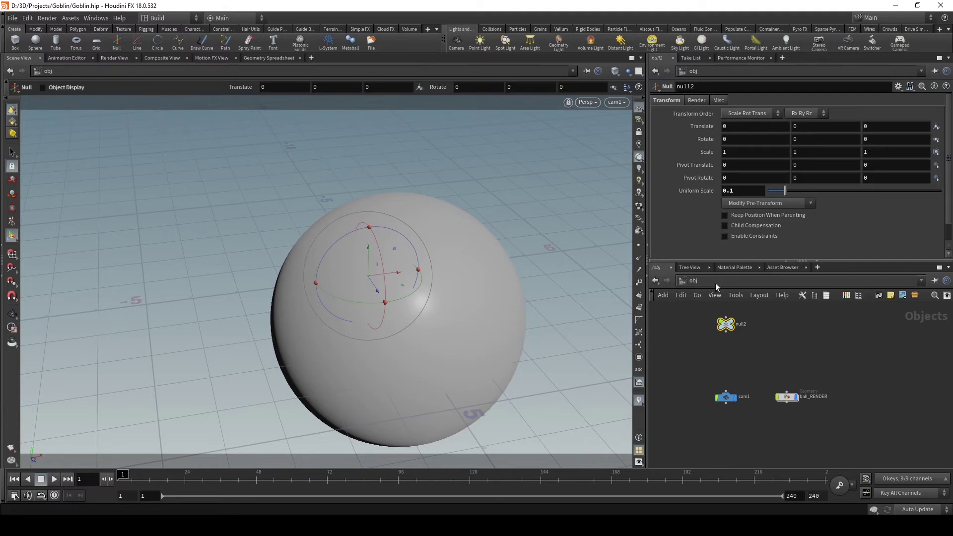
Step: Select cam1 and ball_RENDER, then visit the out network and return to obj
left_click(730, 396)
left_click(788, 396)
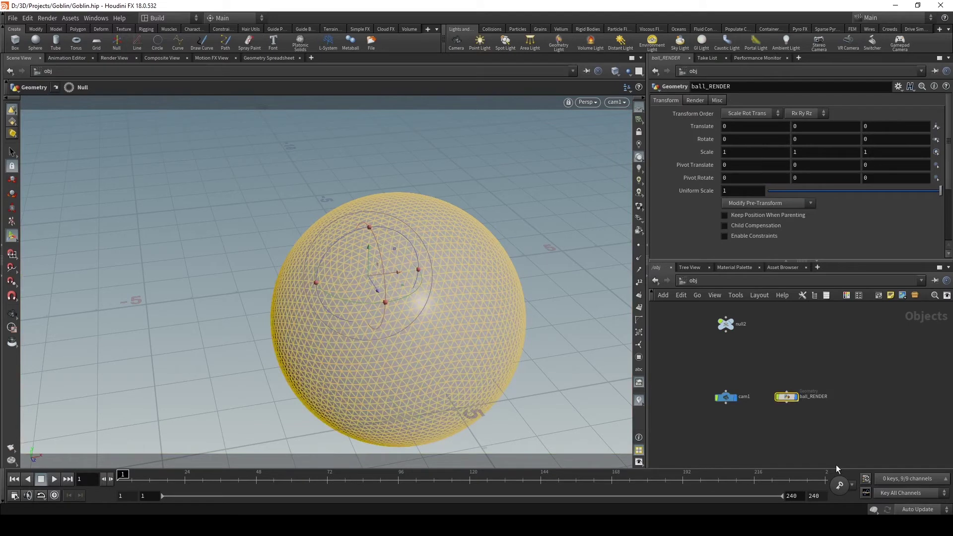
left_click(794, 332)
scroll(788, 365, "down", 3)
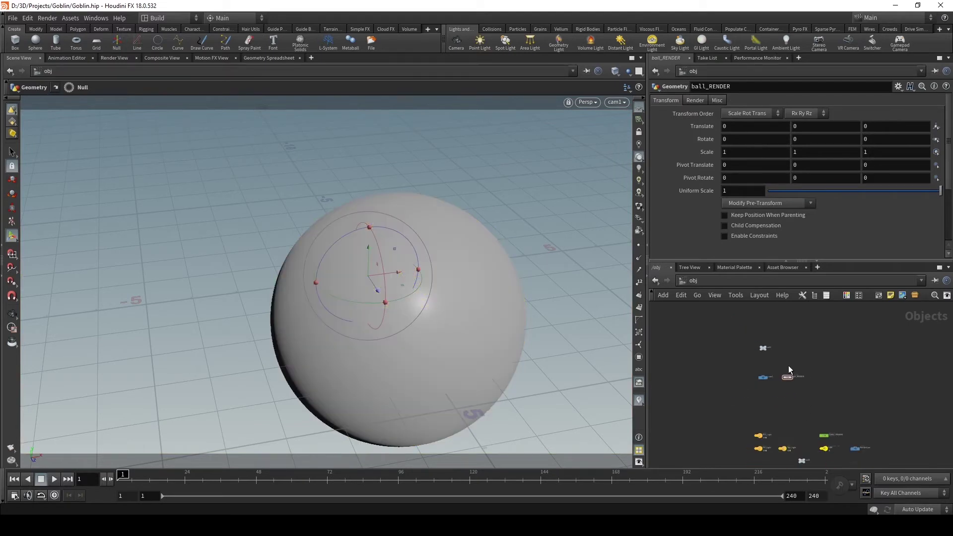
left_click(695, 282)
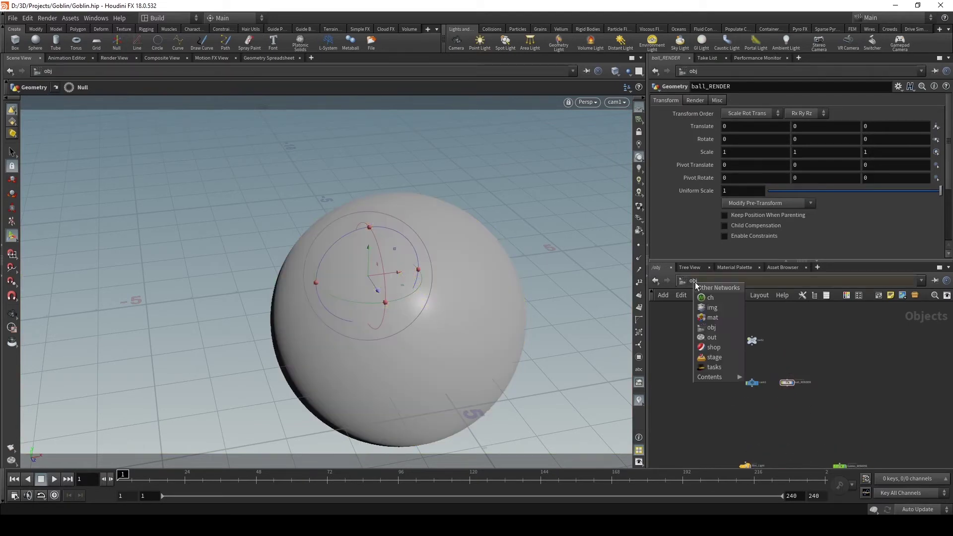
left_click(704, 340)
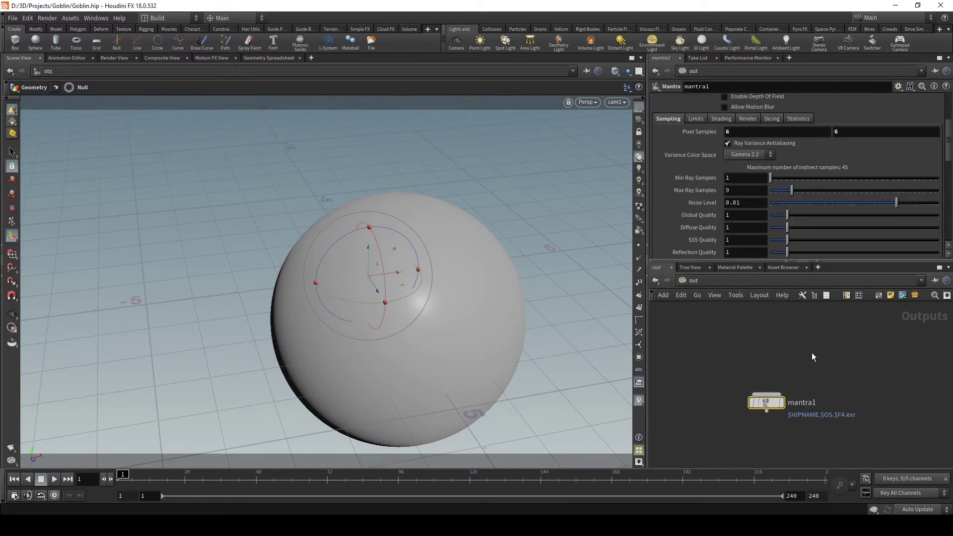
left_click(690, 282)
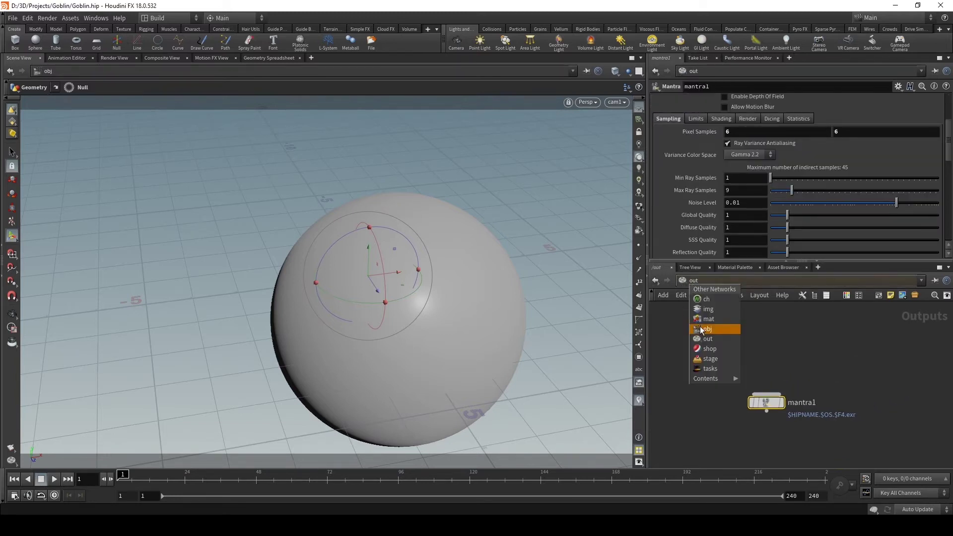
left_click(707, 329)
Step: Visit the empty mat network and come back to the obj level
left_click(693, 281)
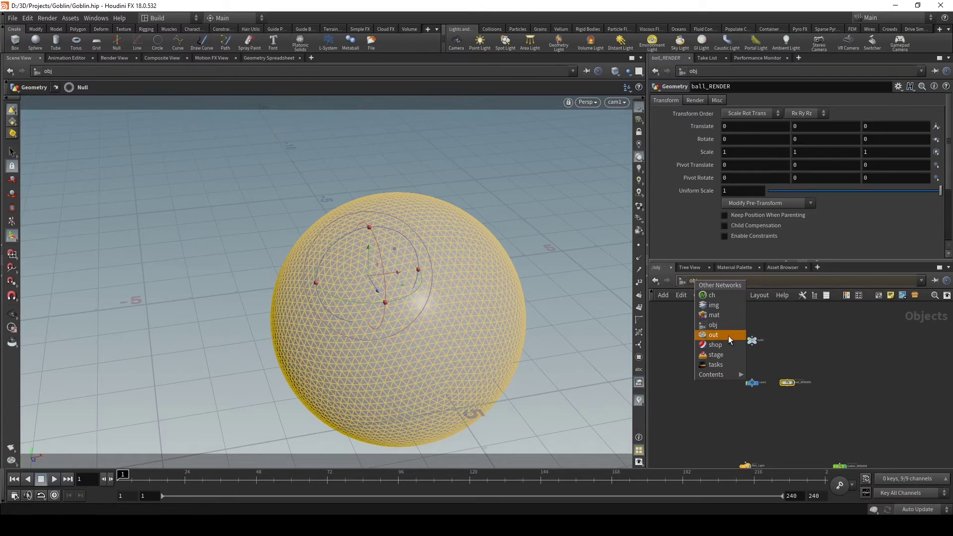
left_click(720, 316)
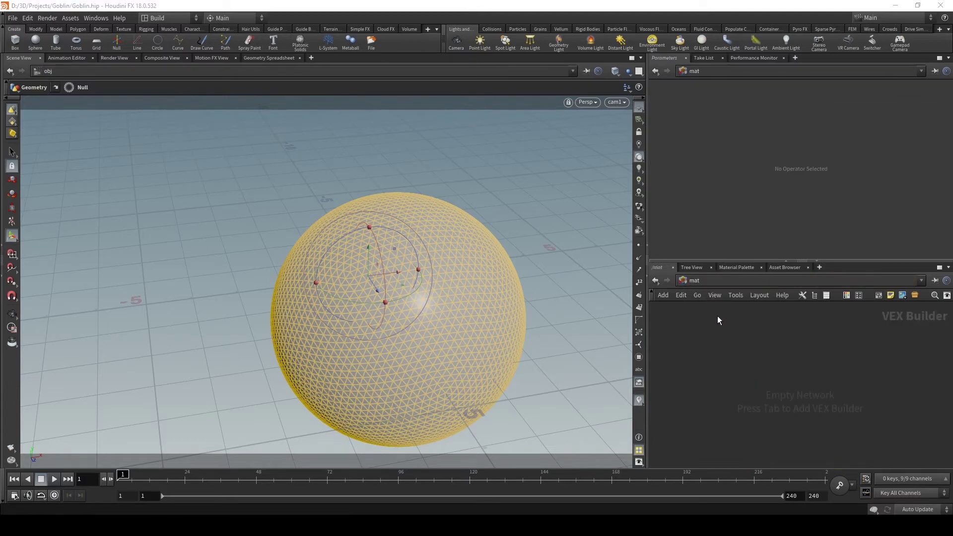
left_click(719, 282)
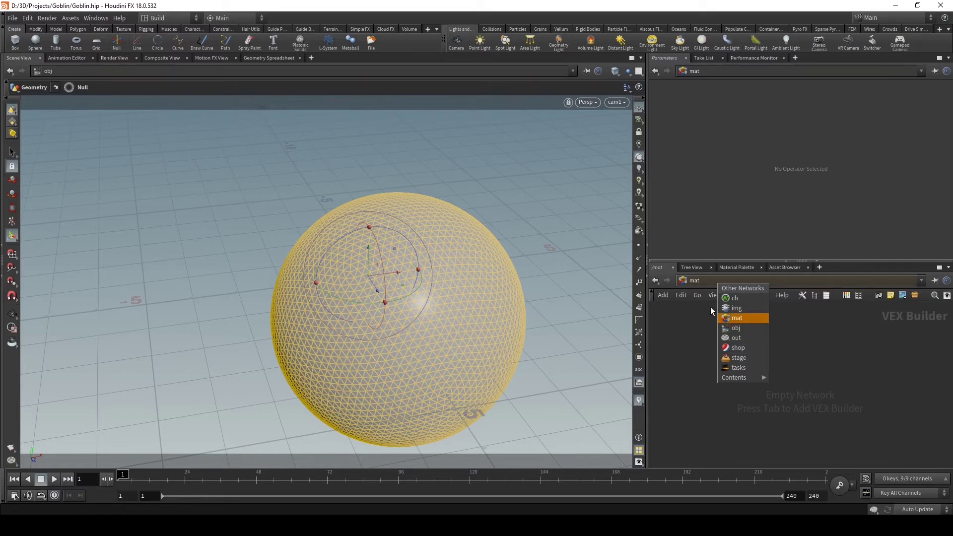
left_click(735, 328)
scroll(776, 388, "up", 3)
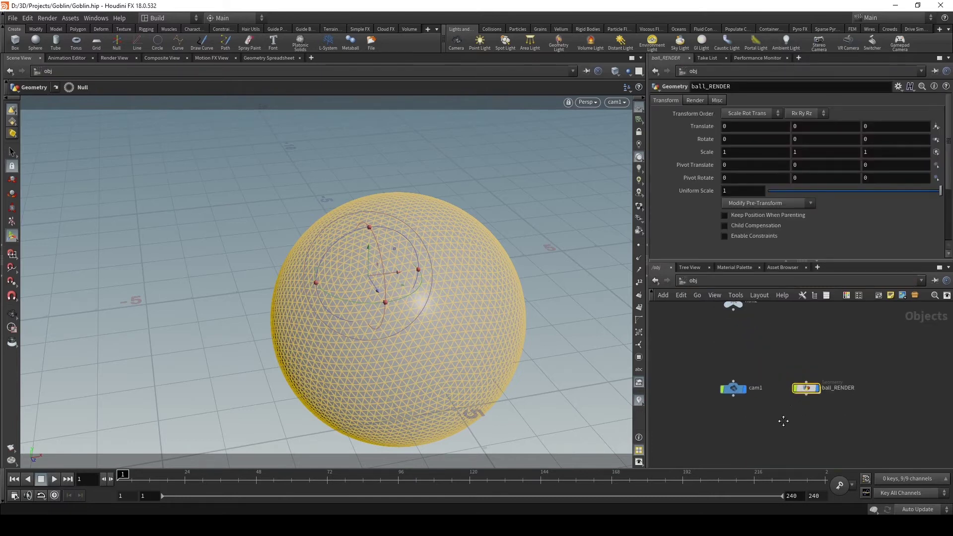
double_click(807, 401)
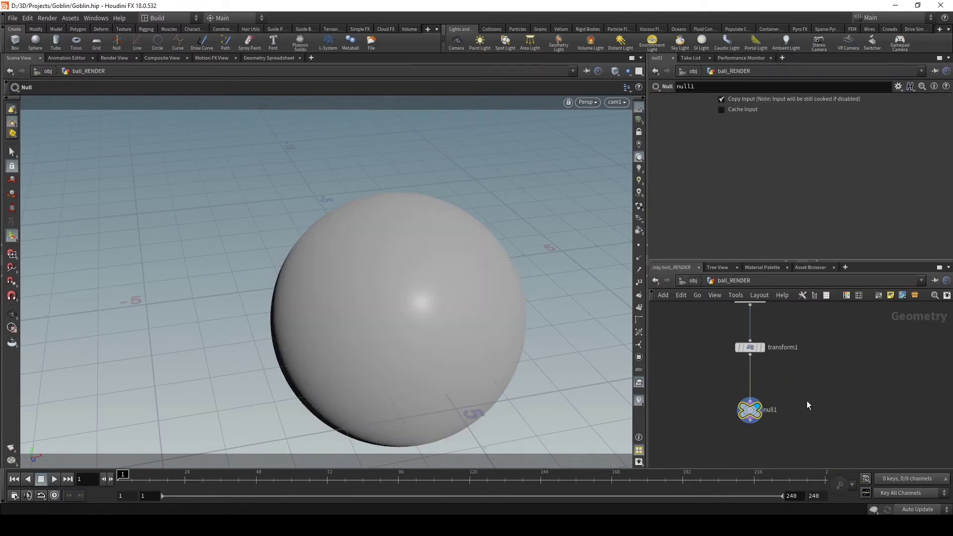
key("h")
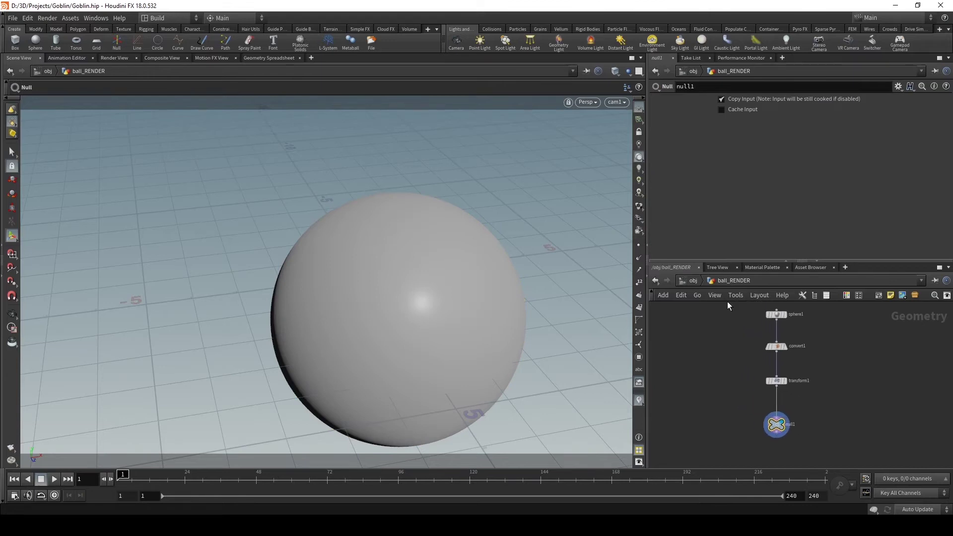
left_click(691, 281)
scroll(827, 337, "down", 6)
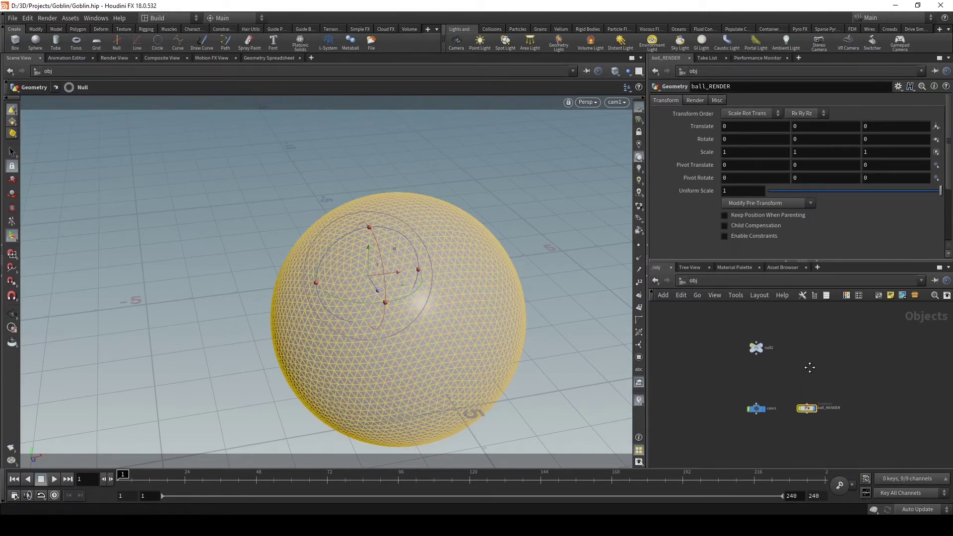
left_click_drag(890, 325, 726, 459)
scroll(828, 344, "up", 3)
scroll(829, 344, "up", 3)
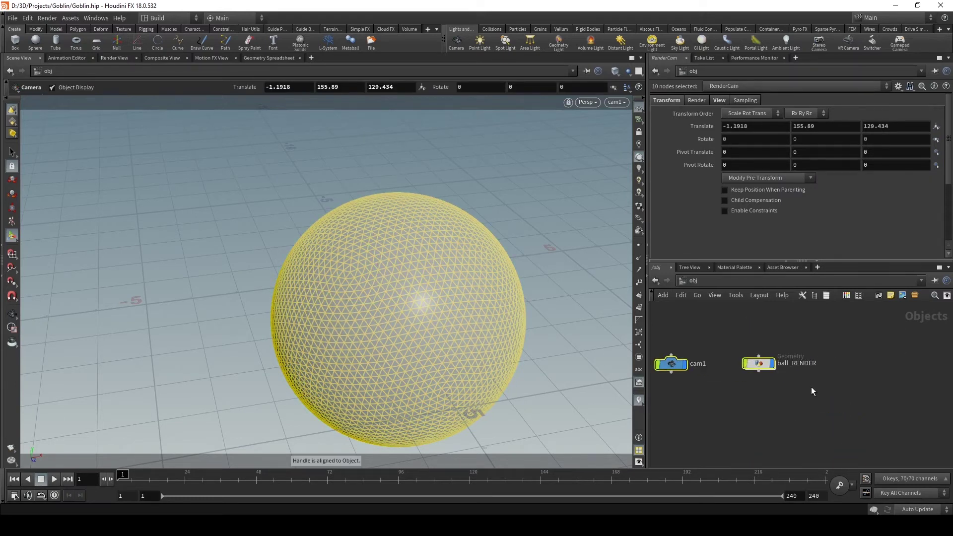
left_click(796, 386)
scroll(745, 405, "up", 1)
mouse_move(791, 400)
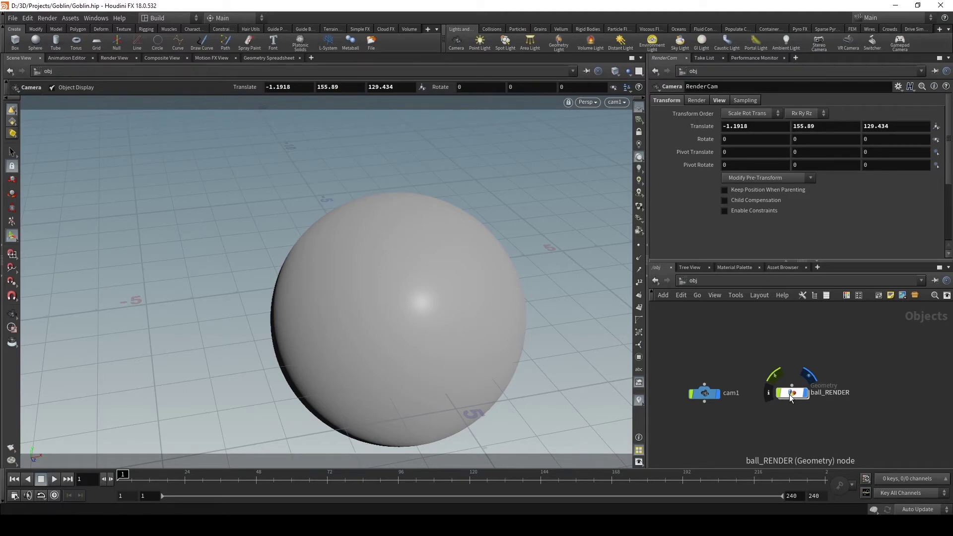
double_click(790, 396)
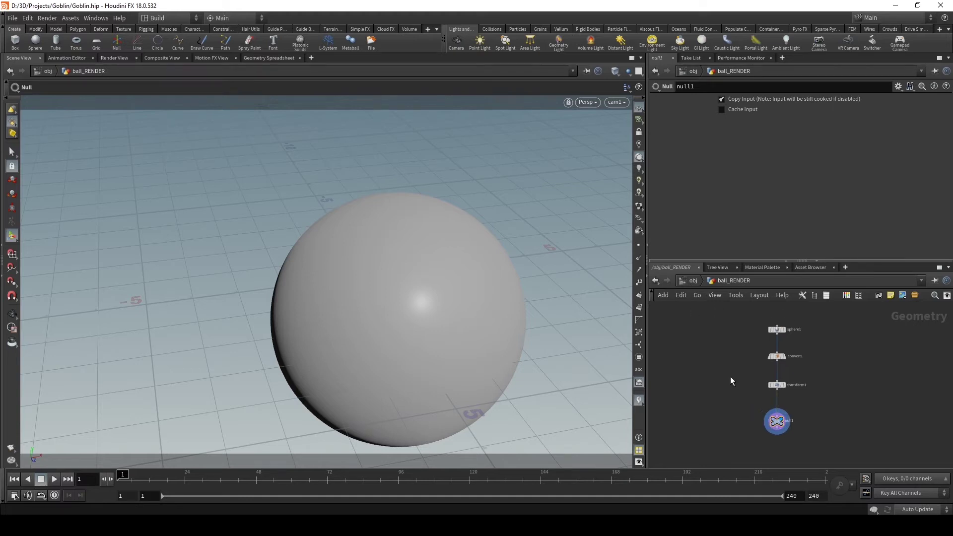
Step: Add a Material Network matnet1 left of the sphere chain, look inside, and return
key("Tab")
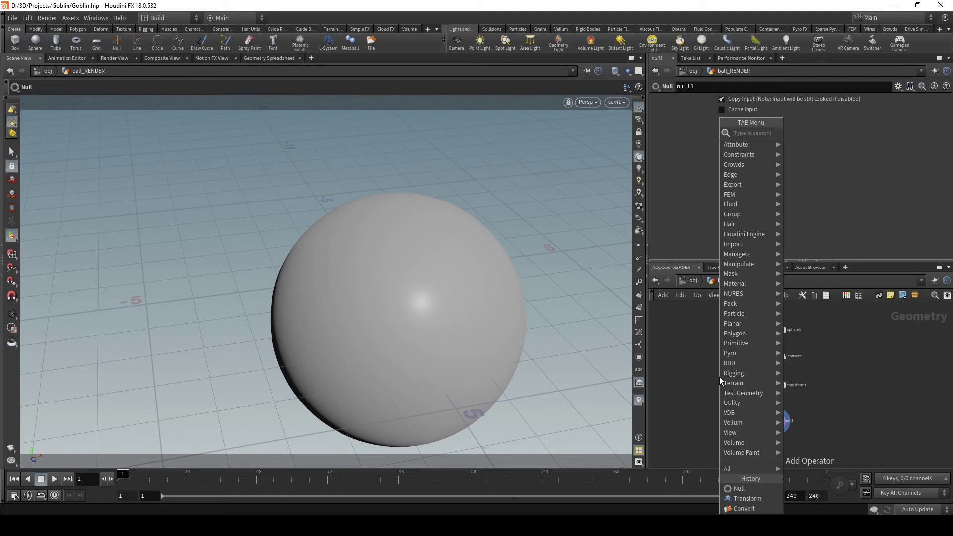
type("ma")
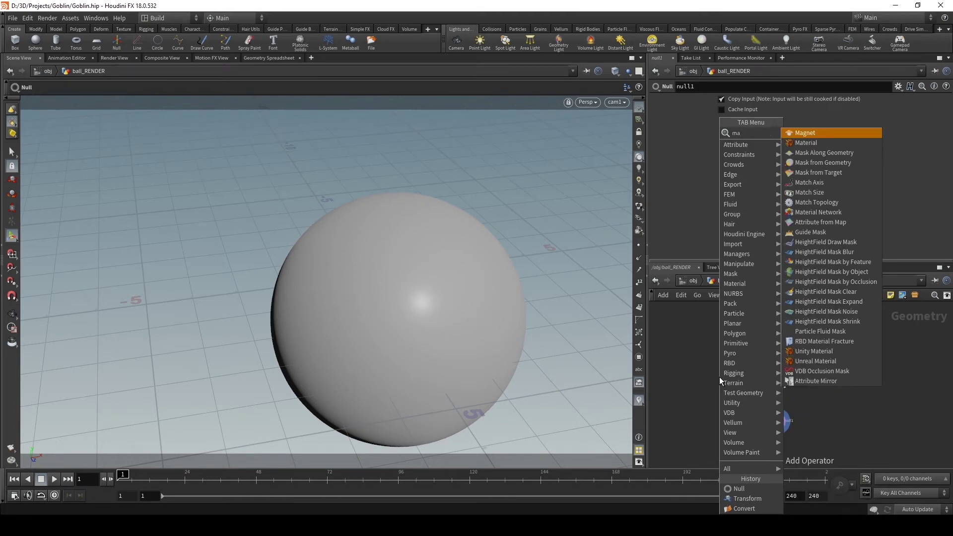
type("terial")
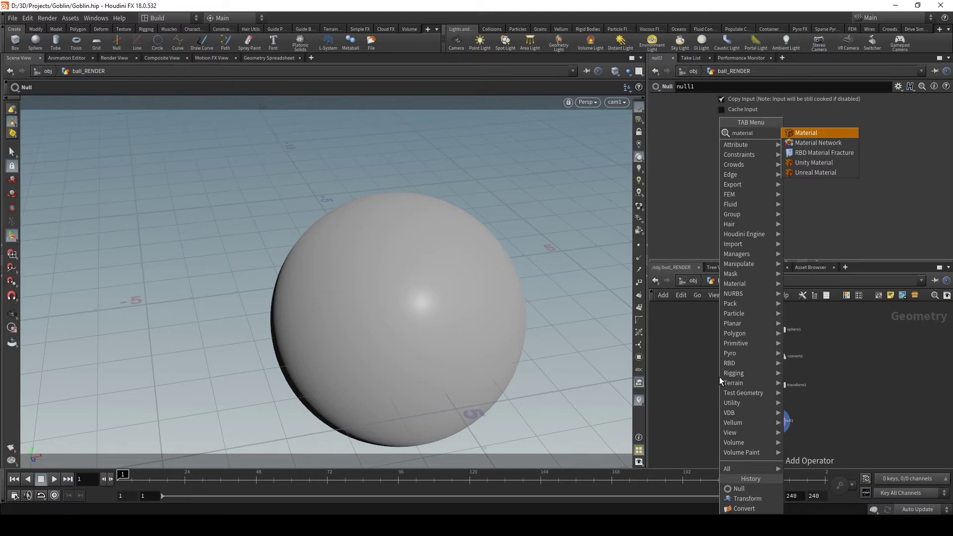
key("Down")
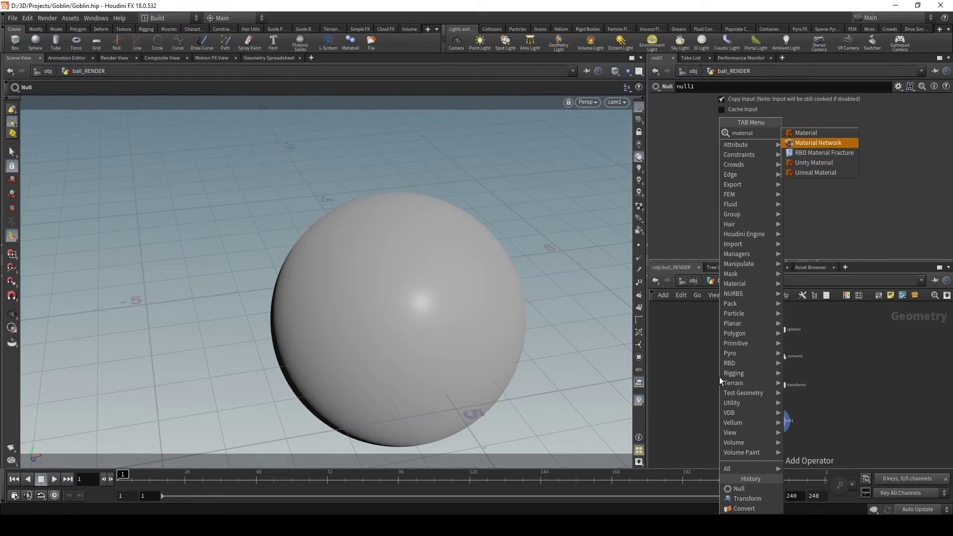
key("Return")
left_click(719, 376)
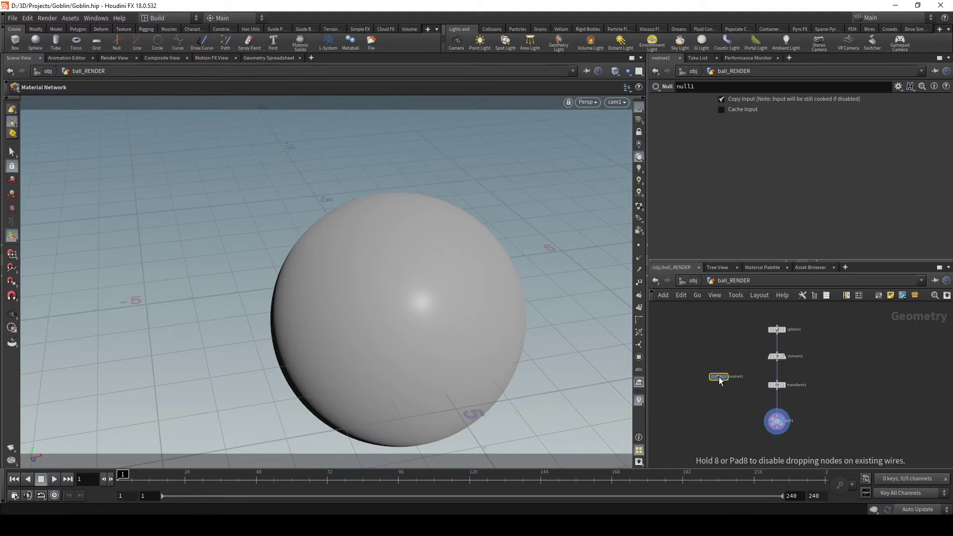
double_click(718, 376)
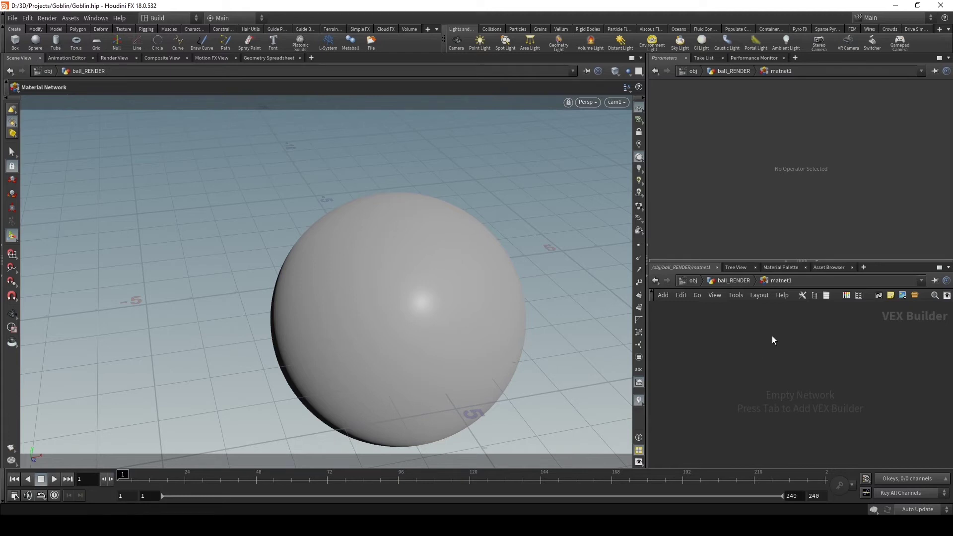
left_click_drag(832, 331, 701, 433)
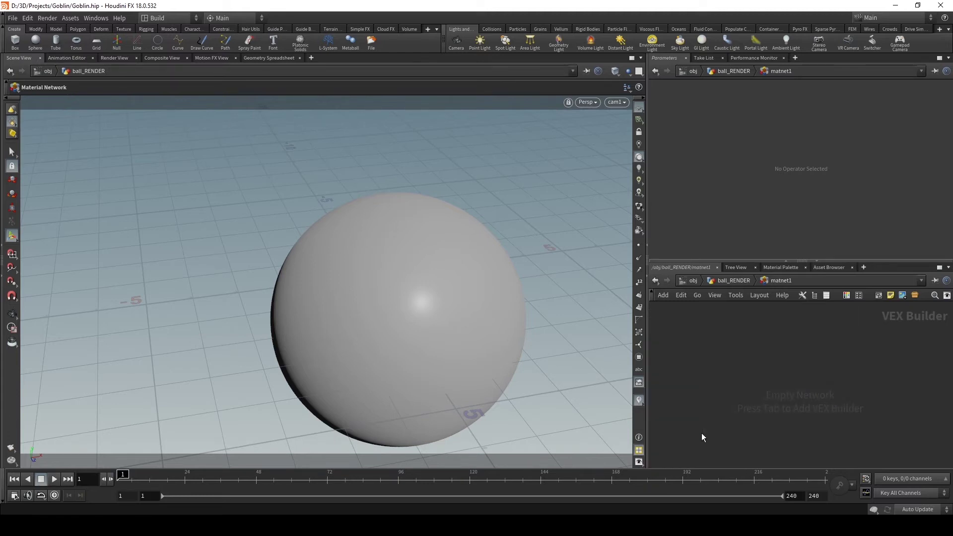
left_click(733, 280)
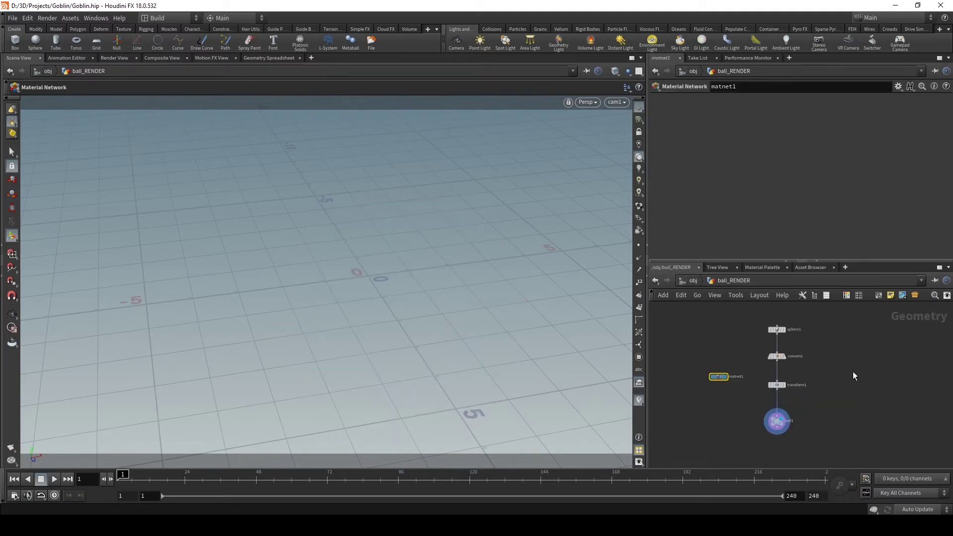
left_click_drag(832, 325, 786, 357)
scroll(764, 393, "up", 3)
Step: Insert a Material node, material1, on the wire between transform1 and null1
left_click(764, 380)
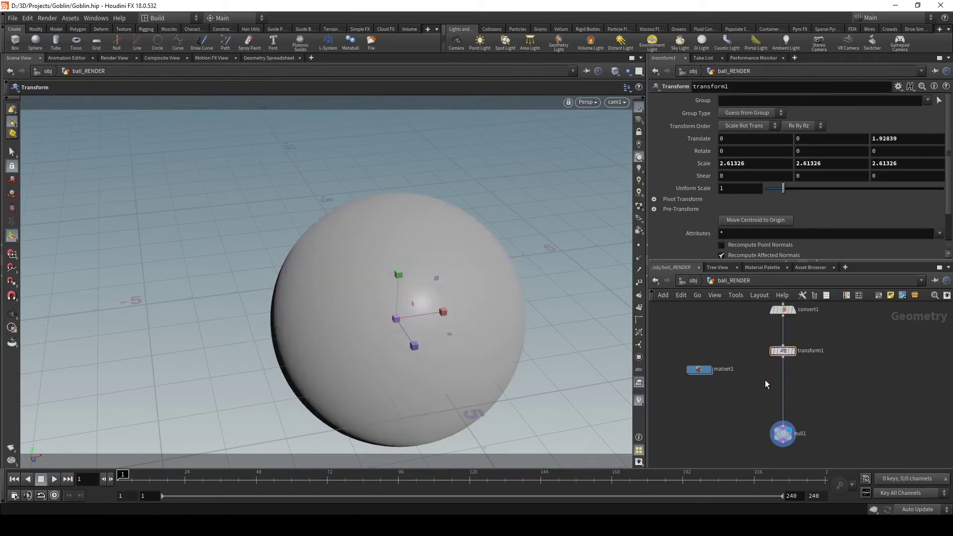
key("Tab")
type("mat")
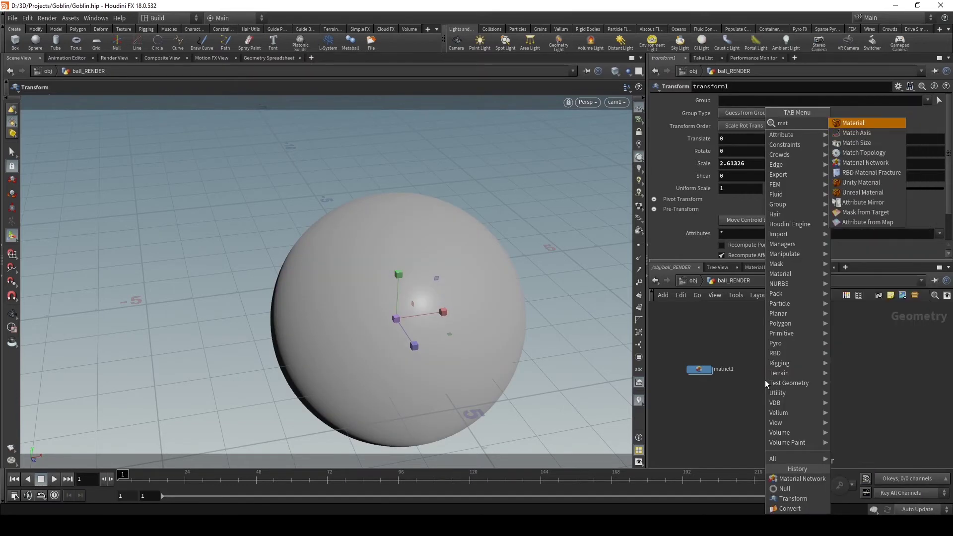
key("Return")
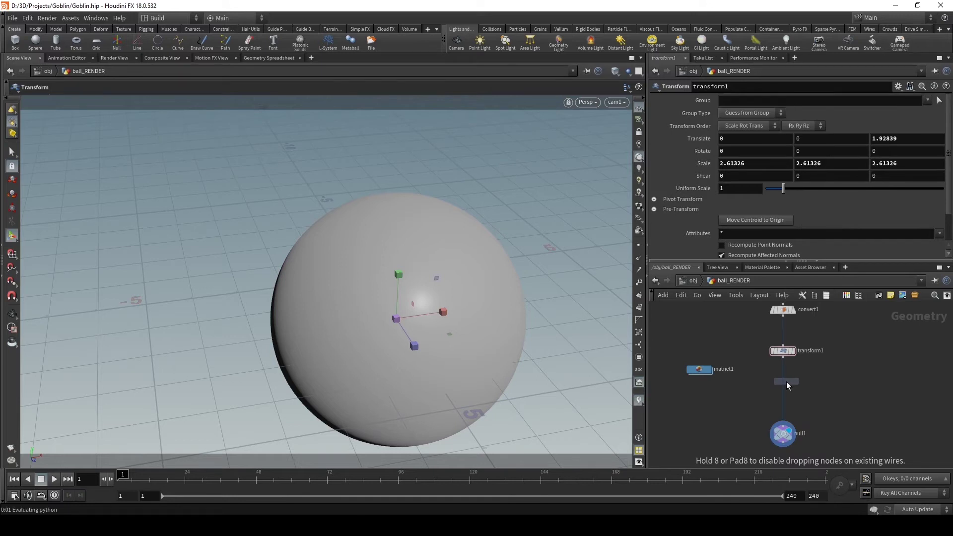
left_click(787, 385)
left_click_drag(789, 389, 780, 392)
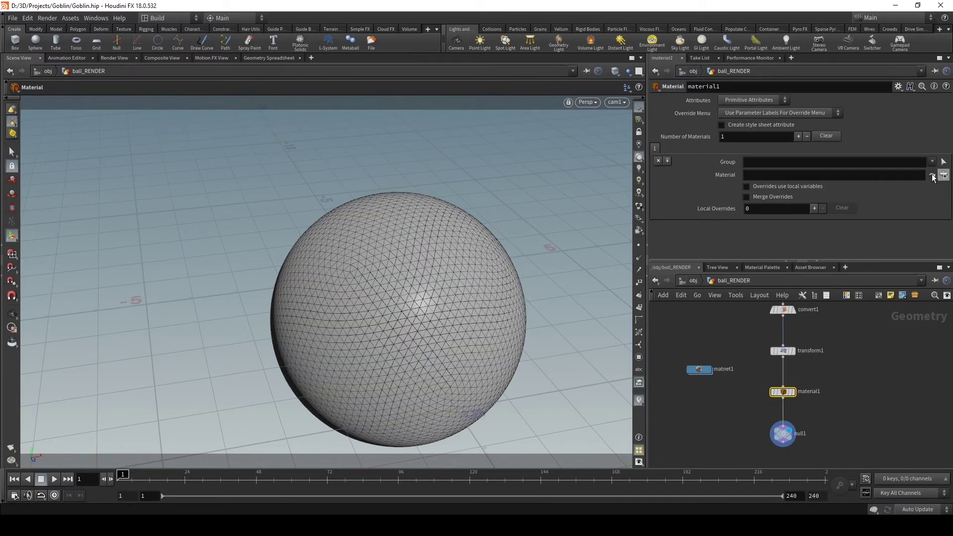
Step: Box-select nodes in the ball_RENDER chain, ending with material1 selected
left_click(754, 162)
middle_click_drag(835, 370, 782, 436)
left_click_drag(791, 326, 721, 437)
middle_click_drag(722, 436, 829, 396)
scroll(828, 399, "up", 2)
left_click_drag(836, 362, 768, 391)
middle_click_drag(768, 394, 782, 446)
left_click_drag(817, 400, 683, 335)
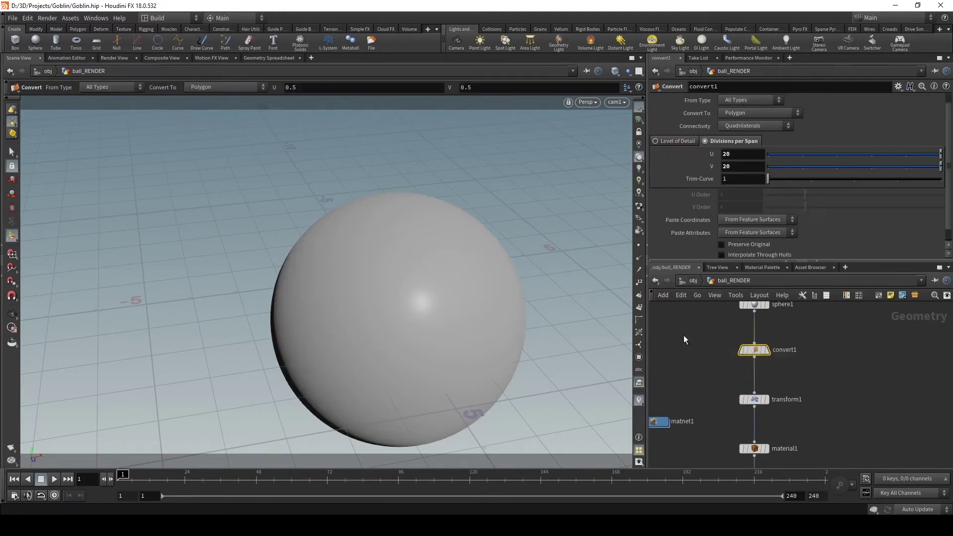
scroll(704, 378, "down", 1)
left_click_drag(851, 386, 716, 422)
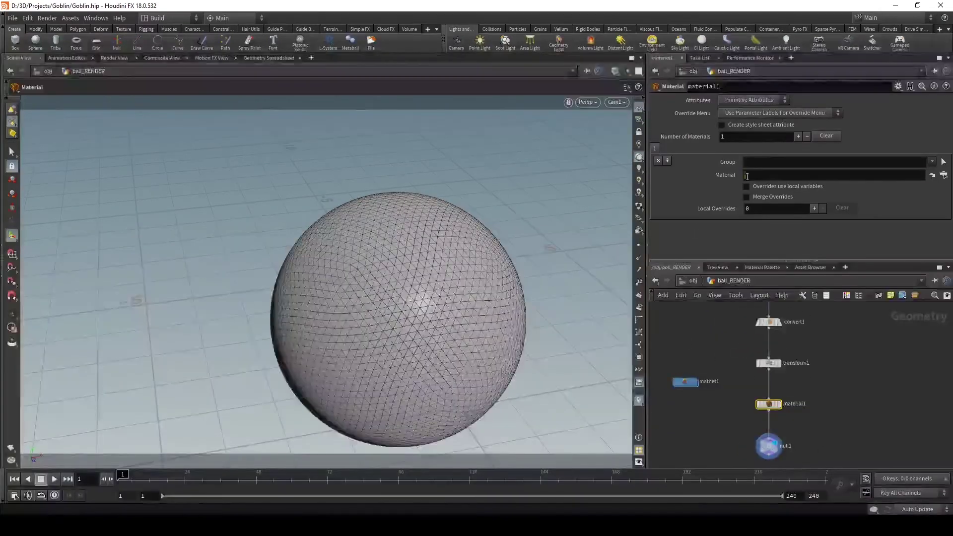
Step: Inside matnet1, search 'princ' and choose the Principled Shader
double_click(686, 382)
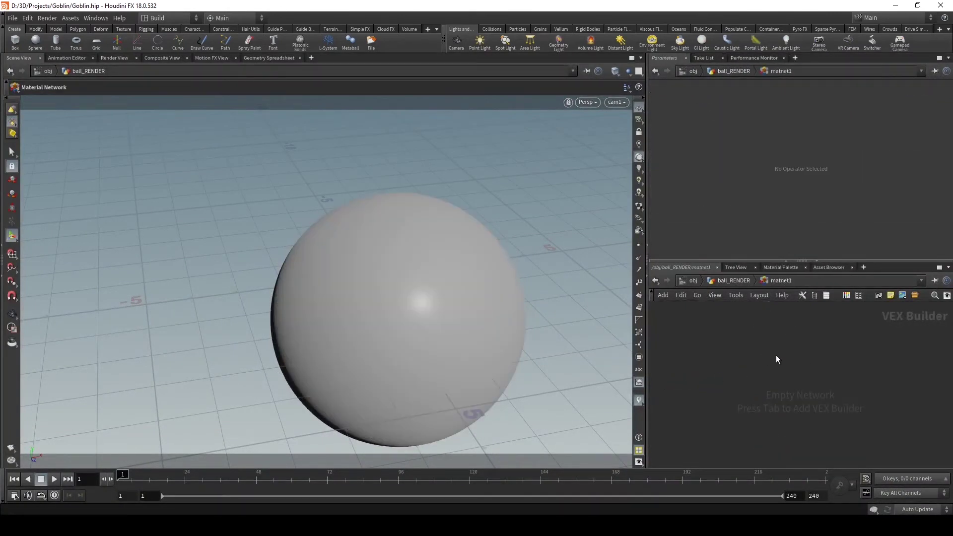
key("Tab")
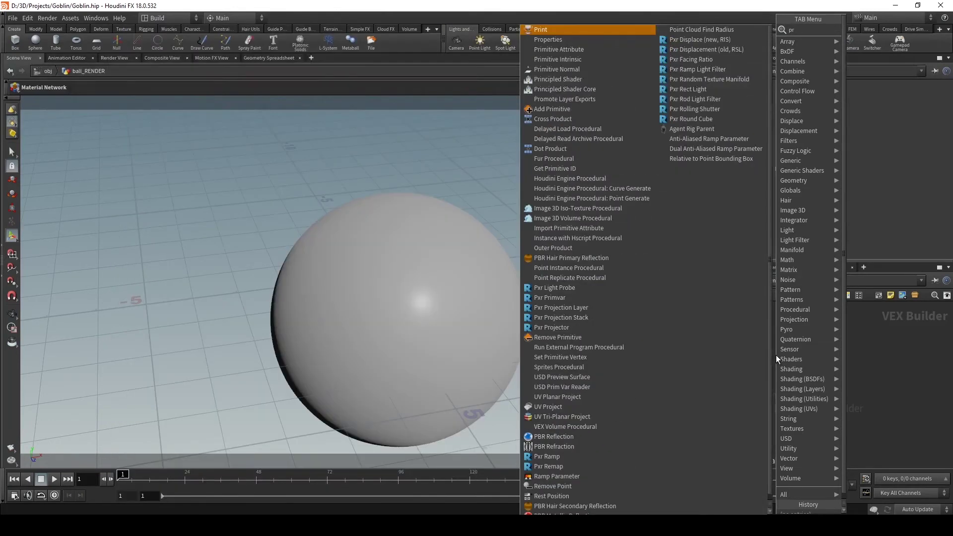
type("princ")
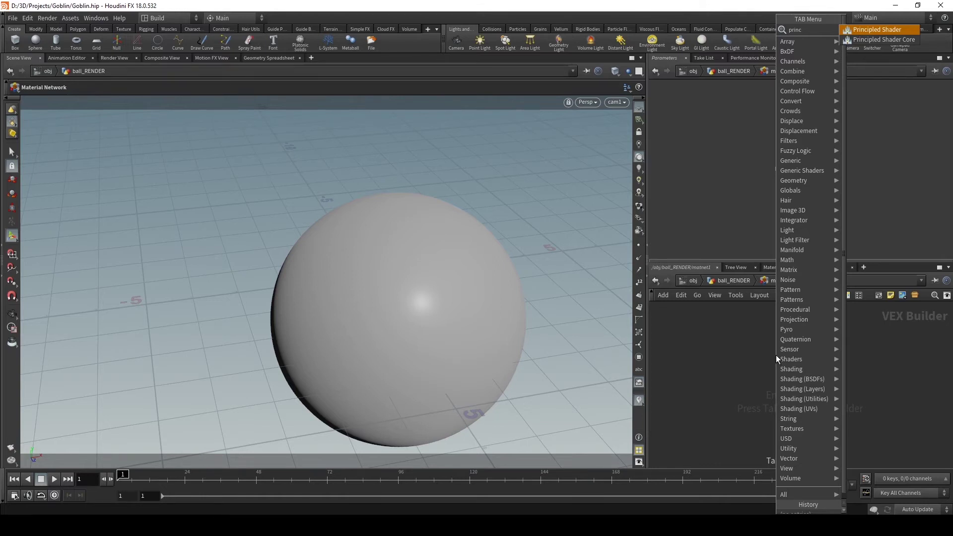
key("Return")
Step: Place the Principled Shader and set its Base Color to red (1, 0, 0)
left_click(775, 358)
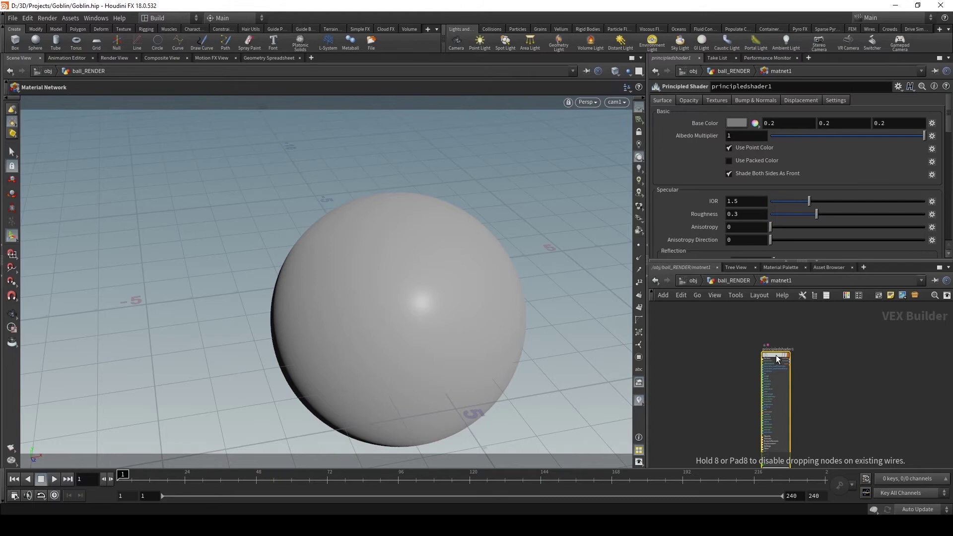
left_click_drag(776, 355, 764, 335)
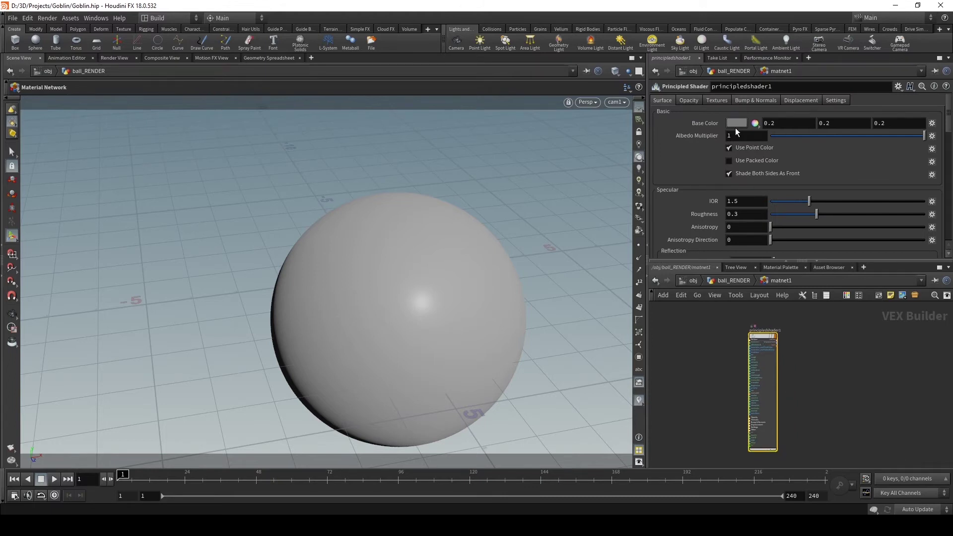
left_click(736, 125)
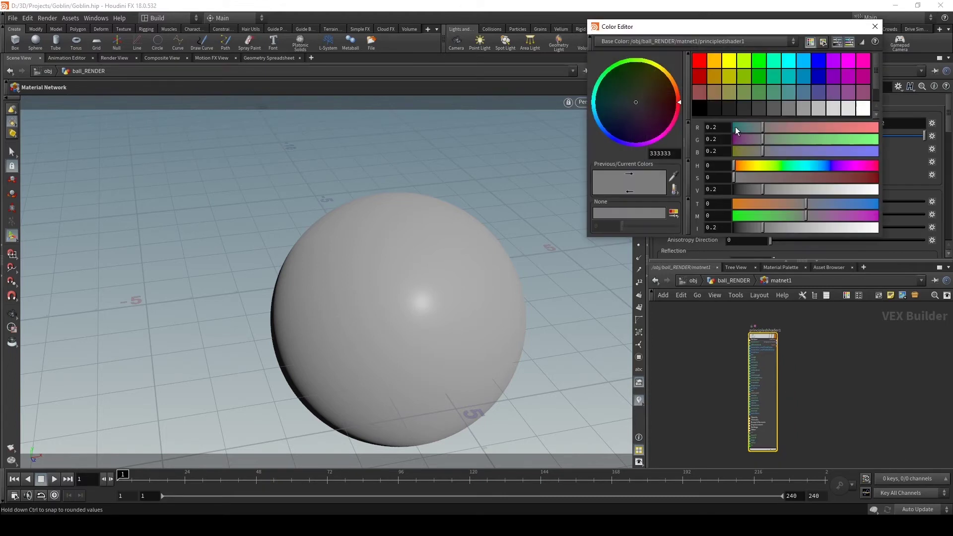
left_click(700, 62)
left_click(875, 27)
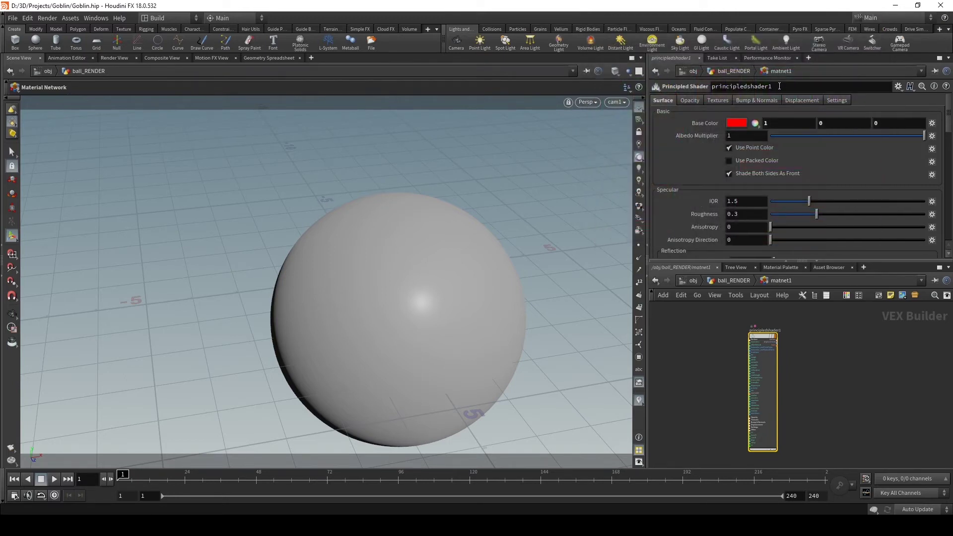
Step: Rename the shader node to Ball_PS
left_click(779, 85)
type("Ball_PS")
key("Return")
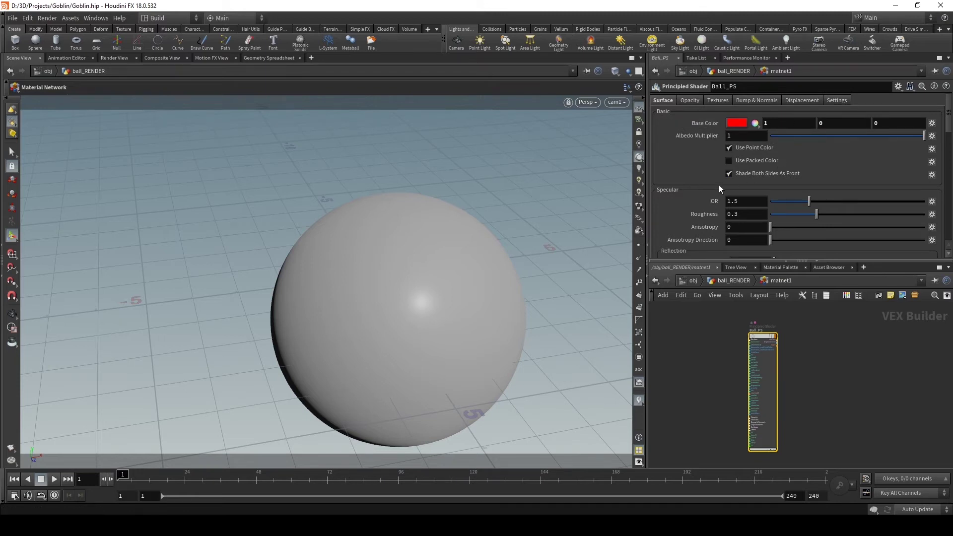
Step: Review Ball_PS's Principled Shader parameters and bring up its Textures settings
scroll(717, 185, "down", 2)
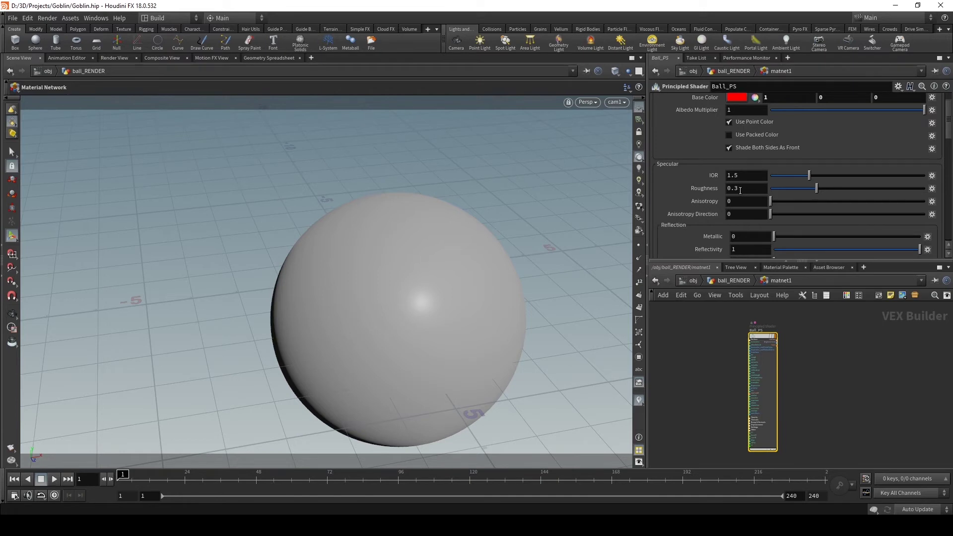
scroll(718, 197, "down", 2)
scroll(717, 195, "down", 1)
scroll(716, 198, "up", 5)
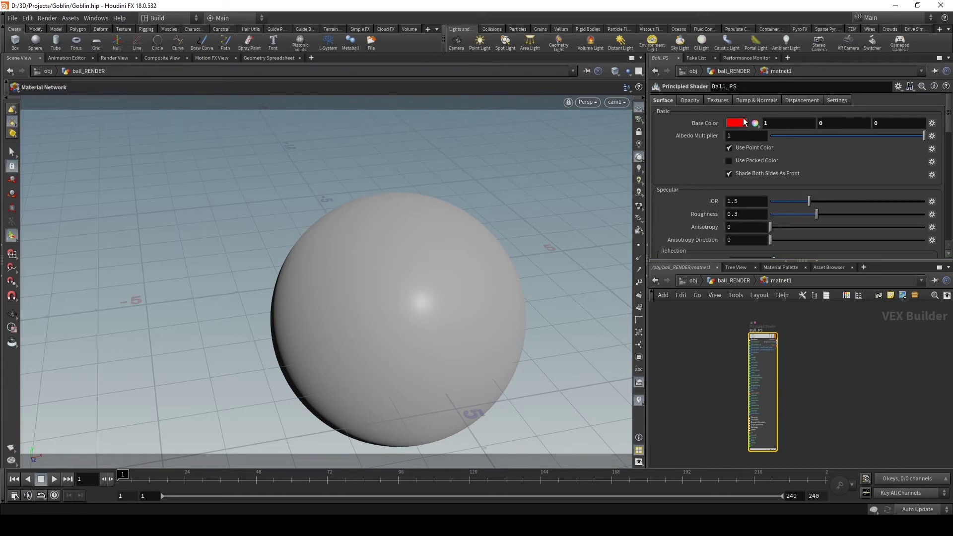
left_click(722, 98)
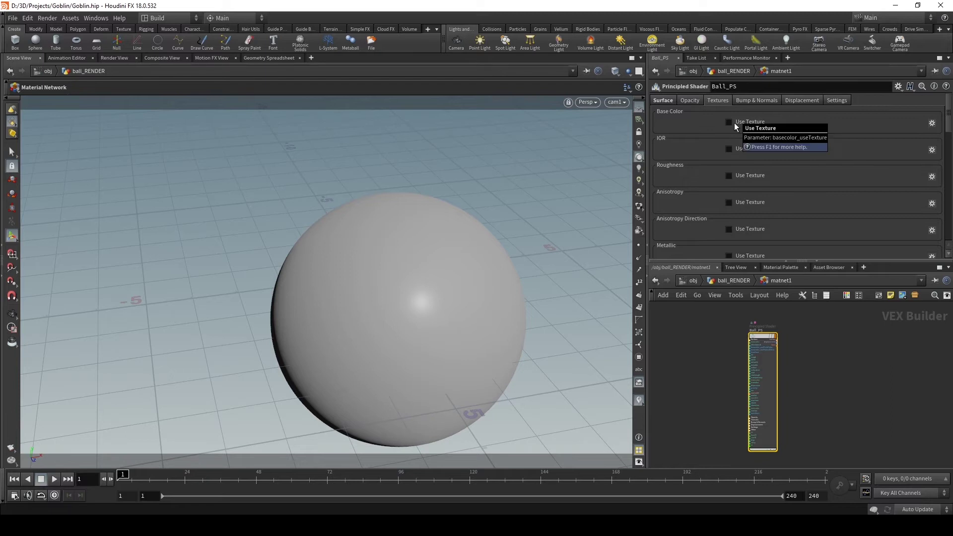
Step: Load GoblinEye.jpg from the Textures folder into MPlay via Render > MPlay > Load Disk Files
left_click(42, 18)
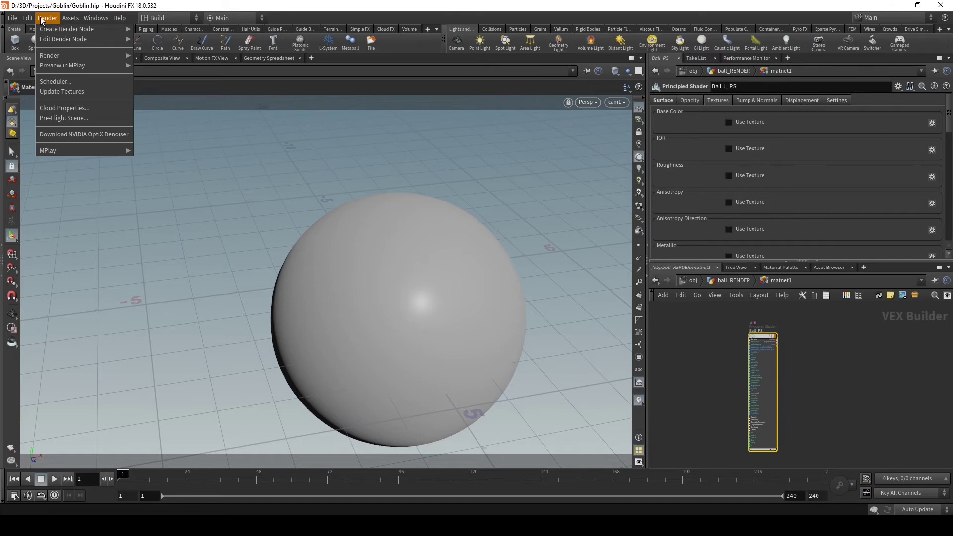
mouse_move(65, 151)
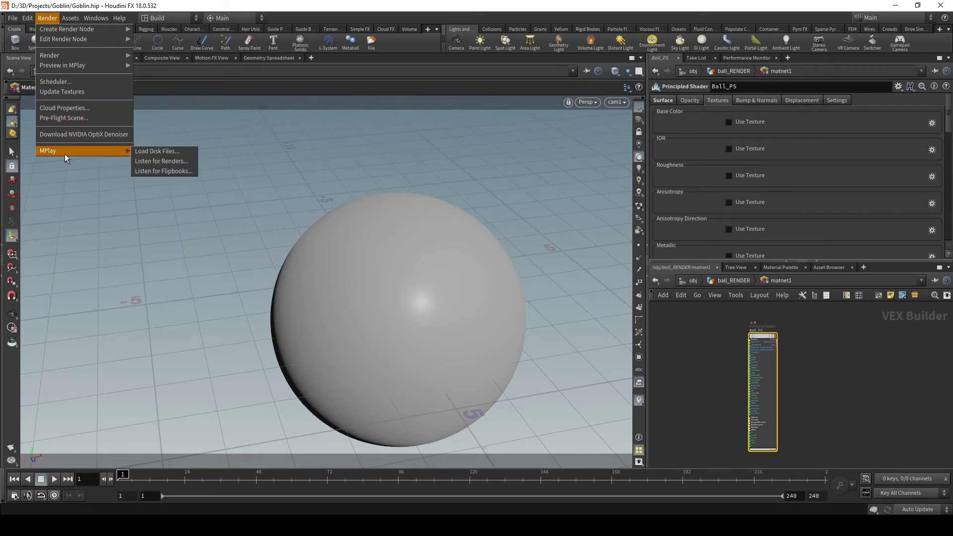
left_click(157, 161)
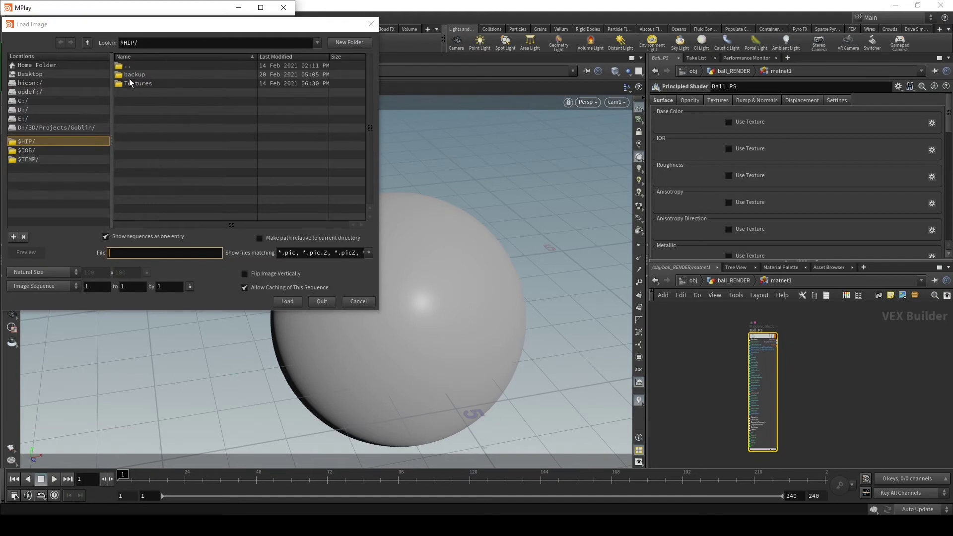
double_click(131, 83)
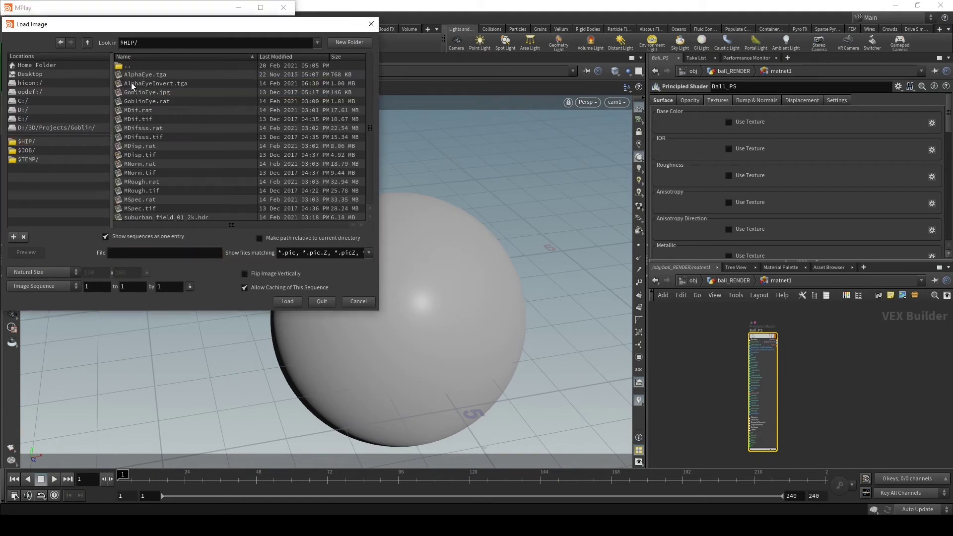
double_click(167, 93)
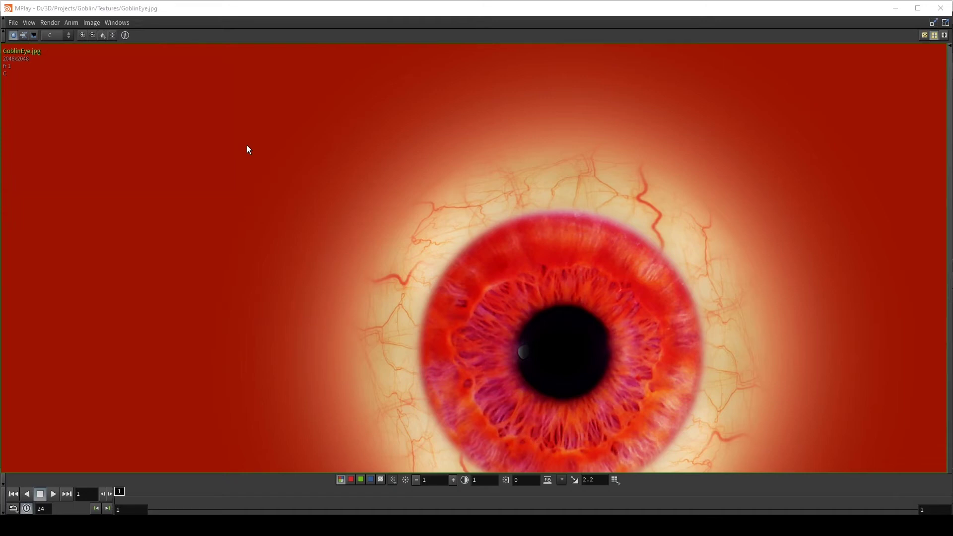
Step: Open MPlay's Save Frame dialog and set the output filename to eye.rat
scroll(249, 149, "down", 2)
left_click(14, 23)
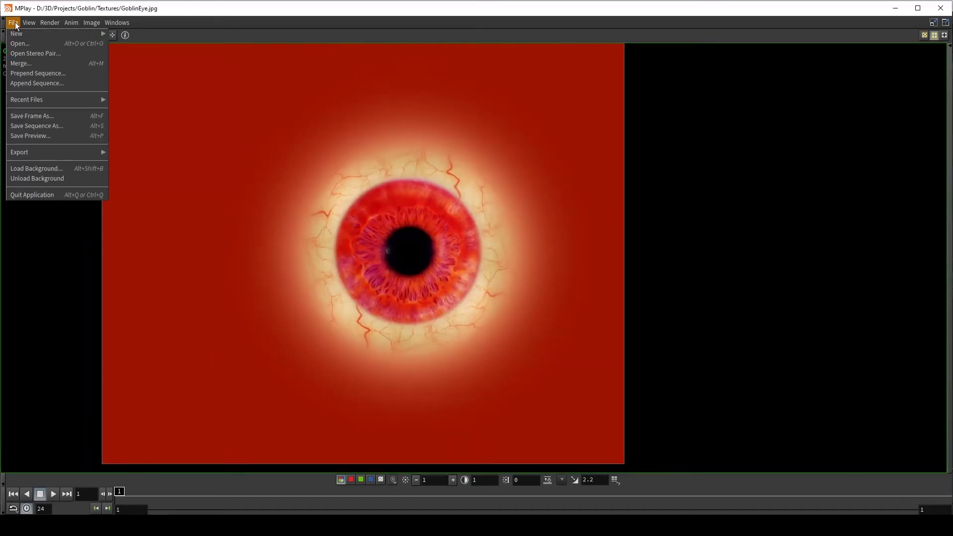
left_click(32, 116)
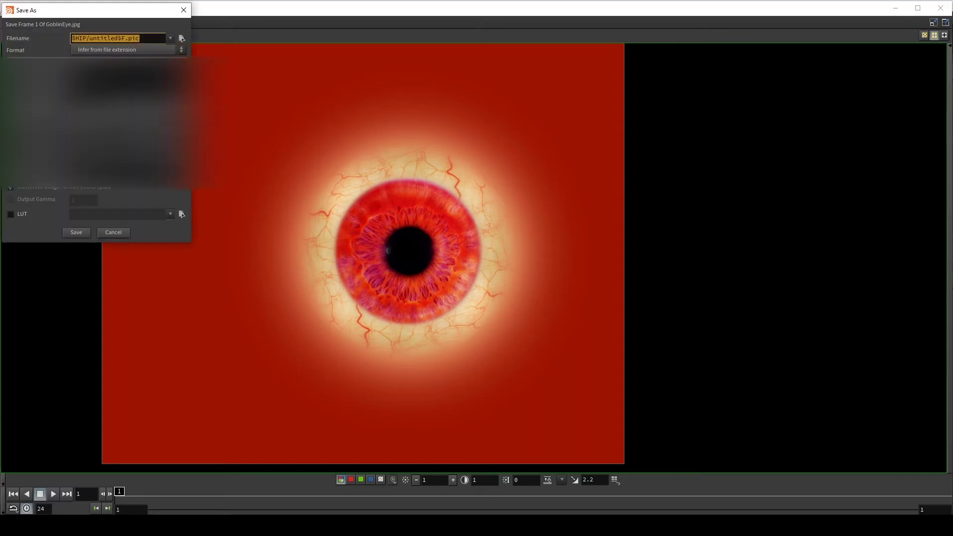
left_click(146, 39)
triple_click(145, 39)
type("ee")
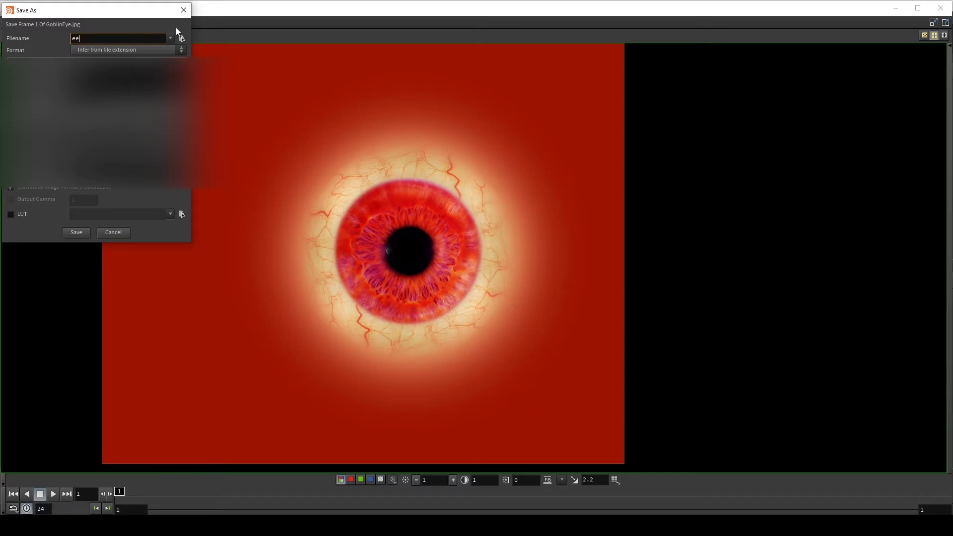
key("BackSpace")
type("ye.rat")
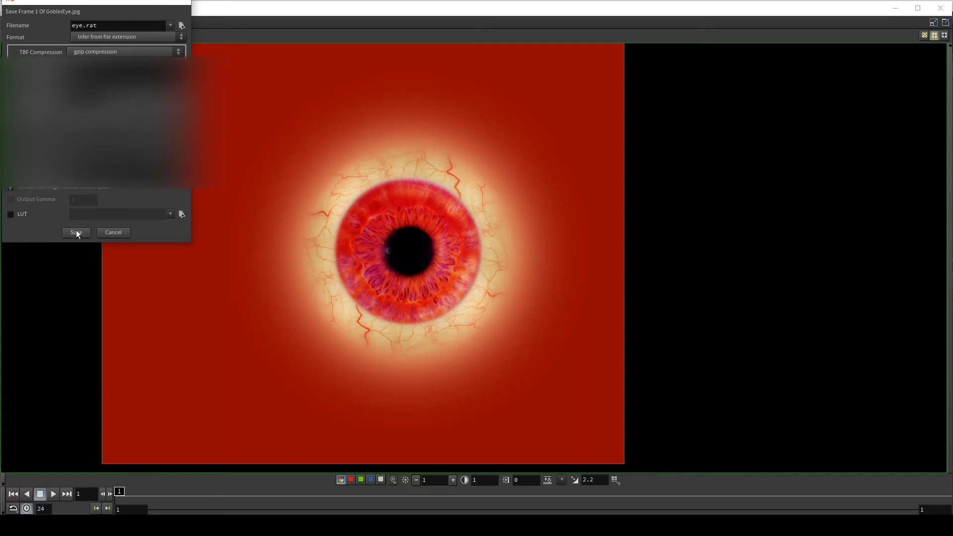
Step: Cancel the frame save and move the MPlay window aside
left_click(113, 232)
left_click_drag(727, 6, 664, 93)
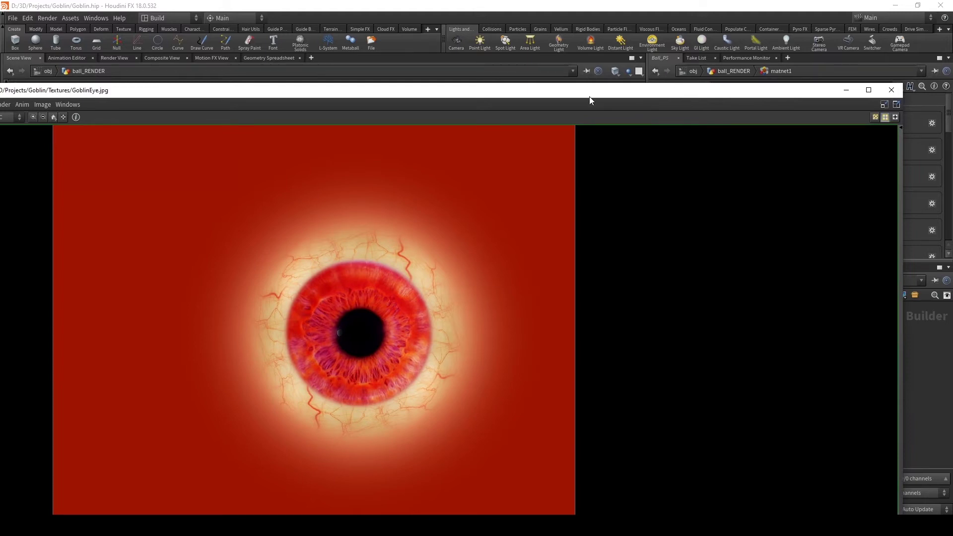
left_click_drag(651, 94, 362, 74)
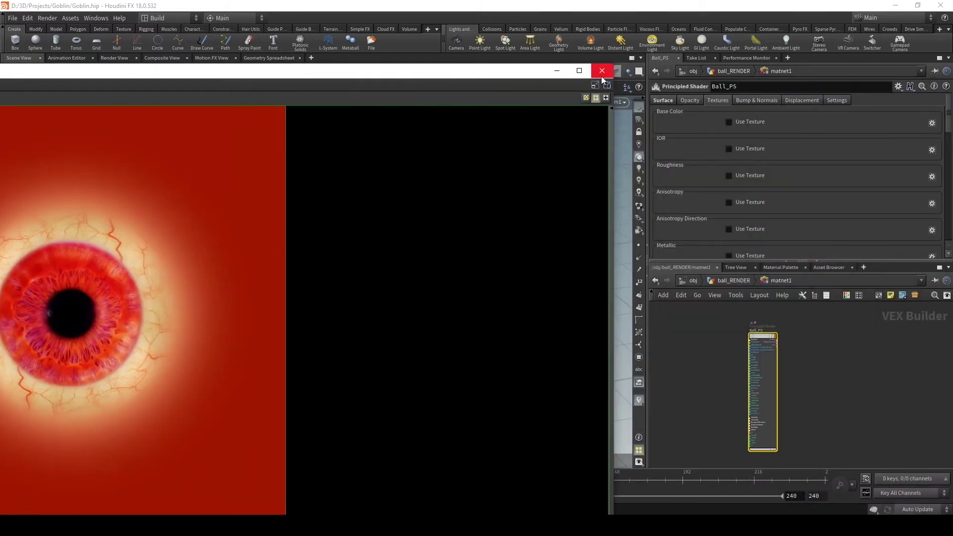
Step: Close MPlay and recentre the network view around the Ball_PS node
left_click(600, 72)
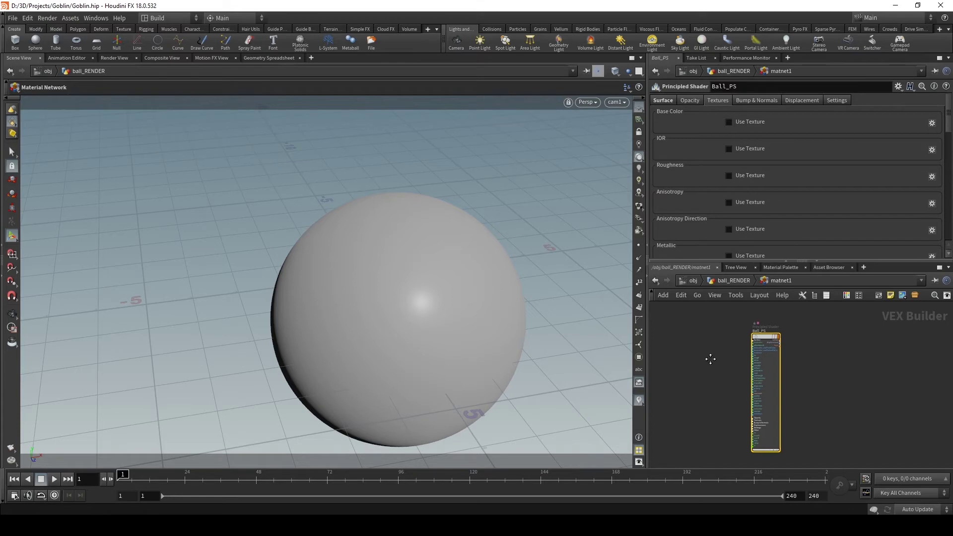
middle_click_drag(705, 357, 727, 365)
scroll(713, 347, "down", 2)
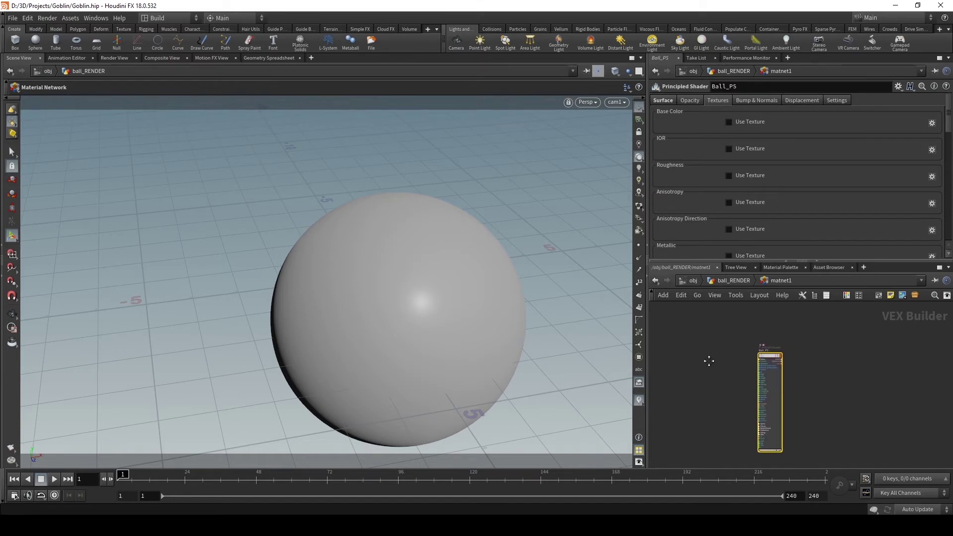
scroll(686, 351, "up", 2)
middle_click_drag(866, 342, 829, 312)
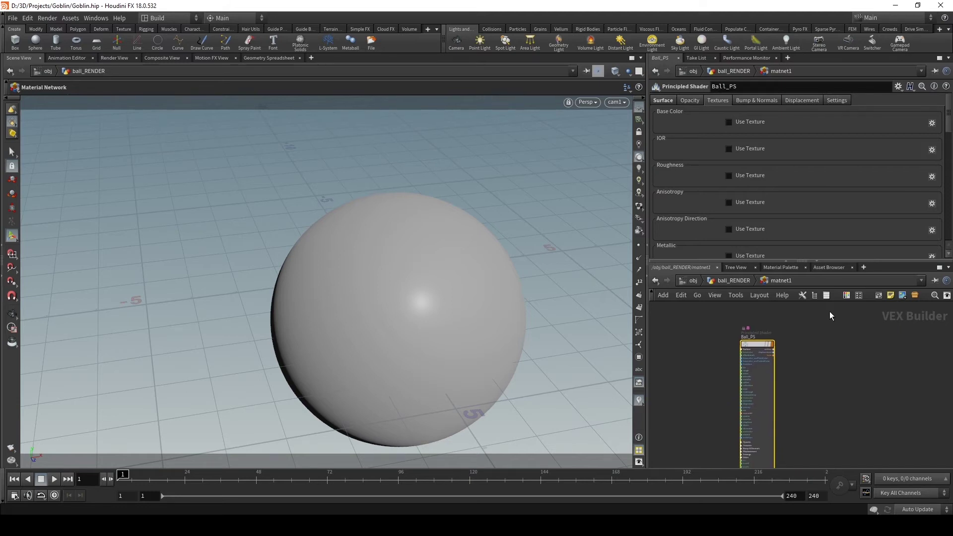
scroll(802, 317, "up", 1)
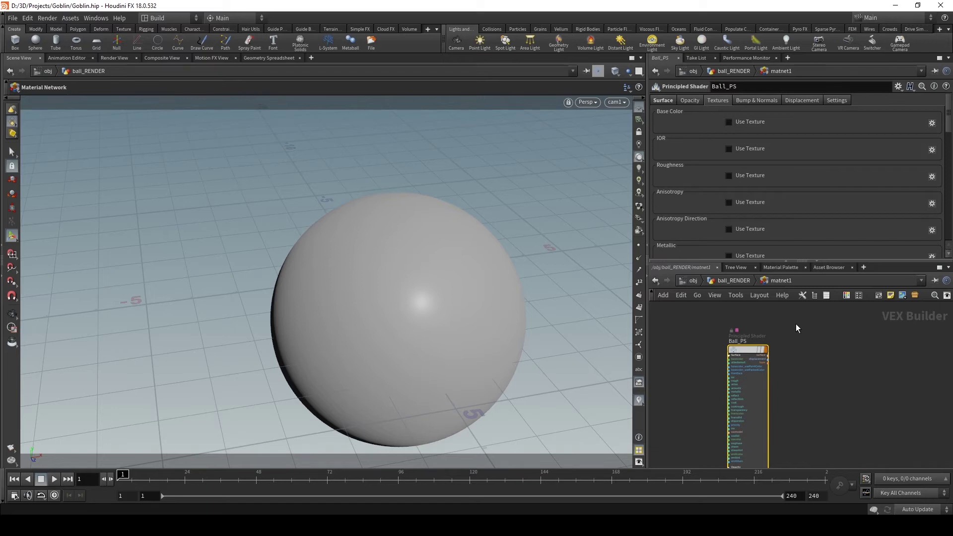
scroll(737, 160, "down", 1)
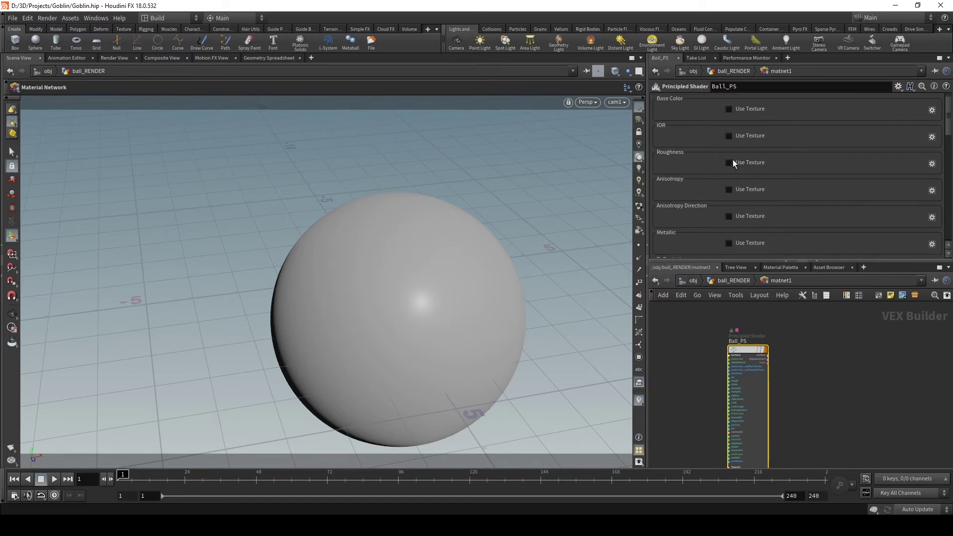
Step: Enable Use Texture for Roughness and Base Color on Ball_PS's Textures tab
left_click(732, 160)
scroll(734, 124, "up", 1)
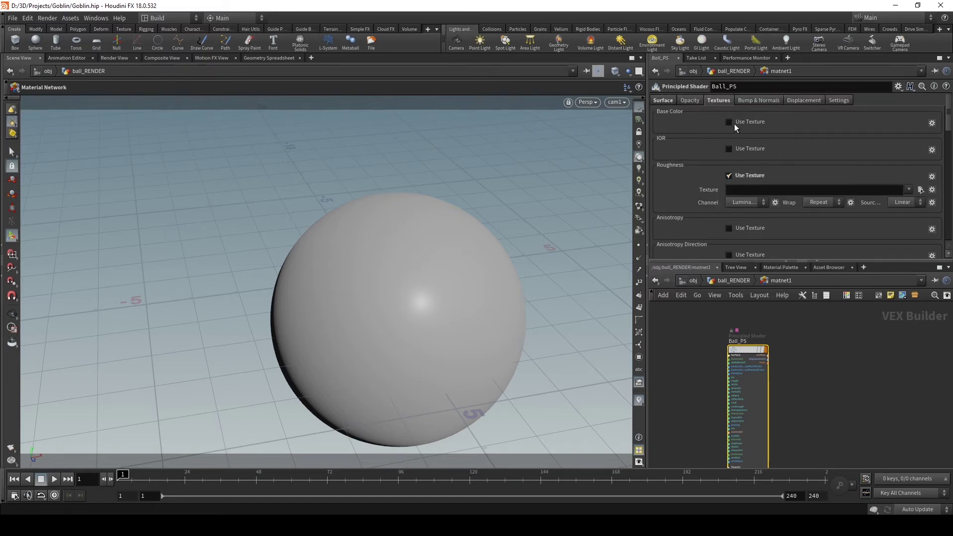
left_click(729, 121)
left_click(789, 136)
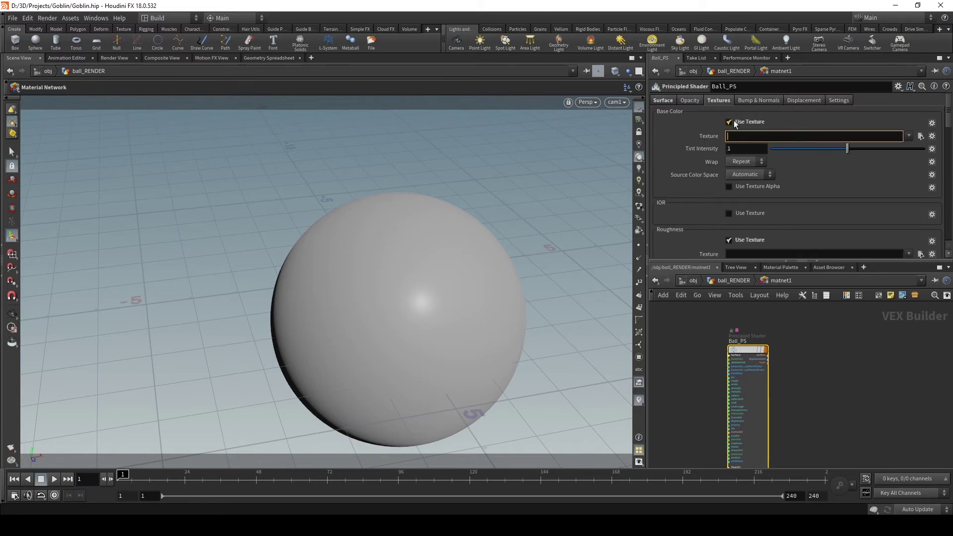
scroll(700, 155, "down", 5)
scroll(702, 198, "up", 5)
left_click(662, 100)
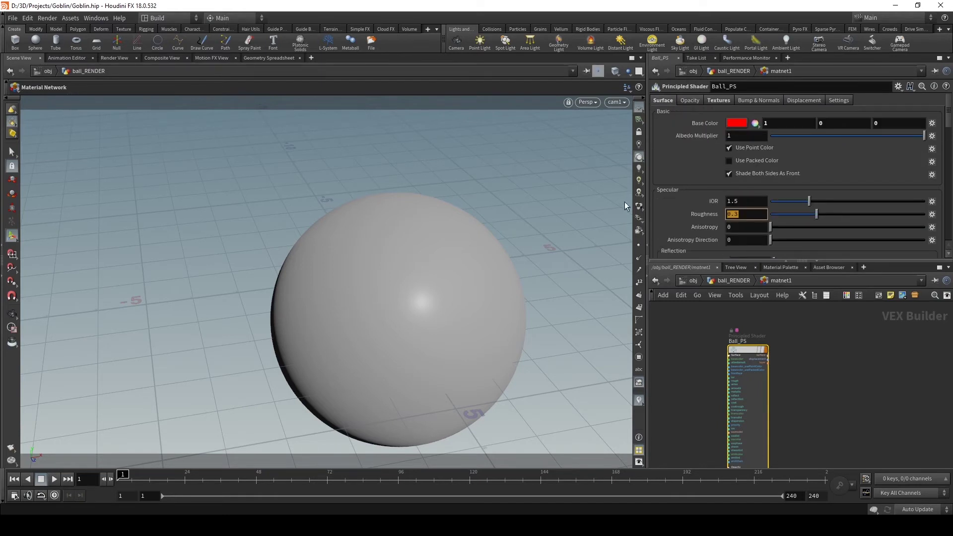
Step: Edit Ball_PS's Albedo Multiplier and Metallic fields, leaving Roughness 1 and Metallic 0
mouse_move(669, 203)
left_click(729, 136)
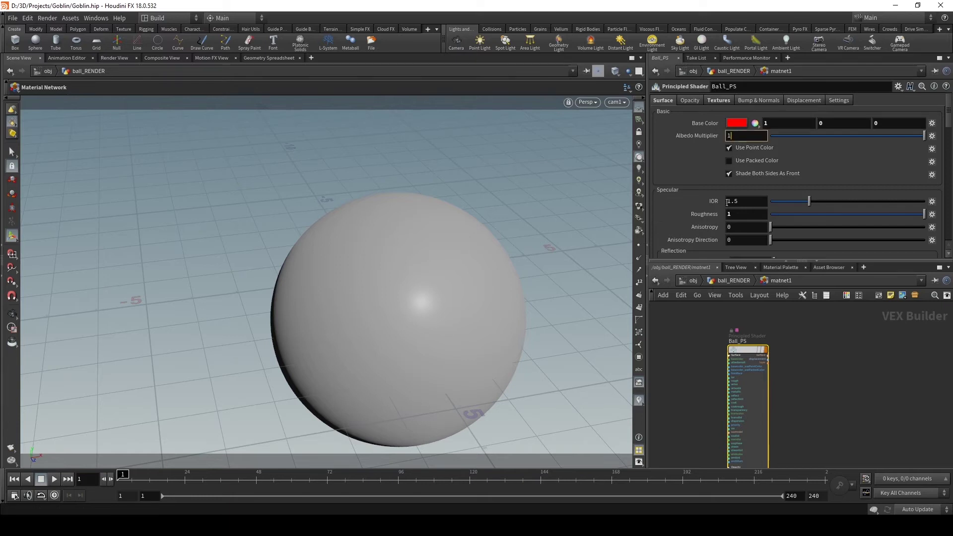
key("ctrl+a")
scroll(691, 163, "down", 2)
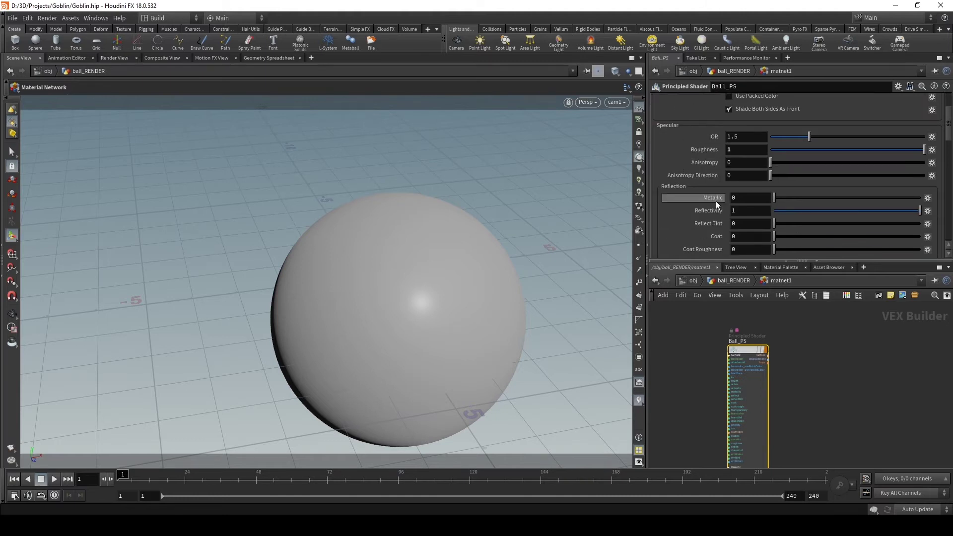
left_click(756, 195)
scroll(719, 206, "down", 1)
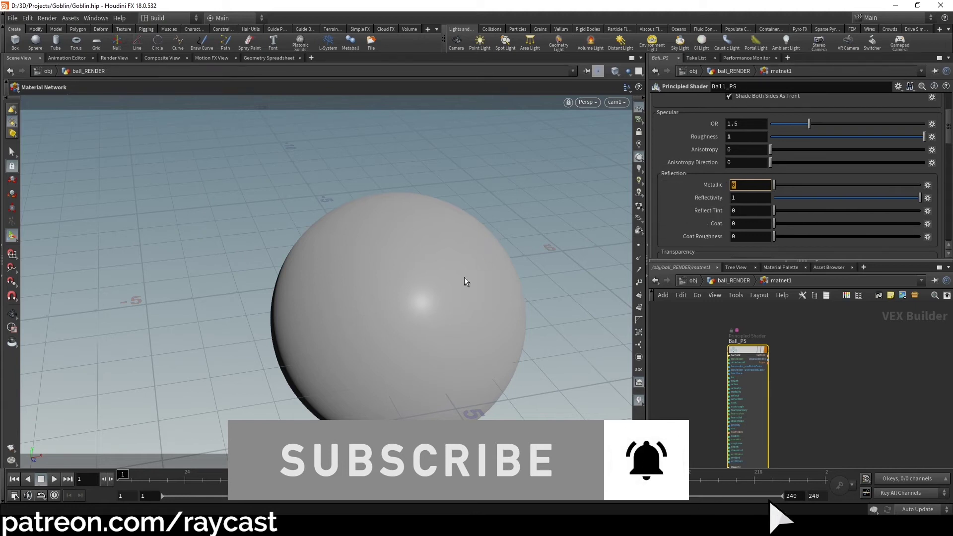
scroll(708, 204, "up", 3)
scroll(711, 203, "down", 2)
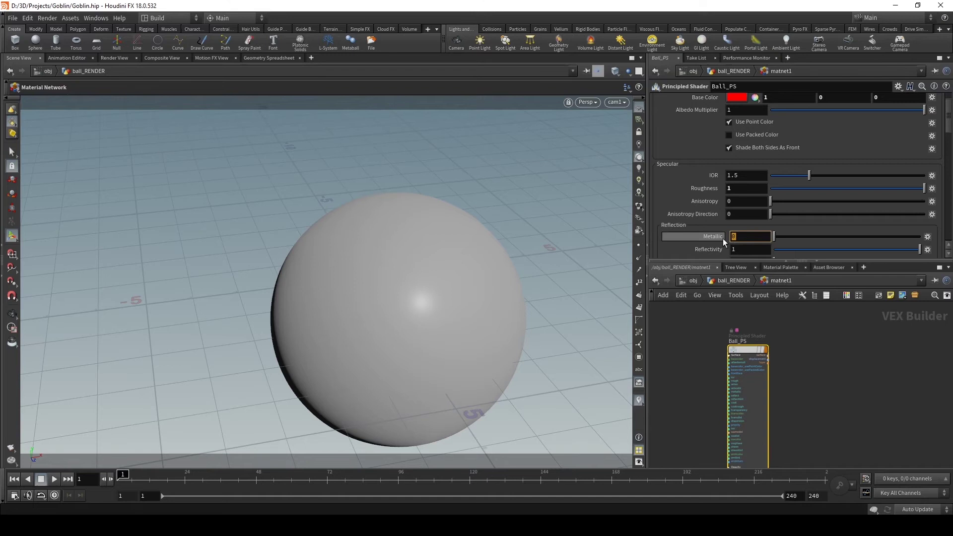
scroll(705, 233, "up", 2)
scroll(693, 207, "down", 3)
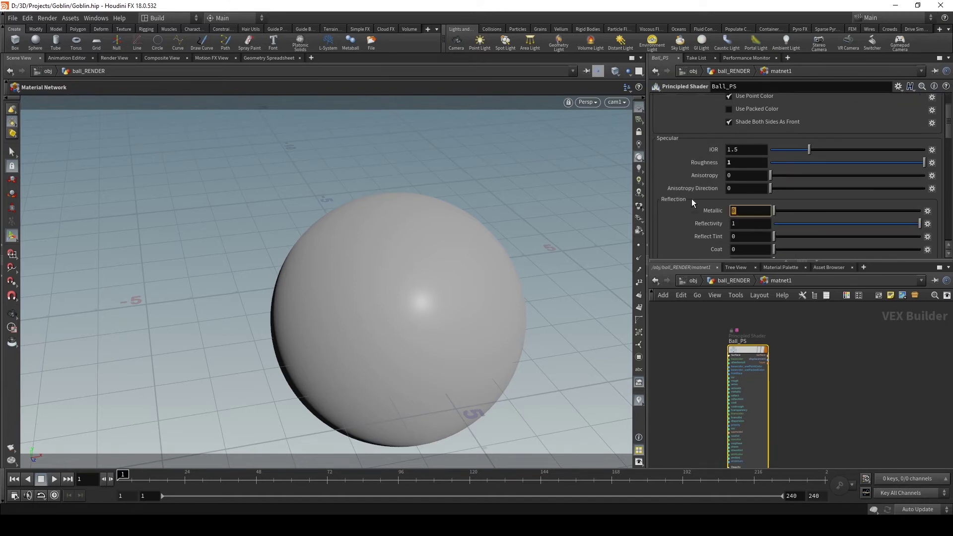
scroll(669, 185, "up", 3)
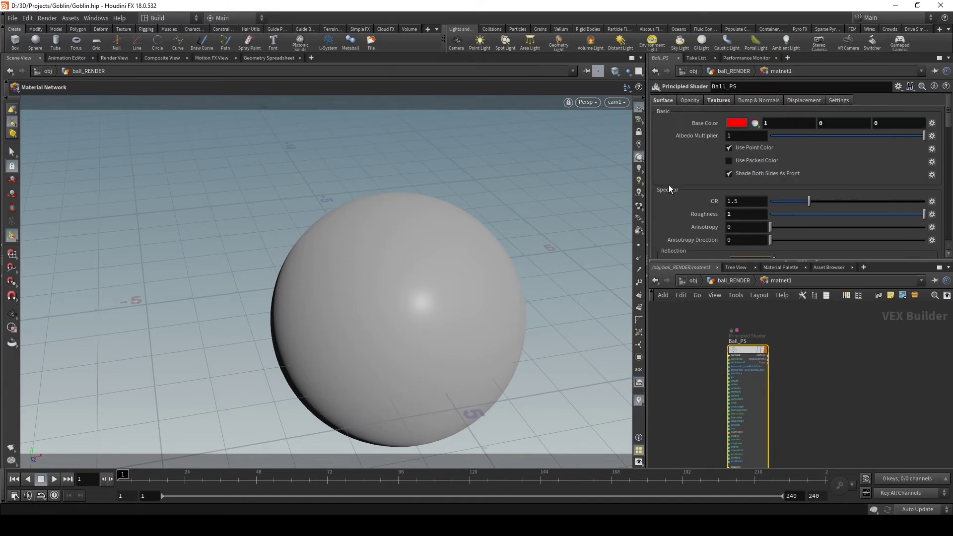
left_click(746, 101)
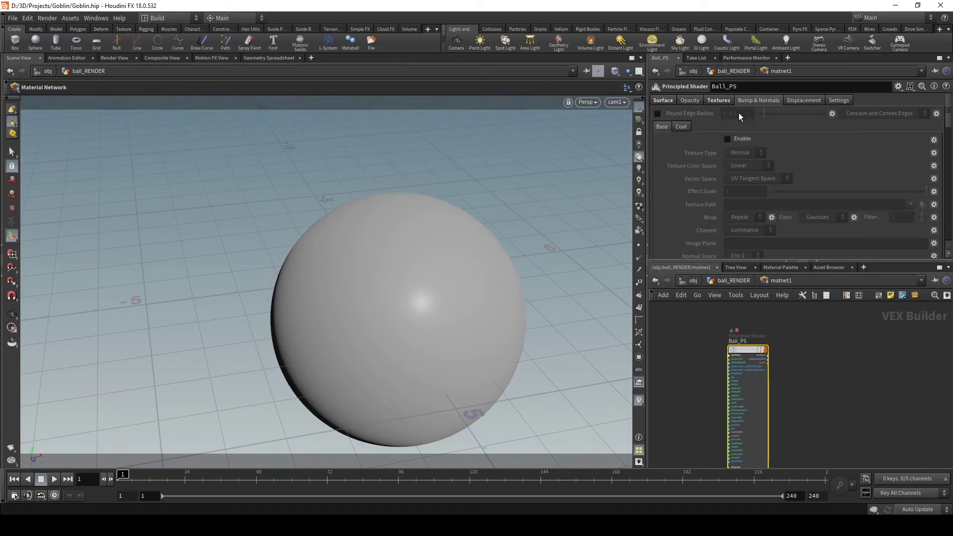
Step: Try the bump Enable checkbox and Texture Path field, leaving bump mapping disabled
left_click(728, 139)
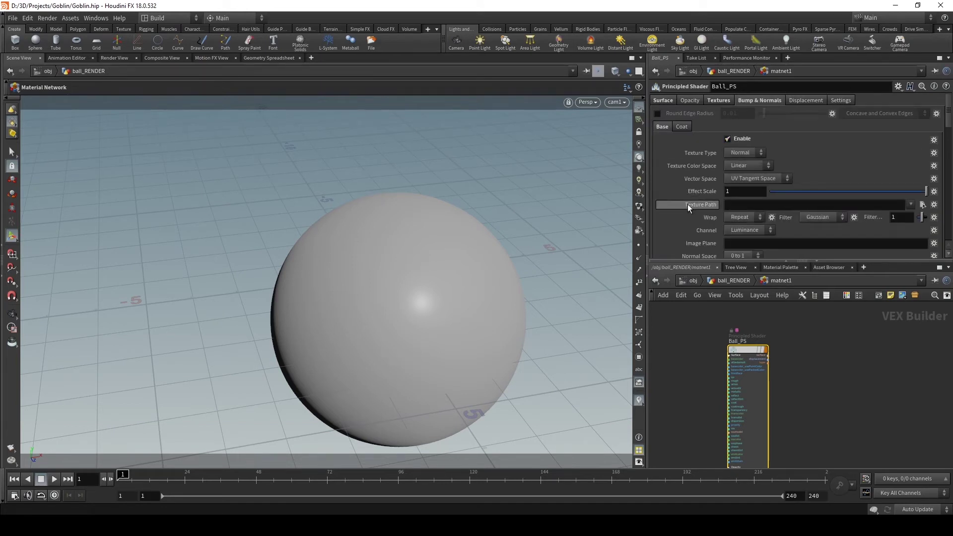
left_click(806, 210)
scroll(704, 185, "down", 1)
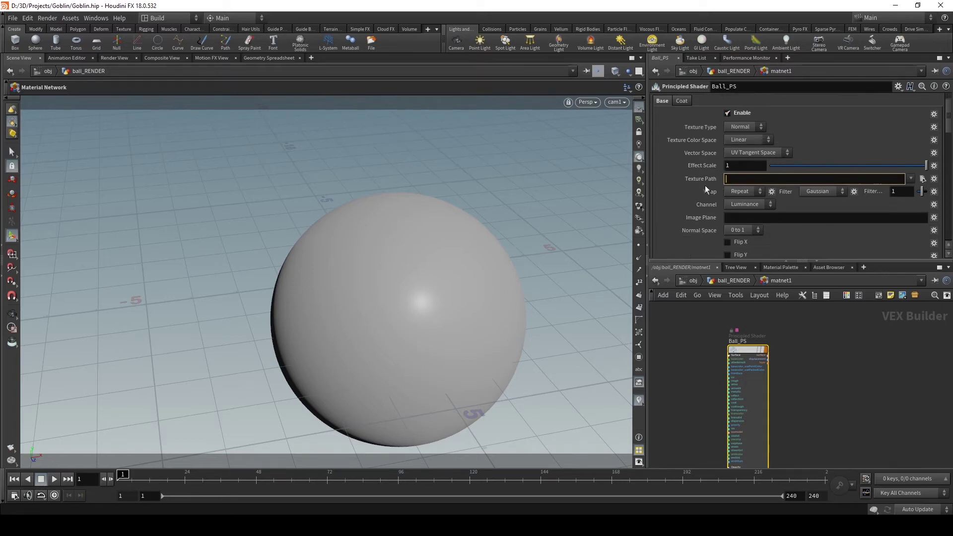
scroll(691, 184, "down", 2)
scroll(720, 163, "up", 3)
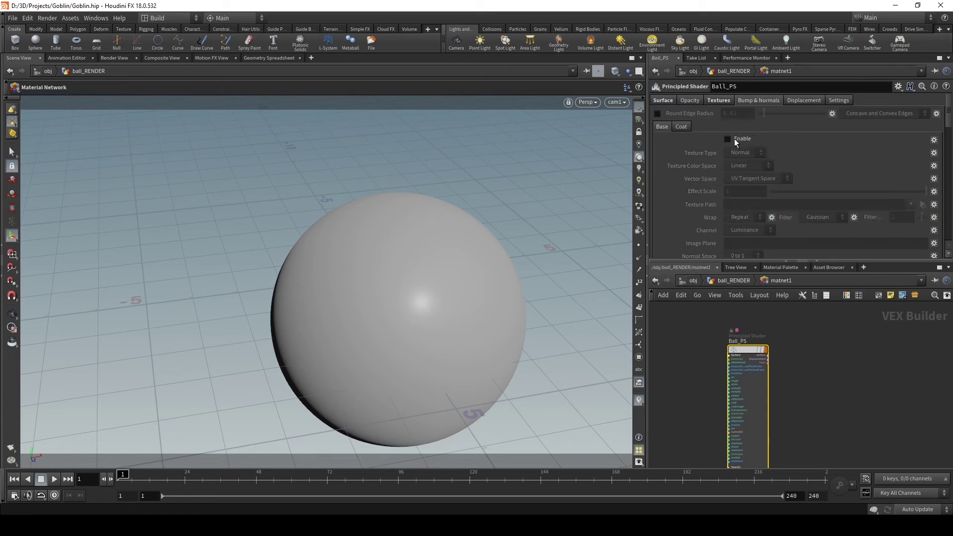
left_click(803, 100)
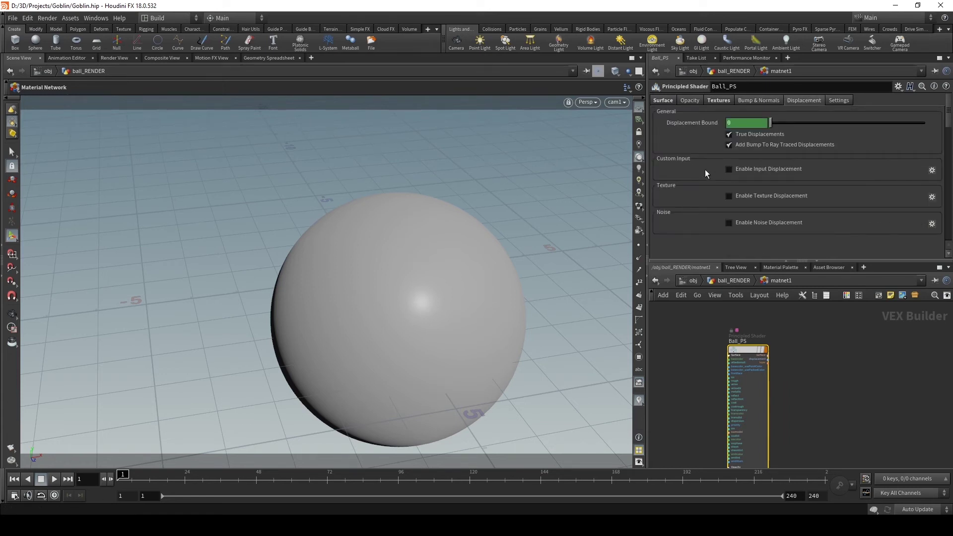
Step: Try Ball_PS's input and texture displacement options, the displacement texture path and Offset value
left_click(732, 170)
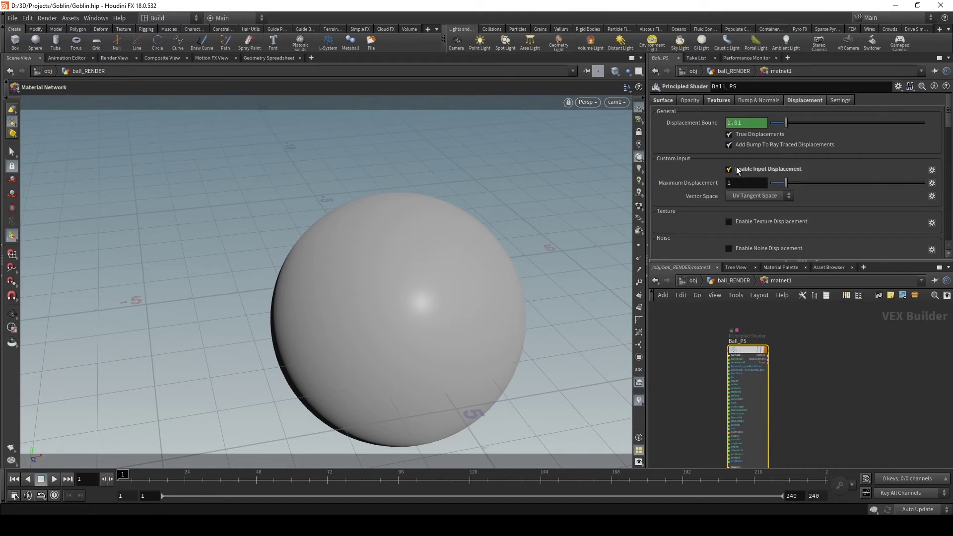
left_click(729, 168)
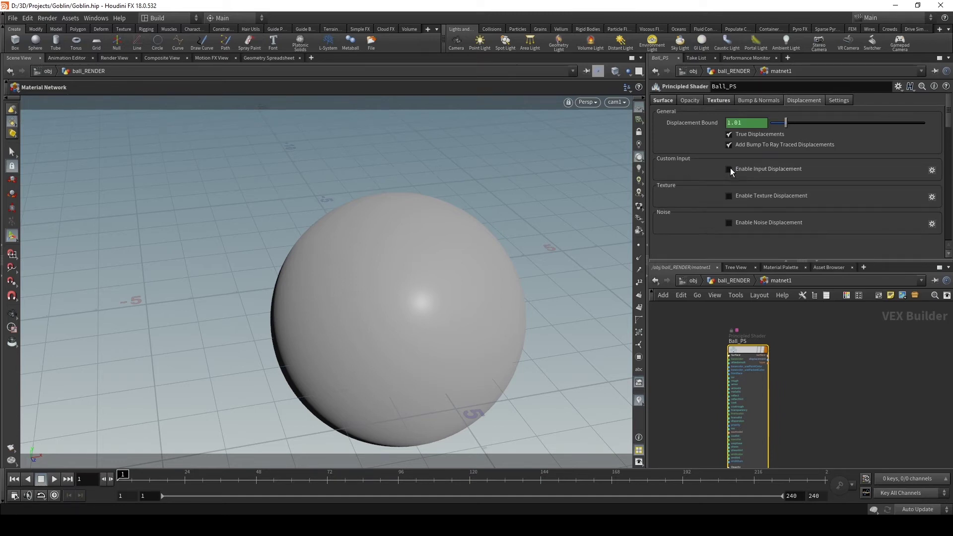
left_click(729, 196)
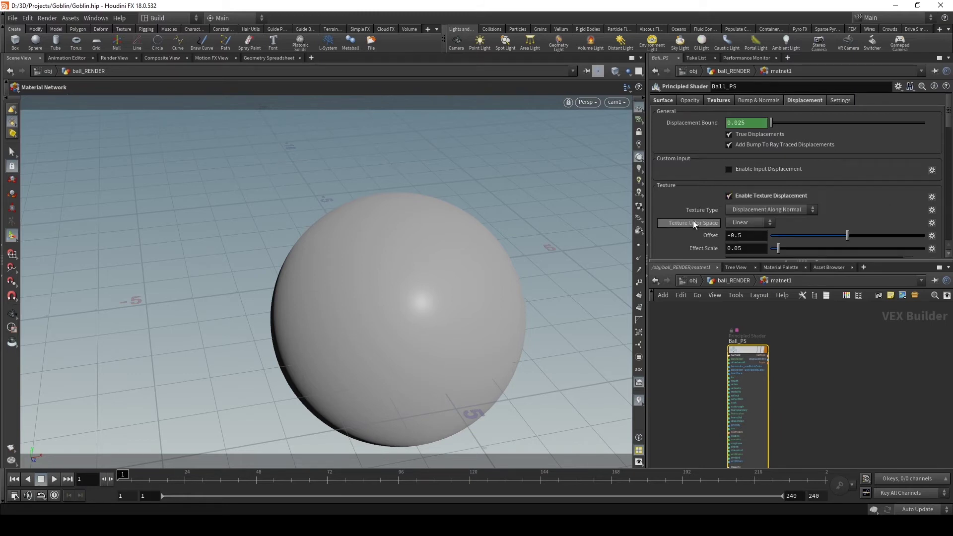
scroll(806, 183, "down", 2)
scroll(741, 169, "up", 2)
scroll(742, 169, "down", 2)
left_click(734, 198)
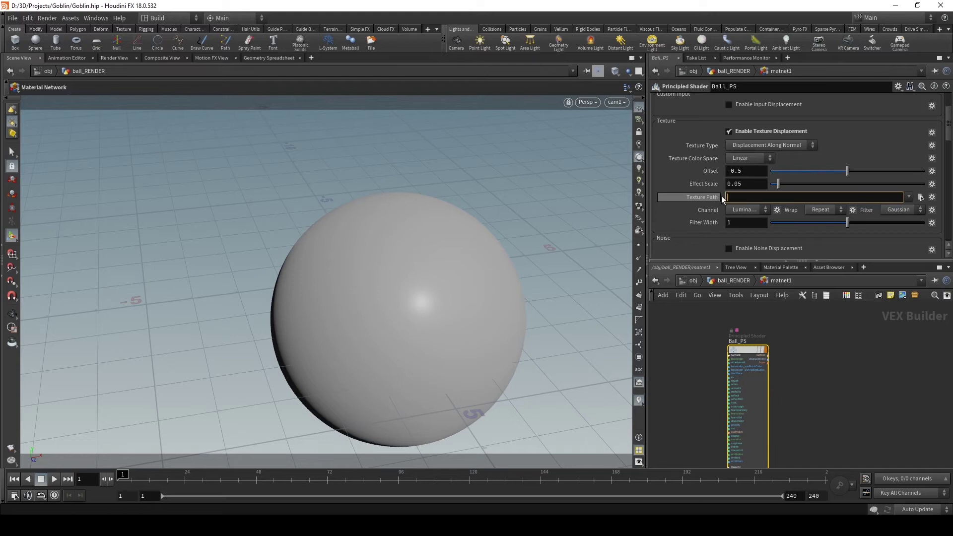
scroll(703, 188, "up", 3)
scroll(691, 191, "down", 3)
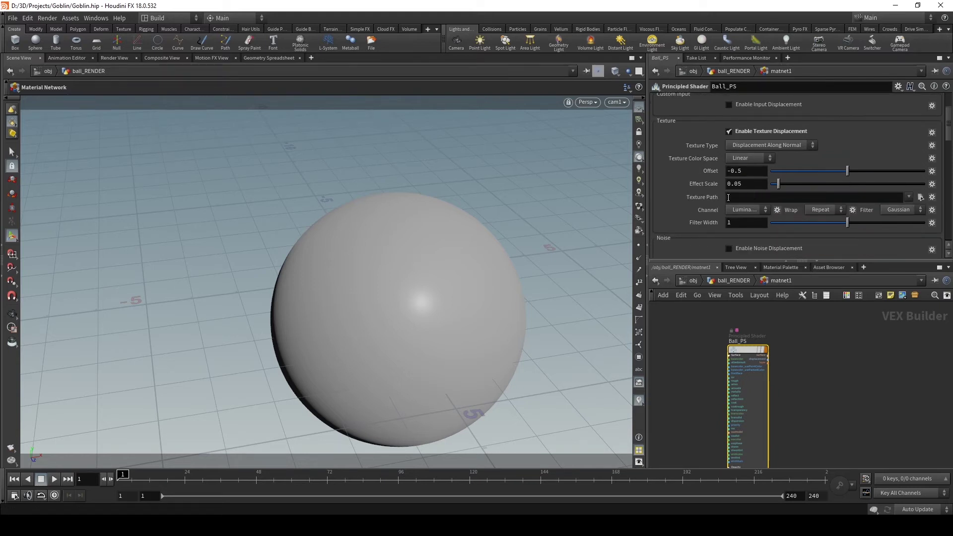
left_click(746, 171)
scroll(695, 162, "up", 4)
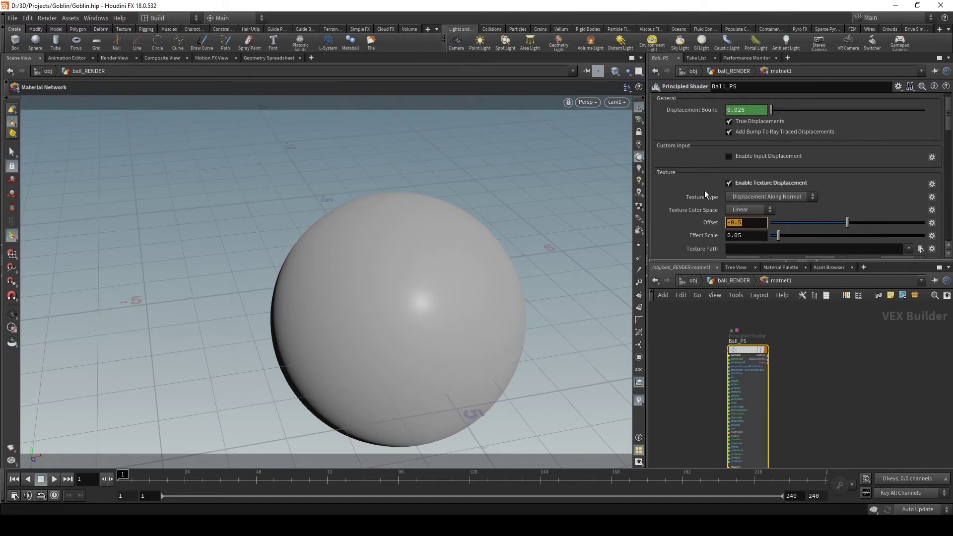
Step: Dismiss a Ball_PS input menu and return to the ball_RENDER geometry network
right_click(730, 366)
left_click(871, 321)
scroll(745, 347, "up", 2)
scroll(749, 368, "up", 3)
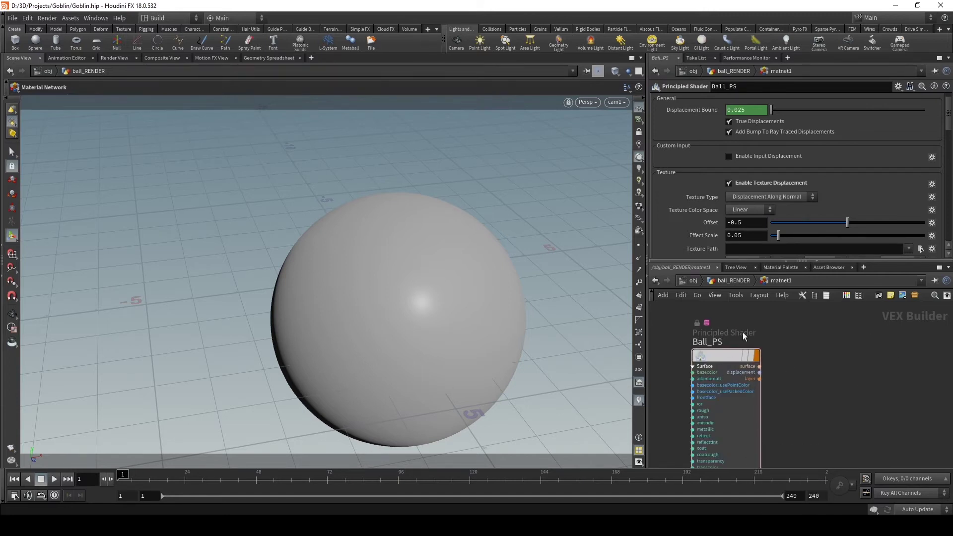
left_click(731, 281)
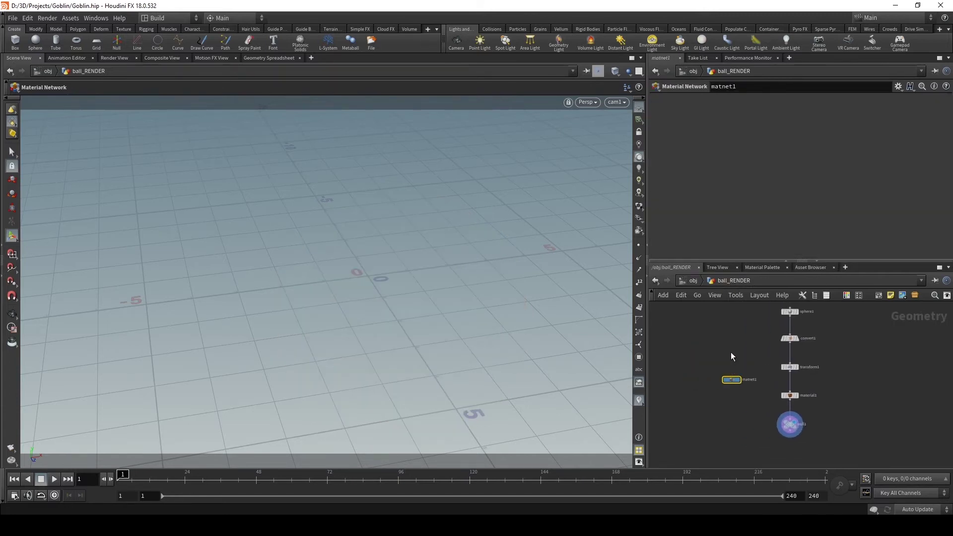
Step: Go up to /obj and back into the ball_RENDER geometry network
left_click(692, 281)
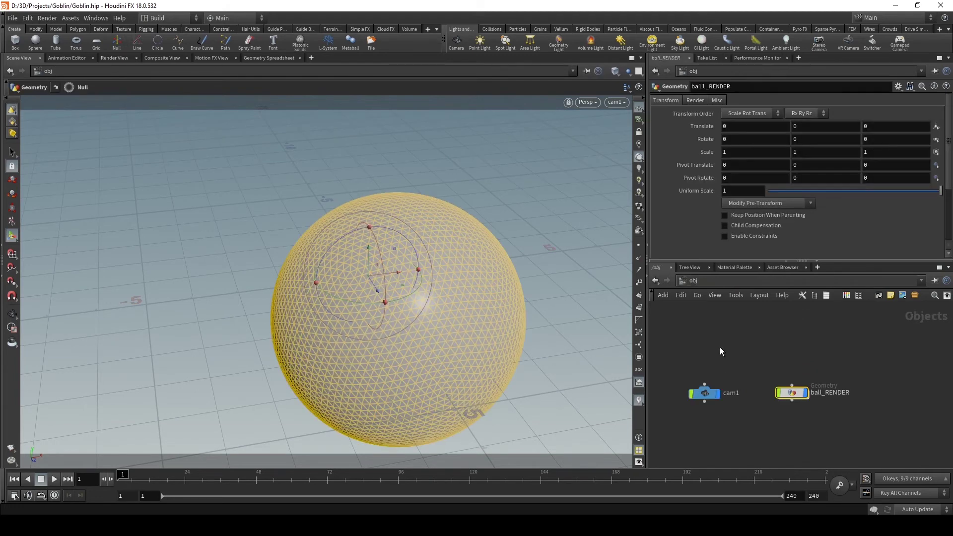
double_click(793, 393)
left_click(699, 281)
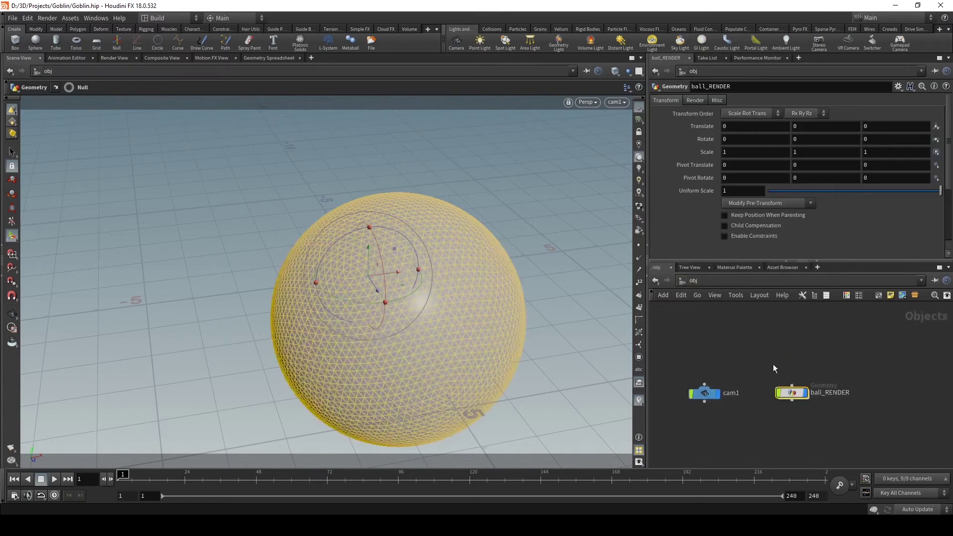
double_click(793, 395)
Step: Inspect convert1 and transform1, then select material1 to show its empty Material field
left_click(792, 365)
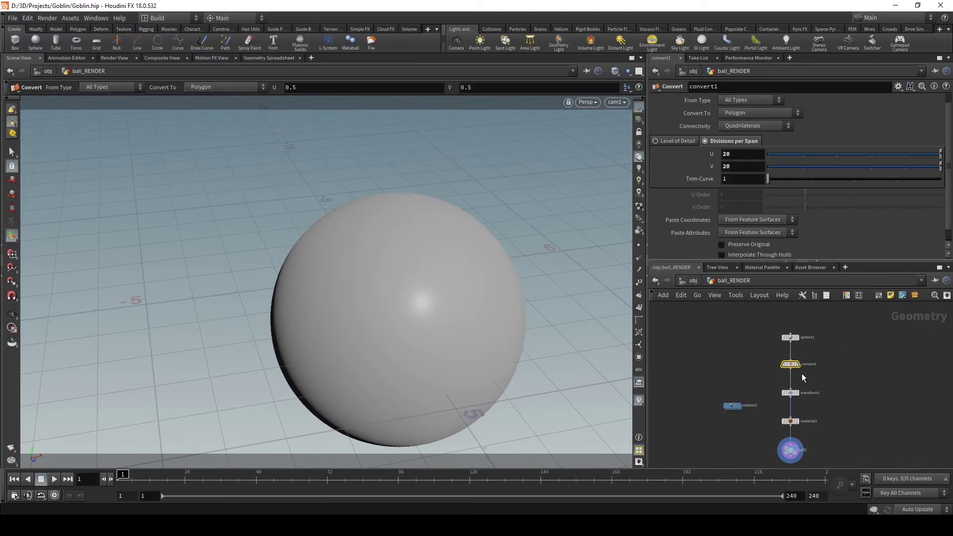
left_click(791, 393)
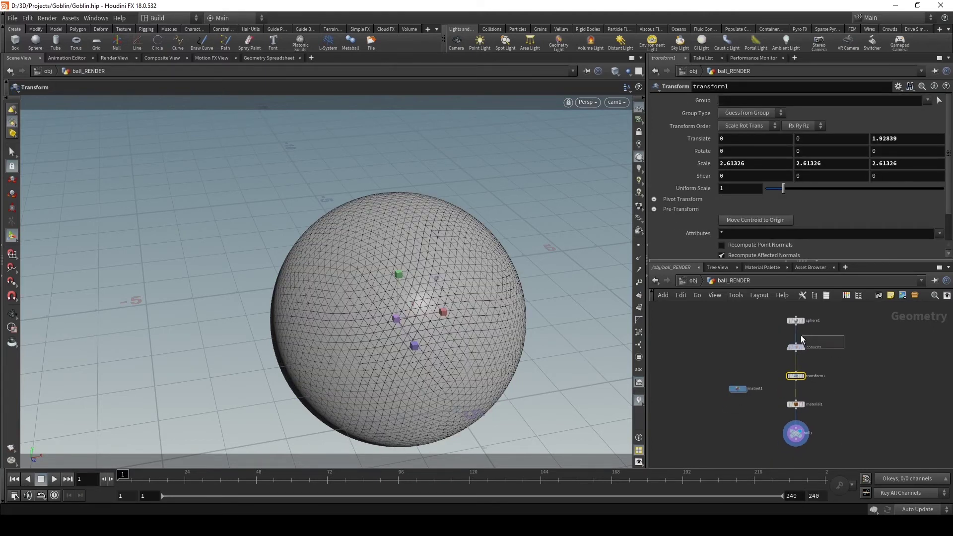
left_click(796, 347)
left_click_drag(781, 392, 772, 395)
left_click_drag(843, 398, 752, 412)
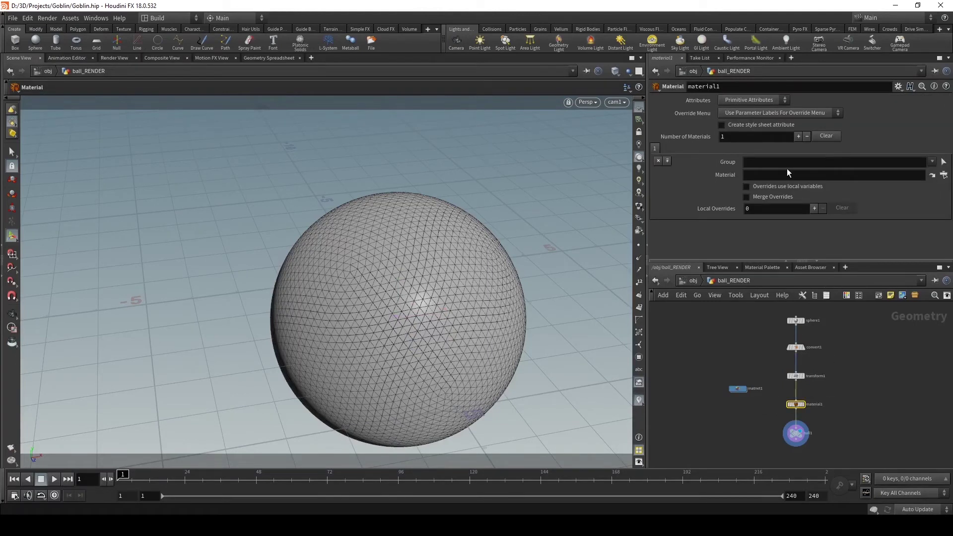
Step: Assign /obj/ball_RENDER/matnet1/Ball_PS as material1's Material using the operator chooser
left_click(942, 175)
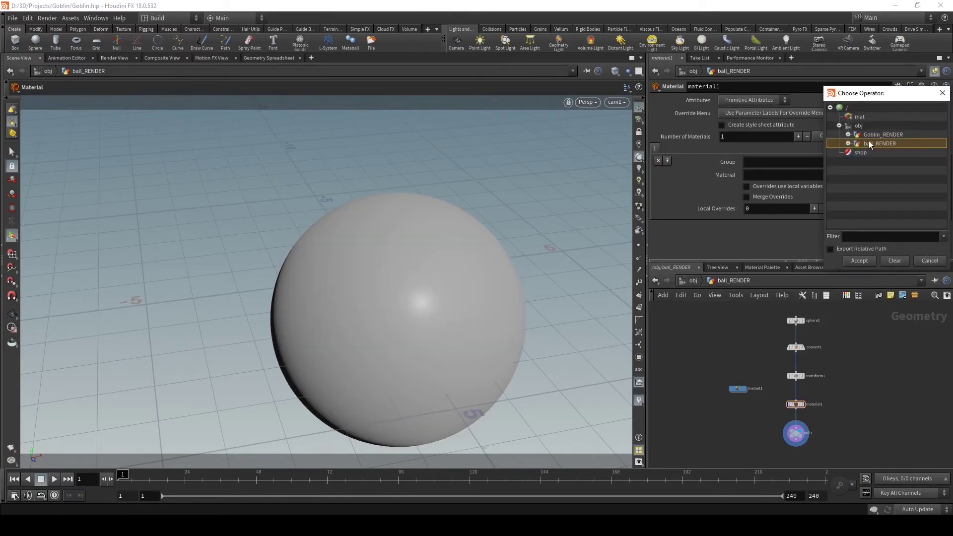
left_click(929, 261)
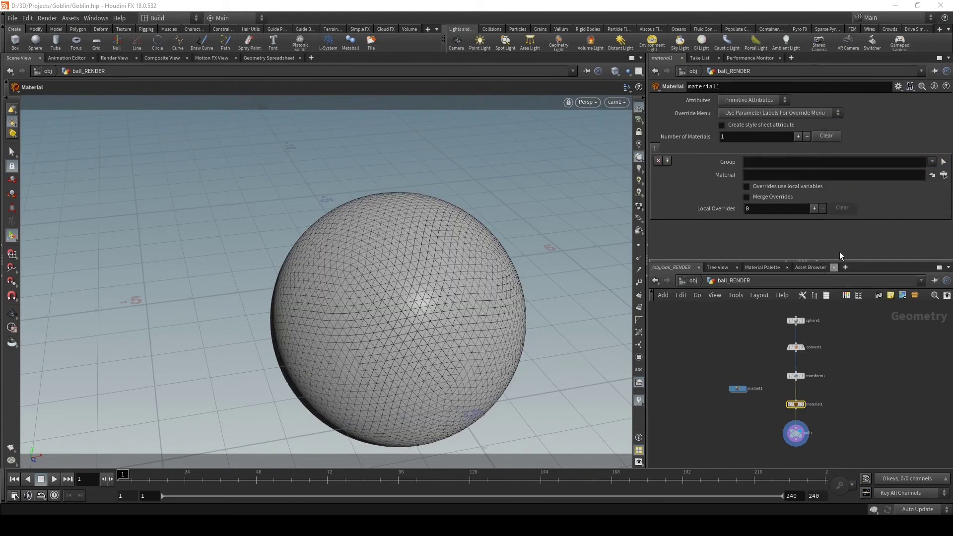
left_click(943, 175)
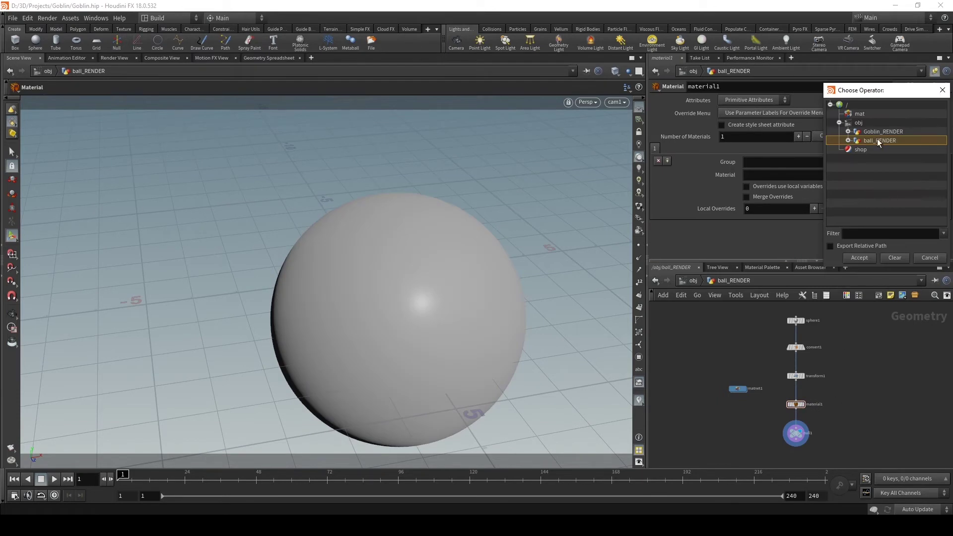
left_click(848, 140)
left_click(856, 149)
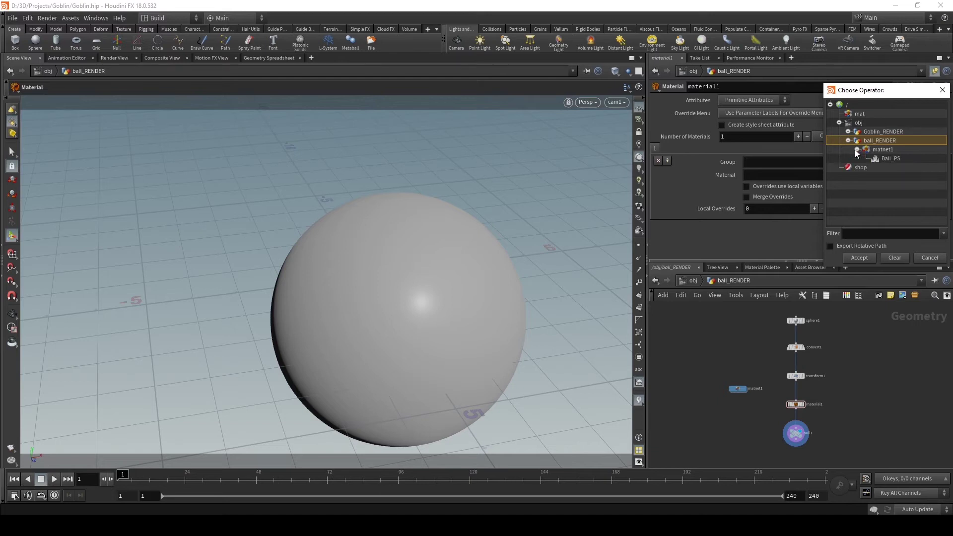
left_click(889, 159)
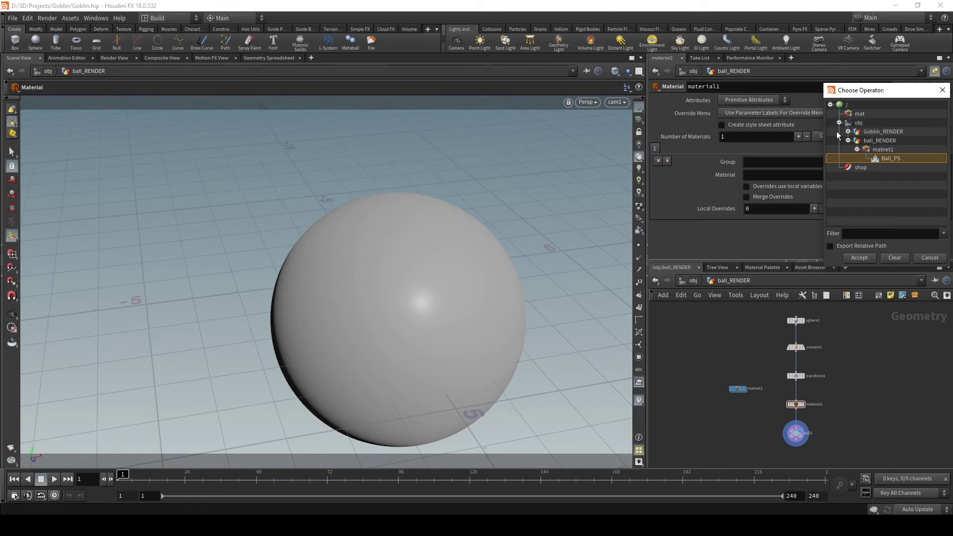
left_click(859, 258)
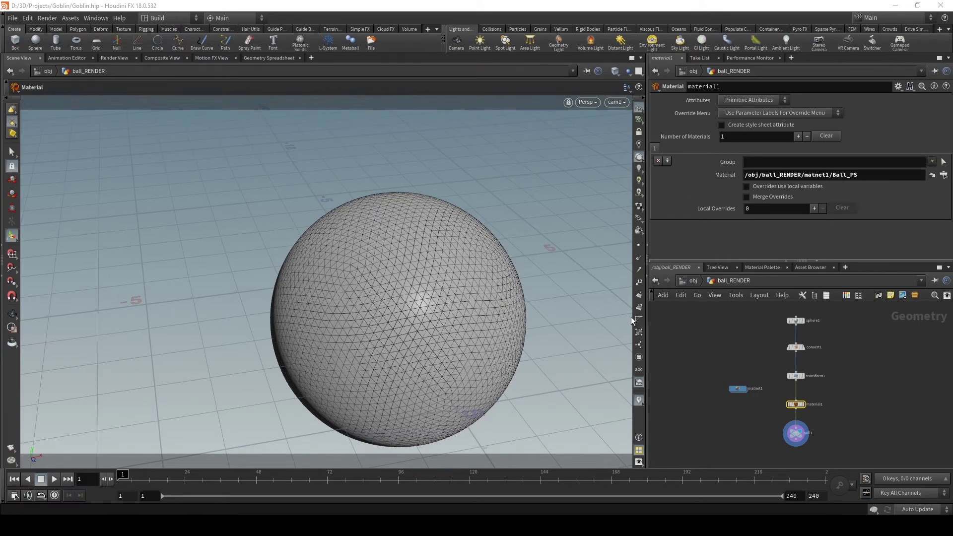
Step: Enter matnet1, frame Ball_PS with H, and show its Textures settings
scroll(824, 407, "up", 3)
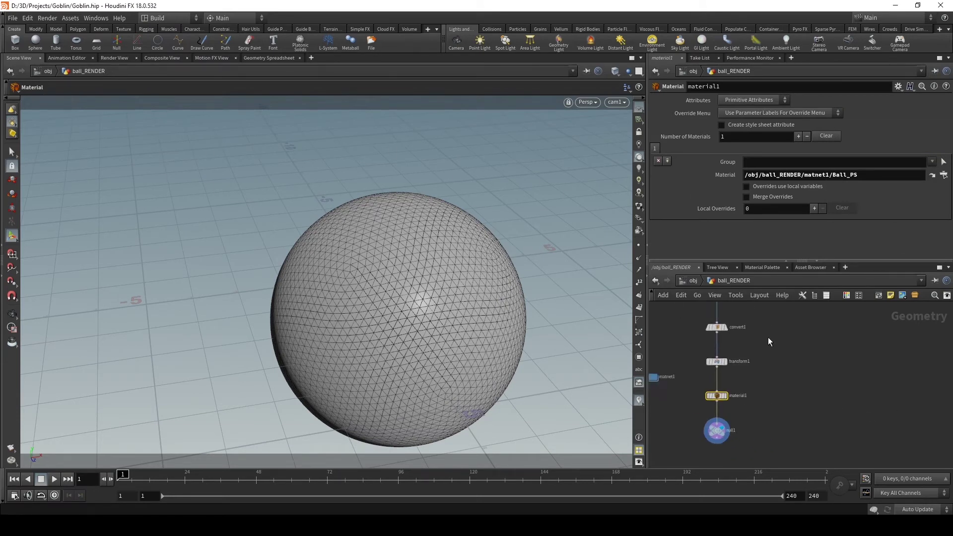
key("h")
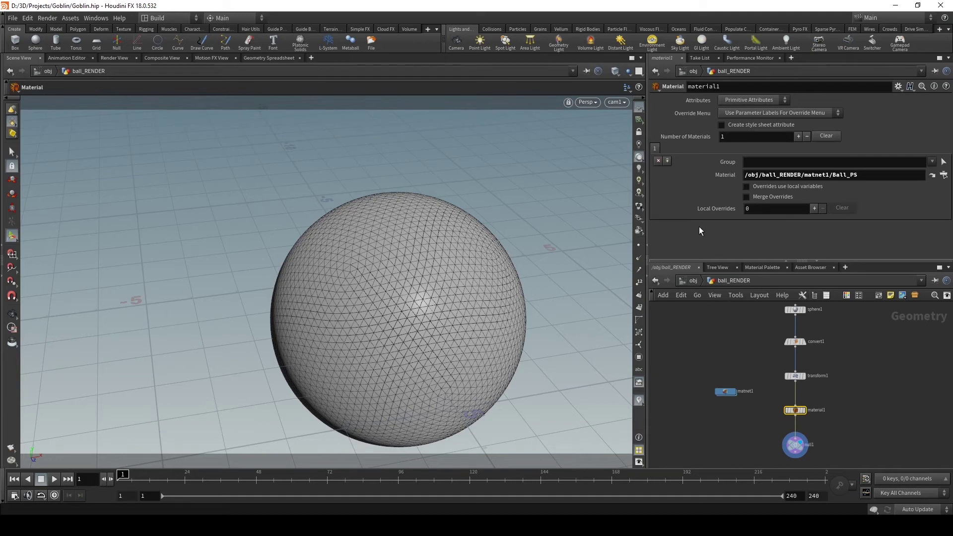
double_click(725, 390)
key("h")
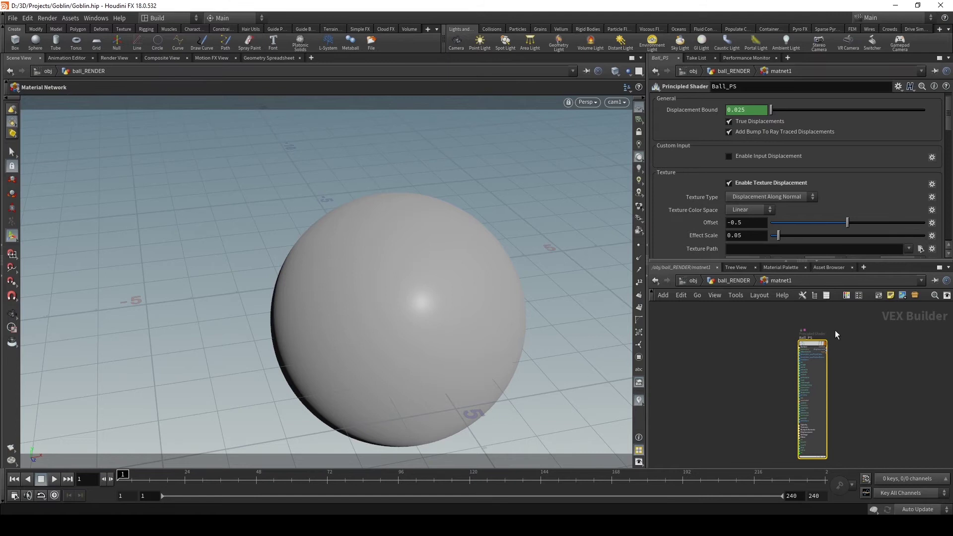
scroll(670, 148, "up", 1)
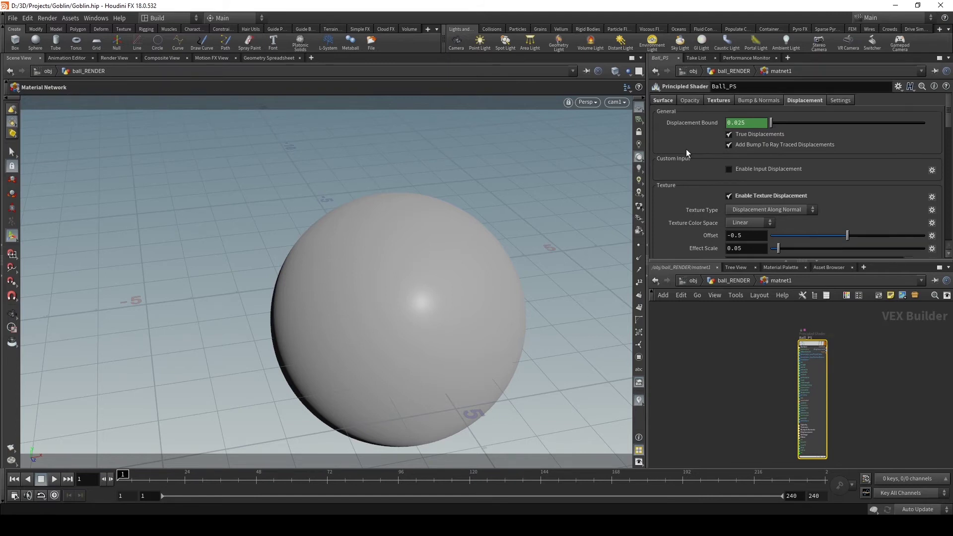
left_click(717, 101)
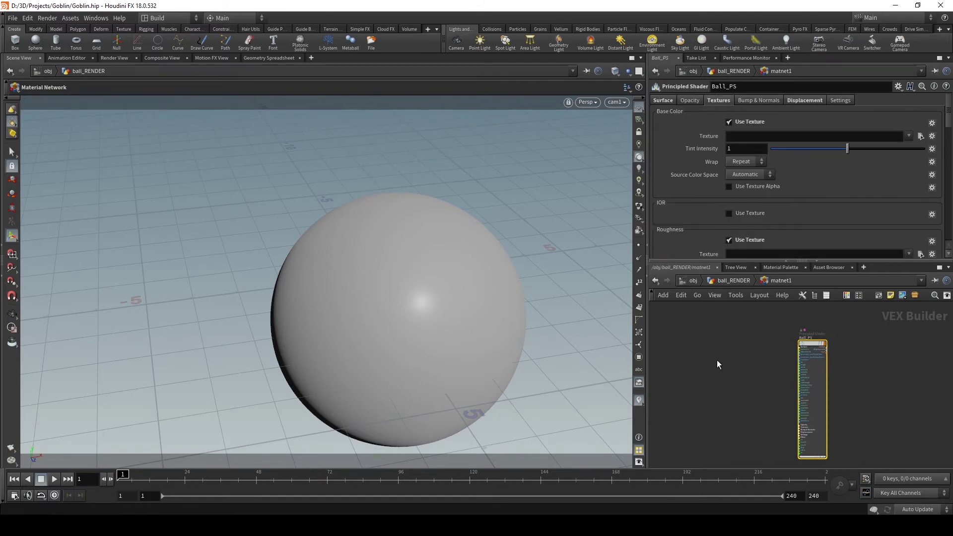
key("Tab")
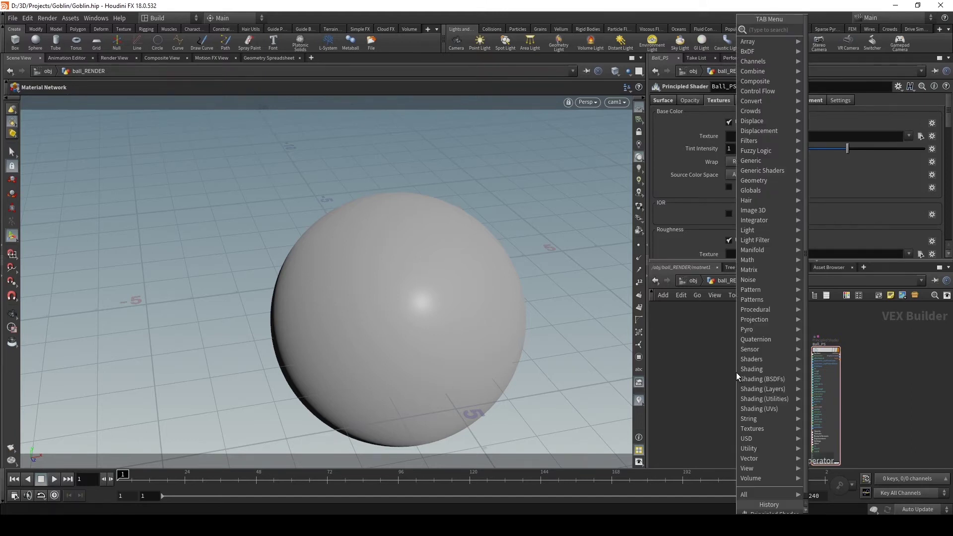
Step: Add a Texture node (texture1) to the material network beside Ball_PS
type("tex")
key("Return")
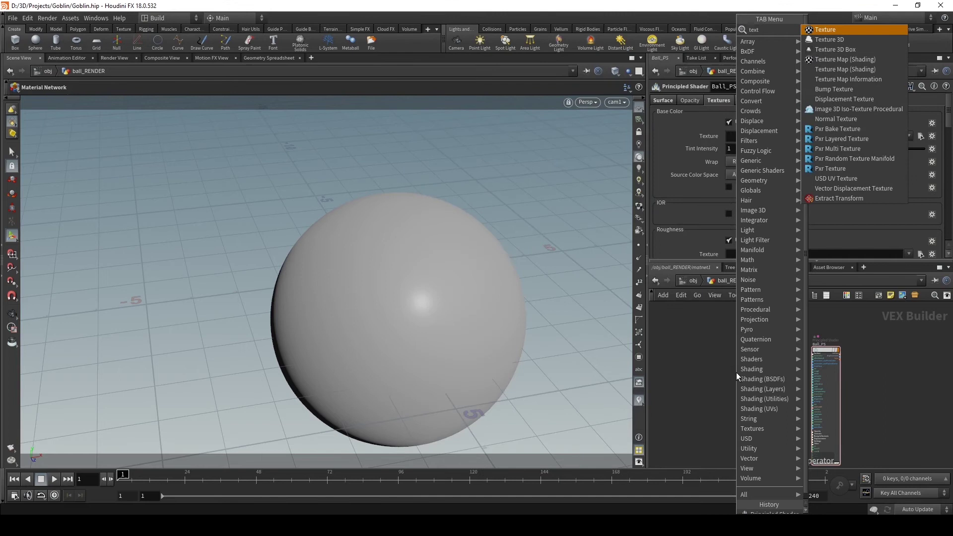
left_click(695, 348)
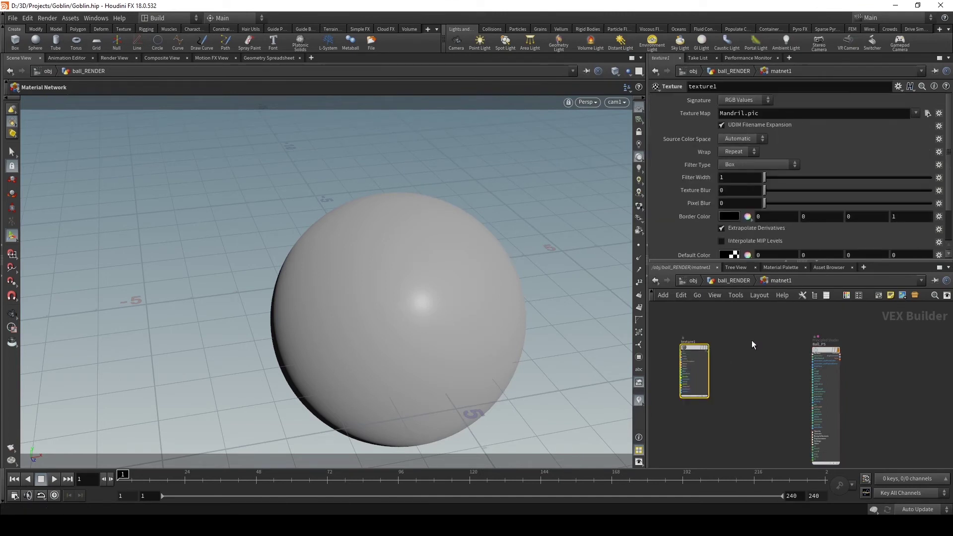
key("h")
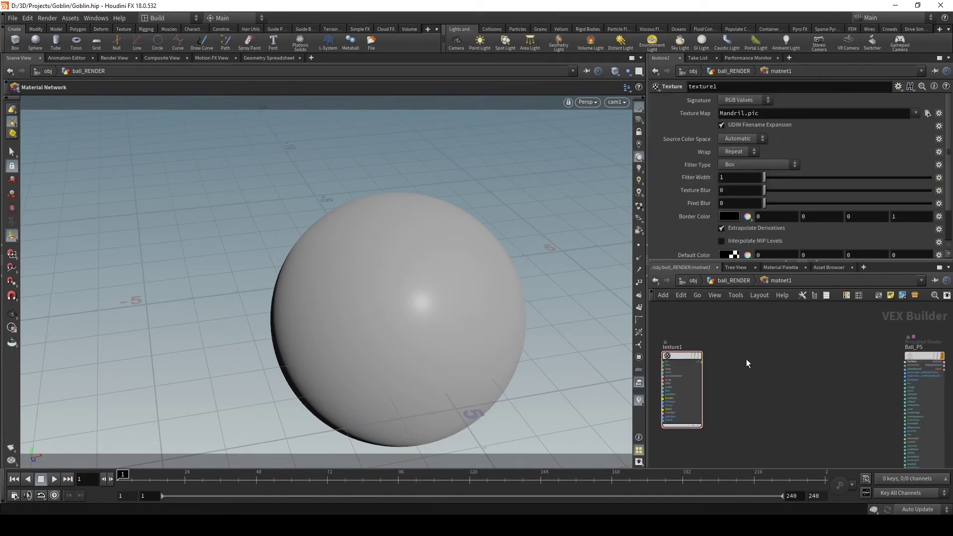
Step: Add colorcorrection1, feed it from texture1's clr output, and set its Value to 7.91
key("Tab")
type("colo")
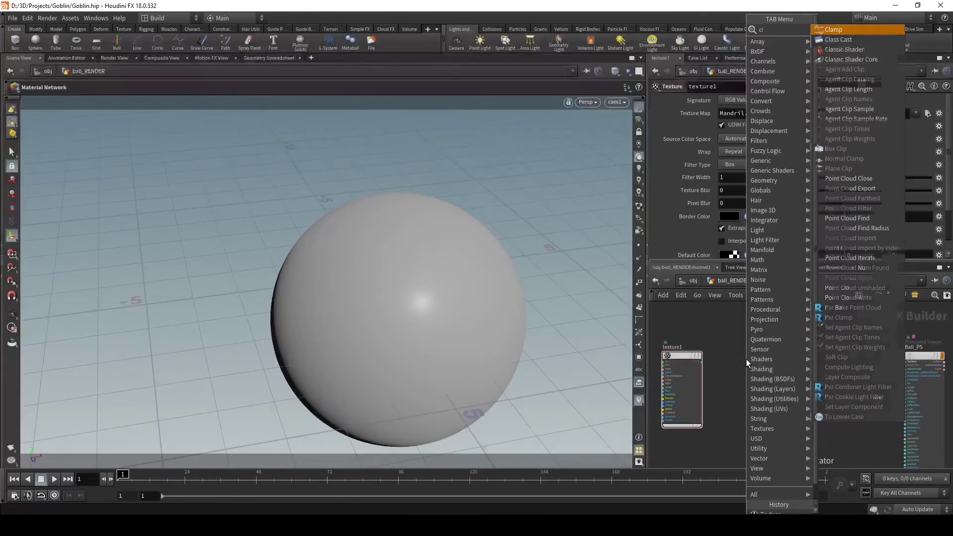
key("Return")
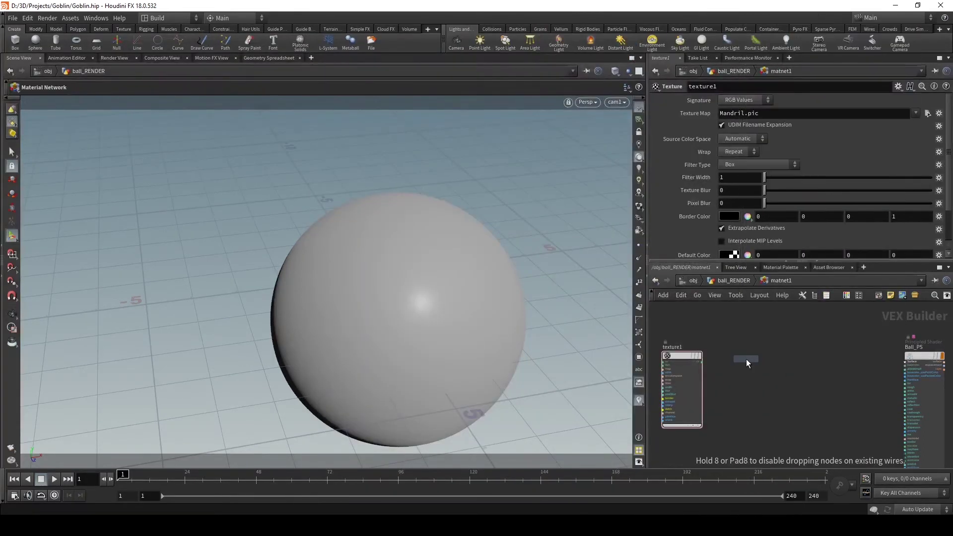
left_click(746, 358)
scroll(702, 363, "up", 5)
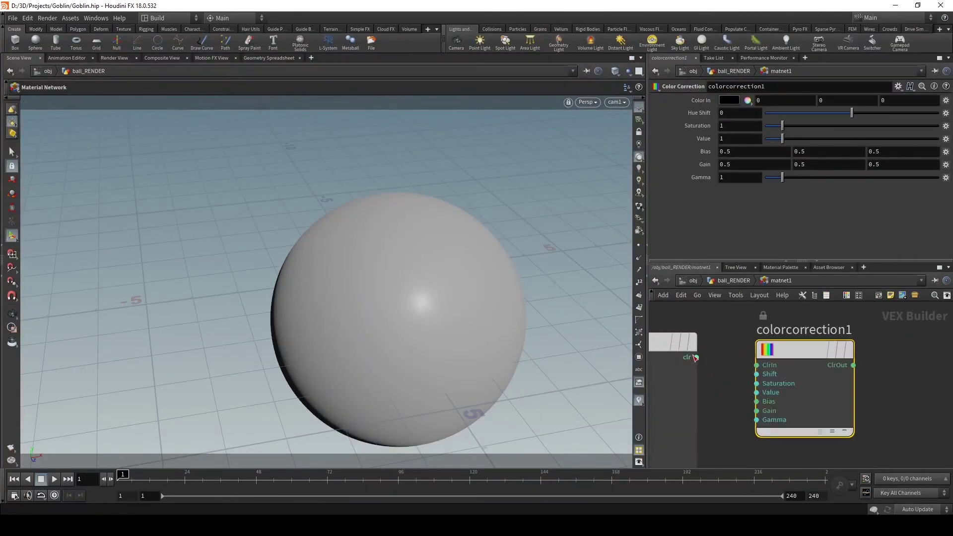
left_click_drag(695, 357, 756, 365)
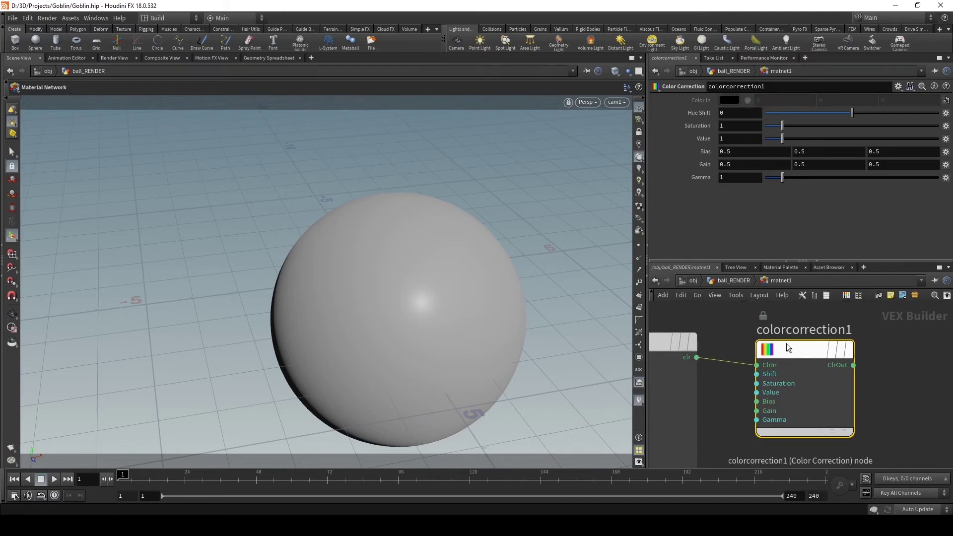
left_click_drag(781, 139, 901, 138)
Step: Wire colorcorrection1's ClrOut into Ball_PS's basecolor input
scroll(857, 380, "down", 2)
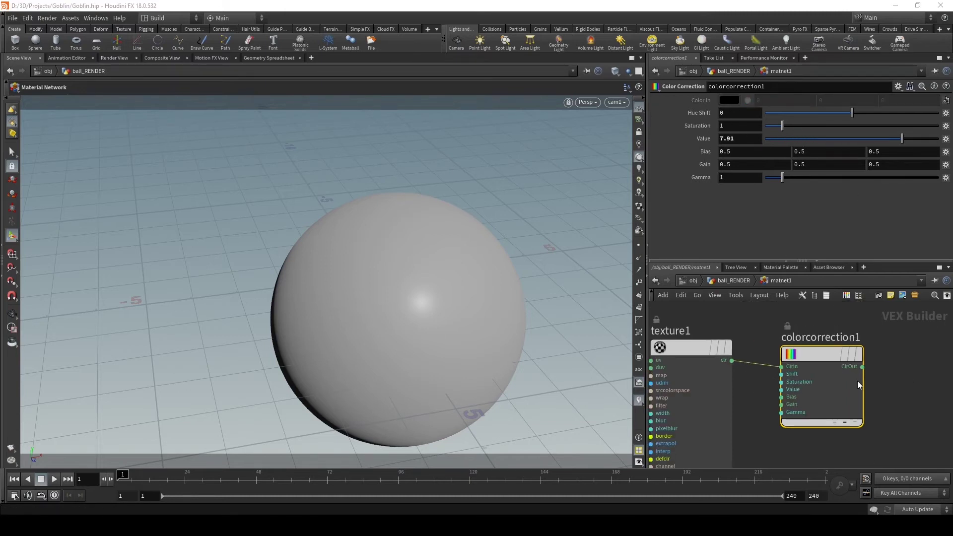
scroll(674, 355, "down", 3)
middle_click_drag(674, 356, 764, 362)
left_click_drag(712, 363, 913, 363)
scroll(882, 383, "down", 3)
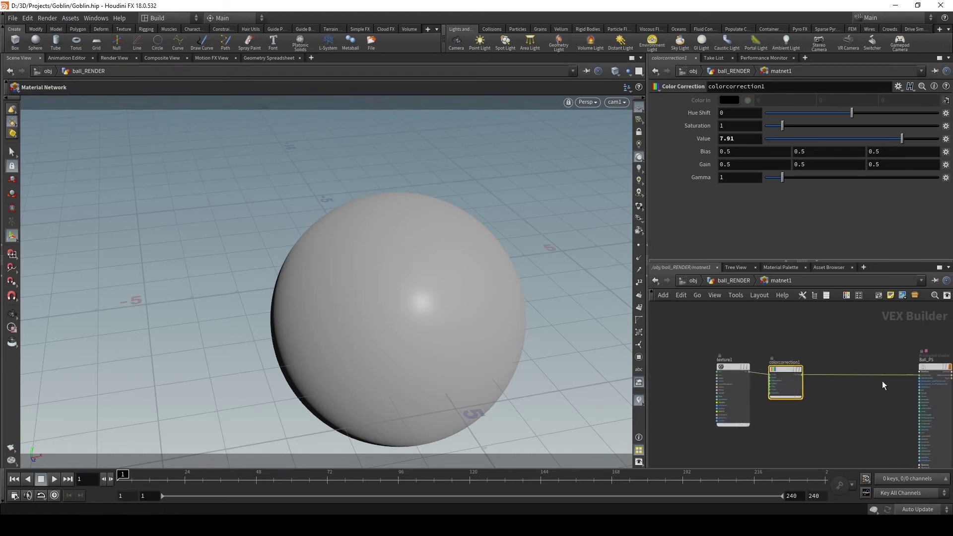
Step: Reframe the matnet1 network and display the Ball_PS shader's settings
middle_click_drag(868, 354, 813, 362)
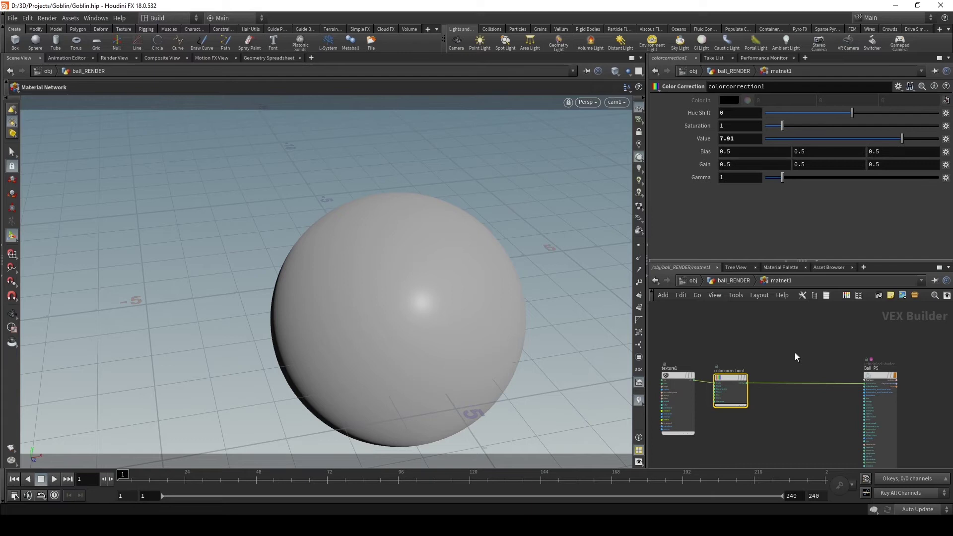
middle_click_drag(794, 360, 800, 338)
scroll(863, 347, "up", 4)
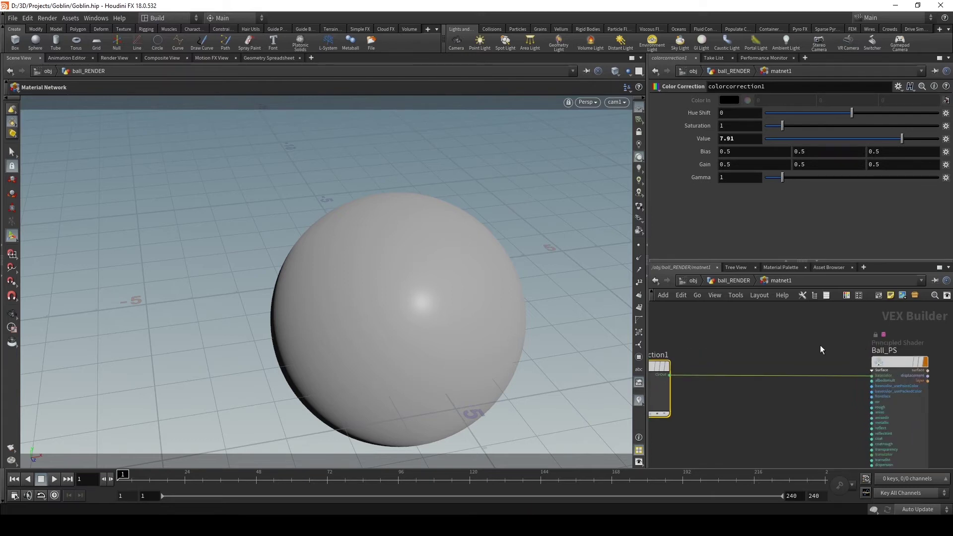
left_click(899, 361)
scroll(796, 397, "down", 5)
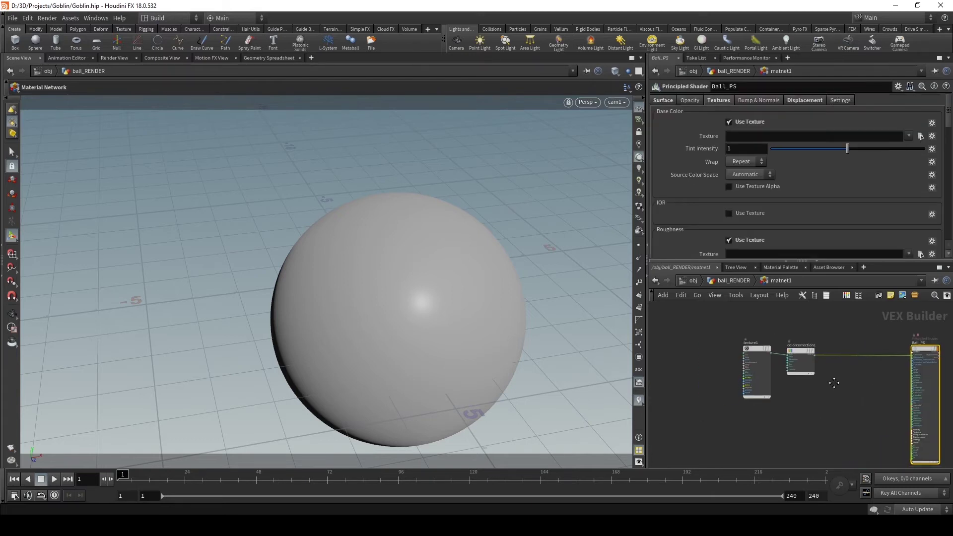
middle_click_drag(834, 383, 733, 371)
scroll(786, 372, "down", 2)
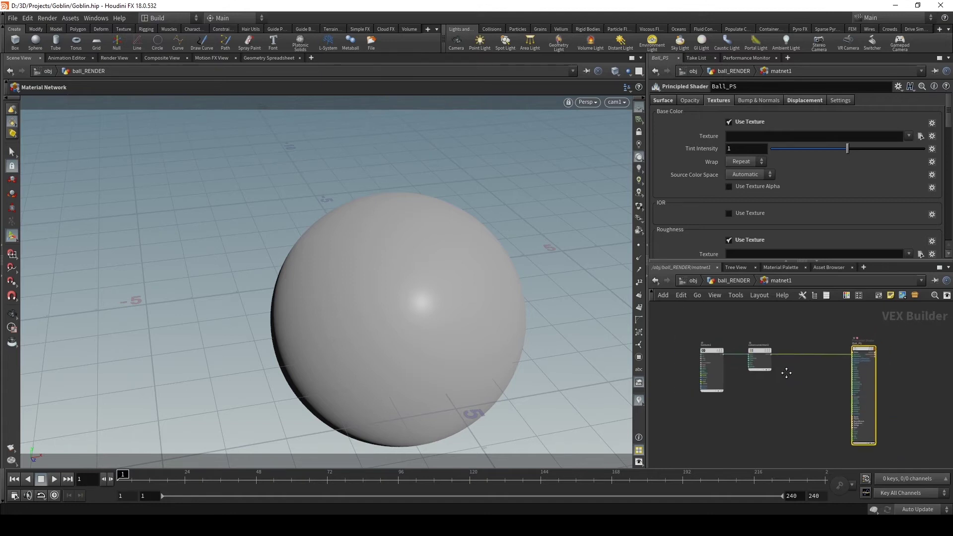
scroll(894, 350, "up", 5)
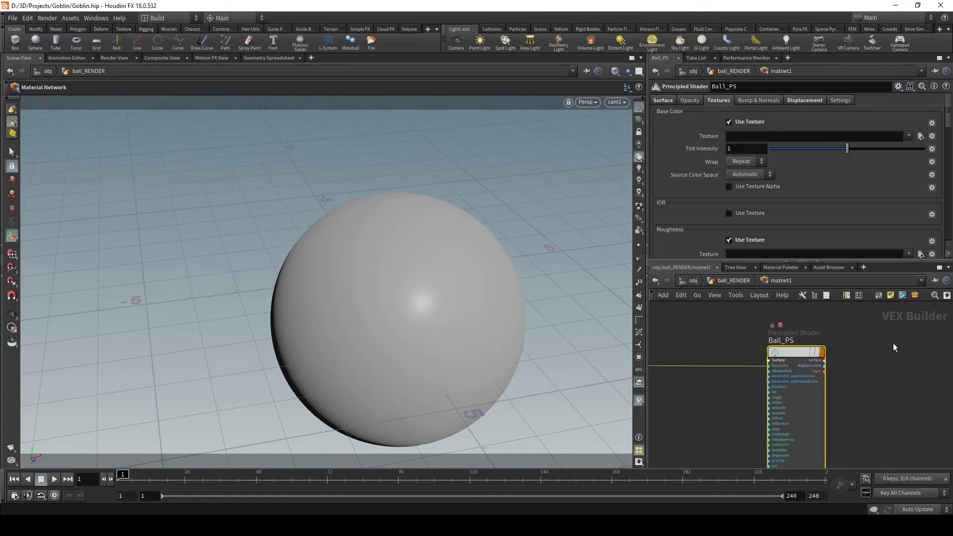
scroll(895, 349, "down", 3)
scroll(765, 392, "down", 3)
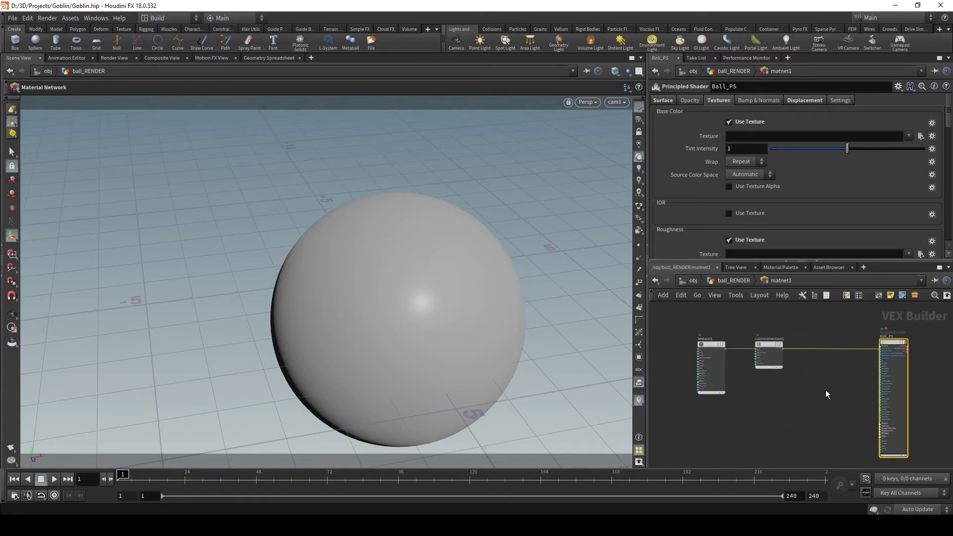
Step: Select texture1 and colorcorrection1 together
left_click_drag(826, 392, 650, 308)
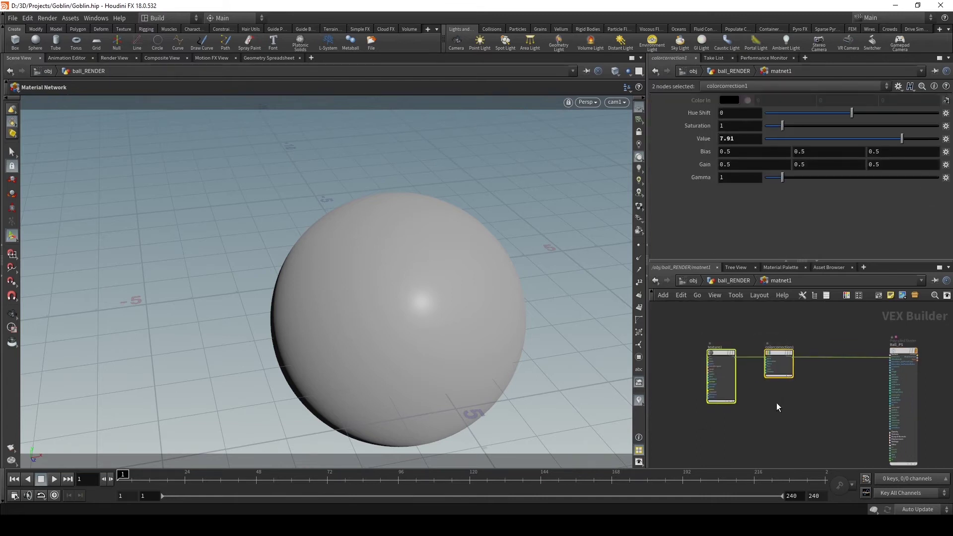
scroll(776, 408, "up", 2)
middle_click_drag(794, 410, 730, 411)
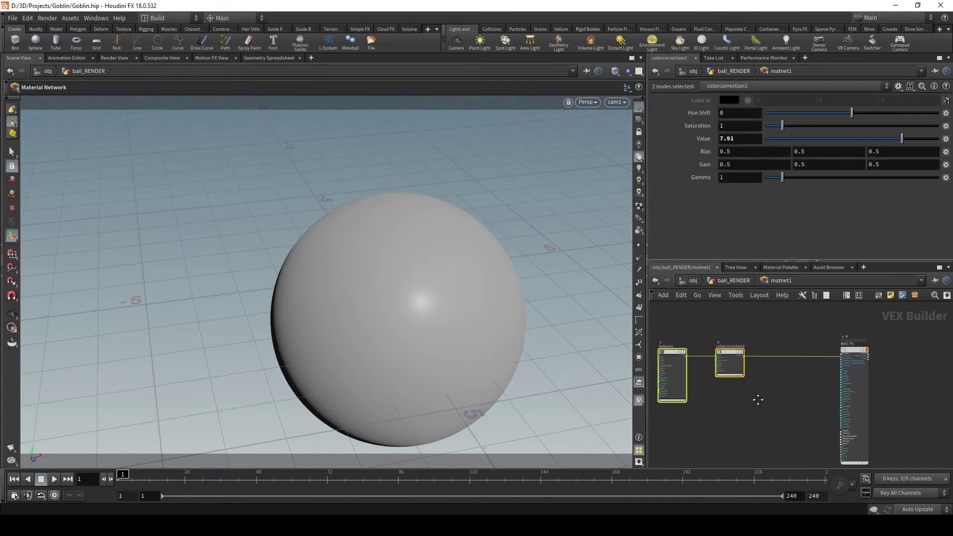
scroll(788, 400, "up", 3)
scroll(789, 400, "down", 4)
scroll(779, 401, "up", 1)
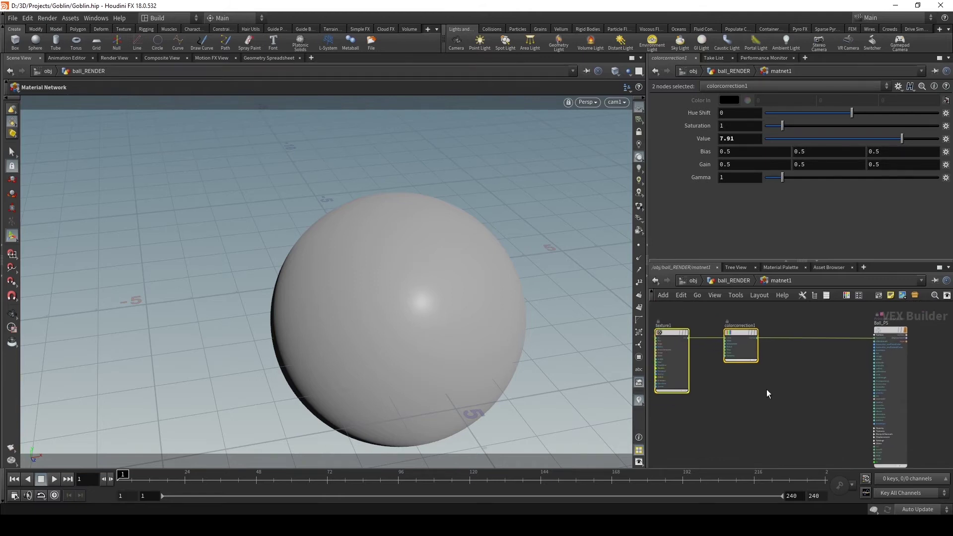
Step: Select colorcorrection1 alone, then select the Ball_PS shader node
left_click(765, 389)
middle_click_drag(763, 401, 798, 417)
scroll(791, 411, "down", 2)
scroll(785, 405, "up", 3)
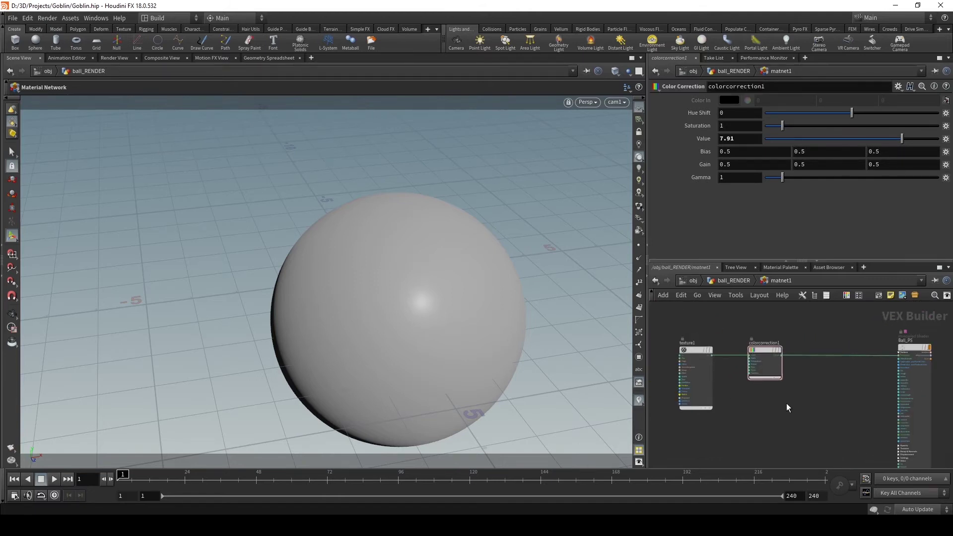
scroll(786, 403, "up", 3)
left_click(886, 364)
scroll(760, 404, "down", 3)
scroll(787, 397, "up", 2)
Step: Place a new Clamp node (clamp1) below colorcorrection1
key("Tab")
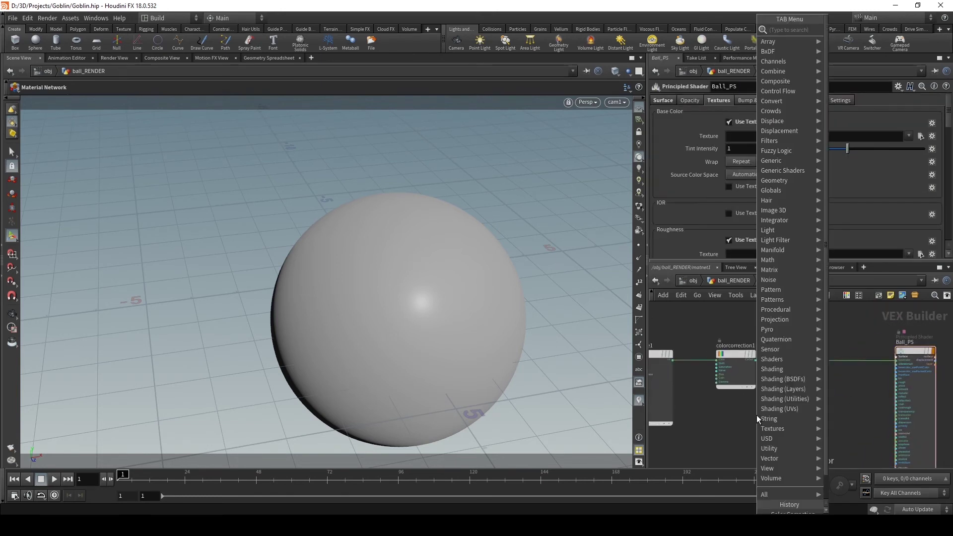
type("clam")
key("BackSpace")
key("BackSpace")
key("BackSpace")
key("BackSpace")
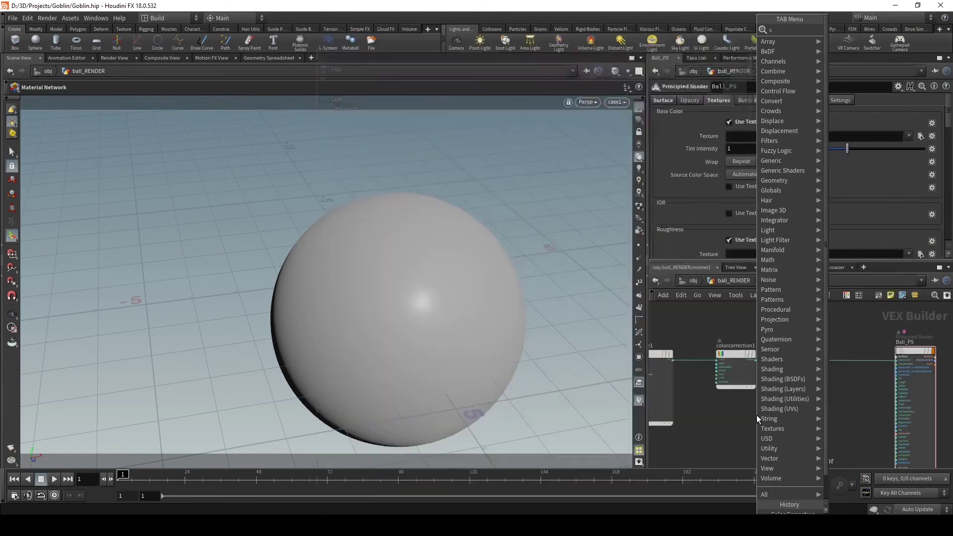
key("BackSpace")
key("Tab")
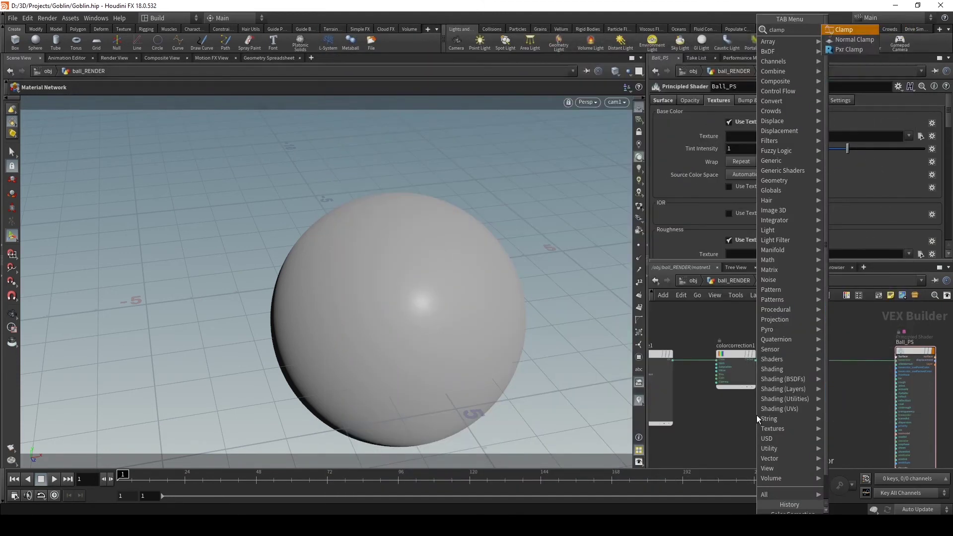
type("clamp")
key("Return")
left_click(762, 415)
Step: Frame texture1, colorcorrection1 and clamp1, check texture1's parameters, then select Ball_PS
scroll(830, 383, "up", 3)
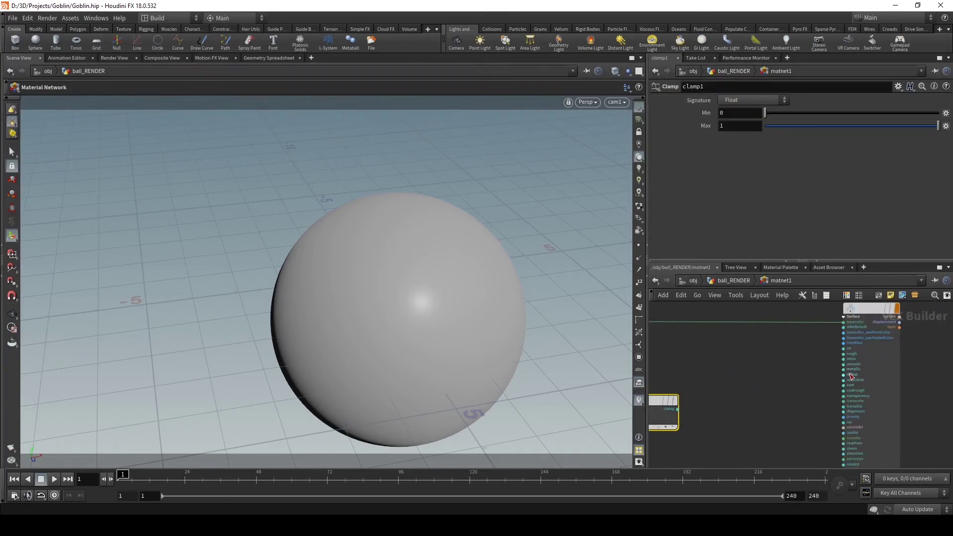
scroll(854, 382, "up", 5)
scroll(851, 392, "down", 3)
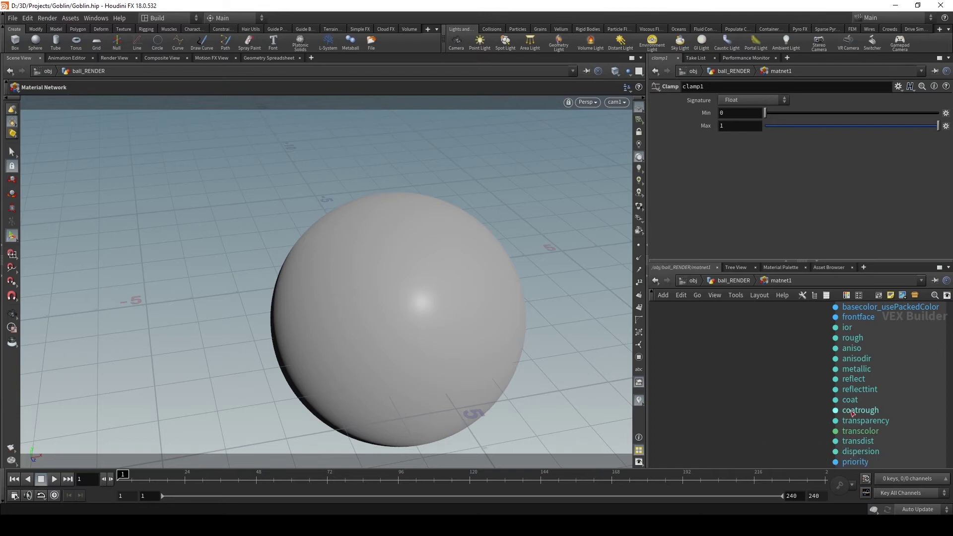
scroll(775, 356, "down", 2)
scroll(771, 355, "down", 3)
middle_click_drag(765, 353, 720, 367)
scroll(717, 368, "up", 3)
left_click(711, 314)
scroll(794, 367, "down", 3)
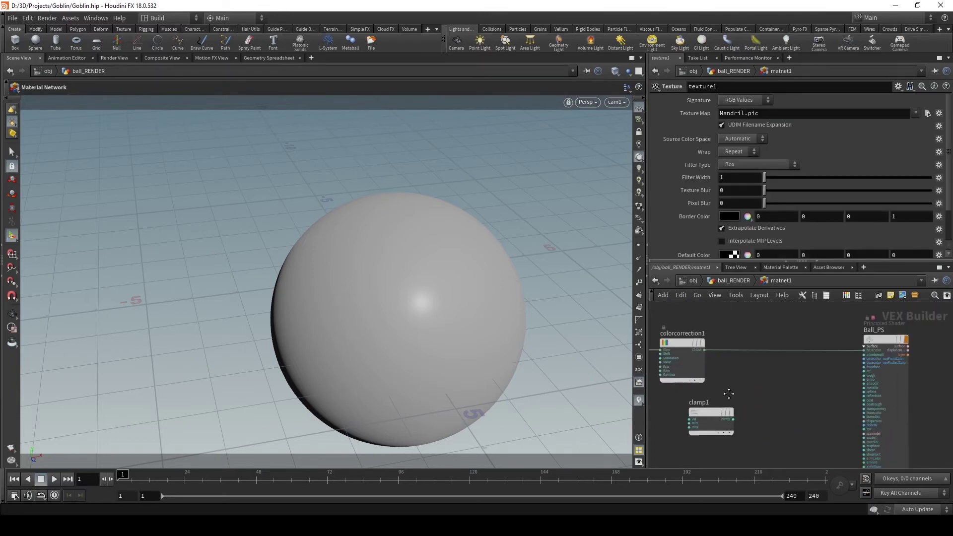
scroll(823, 373, "up", 3)
scroll(784, 343, "down", 3)
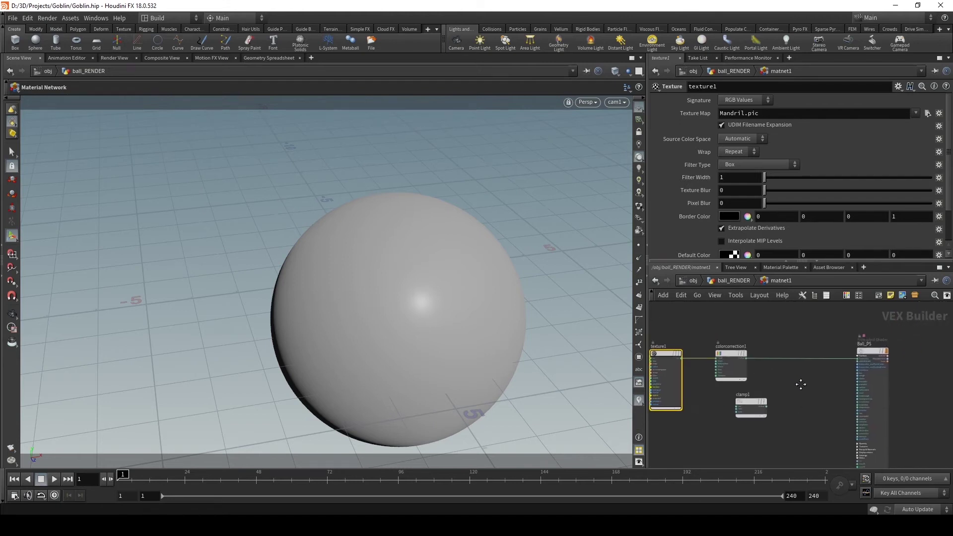
left_click(903, 381)
Step: Look inside the Ball_PS shader, then return to the matnet1 network
scroll(795, 400, "down", 2)
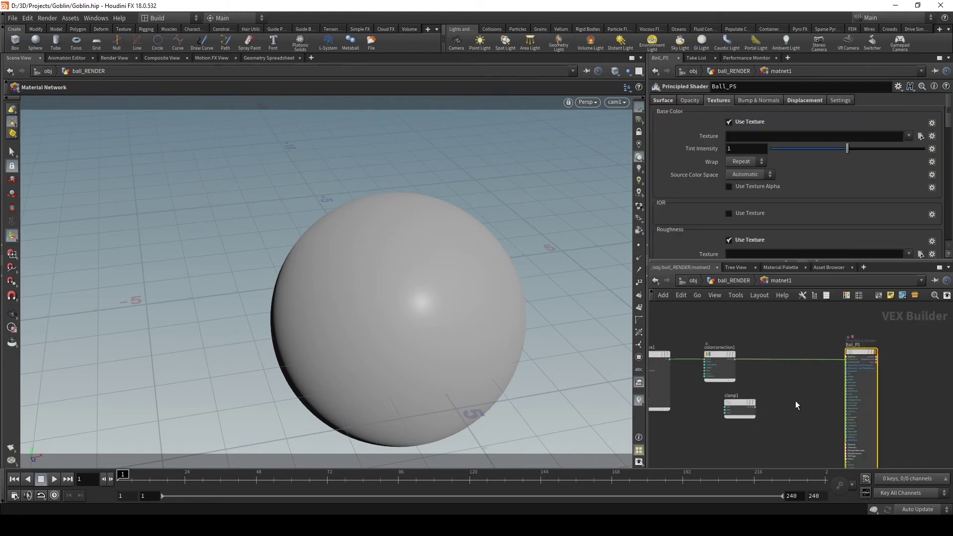
scroll(868, 397, "up", 3)
double_click(727, 358)
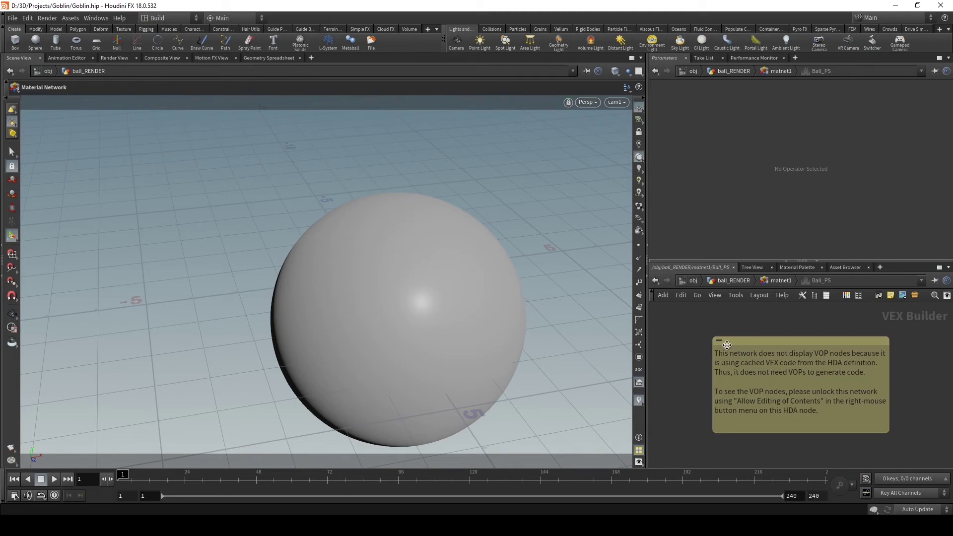
left_click(773, 281)
middle_click_drag(692, 392, 755, 386)
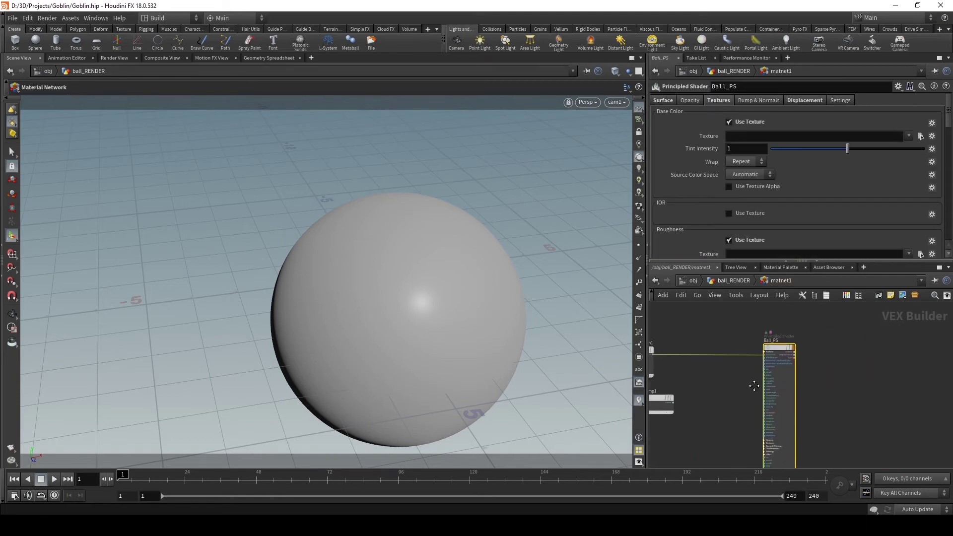
Step: Allow editing of Ball_PS's contents and cut the colorcorrection1-to-Ball_PS wire
right_click(776, 346)
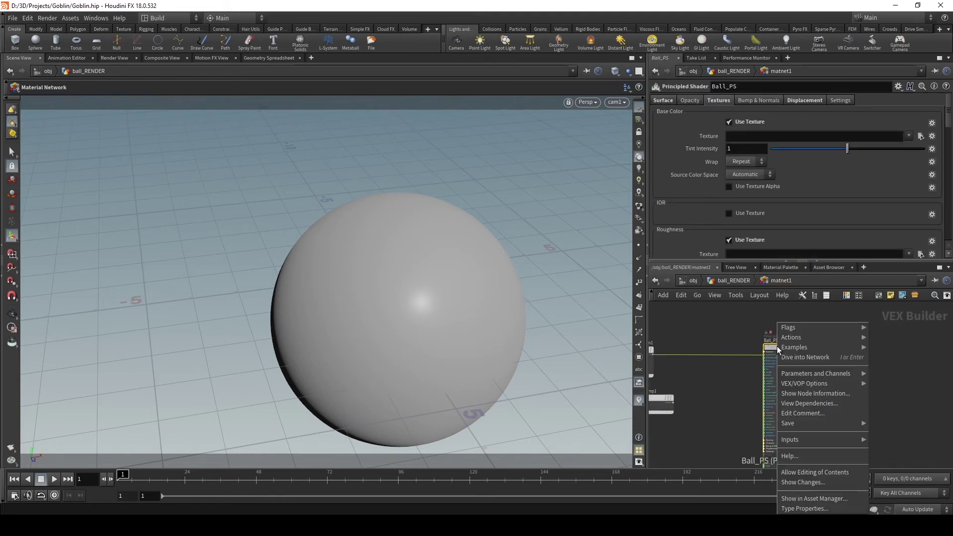
left_click(822, 472)
middle_click_drag(756, 397, 804, 413)
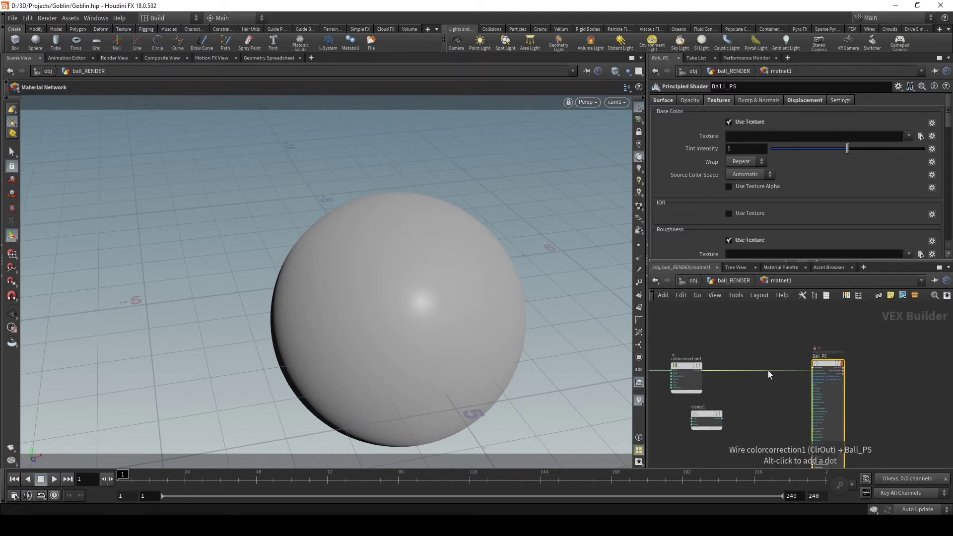
key("y")
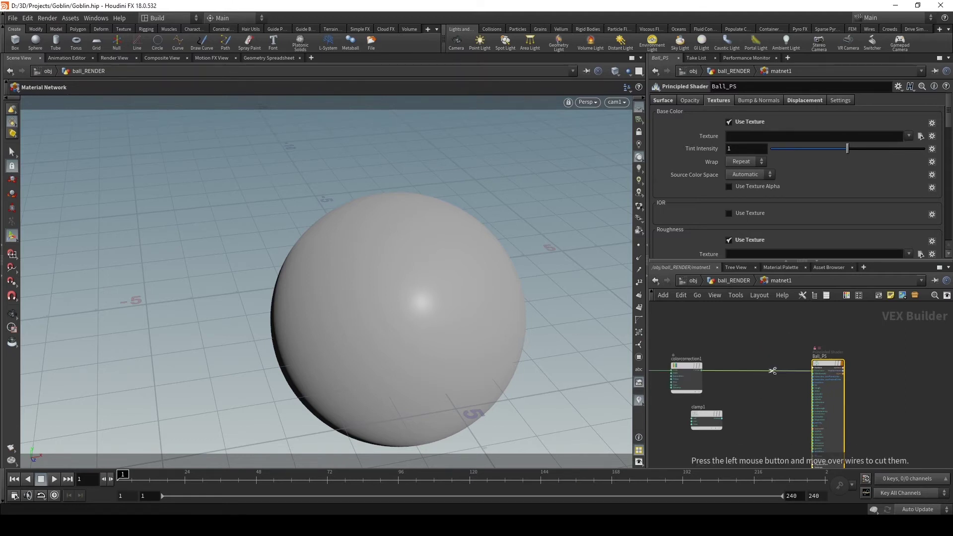
mouse_move(771, 392)
left_mouse_down()
mouse_move(764, 317)
mouse_move(732, 429)
mouse_move(746, 455)
mouse_move(777, 358)
mouse_move(753, 319)
mouse_move(747, 398)
left_mouse_up()
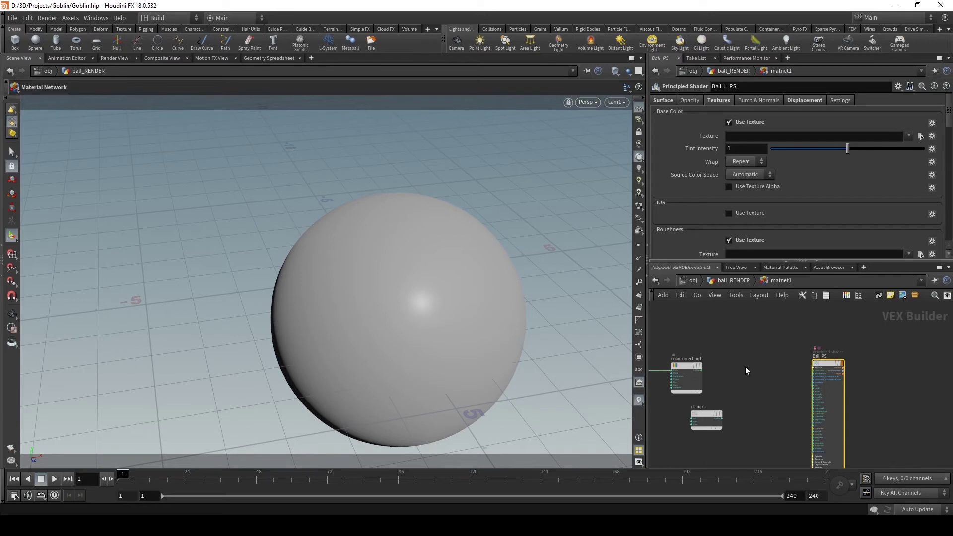
Step: Dive into the unlocked Ball_PS network and maximize the network editor
double_click(827, 375)
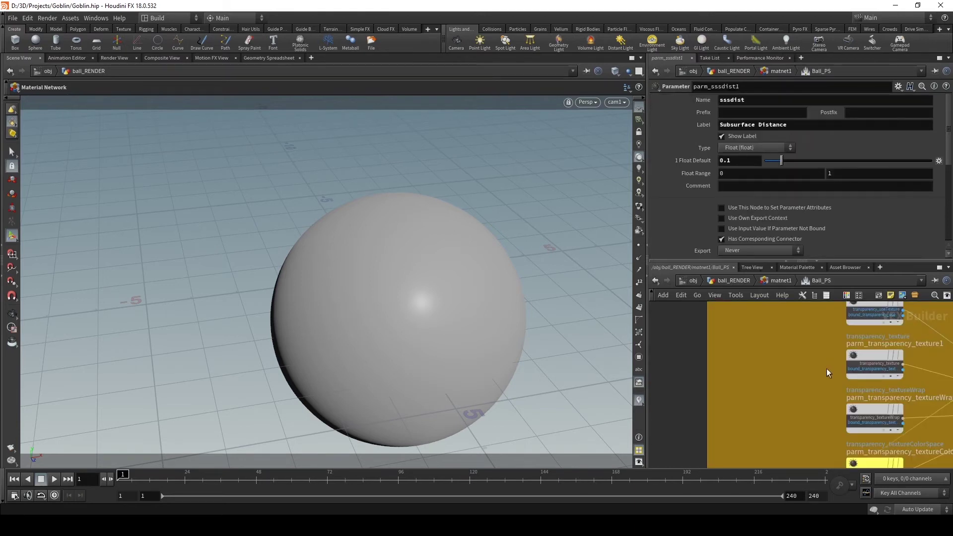
scroll(791, 383, "down", 5)
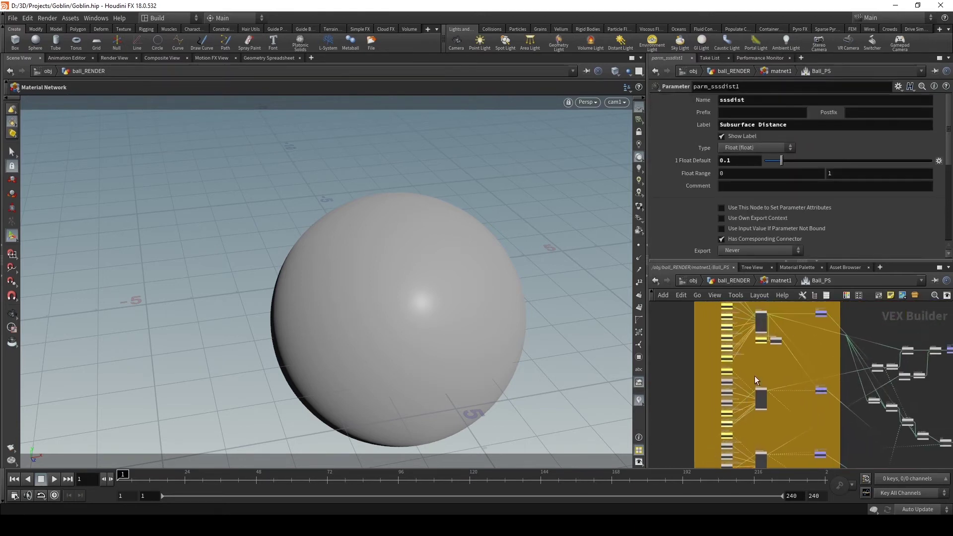
scroll(776, 356, "up", 5)
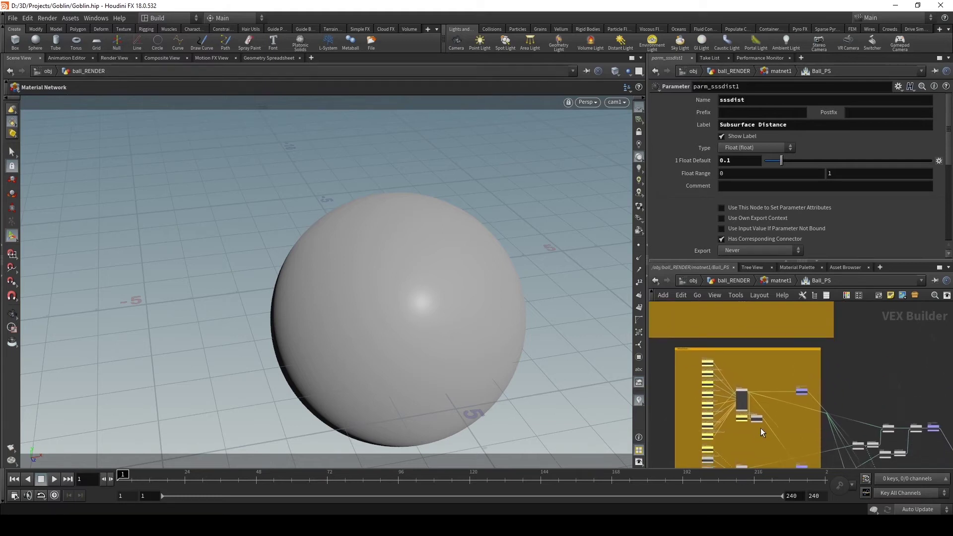
scroll(823, 445, "down", 6)
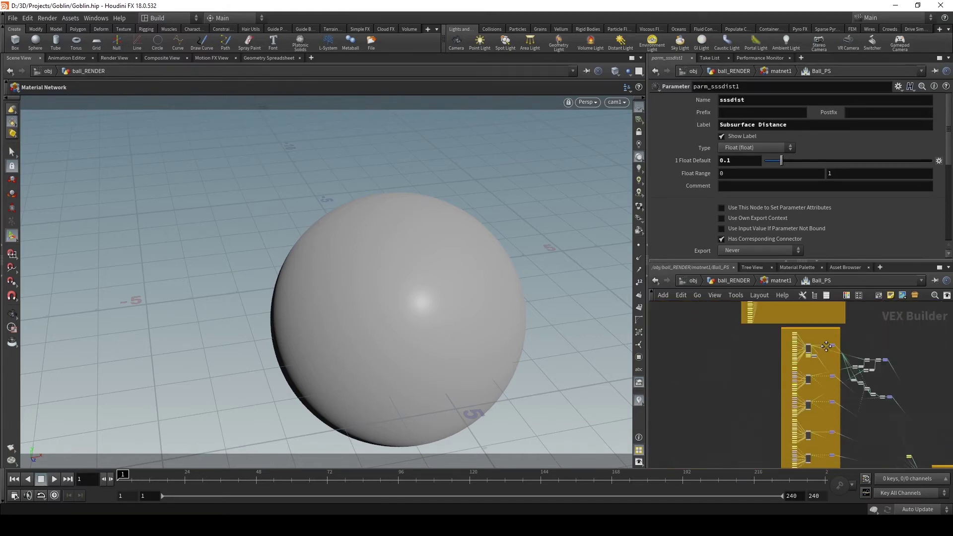
scroll(825, 372, "down", 2)
scroll(825, 370, "up", 5)
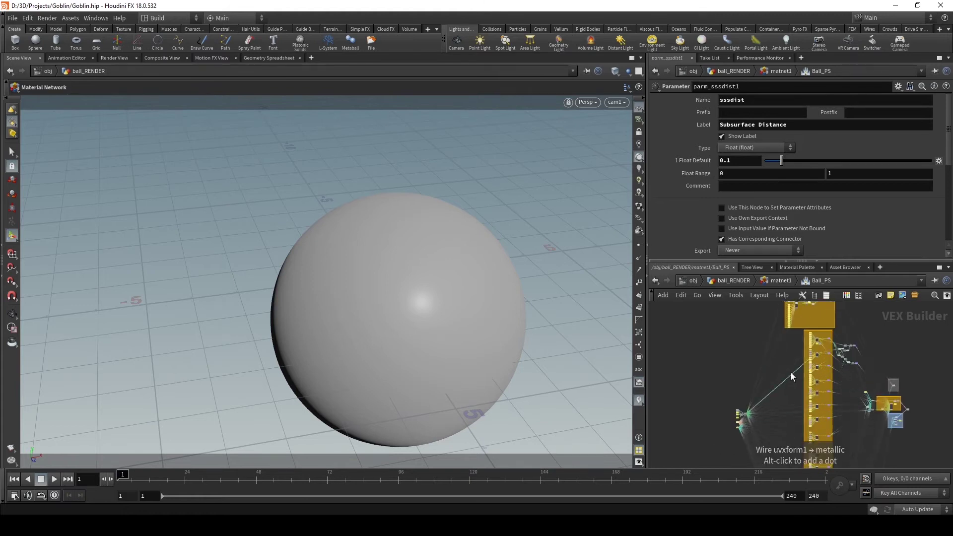
key("ctrl+b")
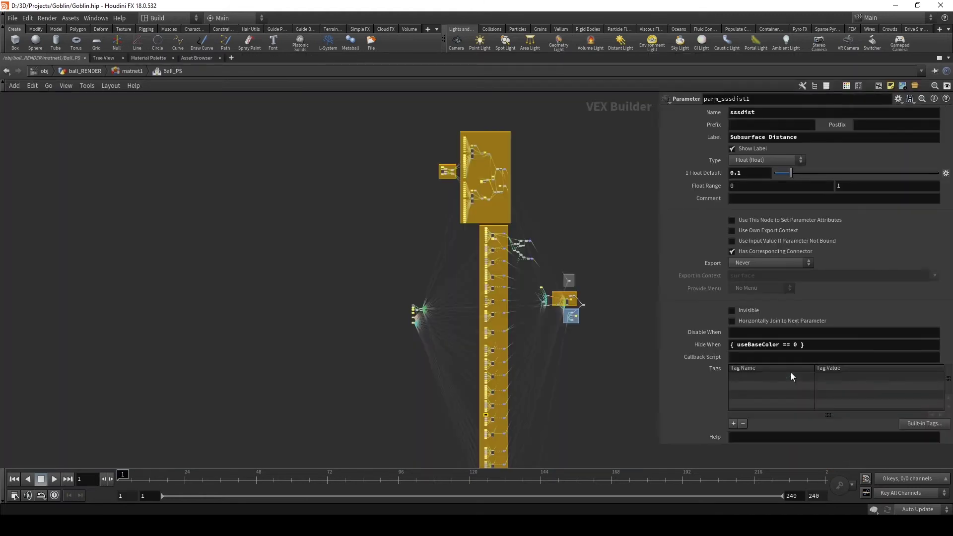
Step: Locate the basecolor Surface Color node and show its parameters (Base Color 0.2, 0.2, 0.2)
scroll(480, 263, "up", 3)
scroll(480, 262, "down", 5)
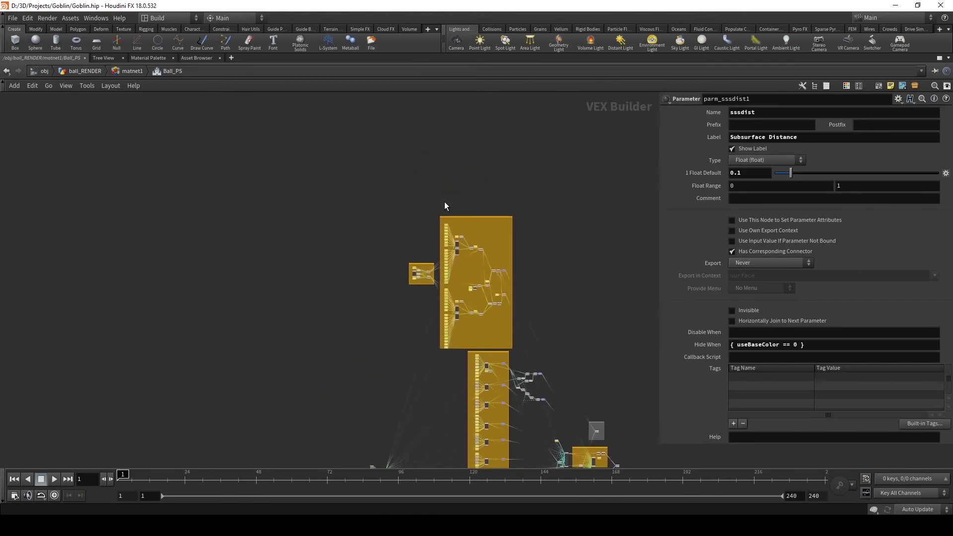
scroll(493, 296, "up", 5)
scroll(511, 244, "up", 5)
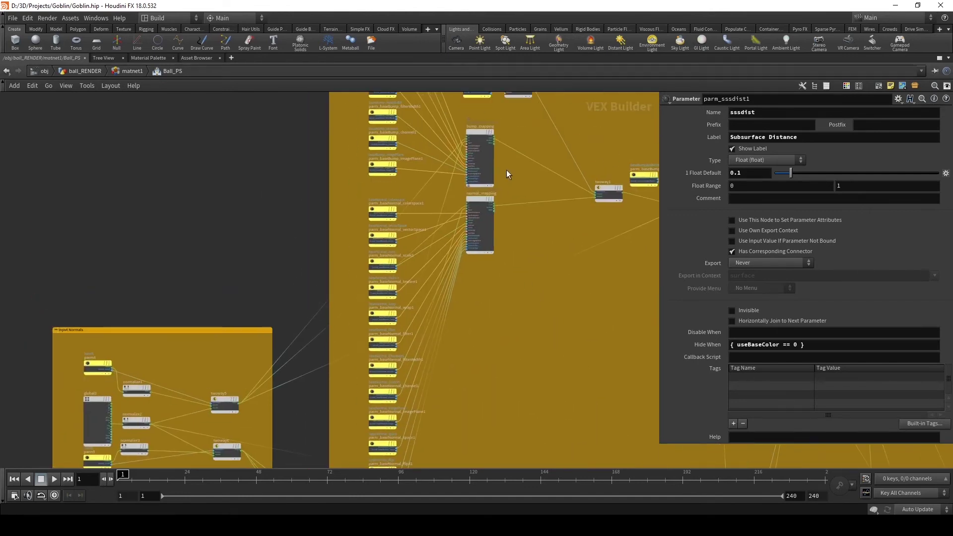
scroll(480, 153, "down", 5)
middle_click_drag(550, 334, 443, 208)
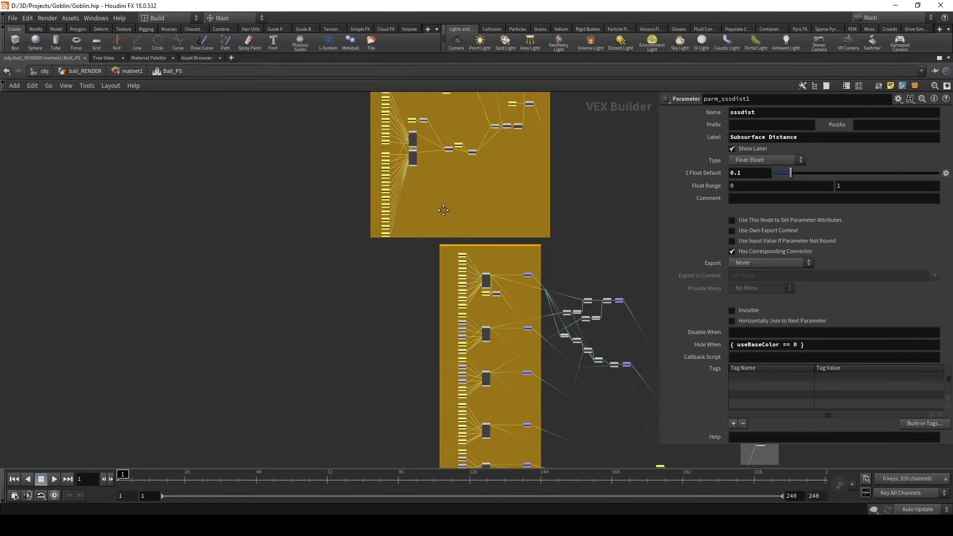
scroll(465, 239, "up", 5)
middle_click_drag(585, 248, 326, 243)
scroll(467, 248, "up", 5)
scroll(467, 245, "down", 3)
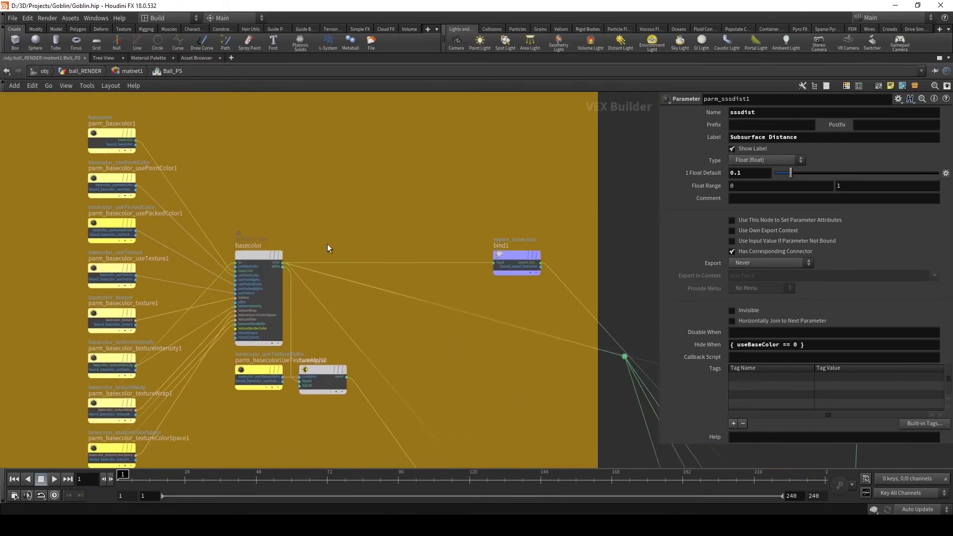
left_click(251, 252)
scroll(366, 195, "down", 2)
scroll(338, 215, "up", 2)
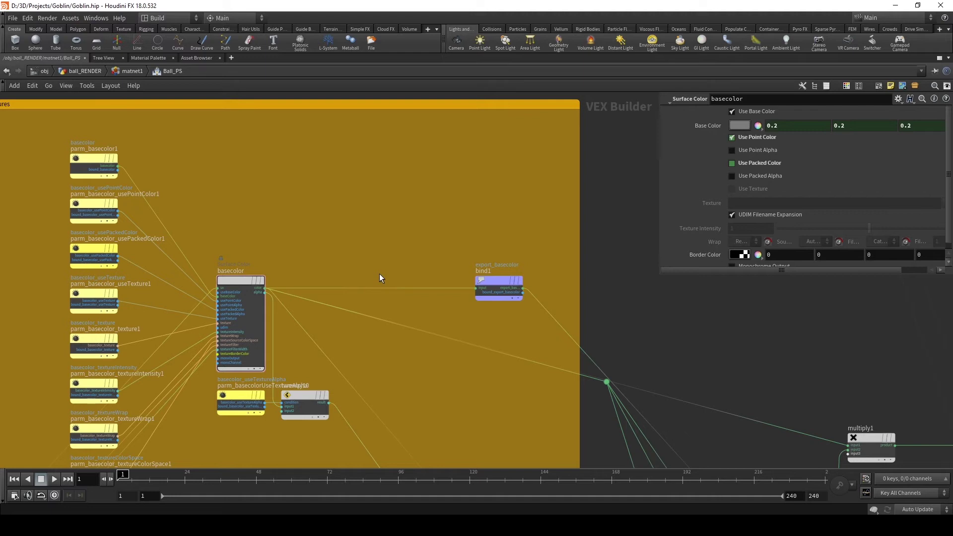
Step: Insert a null4 node onto the wire from basecolor to bind1
key("Tab")
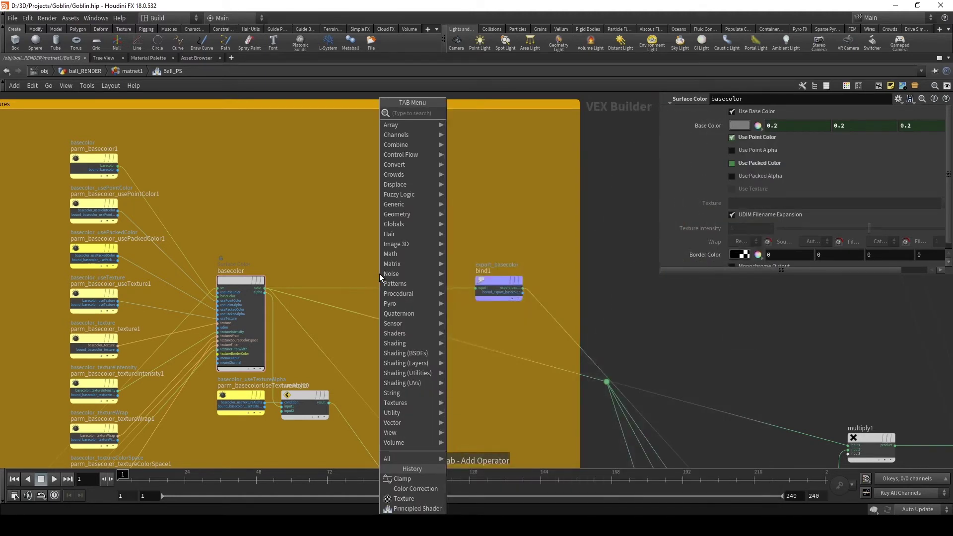
type("null")
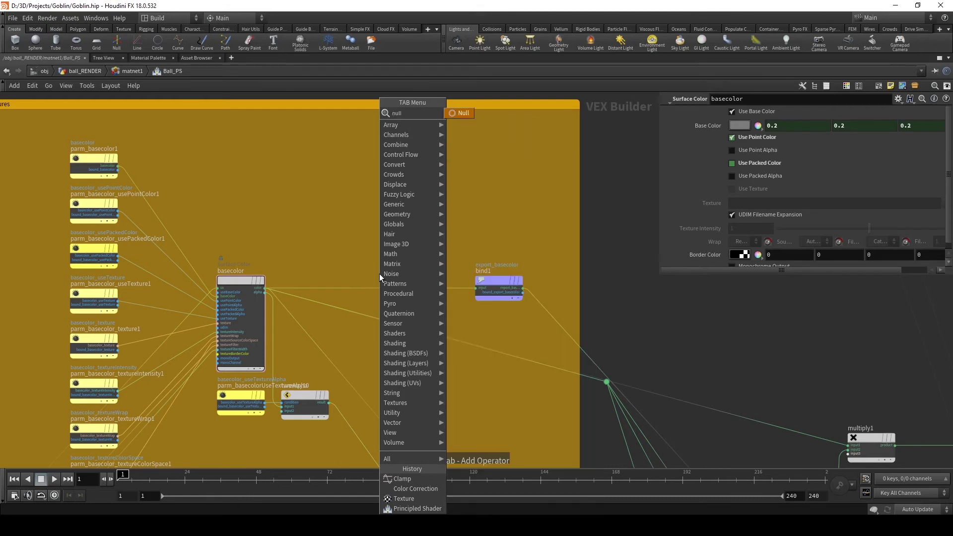
key("Return")
left_click(376, 276)
left_click_drag(375, 280, 388, 295)
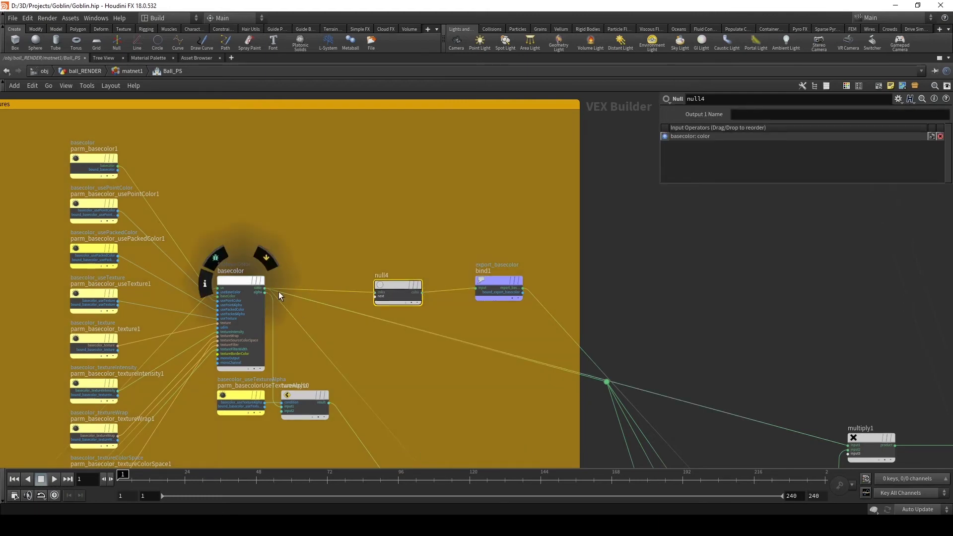
Step: Reroute basecolor's three other colour wires to leave null4, and space bind1 and null4 apart
left_click_drag(338, 307, 395, 294)
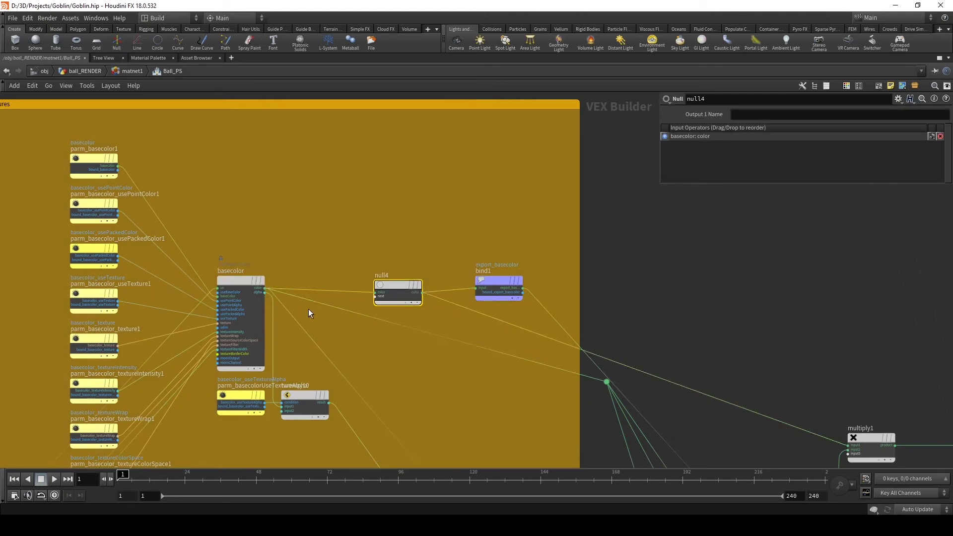
left_click_drag(305, 305, 392, 294)
left_click_drag(290, 305, 420, 293)
left_click_drag(506, 283, 555, 288)
left_click_drag(381, 275, 451, 272)
scroll(287, 282, "up", 3)
scroll(366, 258, "down", 2)
Step: Drop a Color Correction node onto the basecolor-to-null4 wire
key("Tab")
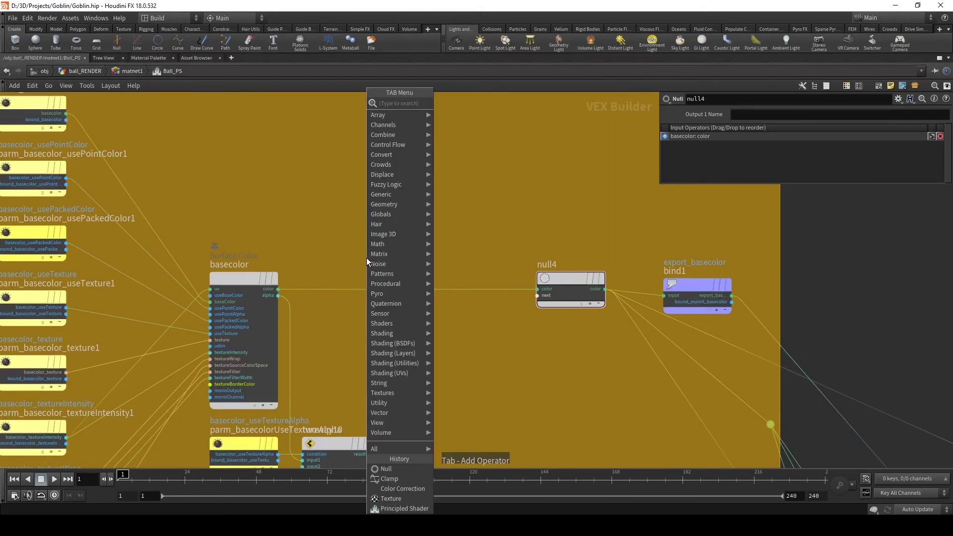
type("color")
key("Return")
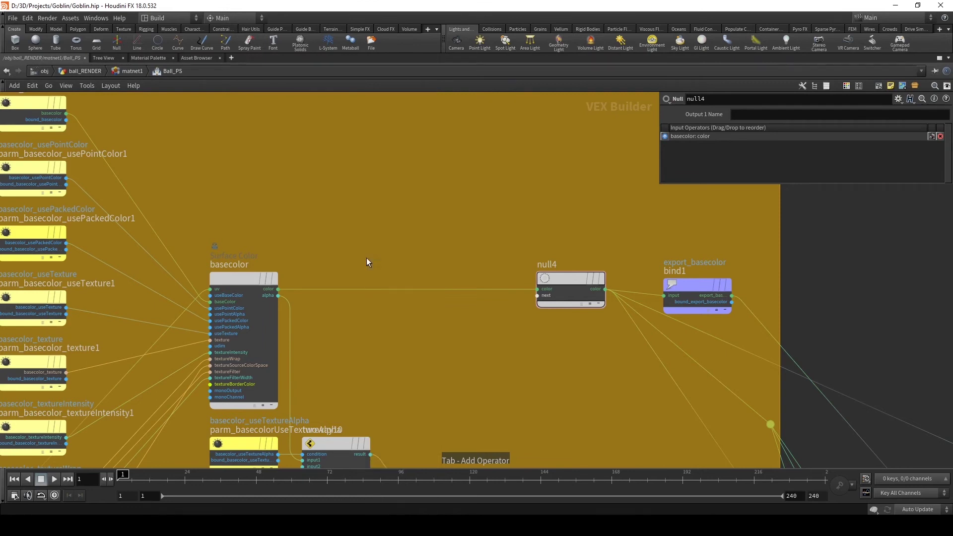
left_click(361, 287)
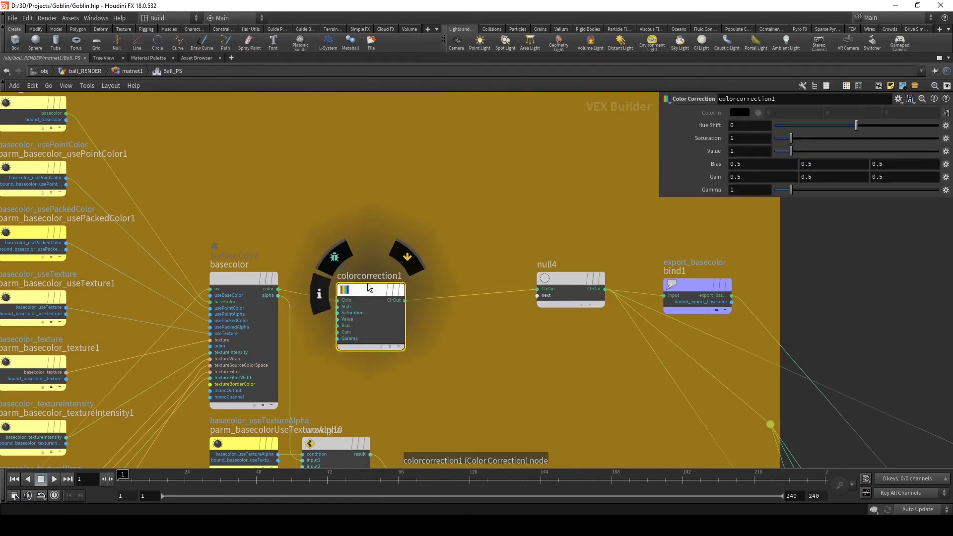
Step: Add a Color Mix node and drop it onto the colorcorrection1-to-null4 wire
key("Tab")
type("colo")
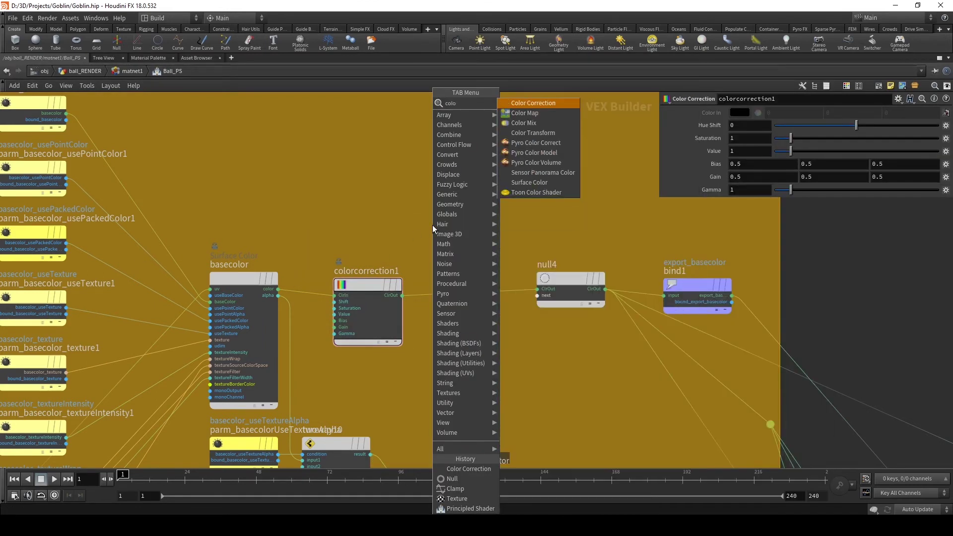
key("Down")
key("Down")
key("Return")
left_click(433, 225)
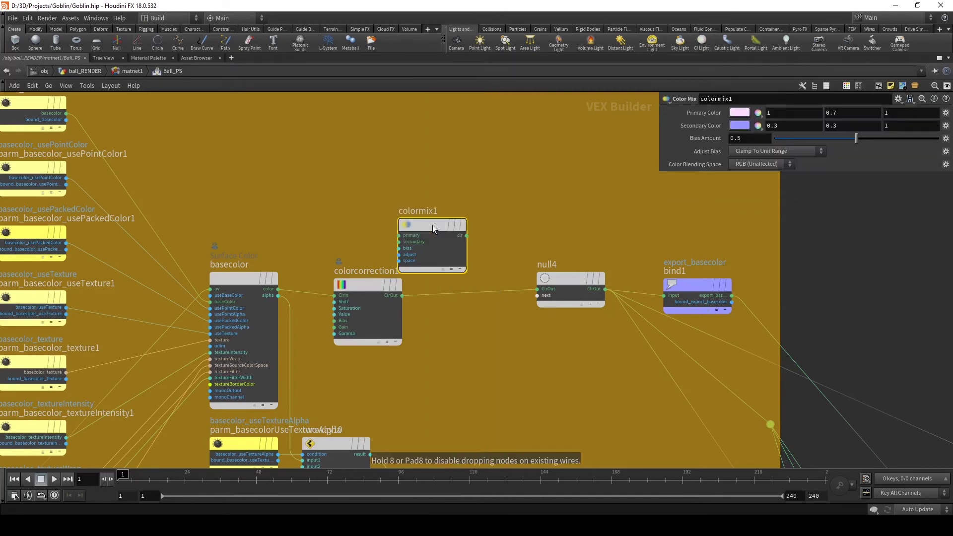
left_click_drag(436, 225, 478, 248)
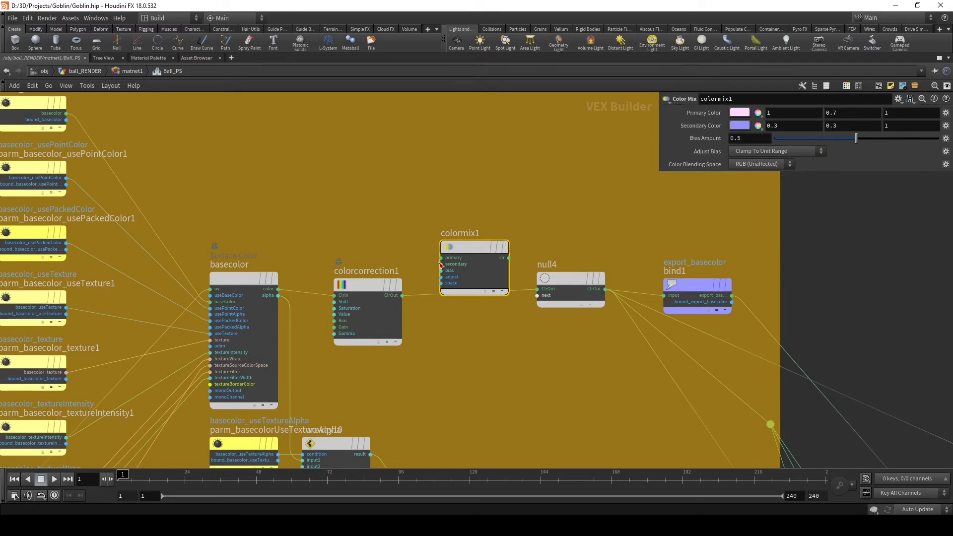
left_click_drag(478, 249, 501, 284)
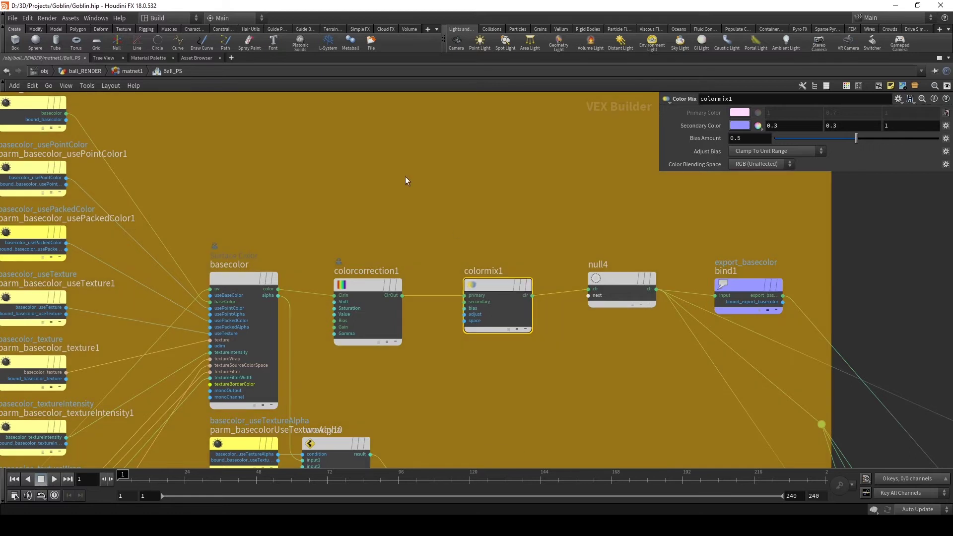
middle_click_drag(447, 193, 410, 223)
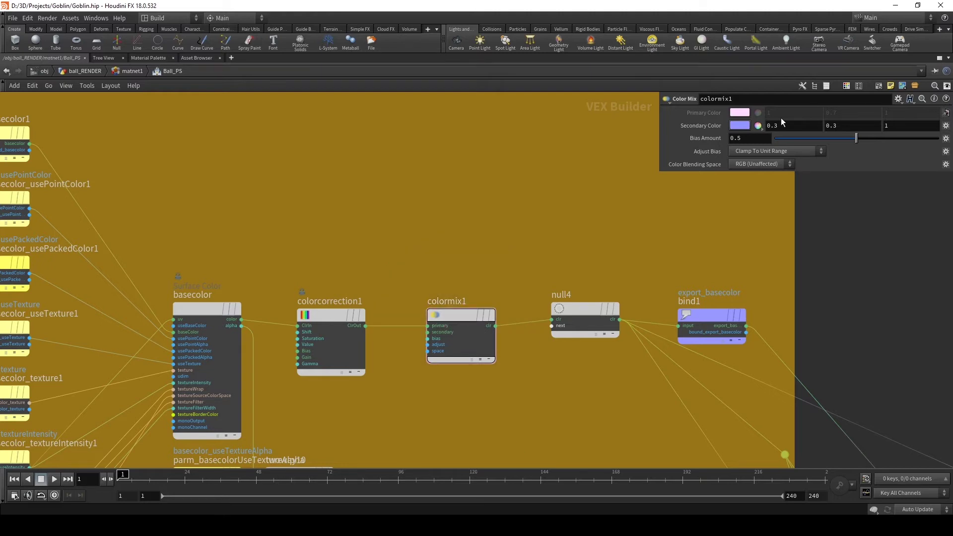
Step: Edit colormix1's Bias Amount and try wiring its bias input, cancelling the wires
left_click(730, 139)
scroll(425, 340, "up", 4)
scroll(425, 340, "down", 1)
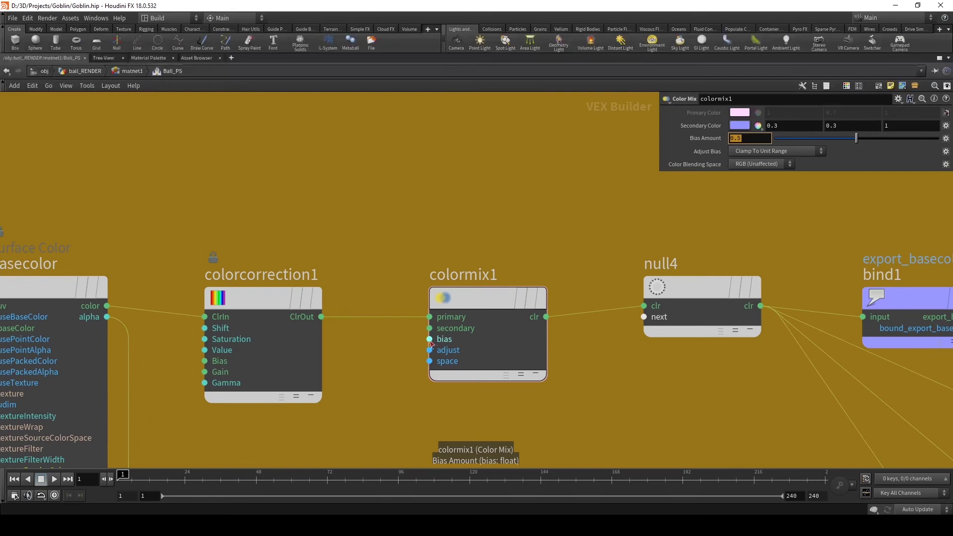
left_click_drag(429, 339, 428, 342)
key("Escape")
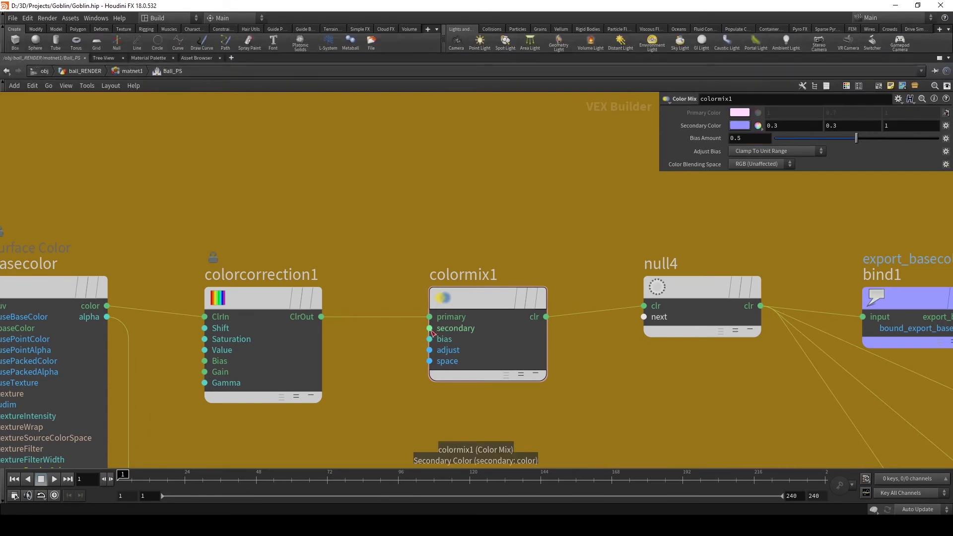
scroll(342, 323, "down", 3)
scroll(371, 232, "up", 2)
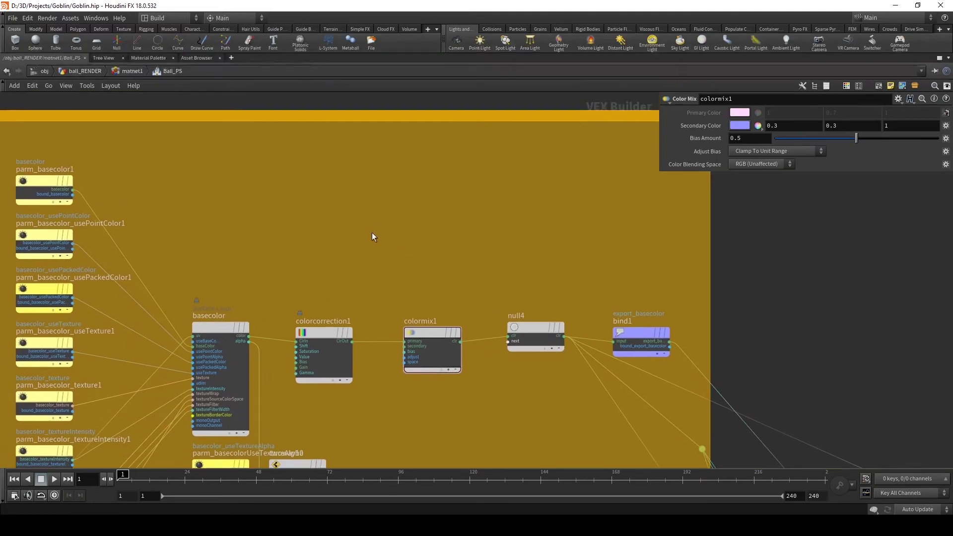
scroll(374, 237, "down", 2)
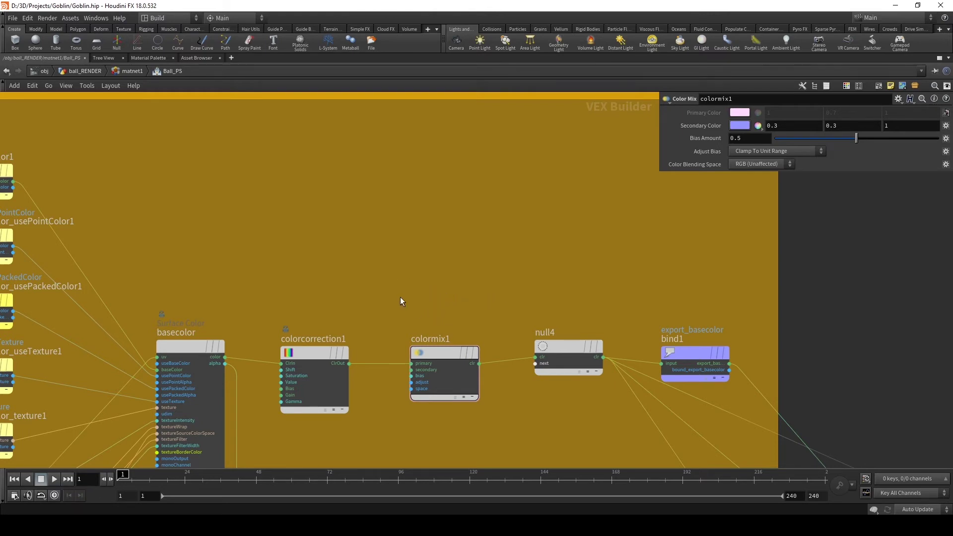
scroll(412, 379, "up", 2)
left_click(412, 382)
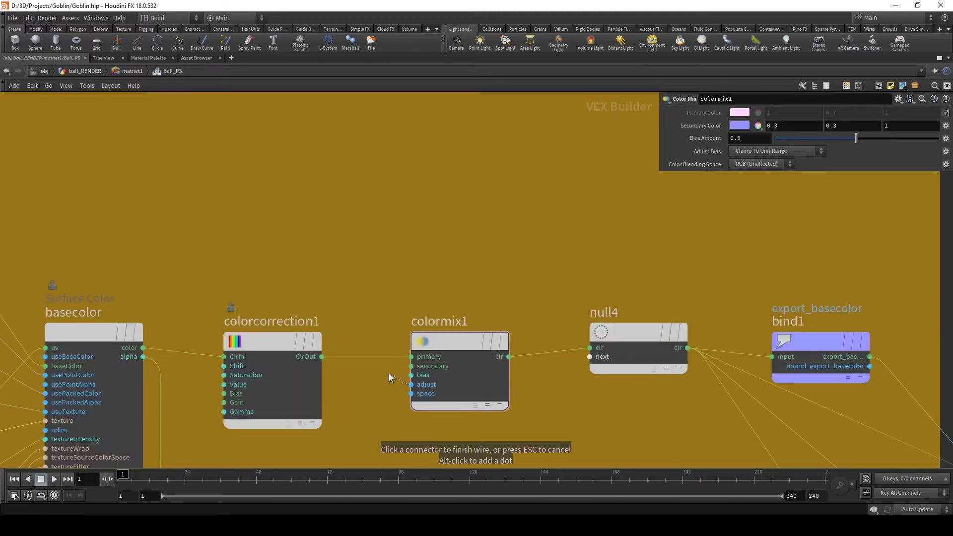
left_click_drag(412, 375, 386, 382)
key("Escape")
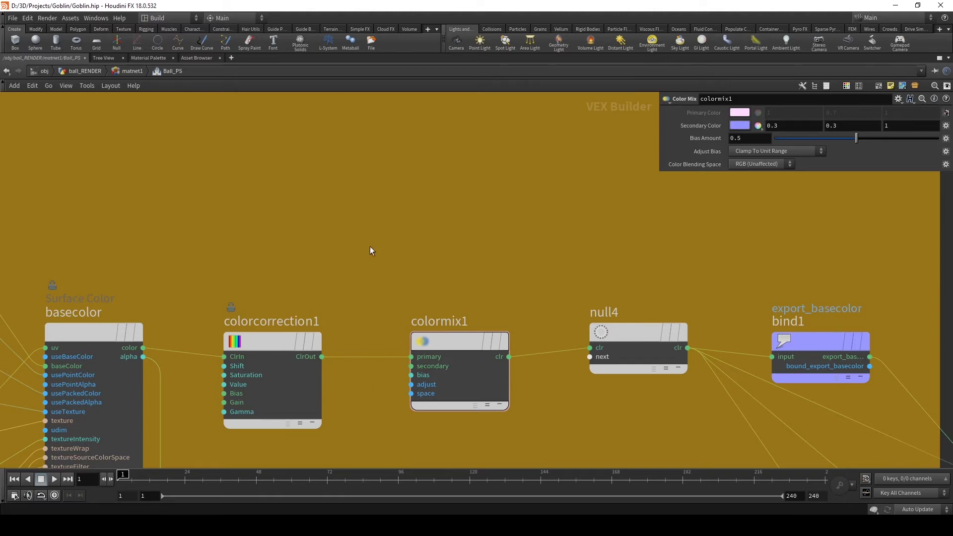
scroll(346, 207, "down", 4)
Step: Add a Constant node const3, then delete it again
scroll(346, 207, "up", 2)
key("Tab")
type("cons")
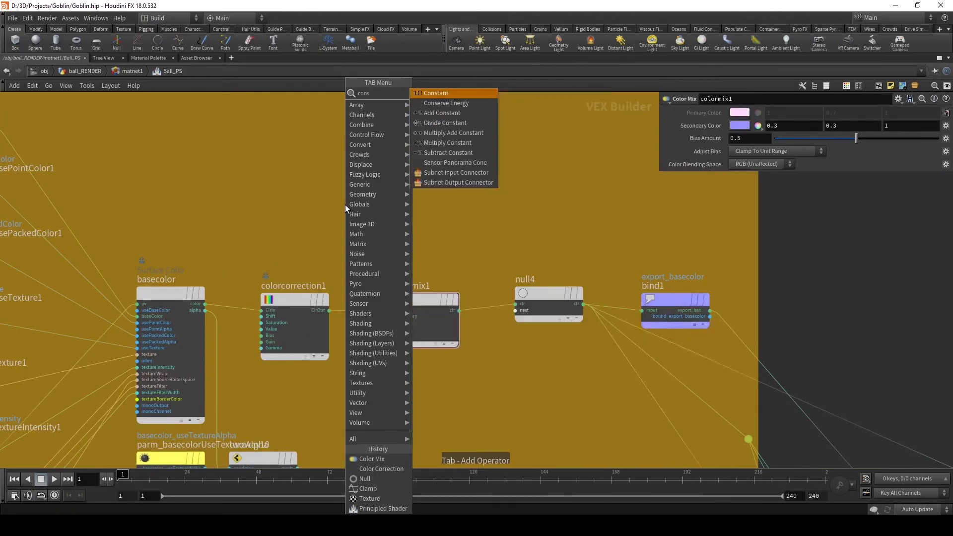
key("Return")
left_click(345, 204)
left_click_drag(337, 202, 261, 189)
left_click_drag(525, 130, 228, 195)
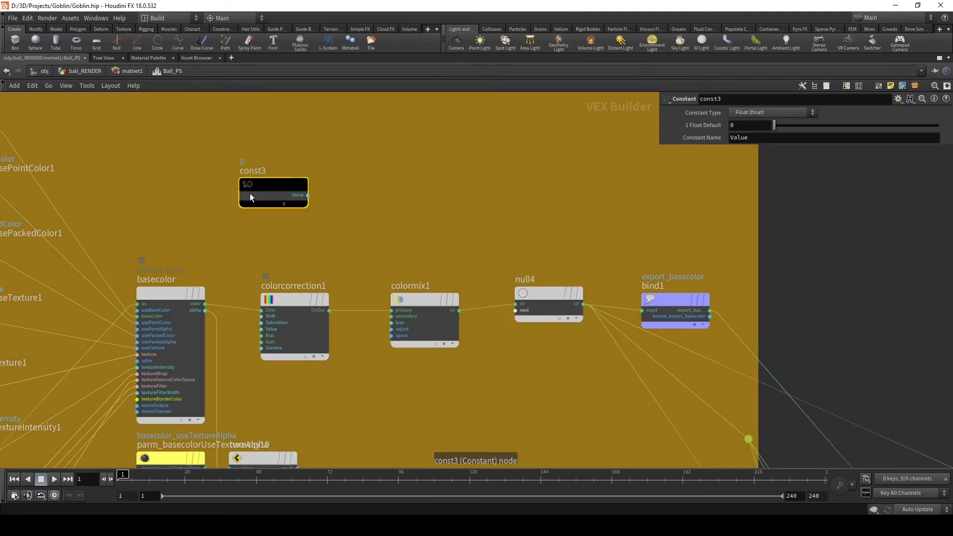
key("Delete")
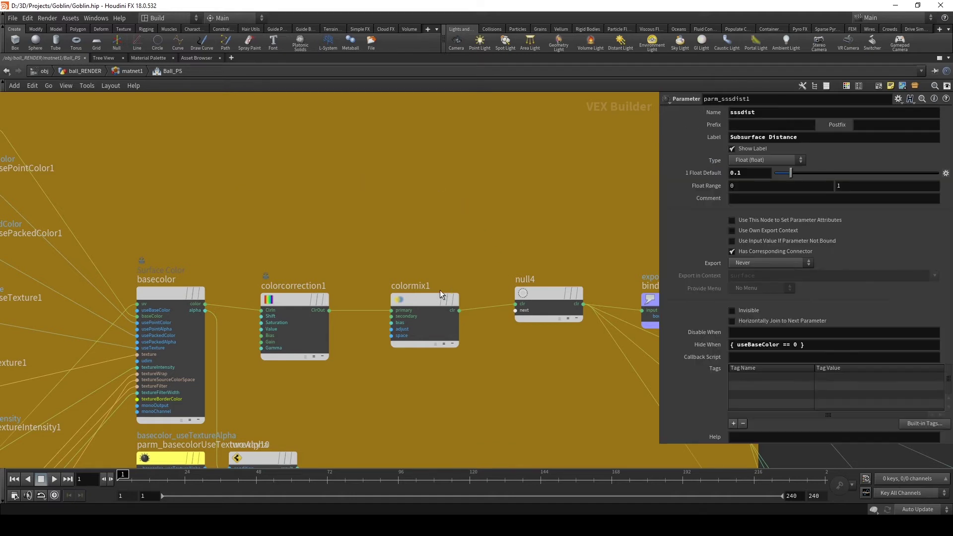
Step: Set colormix1's Secondary Color to dark red (0.5, 0, 0) in the Color Editor
left_click(427, 300)
left_click(737, 126)
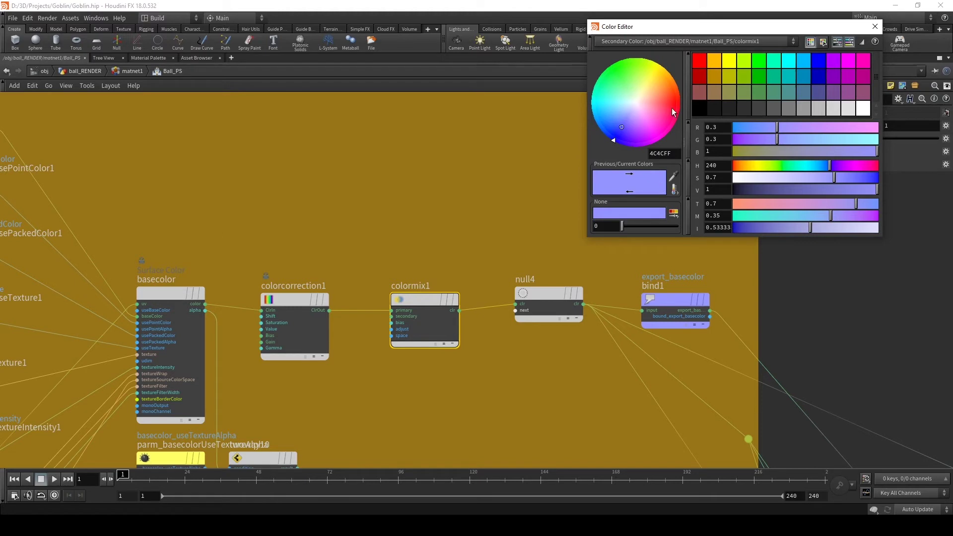
left_click(698, 77)
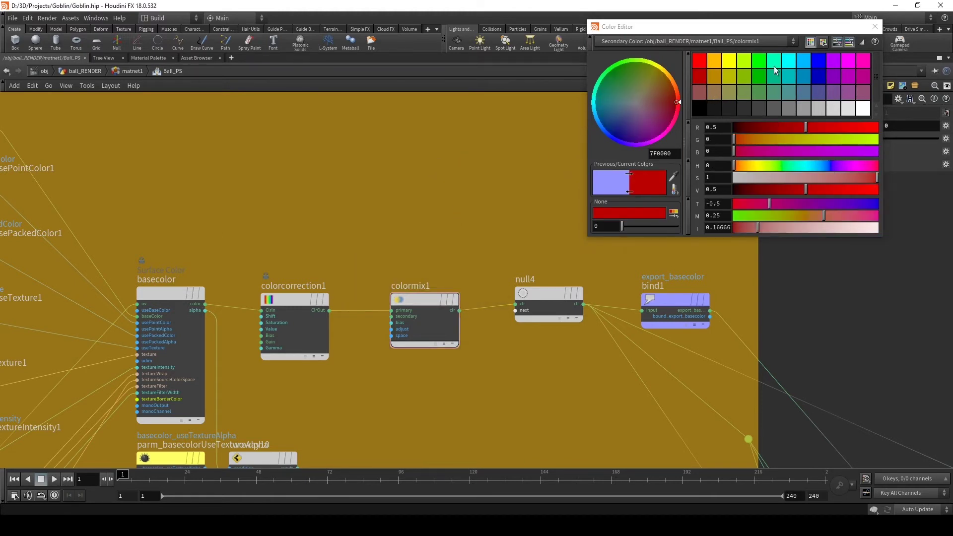
left_click(875, 27)
left_click(754, 135)
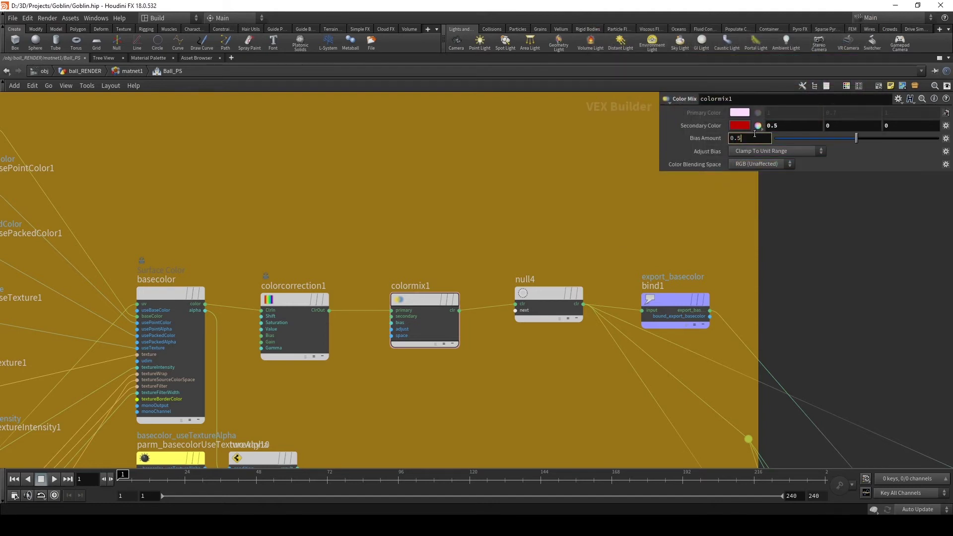
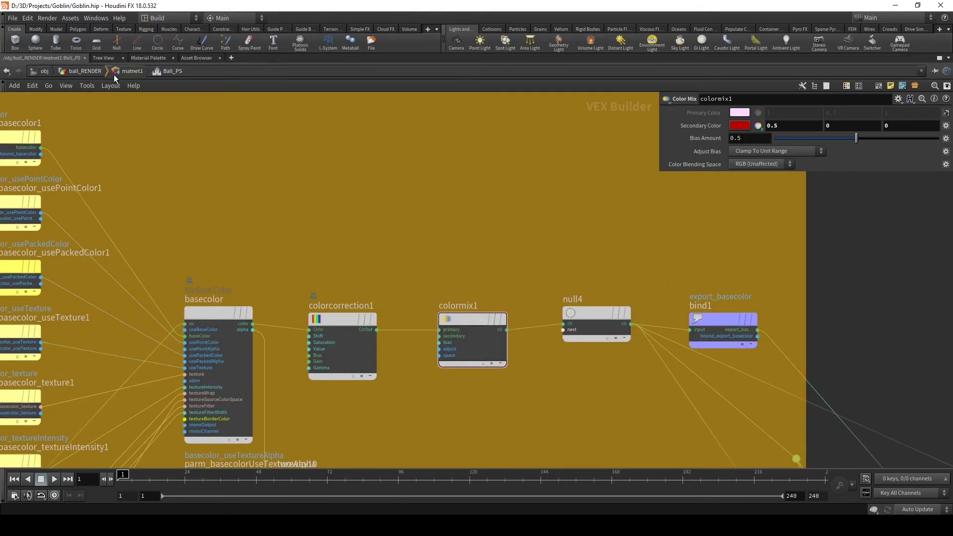
Step: Change Ball_PS's base colour from red to green
left_click(130, 71)
left_click(675, 112)
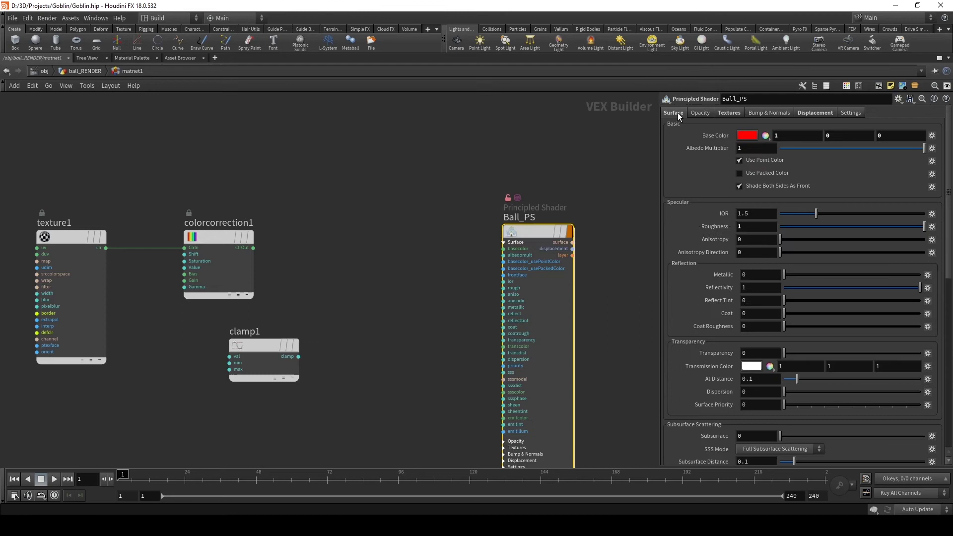
left_click(748, 135)
left_click(758, 62)
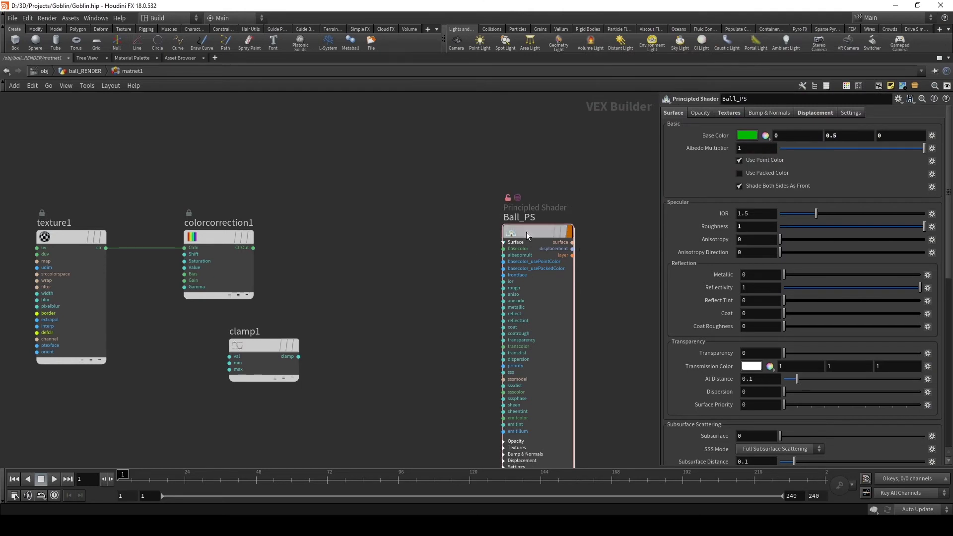
Step: Inside Ball_PS, select colorcorrection1 and colormix1 together and bypass them
double_click(526, 231)
scroll(410, 198, "down", 10)
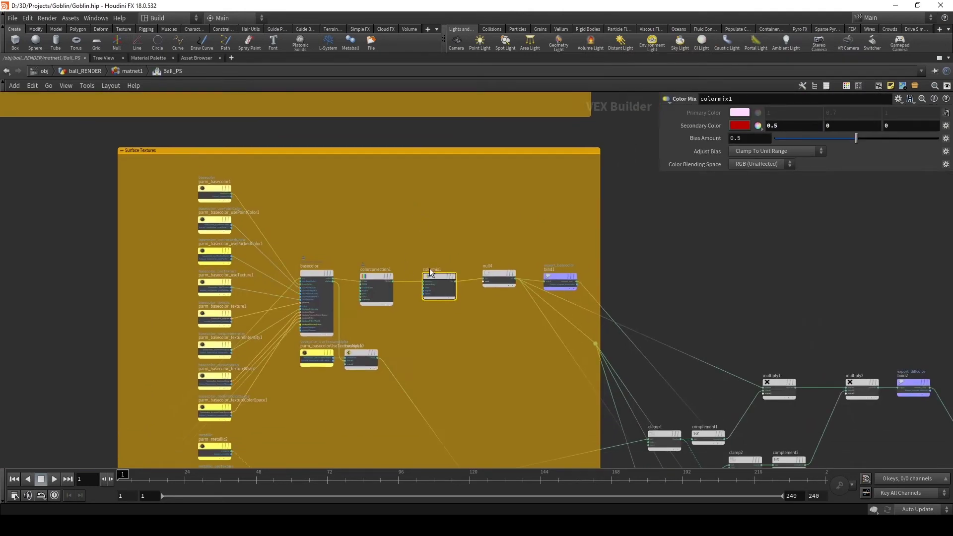
middle_click_drag(475, 258, 461, 360)
scroll(452, 222, "up", 10)
scroll(510, 314, "up", 2)
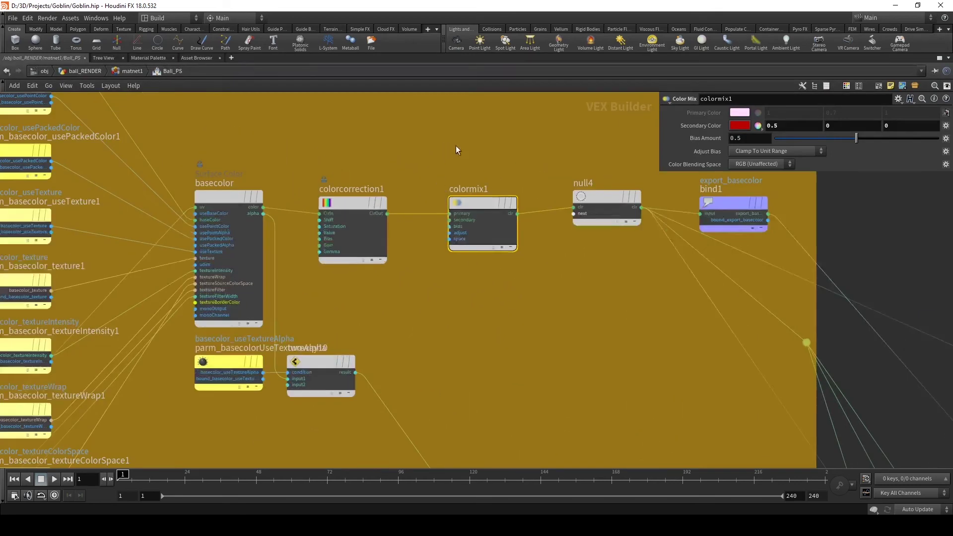
scroll(500, 160, "down", 2)
scroll(485, 180, "up", 4)
left_click_drag(484, 177, 296, 263)
mouse_move(309, 226)
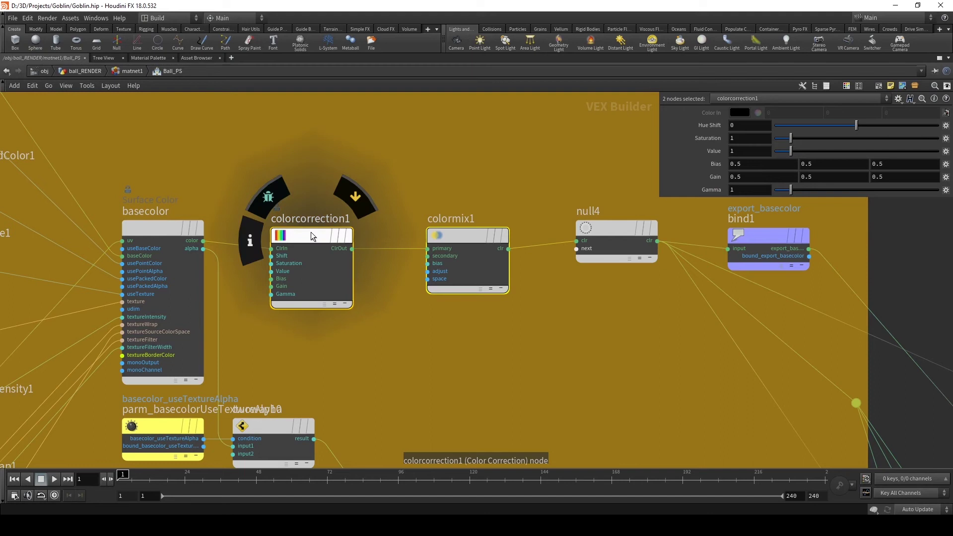
left_click(358, 205)
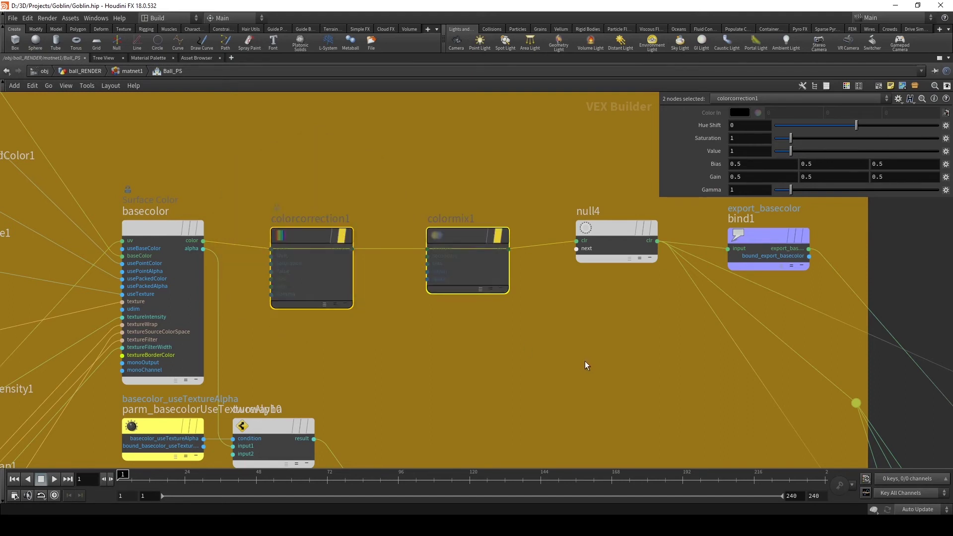
Step: Return from Ball_PS through matnet1 to the object level and clear the selection
scroll(585, 362, "down", 3)
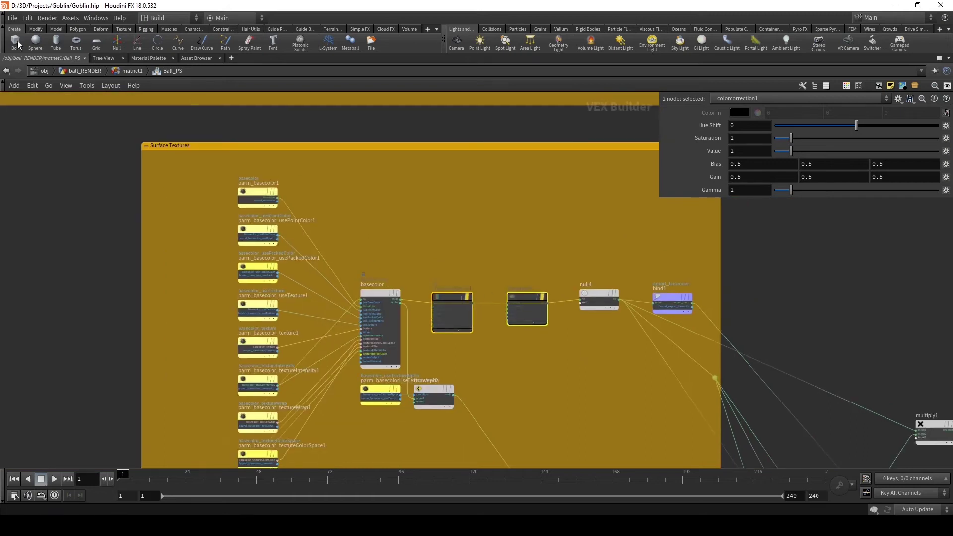
left_click(124, 74)
scroll(293, 173, "down", 3)
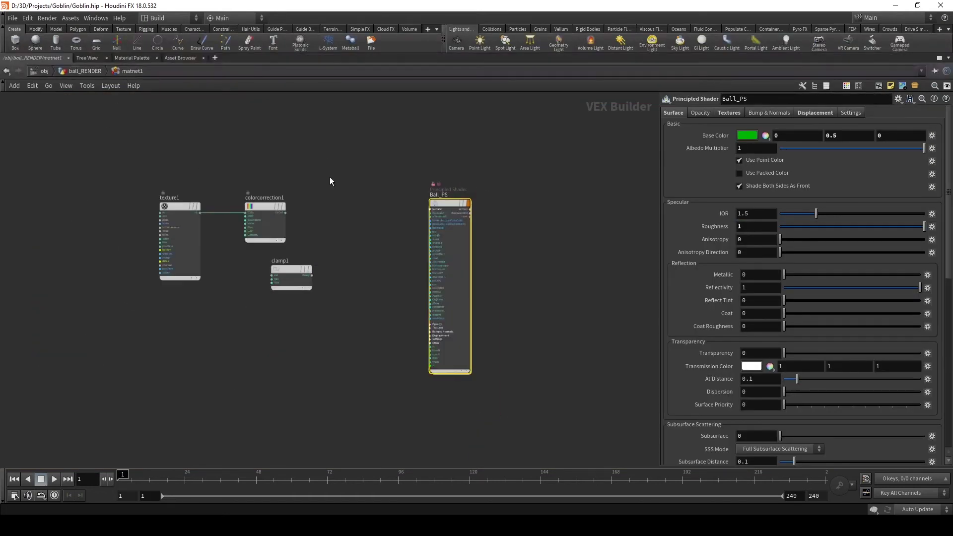
scroll(379, 197, "up", 4)
scroll(379, 197, "down", 1)
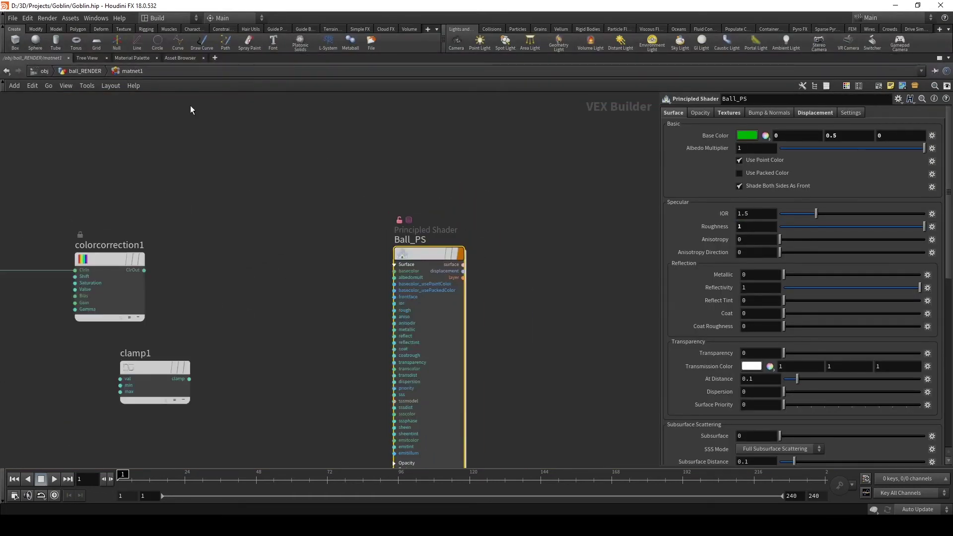
left_click(74, 71)
left_click(286, 197)
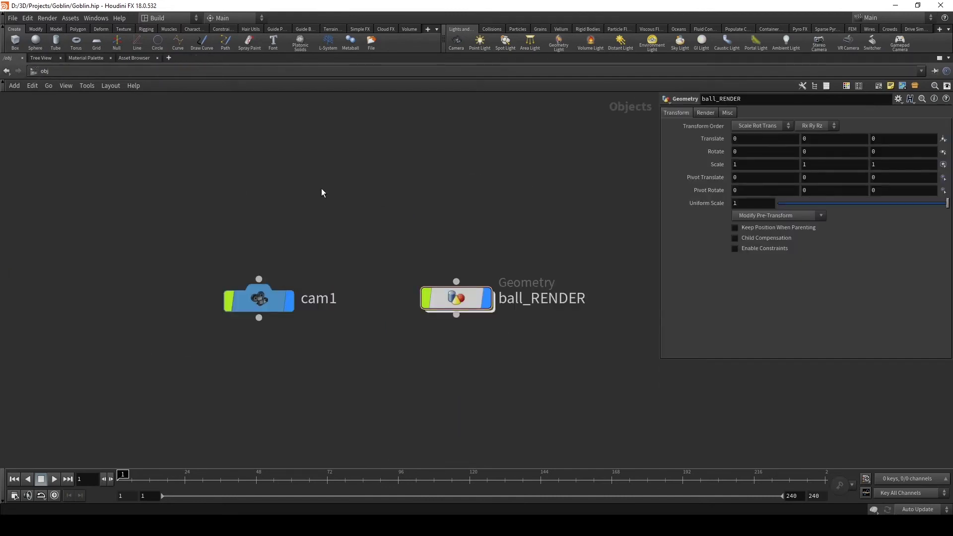
Step: Restore the full layout and navigate the 3D view around the grid
key("ctrl+b")
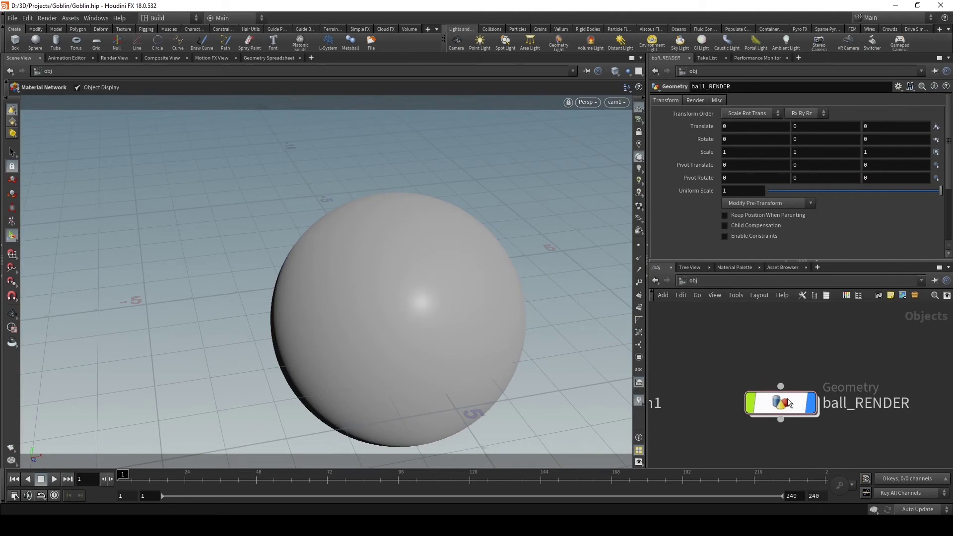
scroll(789, 335, "down", 6)
scroll(787, 335, "up", 3)
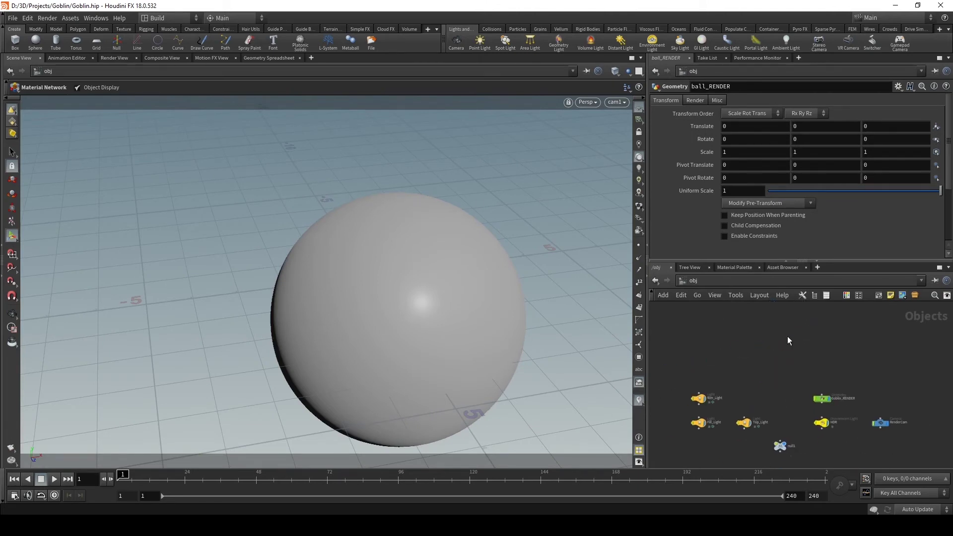
key("Escape")
right_click_drag(326, 228, 137, 251)
left_click_drag(138, 251, 468, 217)
middle_click_drag(468, 217, 417, 260)
key("s")
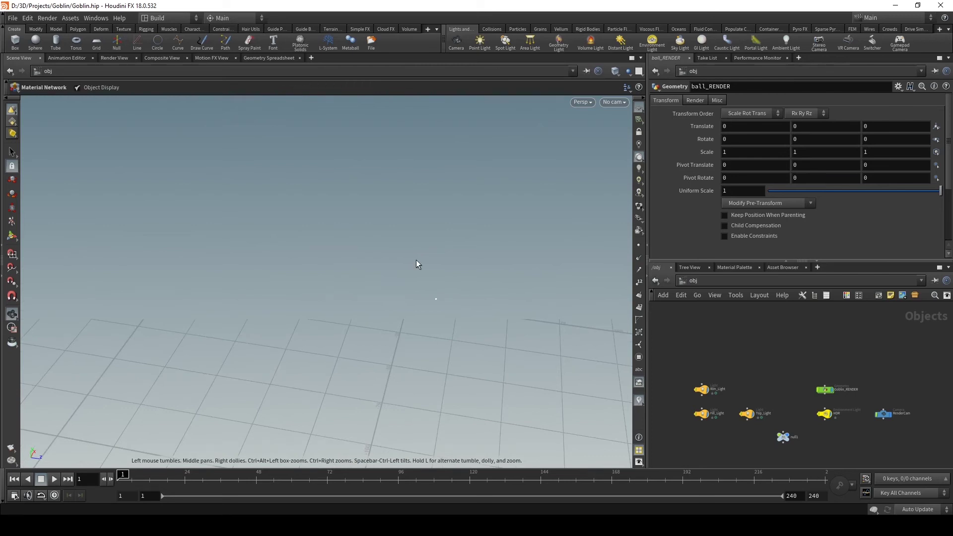
Step: Frame the goblin head and its lights, orbit around them, and pan the network to RenderCam
key("space+h")
left_click_drag(239, 180, 417, 224)
left_click_drag(325, 323, 307, 234)
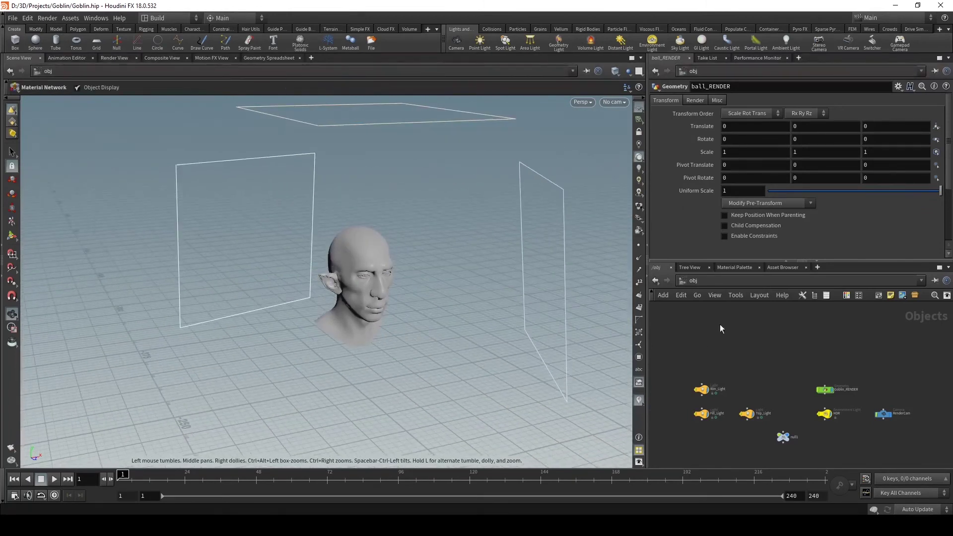
scroll(721, 328, "up", 6)
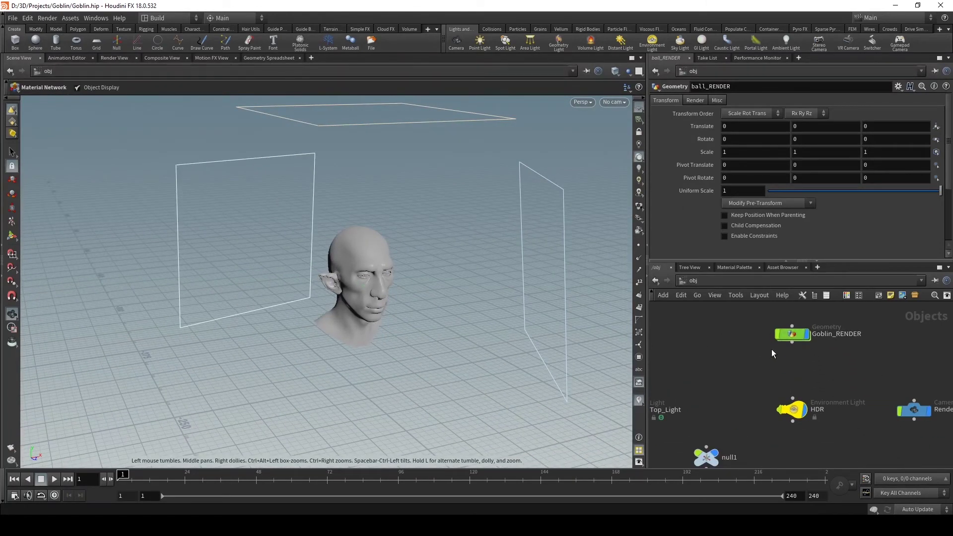
middle_click_drag(785, 357, 760, 405)
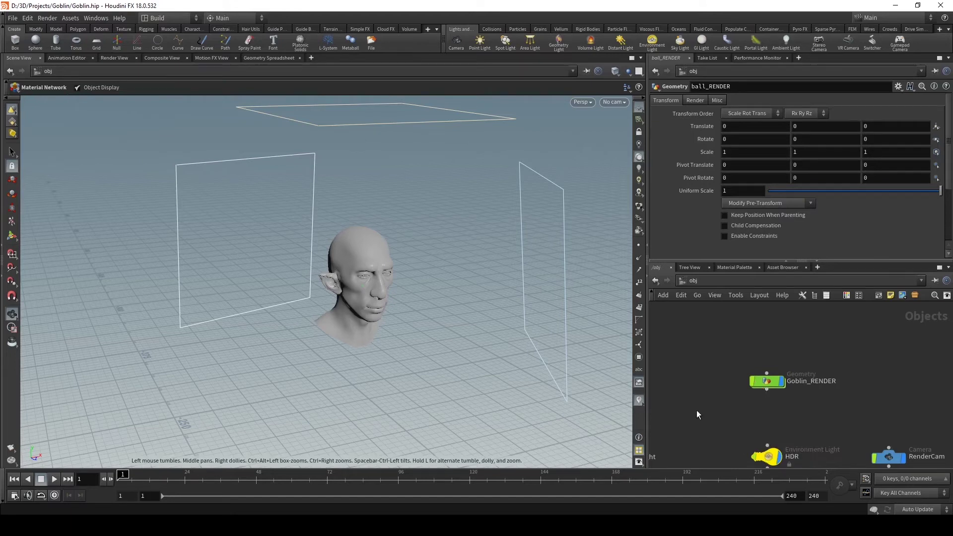
Step: Go inside Goblin_RENDER and review the Alembic node's parameters
double_click(767, 381)
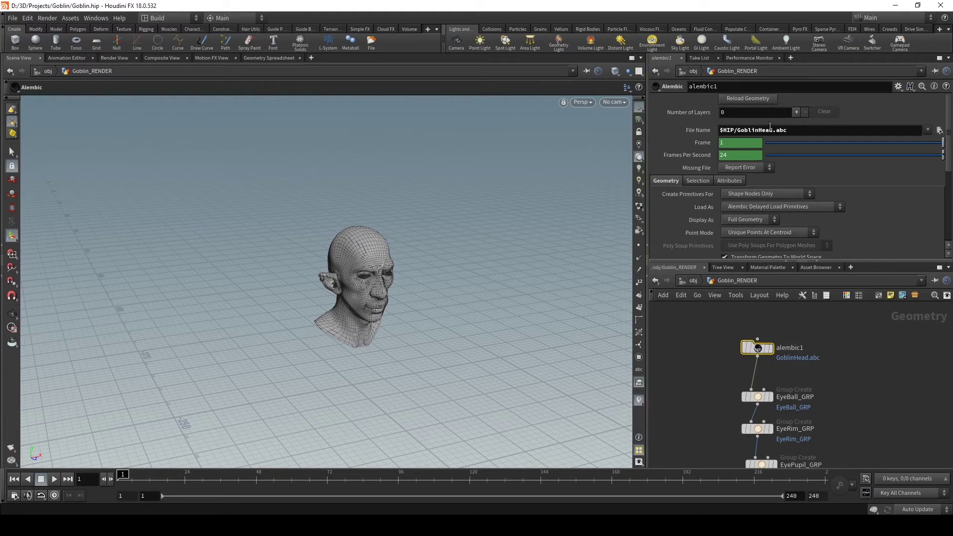
scroll(670, 202, "down", 3)
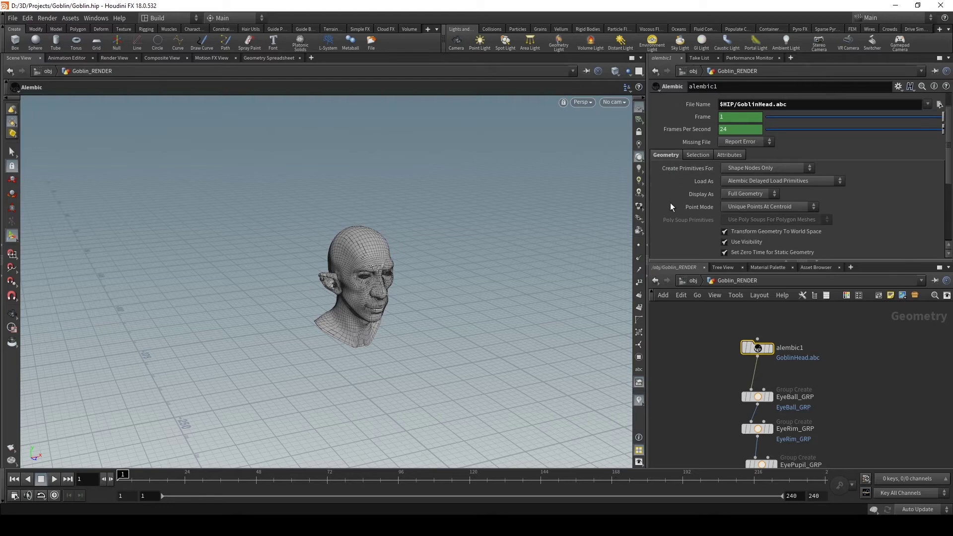
scroll(670, 203, "up", 2)
scroll(679, 181, "down", 2)
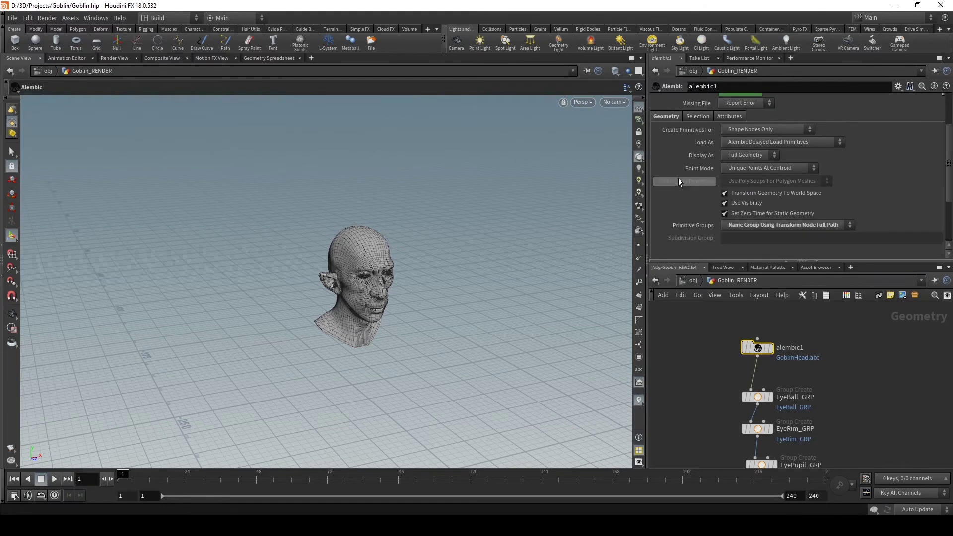
scroll(679, 225, "up", 1)
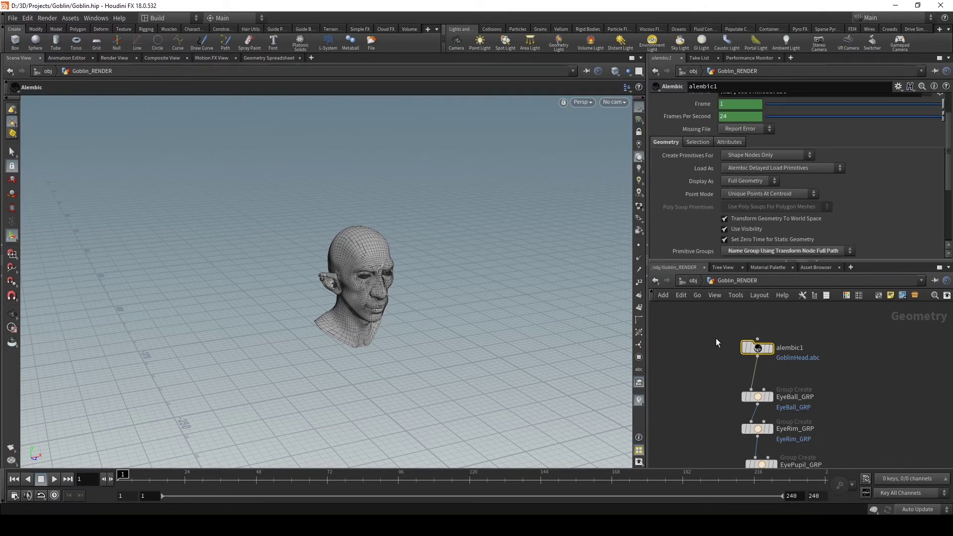
scroll(686, 193, "down", 2)
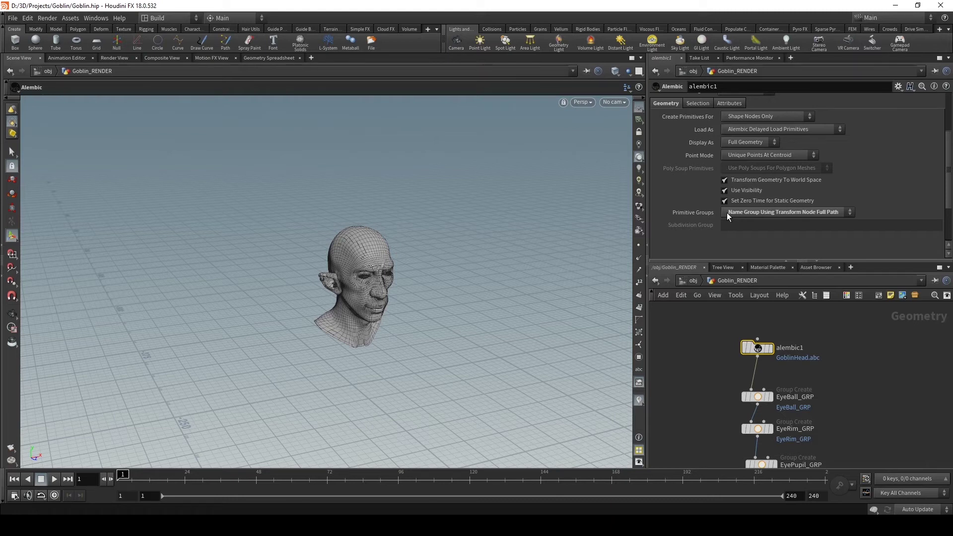
scroll(698, 225, "up", 5)
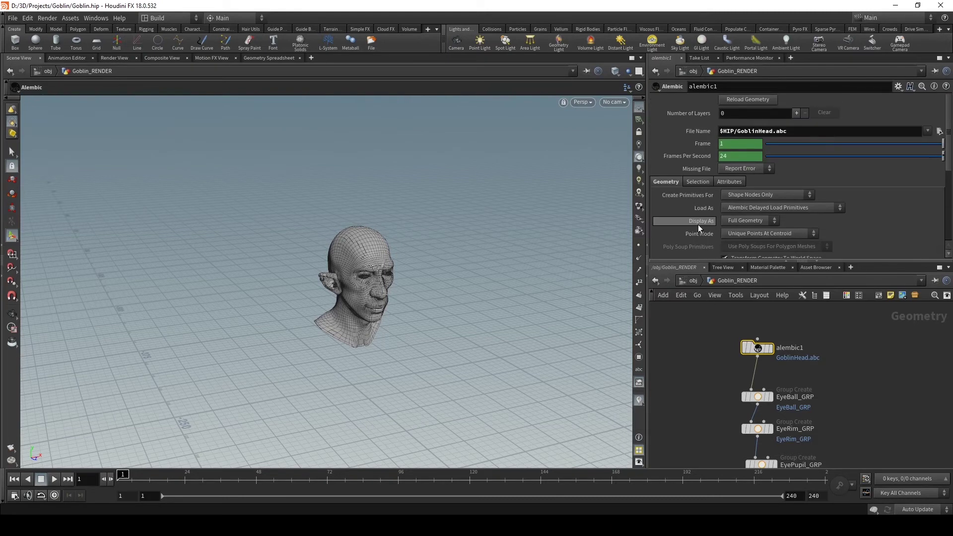
scroll(685, 242, "down", 6)
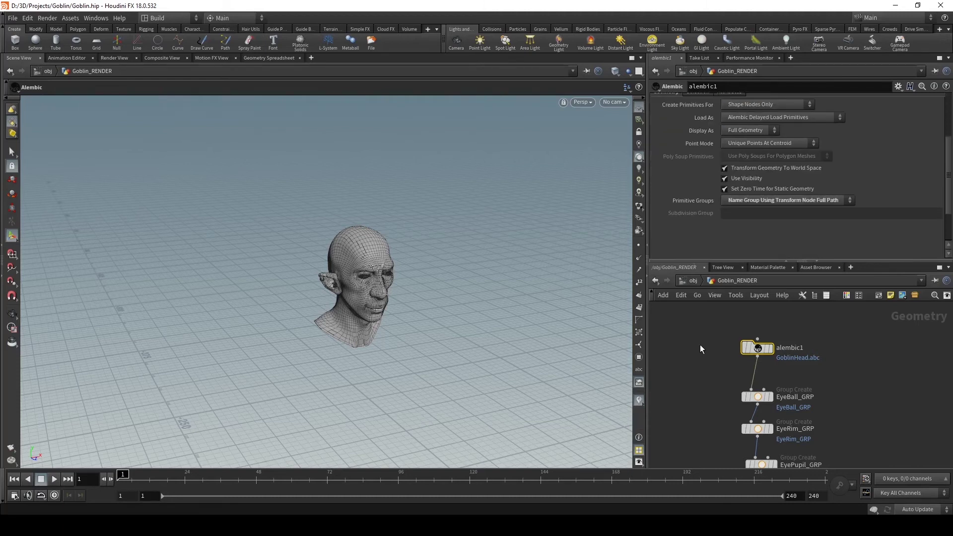
Step: Give alembic1 the display flag so the head shows shaded, and open its node info
mouse_move(759, 348)
scroll(757, 347, "up", 3)
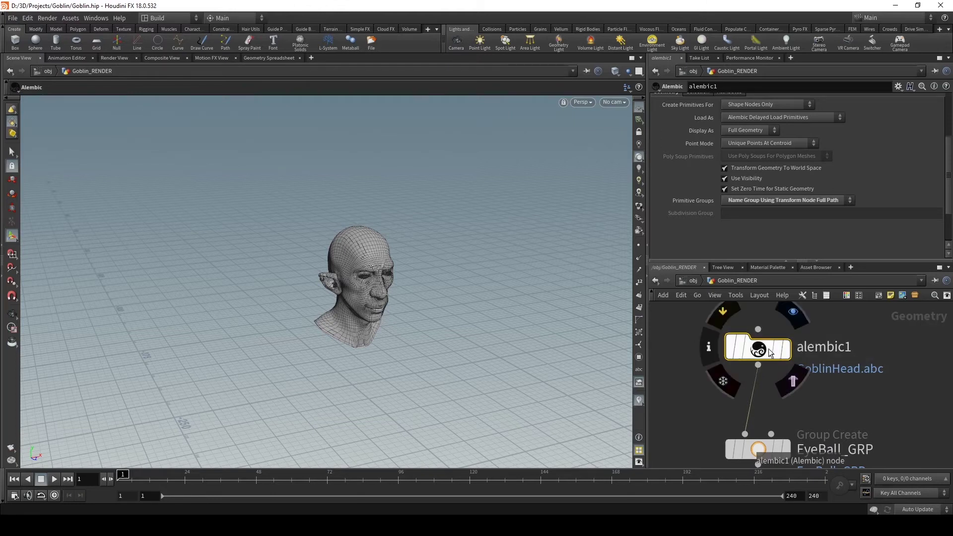
left_click(801, 322)
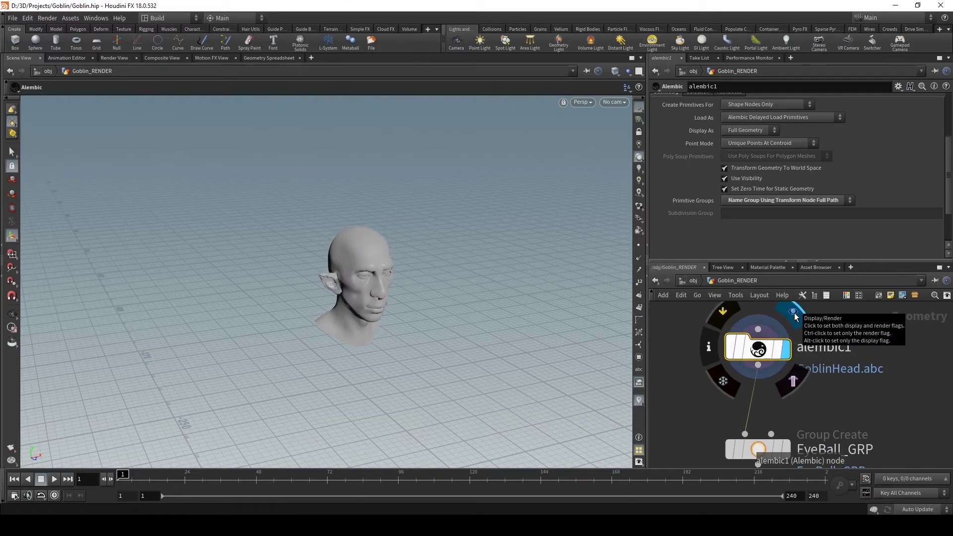
left_click(708, 347)
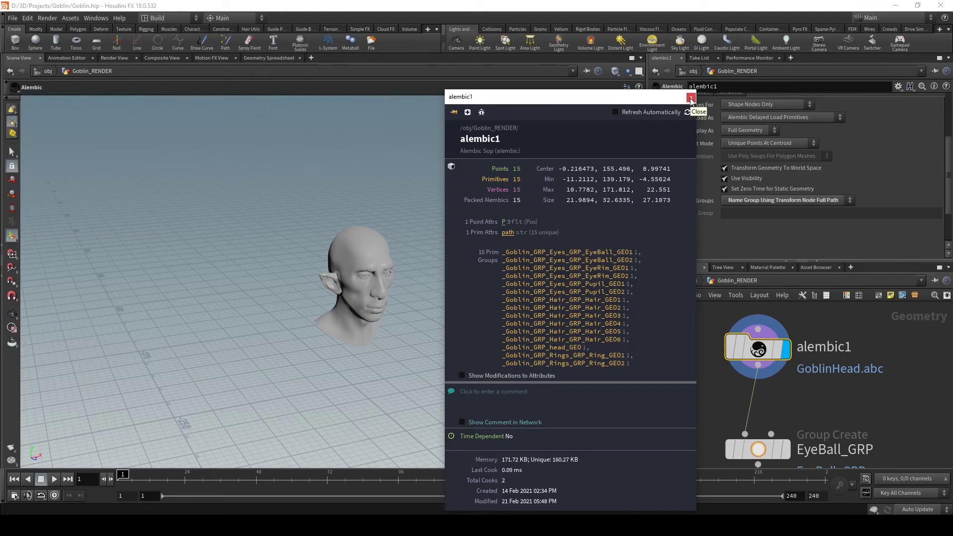
Step: Close alembic1's info window and reposition the network view
left_click(690, 99)
scroll(741, 314, "down", 5)
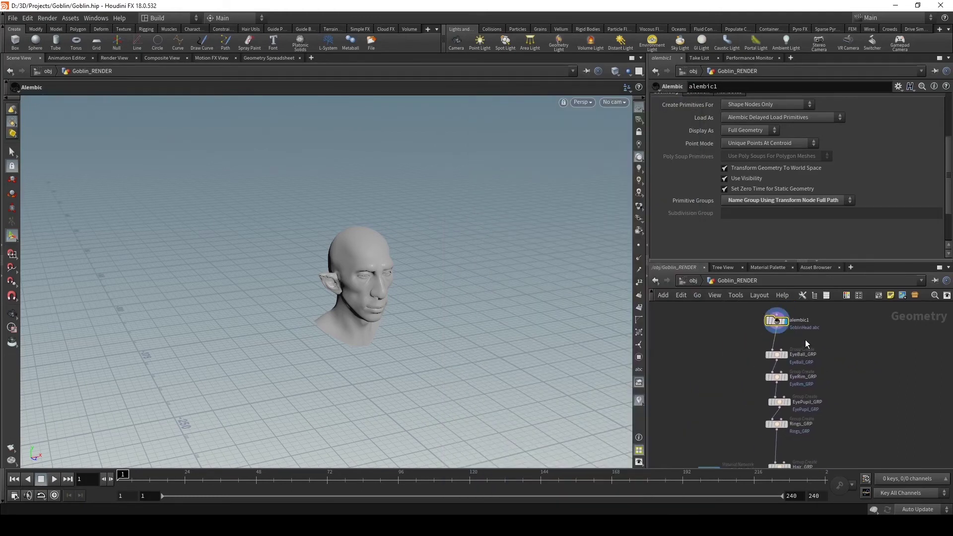
left_click(774, 372)
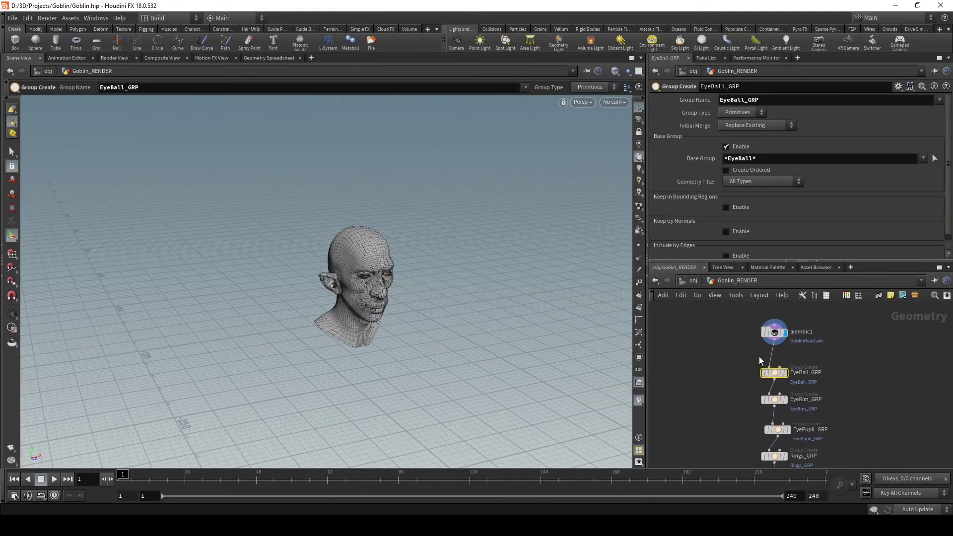
scroll(733, 365, "up", 3)
left_click(704, 394)
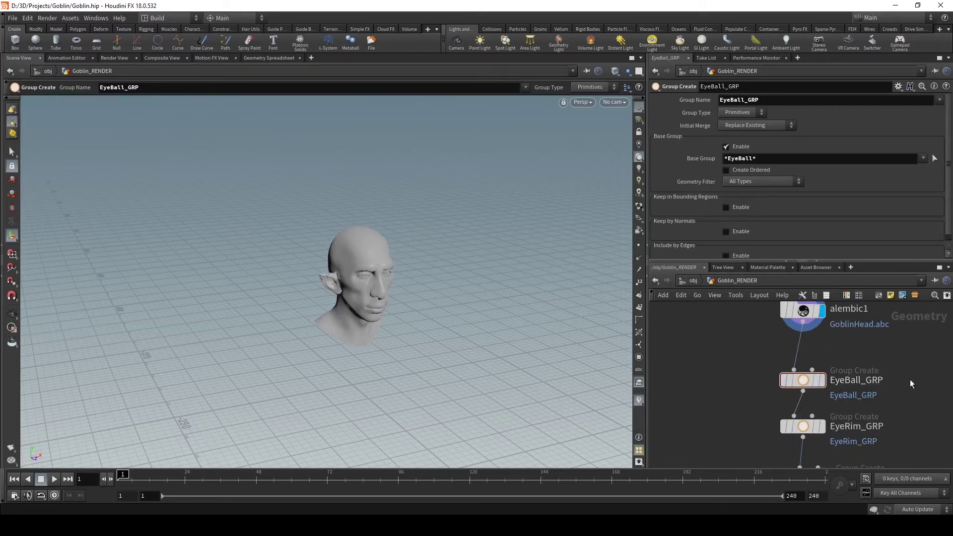
middle_click_drag(909, 379, 835, 398)
scroll(835, 398, "down", 1)
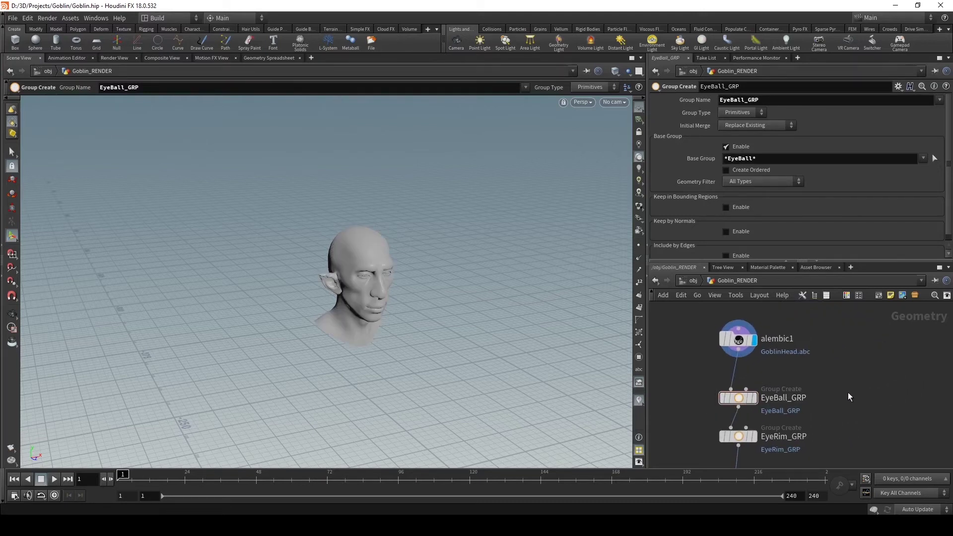
Step: Add Group Create node group1 fed by alembic1, base group _Goblin_GRP_Eyes_GRP_EyeBall_GEO1
key("Tab")
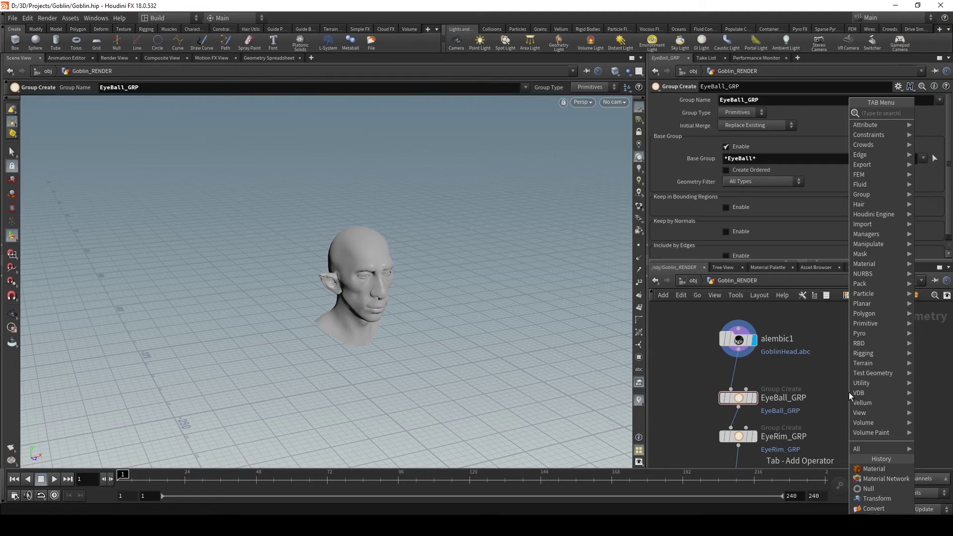
type("group create")
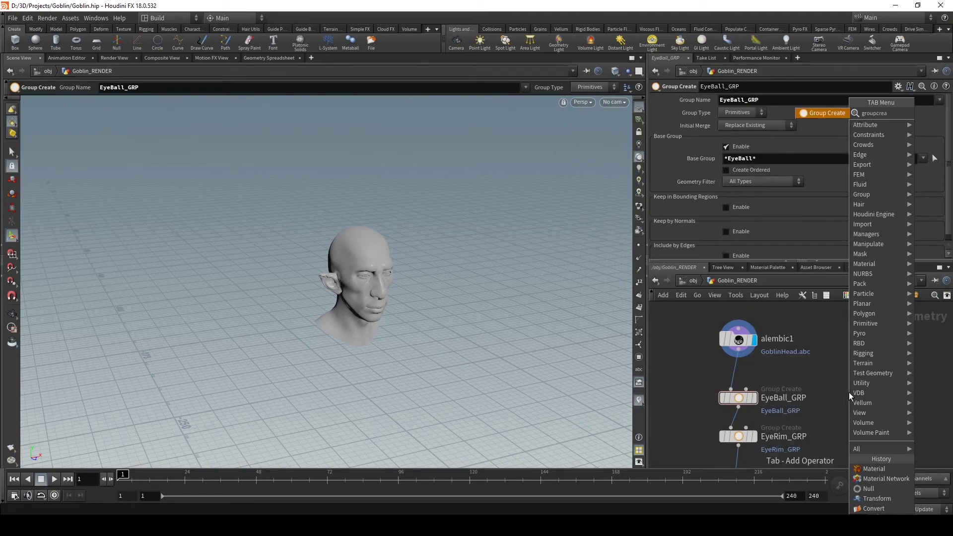
key("Return")
left_click(848, 392)
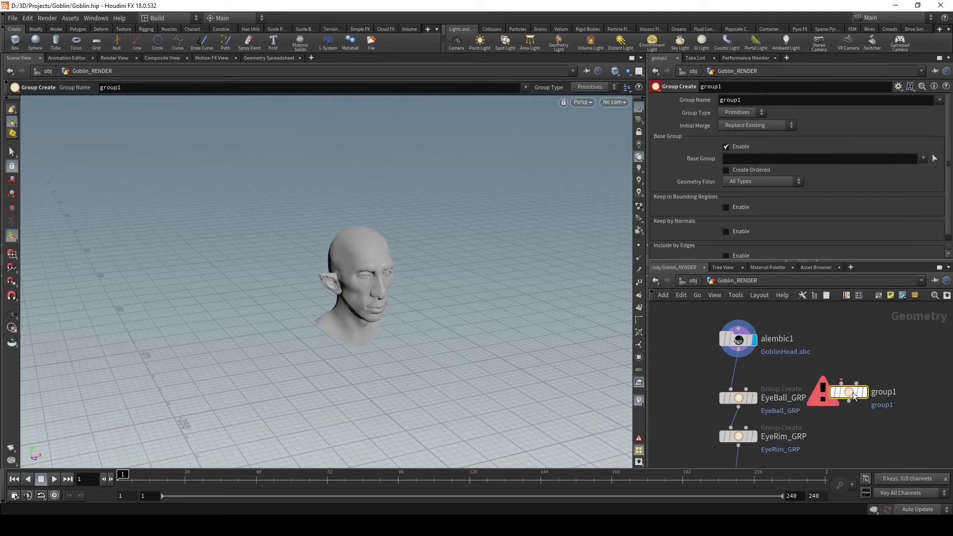
left_click(842, 381)
left_click_drag(803, 377, 738, 355)
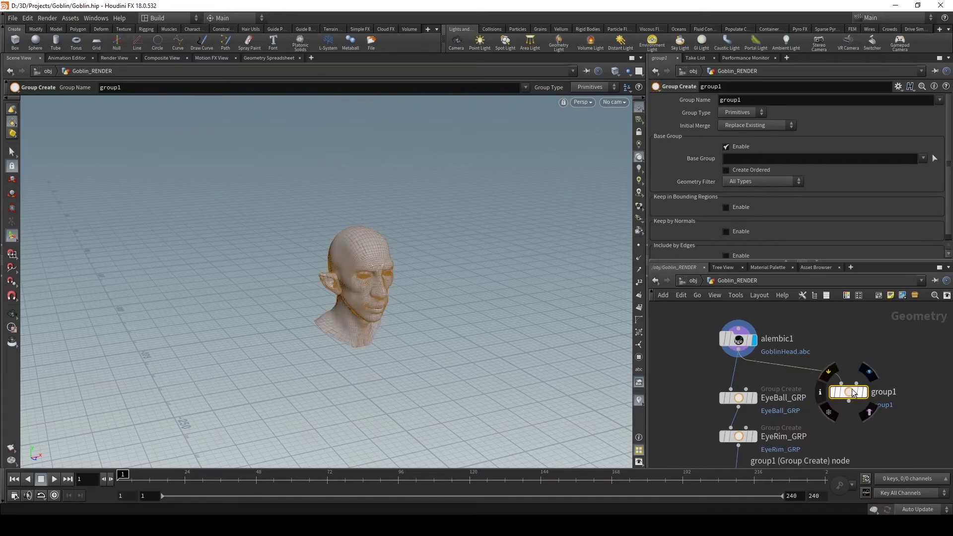
left_click(847, 401)
key("Escape")
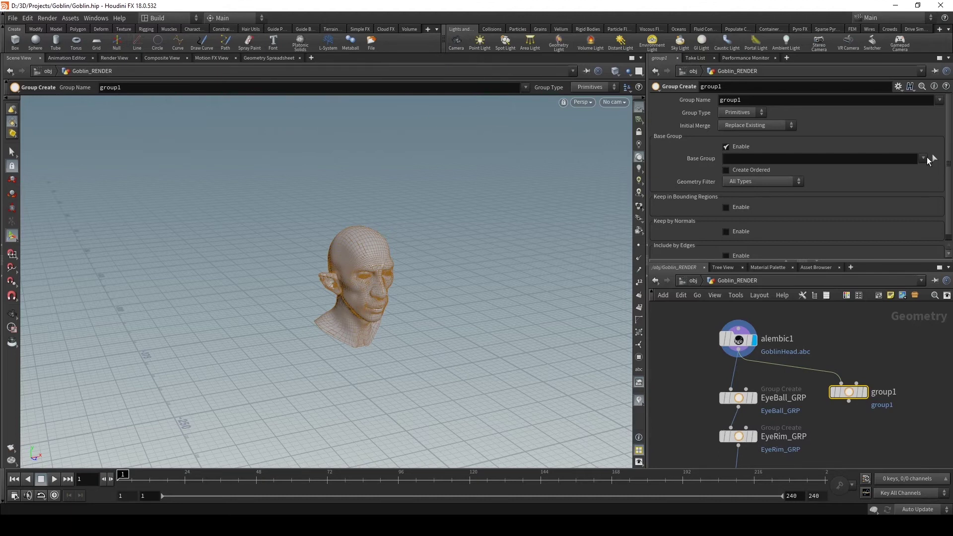
left_click(925, 158)
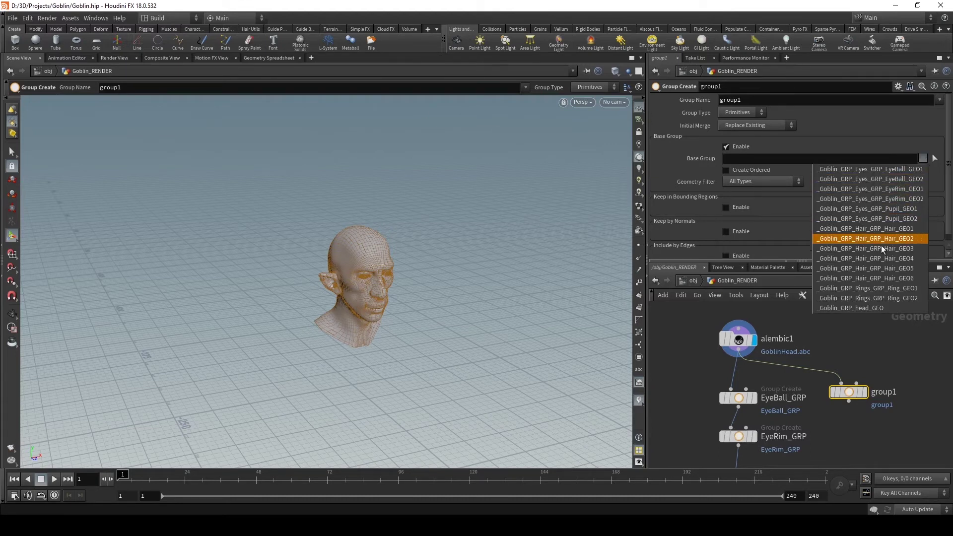
left_click(883, 169)
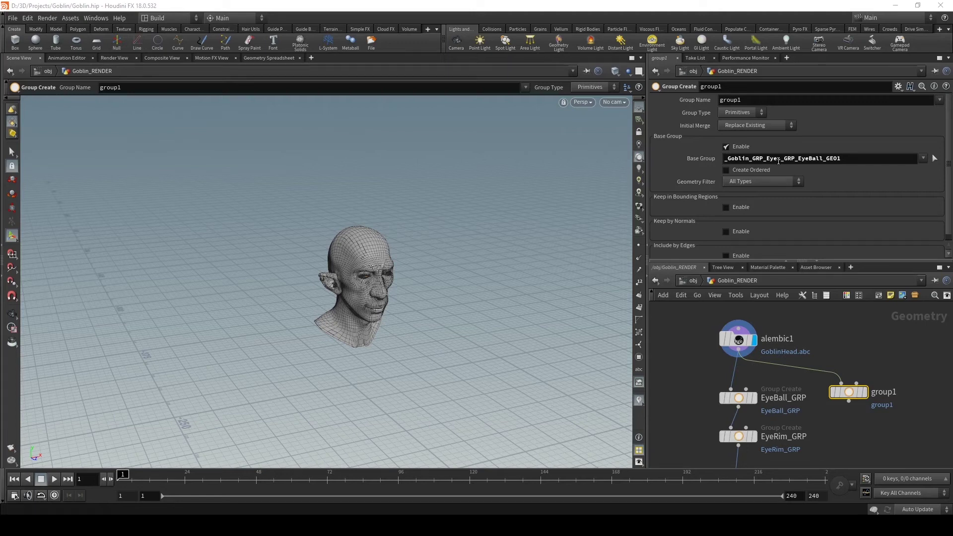
Step: Set group1's base group to *EyeBall, display group1, and frame the head
double_click(833, 160)
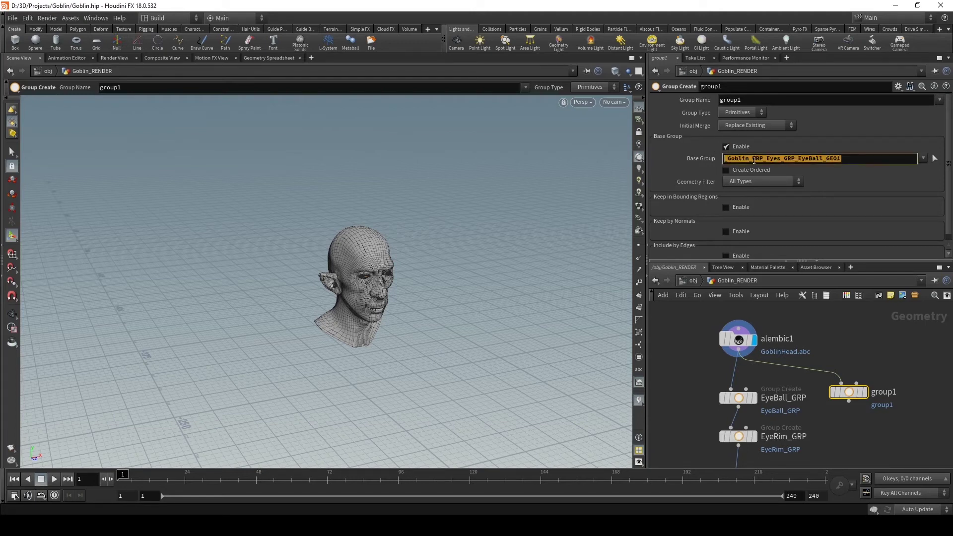
type("*")
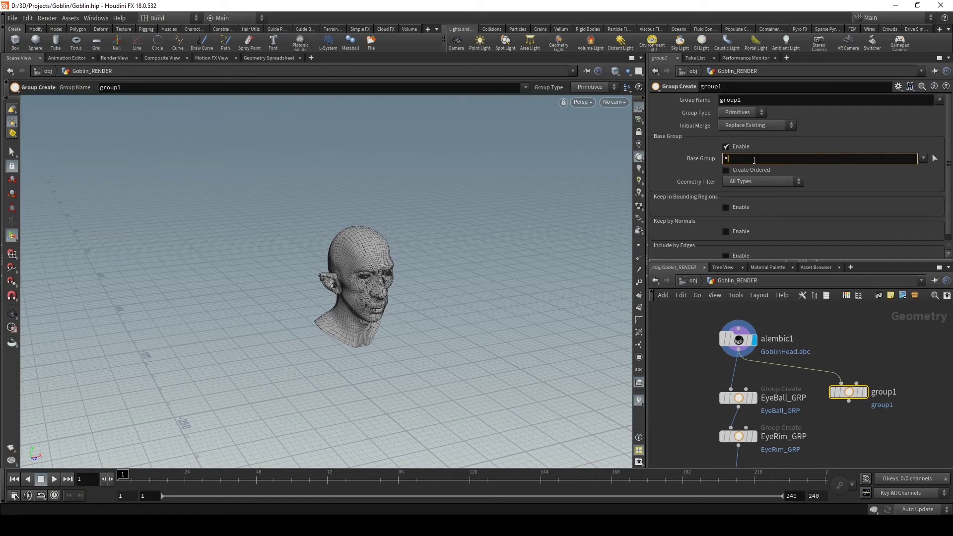
type("EyeBall")
key("Return")
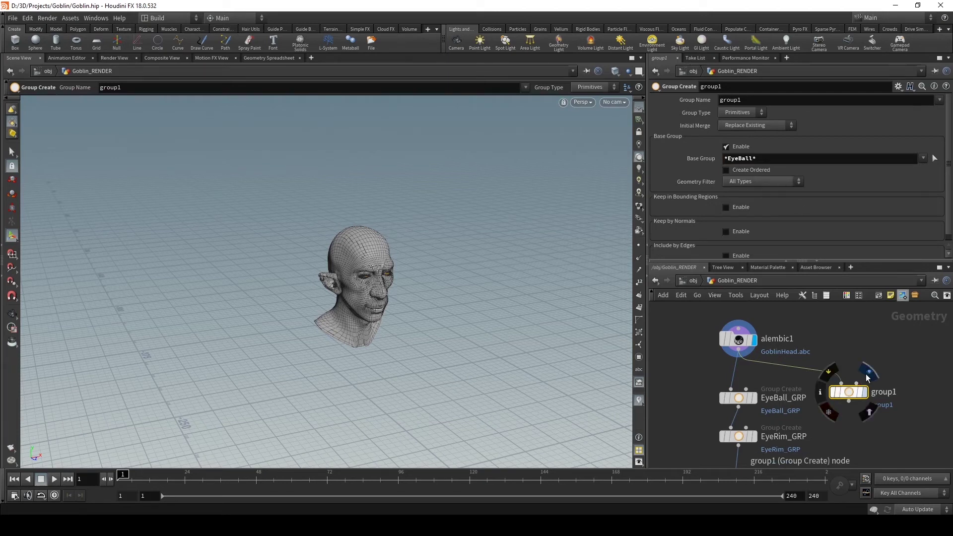
left_click(868, 374)
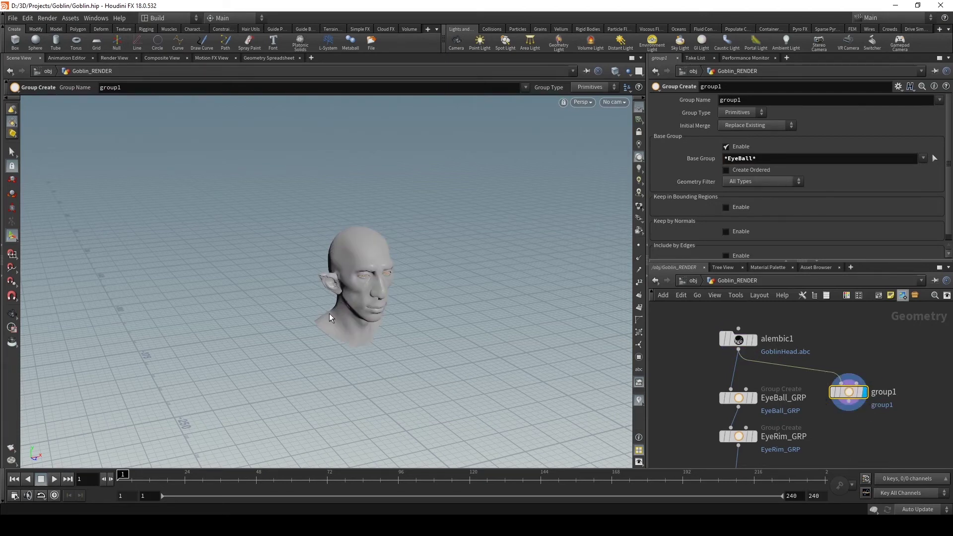
key("Escape")
key("f")
scroll(405, 208, "up", 2)
key("Return")
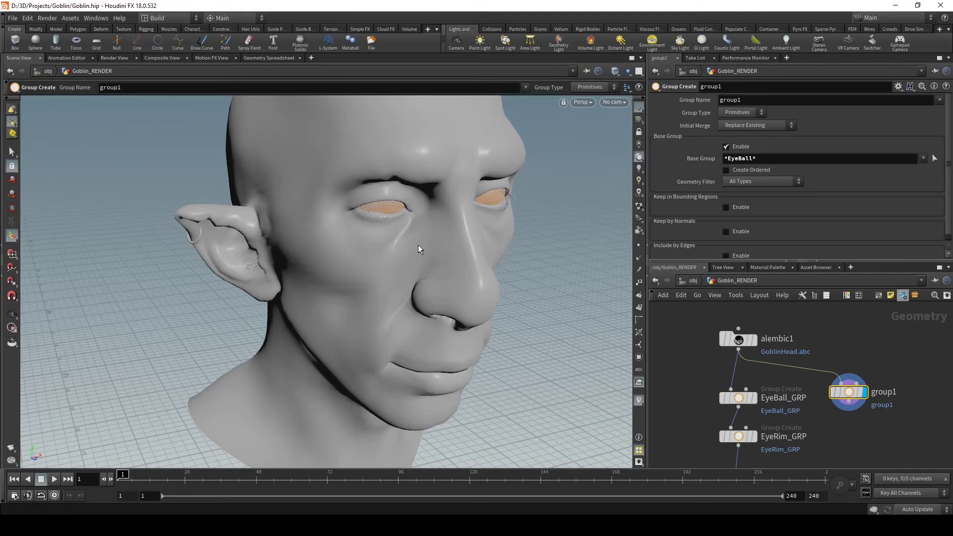
Step: Check the available geometry group names, then select alembic1 to view its import parameters
left_click(640, 357)
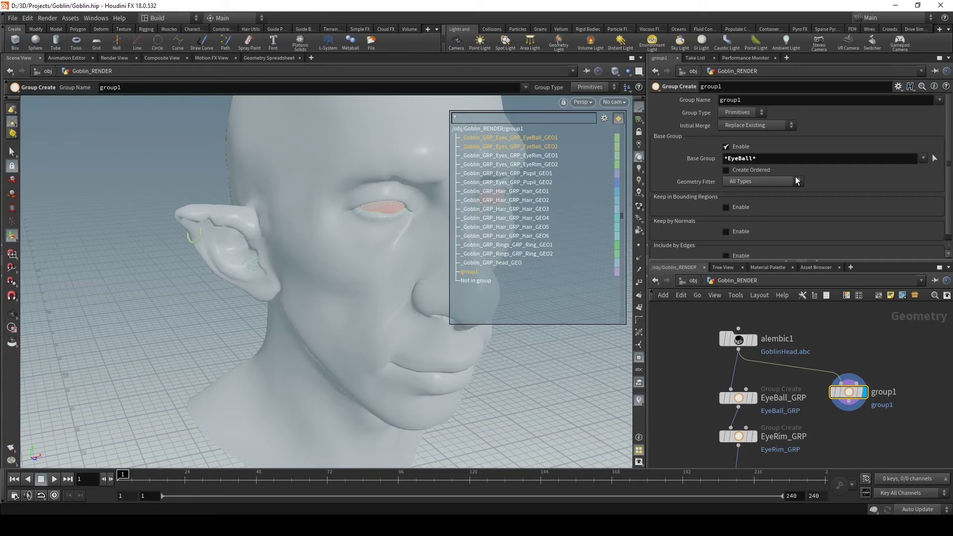
left_click(923, 158)
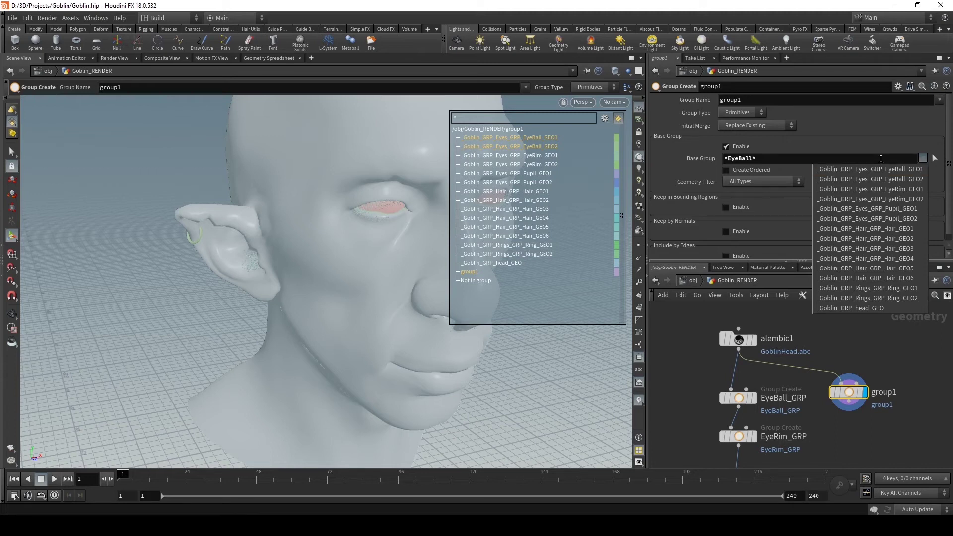
key("Escape")
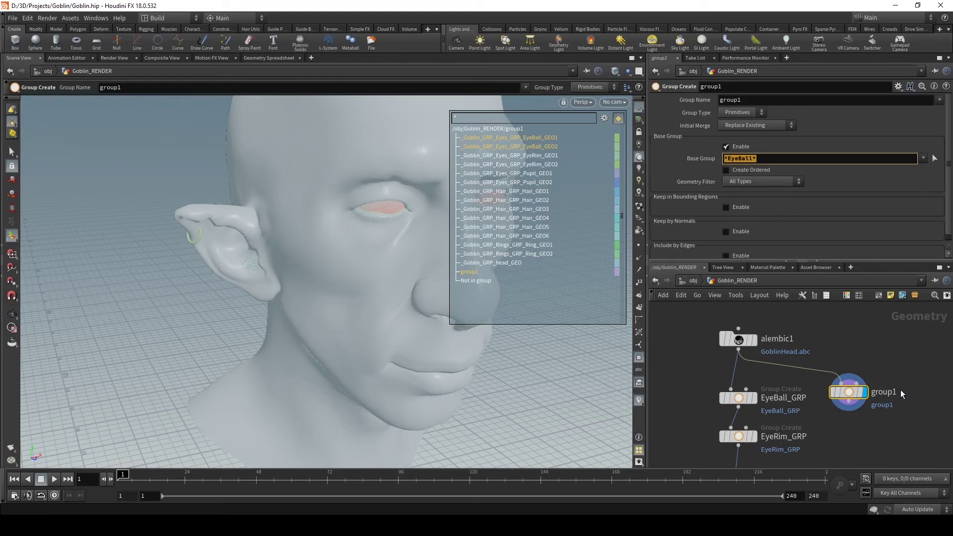
scroll(710, 361, "down", 3)
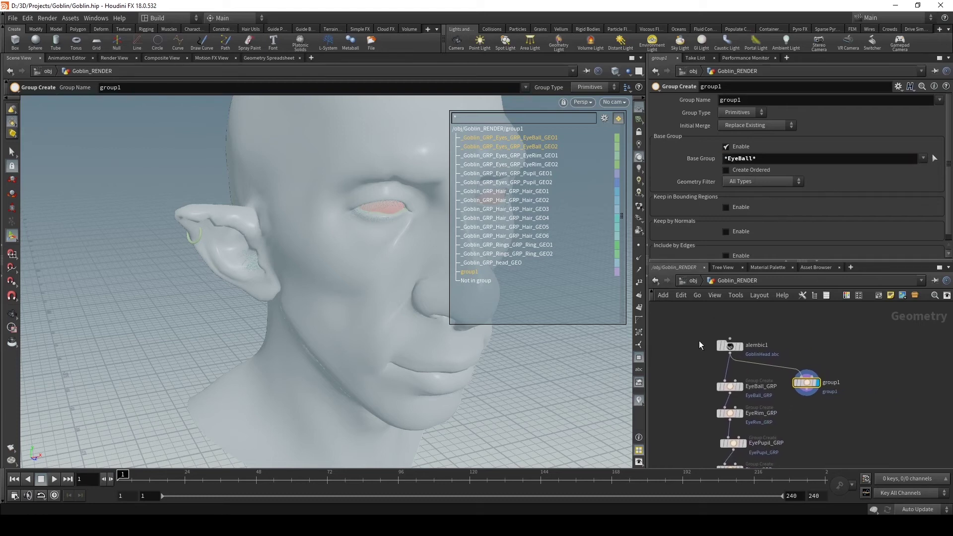
left_click(728, 345)
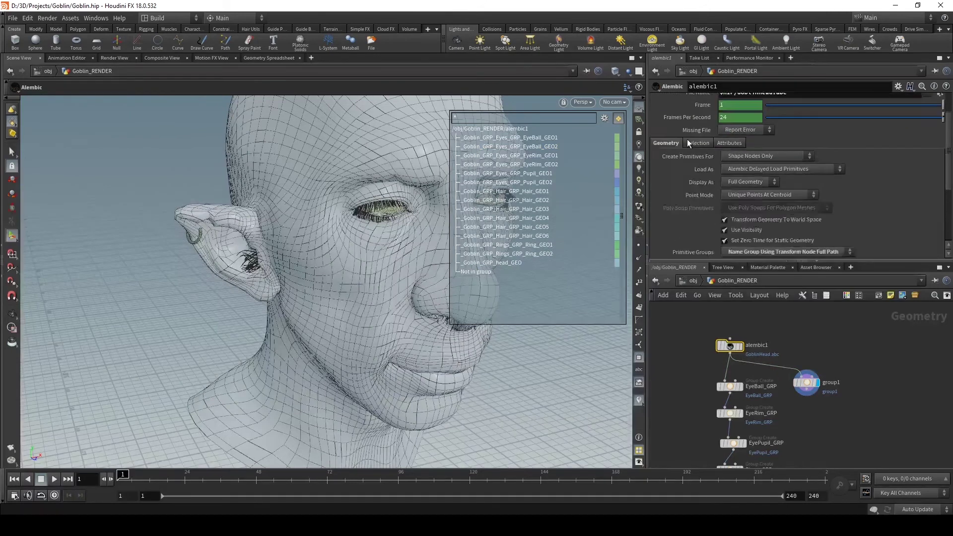
scroll(687, 143, "up", 3)
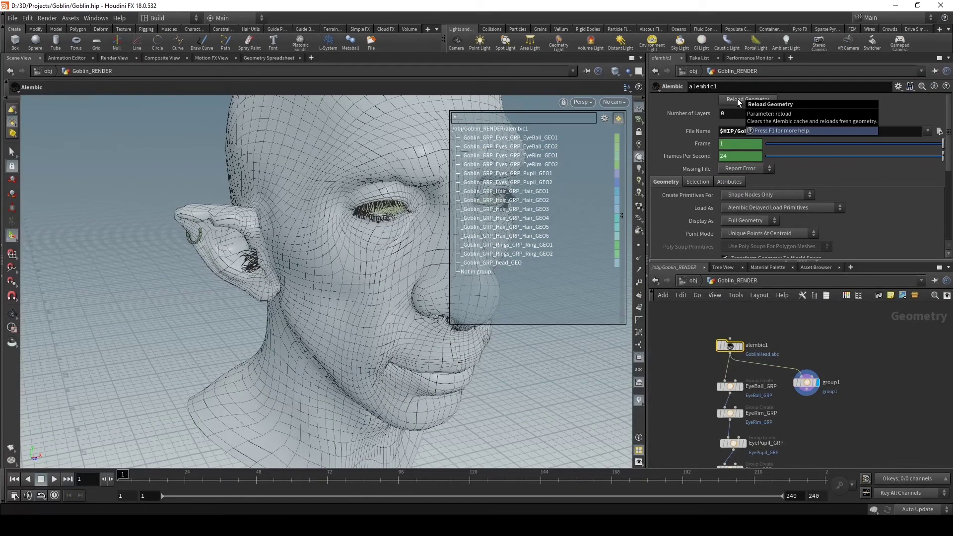
Step: Delete group1 and place a new, unconnected Blast node blast1 in the network
mouse_move(860, 364)
left_mouse_down()
mouse_move(865, 375)
mouse_move(789, 401)
left_mouse_up()
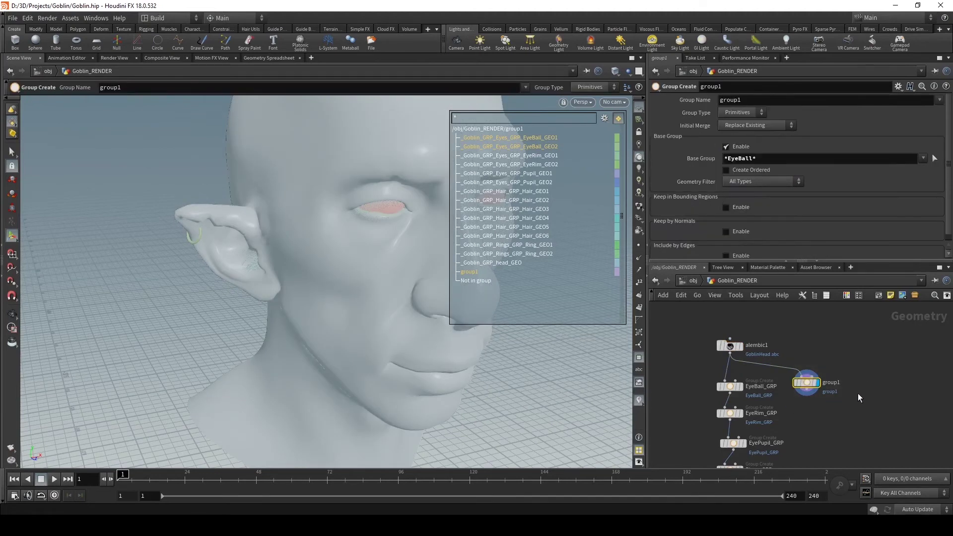
key("Delete")
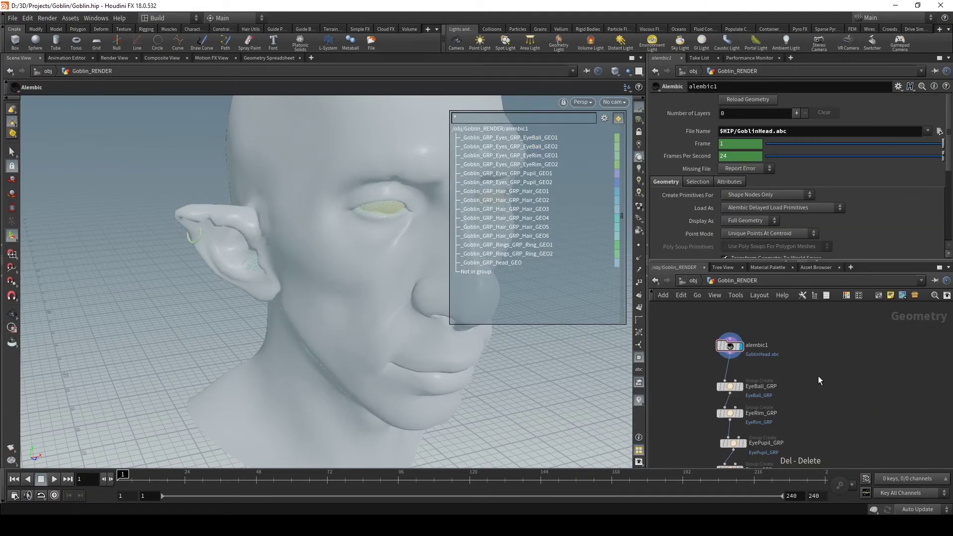
key("Tab")
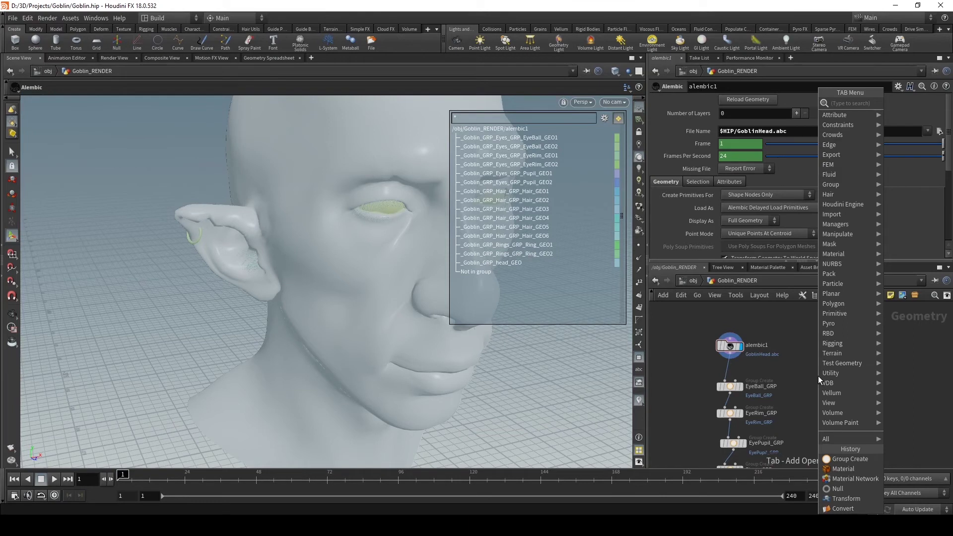
type("blast")
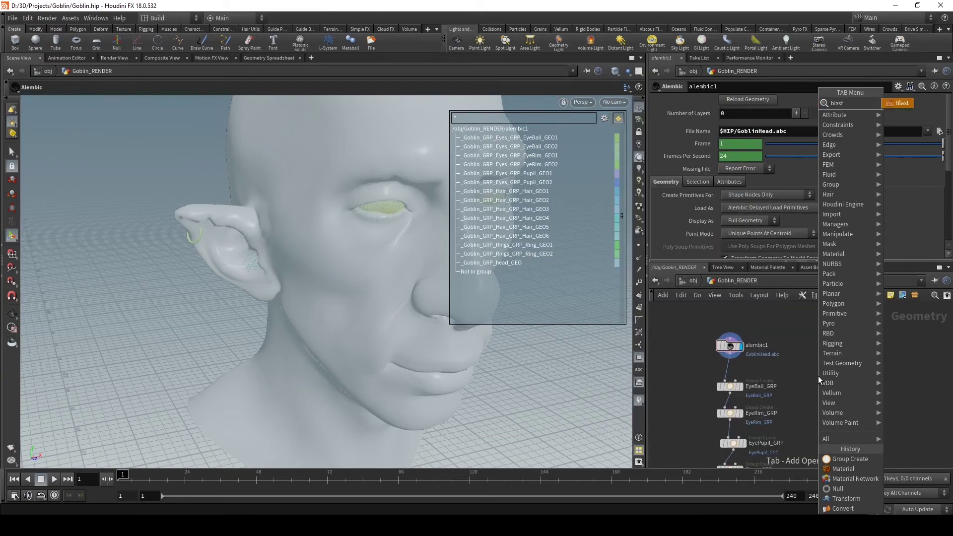
key("Return")
left_click(818, 377)
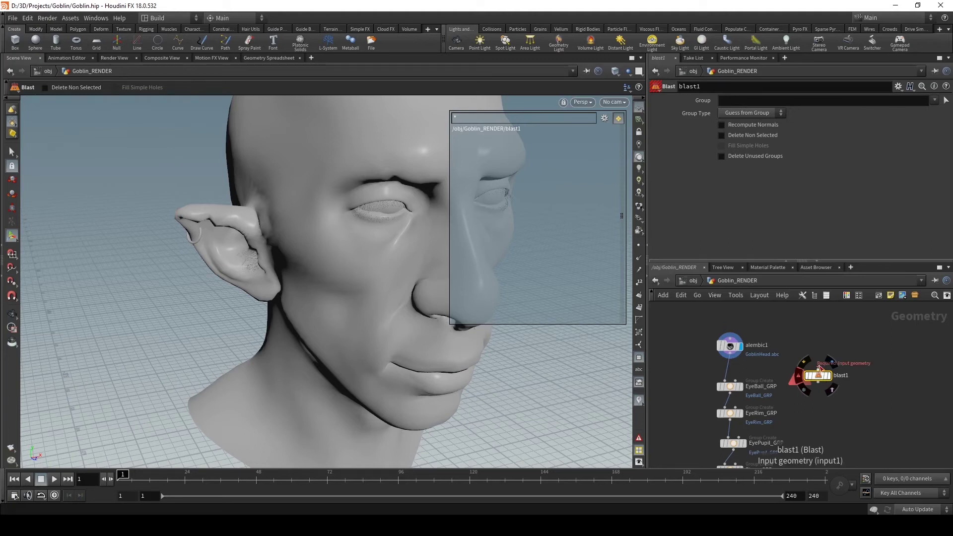
left_click(819, 370)
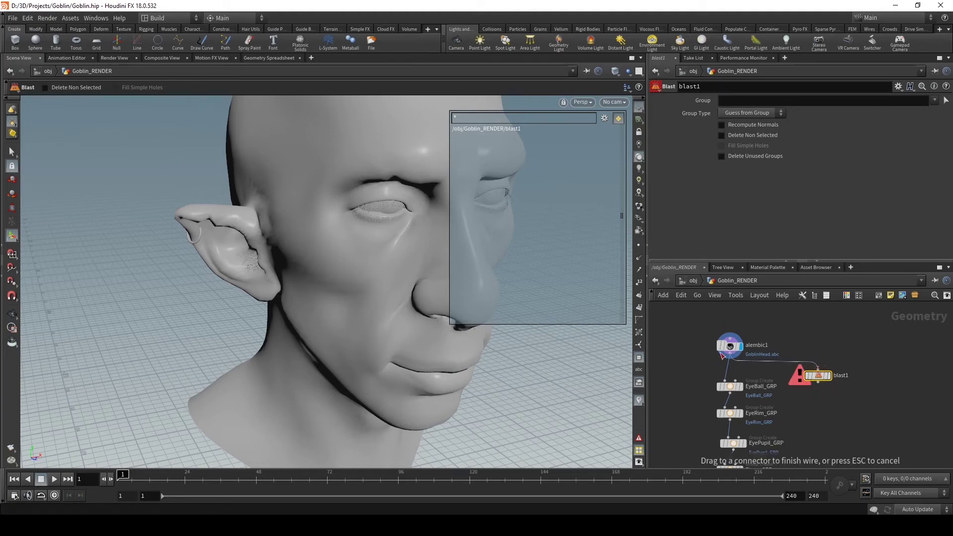
left_click(831, 349)
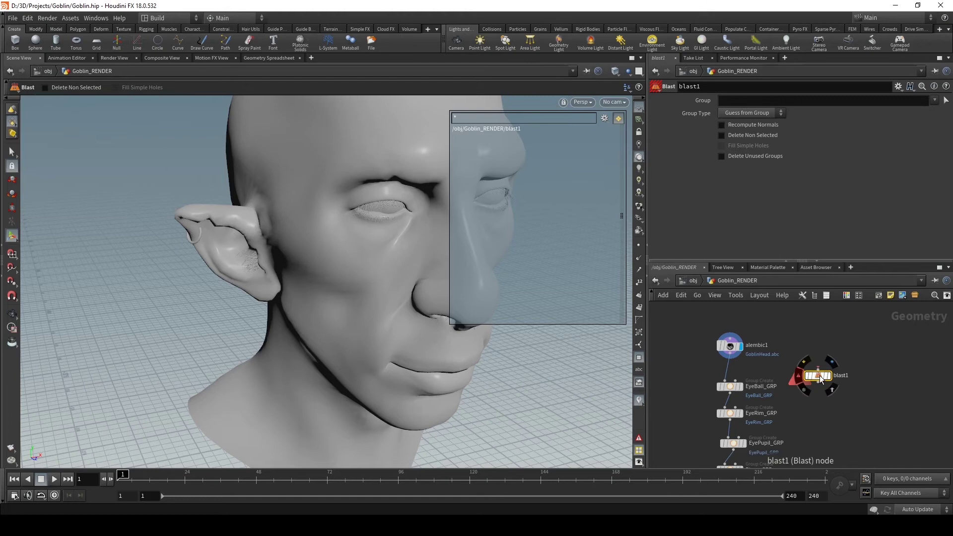
scroll(790, 356, "up", 2)
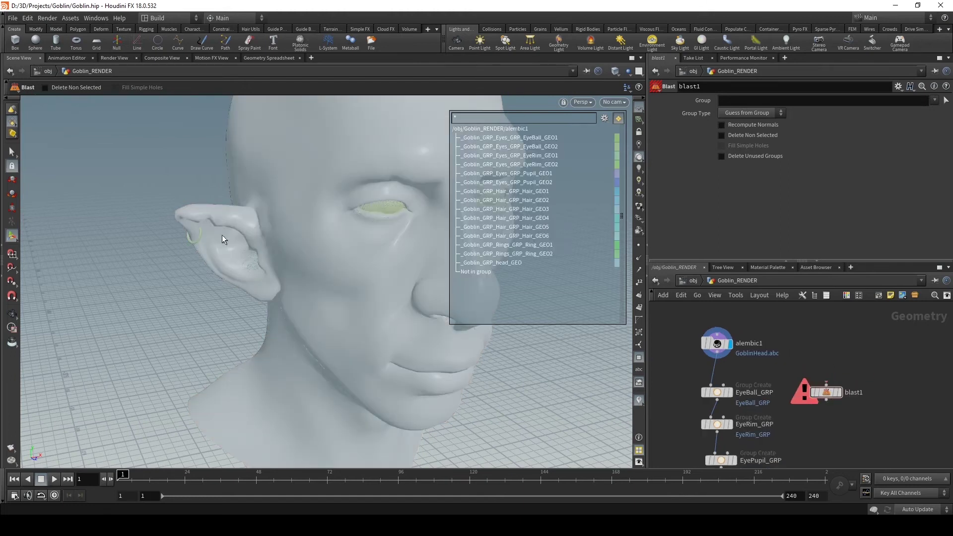
key("Escape")
Step: Blast the selected geometry in the viewport, keeping only group 14 via Delete Non Selected
key("s")
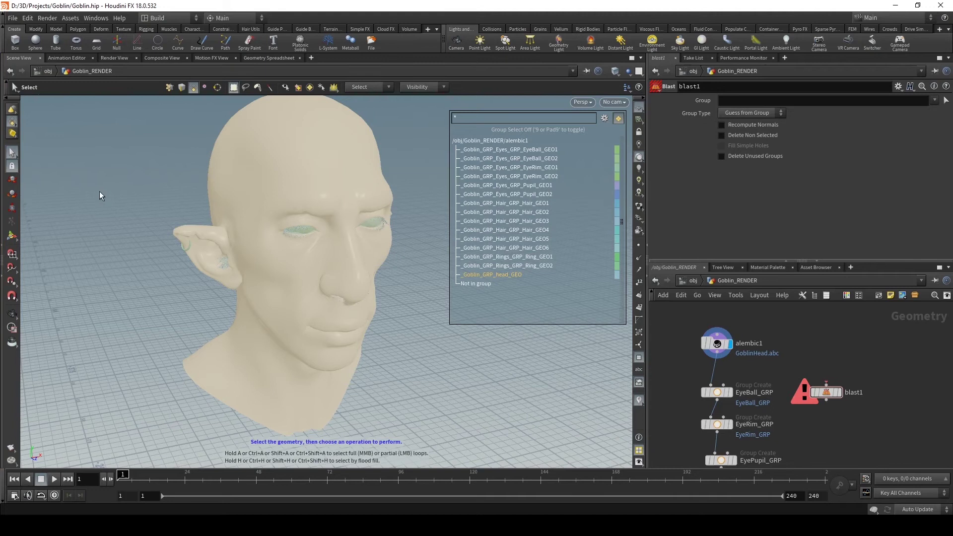
key("Delete")
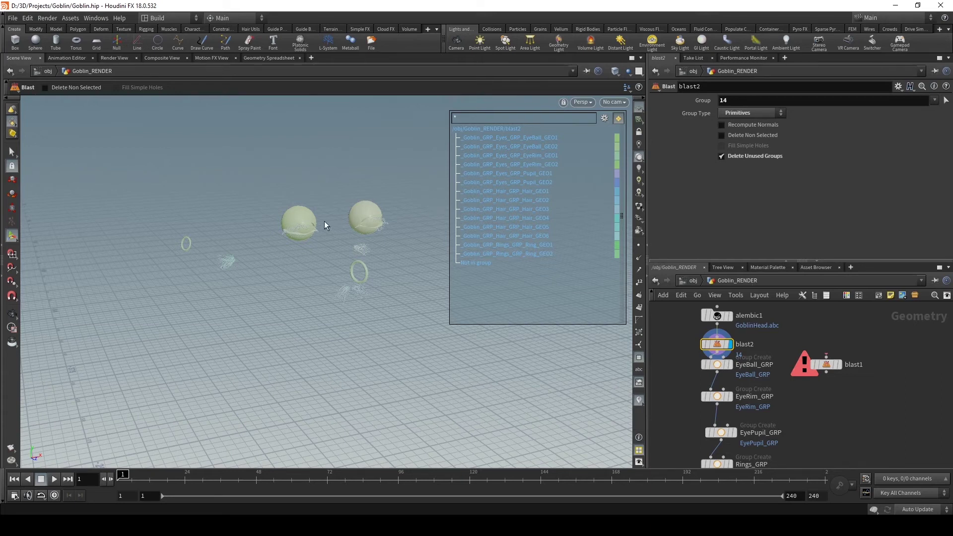
middle_click_drag(323, 221, 334, 242)
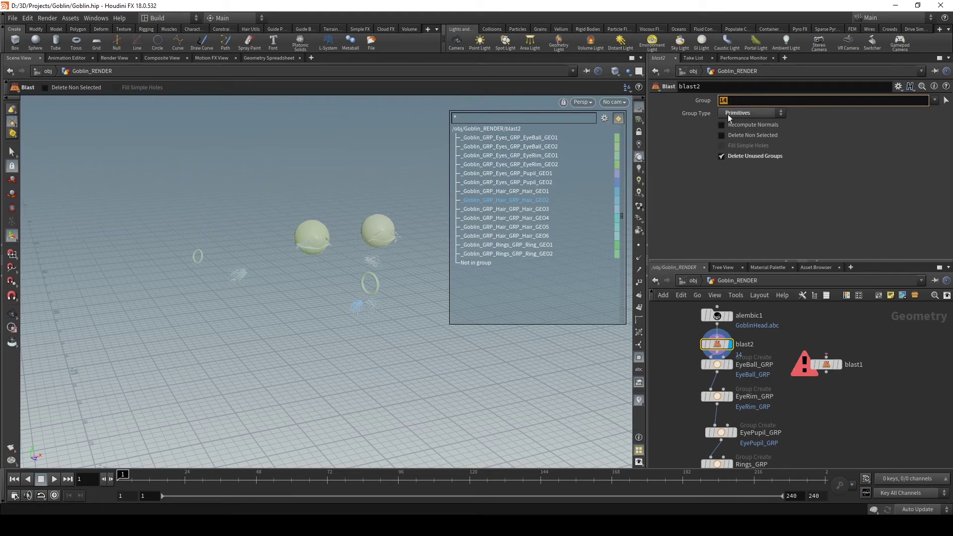
left_click(722, 156)
left_click(721, 135)
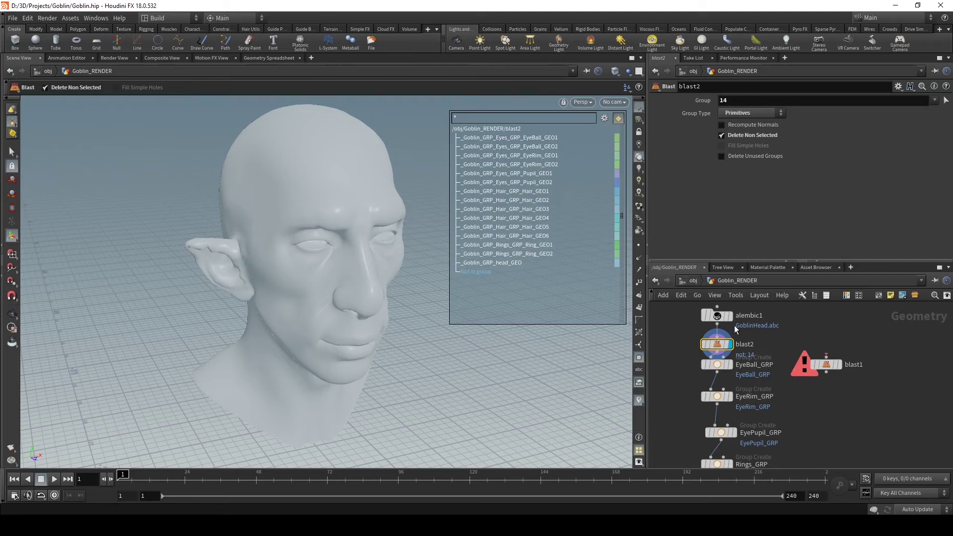
Step: Move blast2 to the left of the EyeBall_GRP chain
left_click_drag(717, 344, 674, 340)
middle_click_drag(673, 340, 752, 384)
scroll(761, 387, "up", 2)
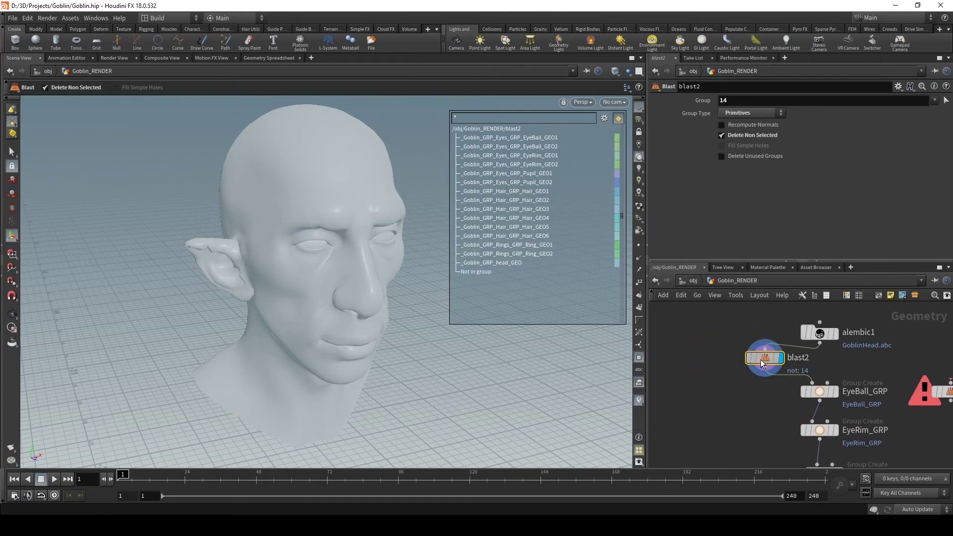
Step: Add a trial material2 node under blast2 and display blast2's output
left_click_drag(765, 357, 708, 358)
key("Tab")
type("null")
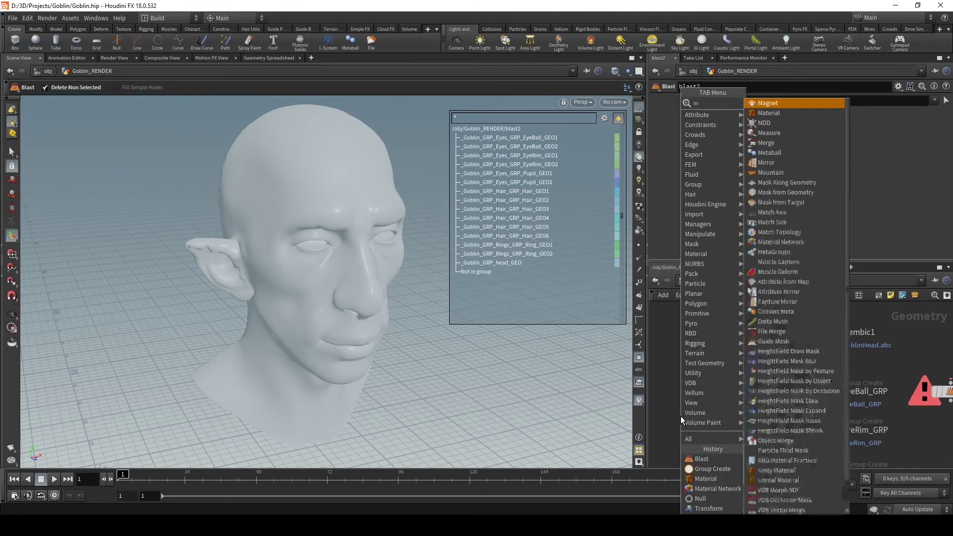
key("Return")
left_click(677, 413)
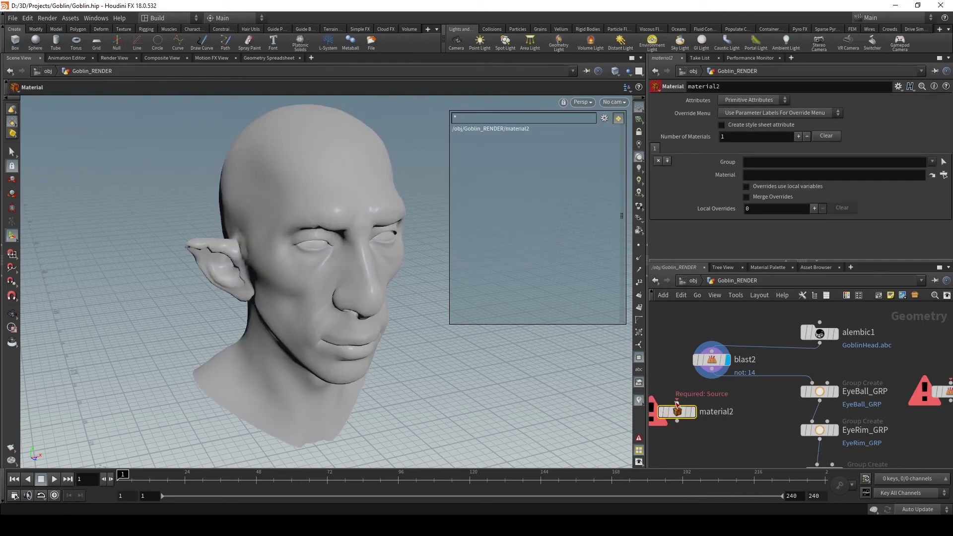
scroll(715, 416, "down", 1)
middle_click_drag(745, 420, 689, 413)
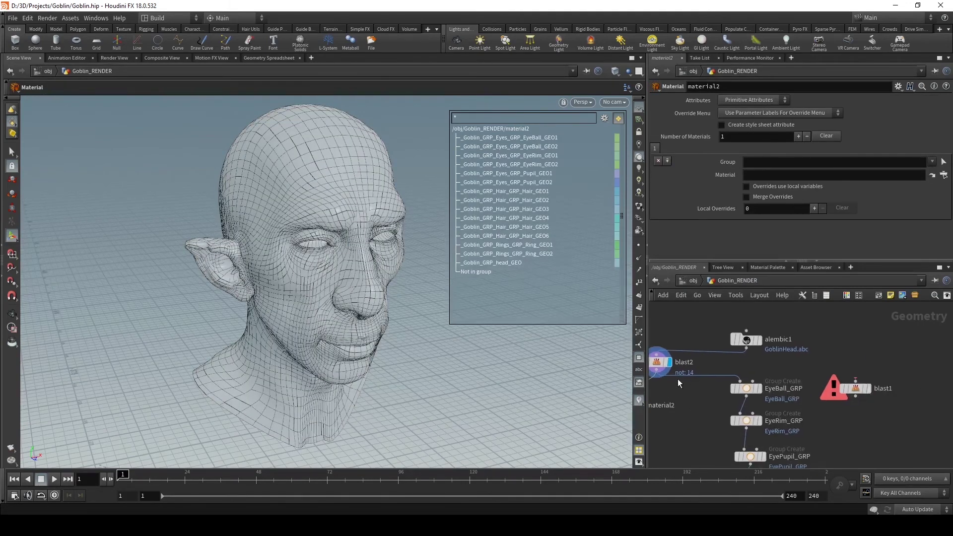
left_click(665, 362)
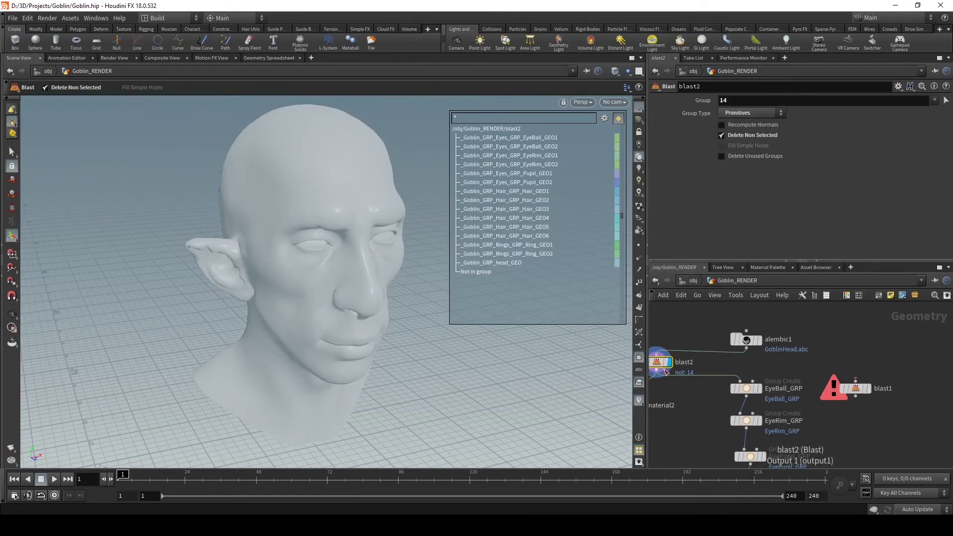
scroll(832, 362, "down", 1)
middle_click_drag(832, 362, 752, 430)
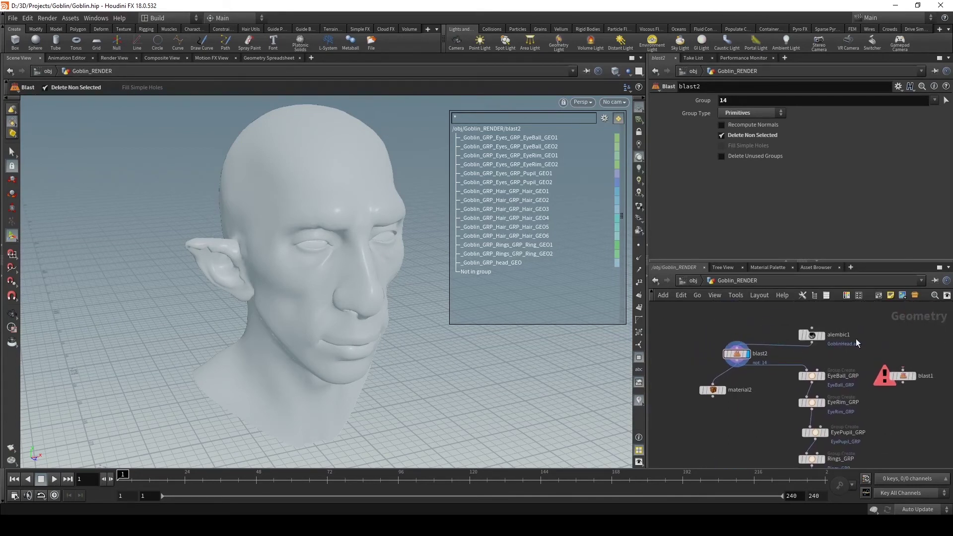
left_click_drag(713, 390, 702, 385)
Step: Add a trial Merge node merge1 and inspect material2 and merge1
key("Tab")
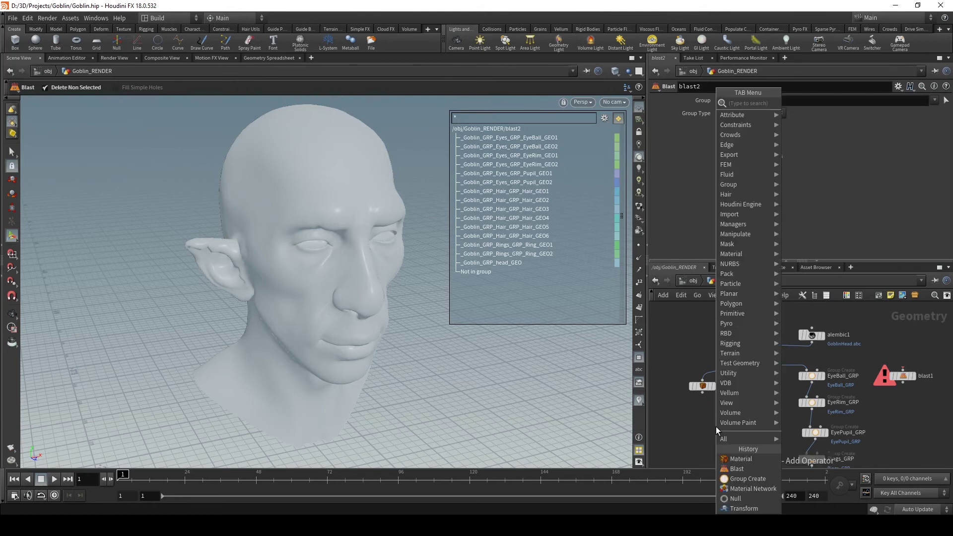
type("merge")
key("Down")
key("Return")
left_click(716, 427)
left_click(744, 353)
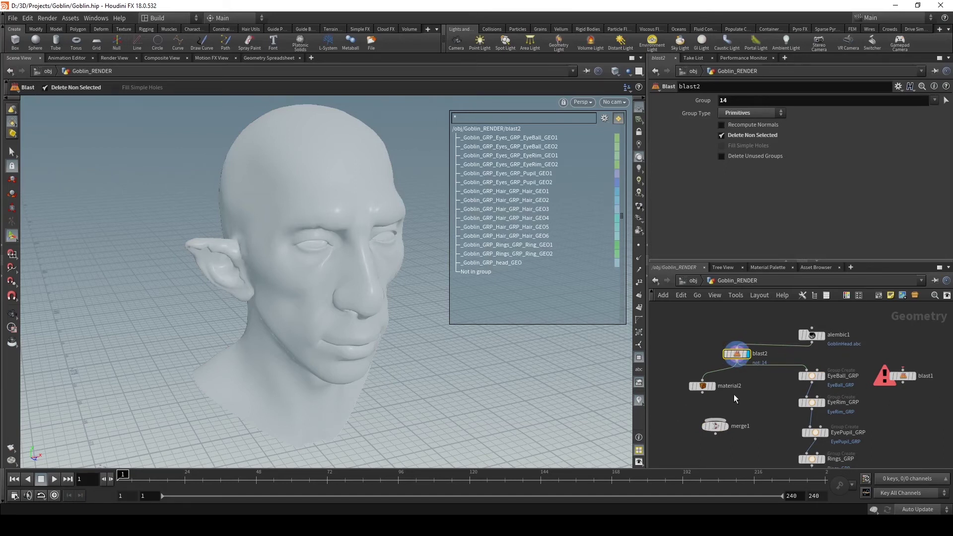
left_click(705, 392)
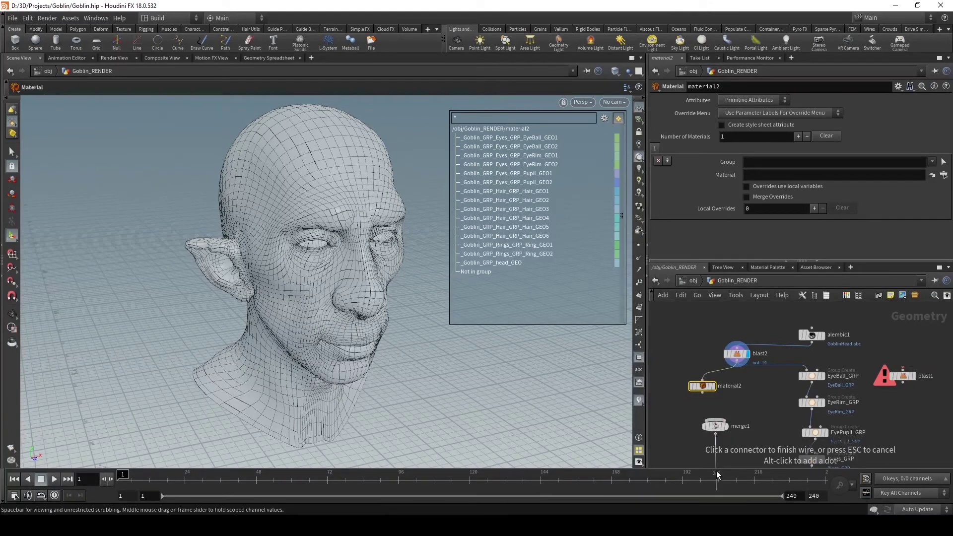
left_click(716, 427)
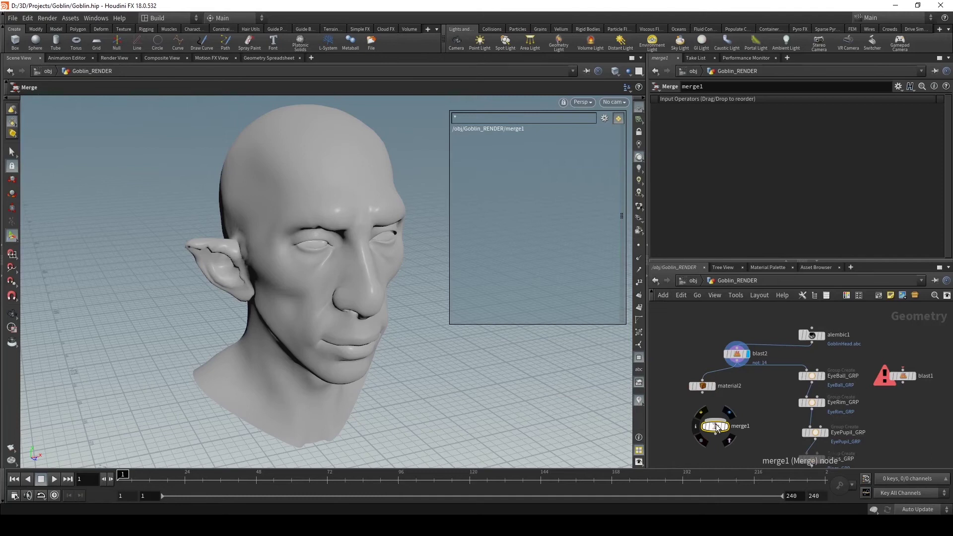
left_click(736, 354)
Step: Delete material2 and merge1, and clear the 14 from blast2's Group field
left_click(703, 387)
key("Delete")
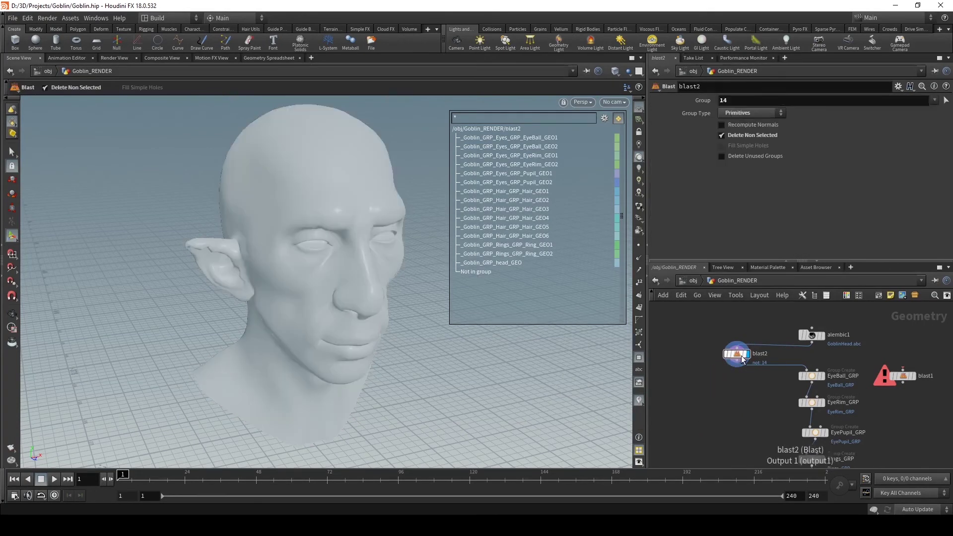
double_click(723, 101)
key("BackSpace")
key("Return")
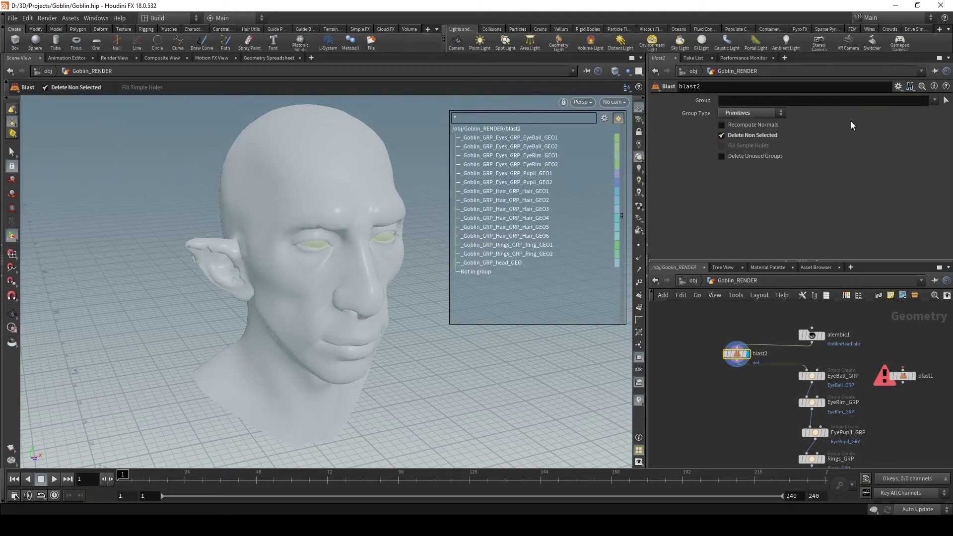
Step: Delete blast2 and the errored blast1, then select the EyeBall_GRP node
left_click(934, 100)
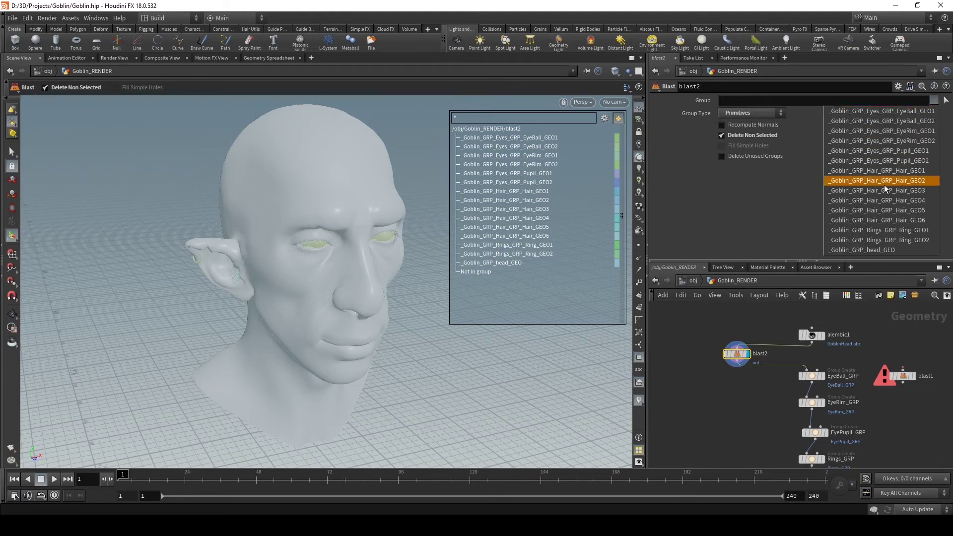
left_click(758, 324)
scroll(703, 354, "up", 3)
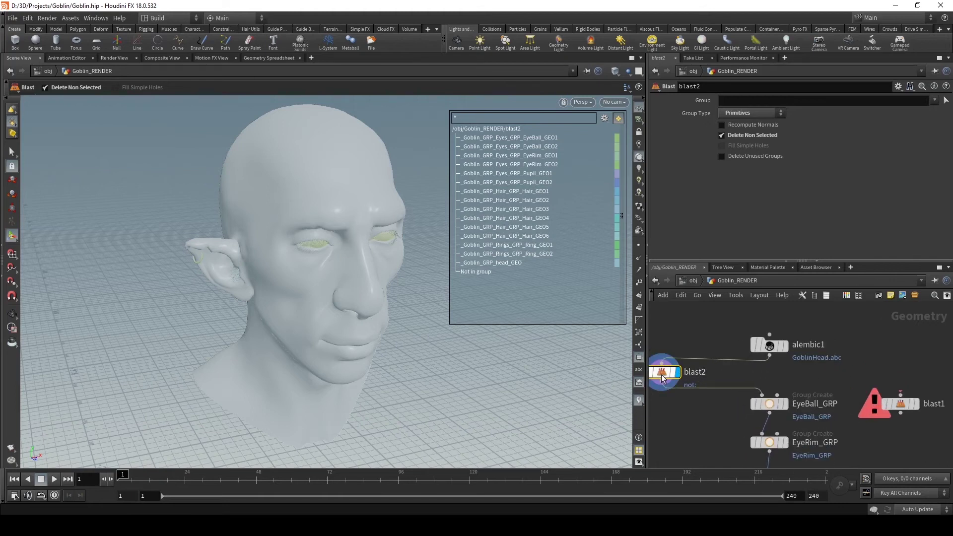
key("Delete")
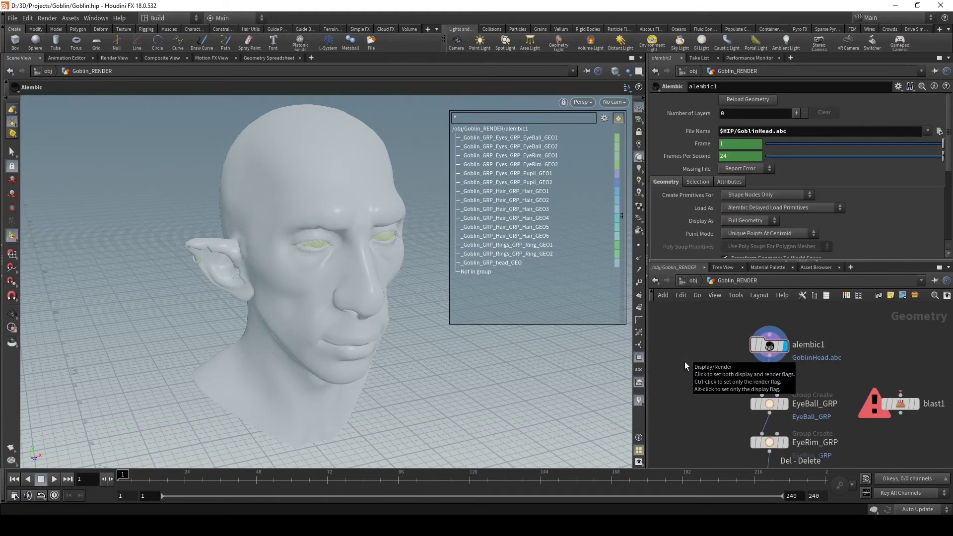
scroll(805, 372, "down", 1)
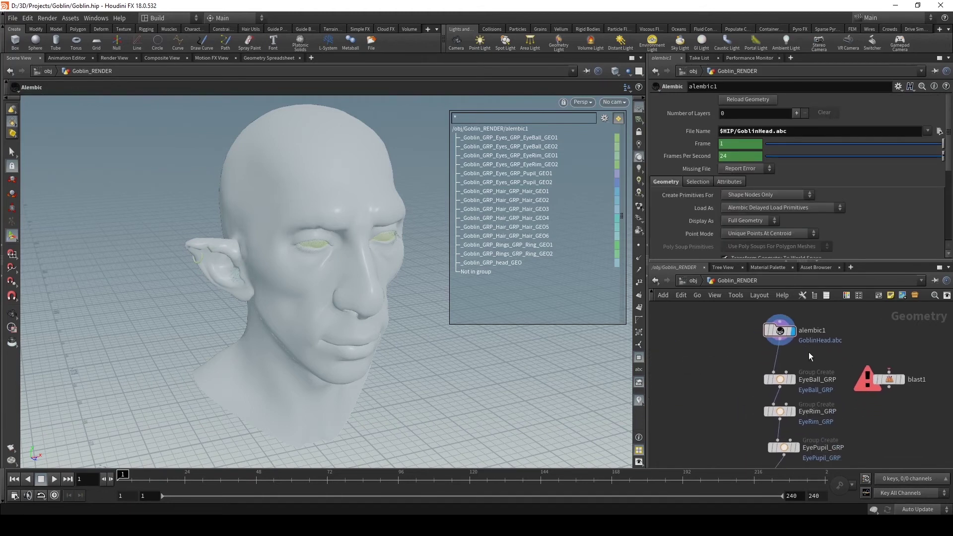
left_click(889, 383)
key("Delete")
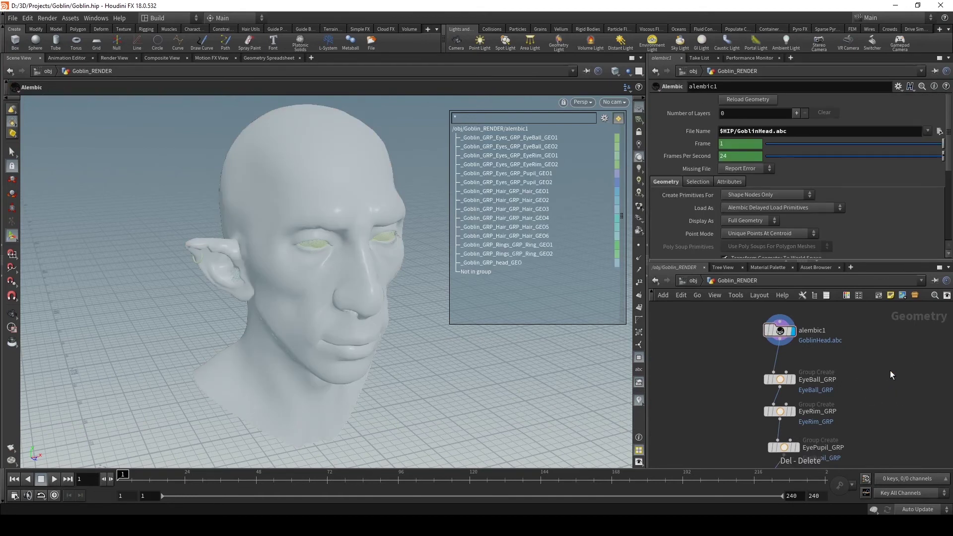
left_click(770, 381)
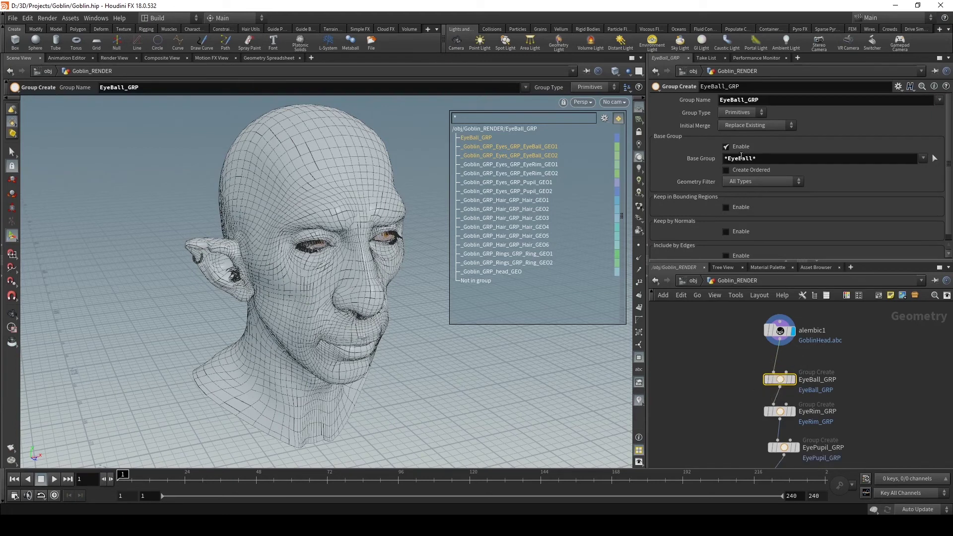
Step: Review the Base Group patterns of the EyeBall_GRP, EyeRim_GRP and EyePupil_GRP nodes
middle_click_drag(717, 398, 718, 337)
double_click(744, 101)
key("shift+Tab")
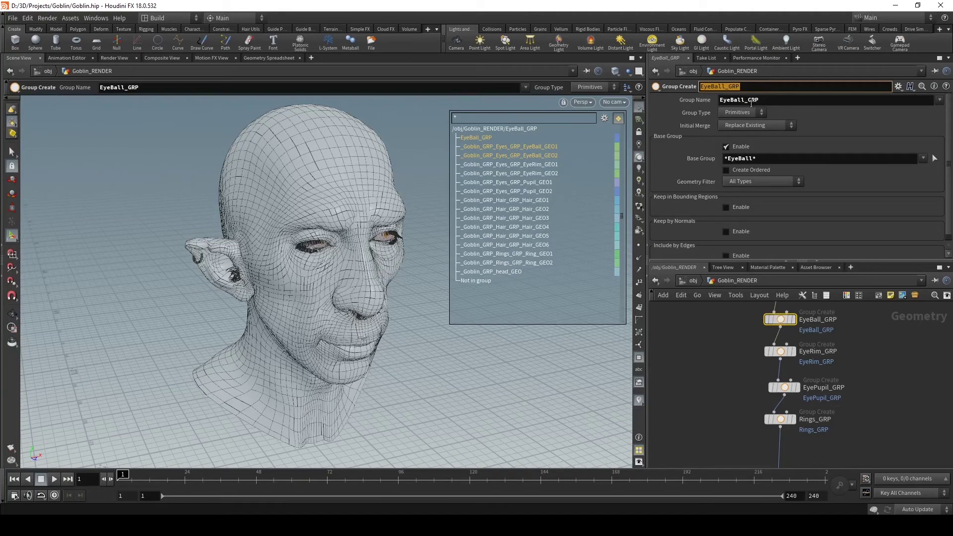
middle_click_drag(693, 342, 682, 404)
key("Down")
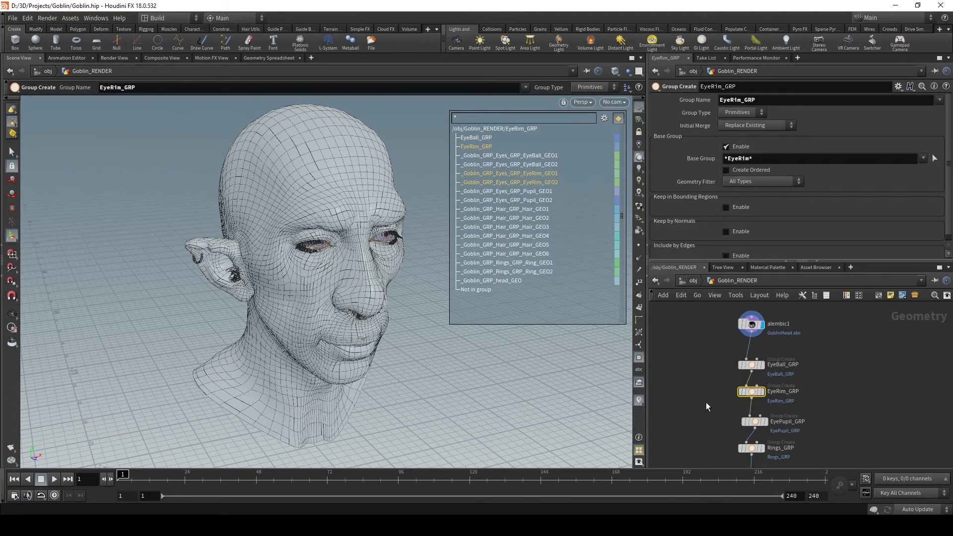
middle_click_drag(705, 402, 704, 338)
left_click_drag(746, 359, 747, 360)
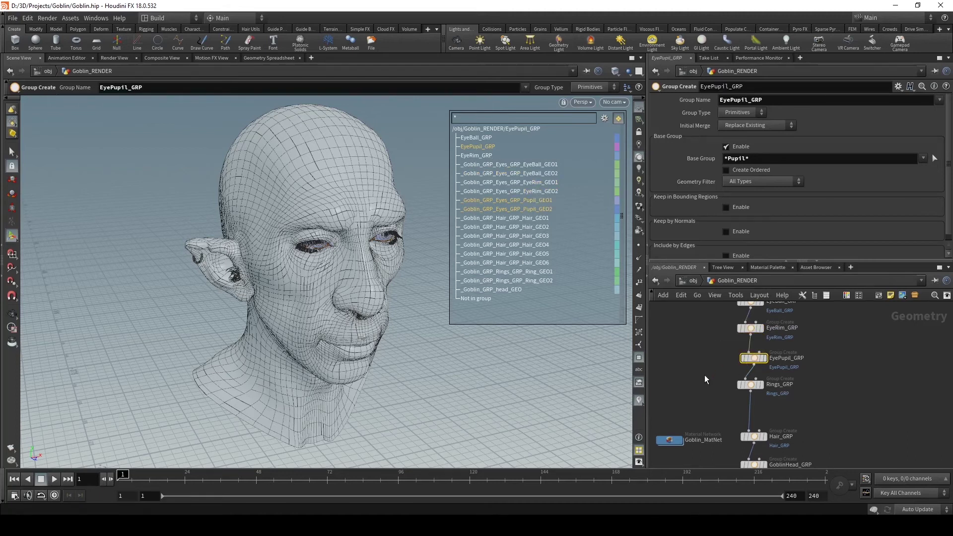
Step: Check the Rings_GRP, Hair_GRP and GoblinHead_GRP group patterns, then select material1
middle_click_drag(688, 358, 733, 353)
key("Down")
middle_click_drag(787, 380, 868, 328)
left_click_drag(764, 362, 768, 365)
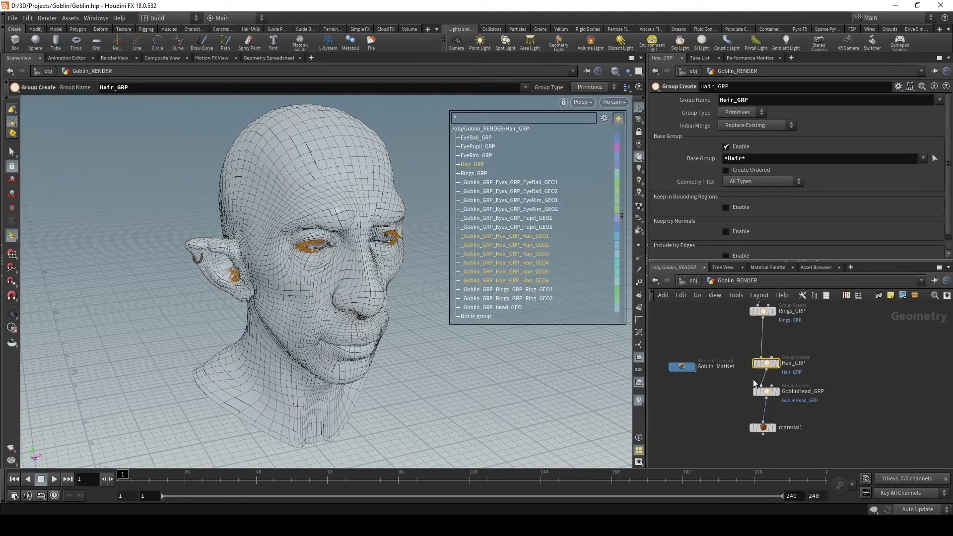
left_click_drag(781, 407, 782, 407)
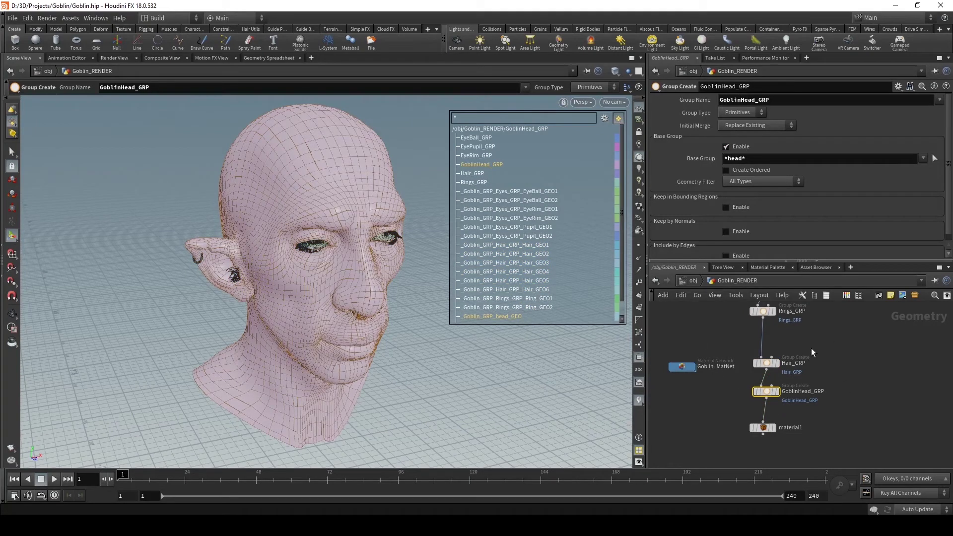
left_click_drag(811, 347, 752, 369)
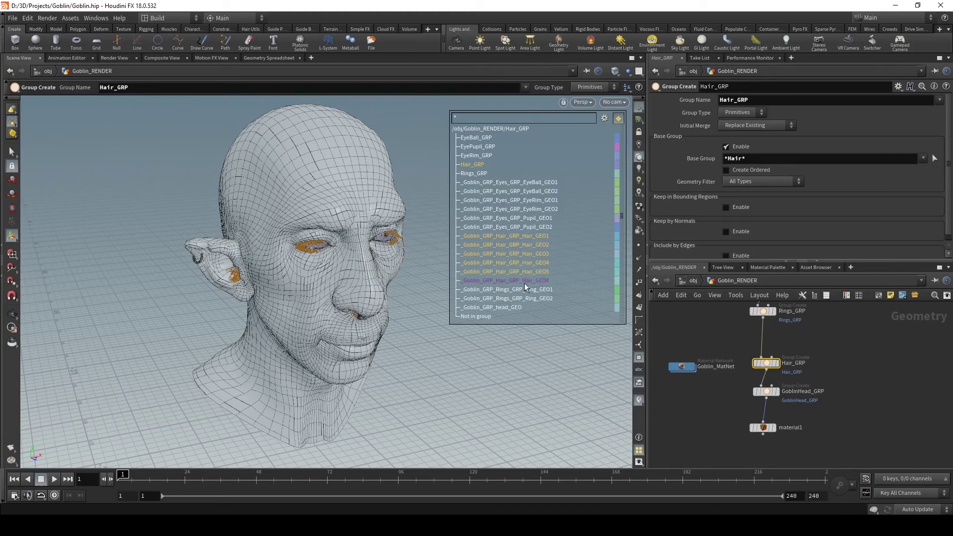
left_click_drag(832, 416, 731, 427)
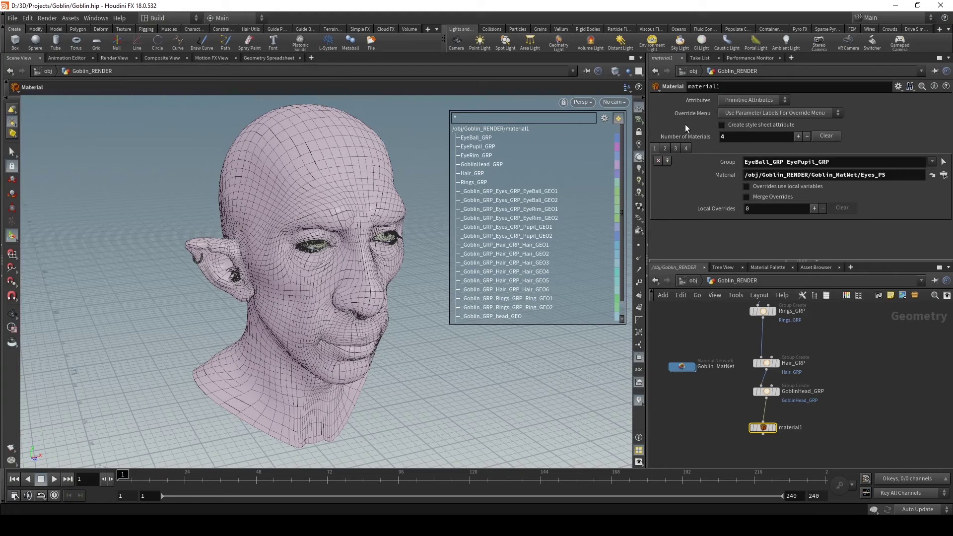
Step: Add a fifth material slot in material1 targeting EyePupil_GRP
left_click(666, 162)
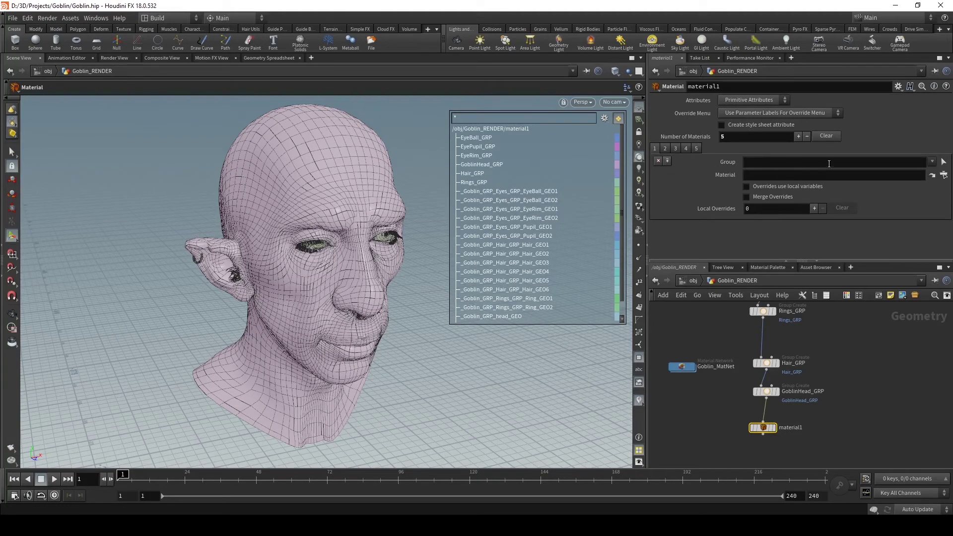
left_click(933, 162)
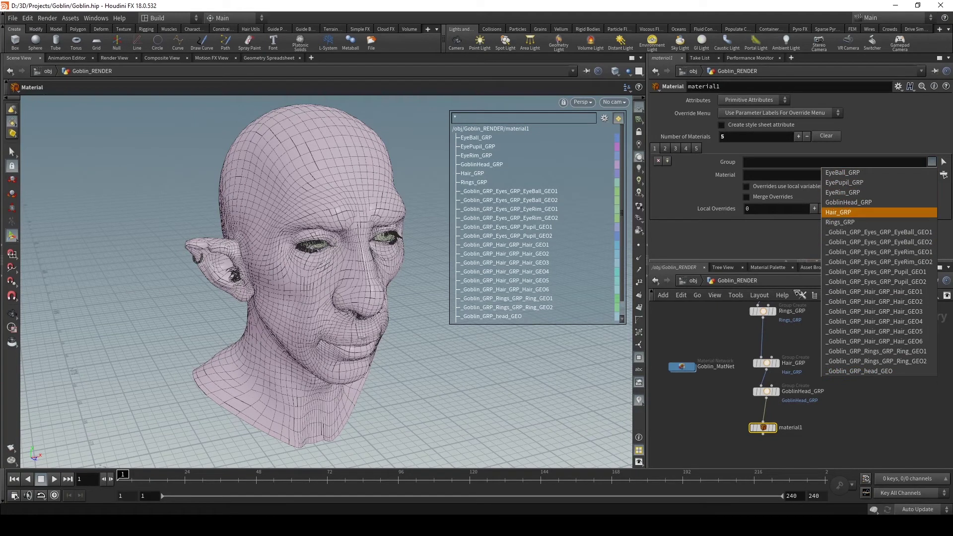
left_click(848, 187)
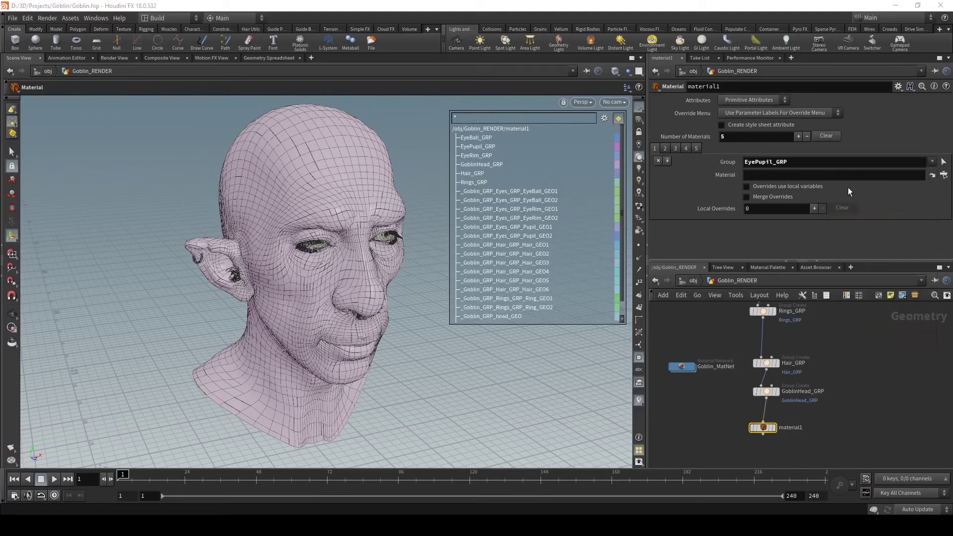
double_click(756, 163)
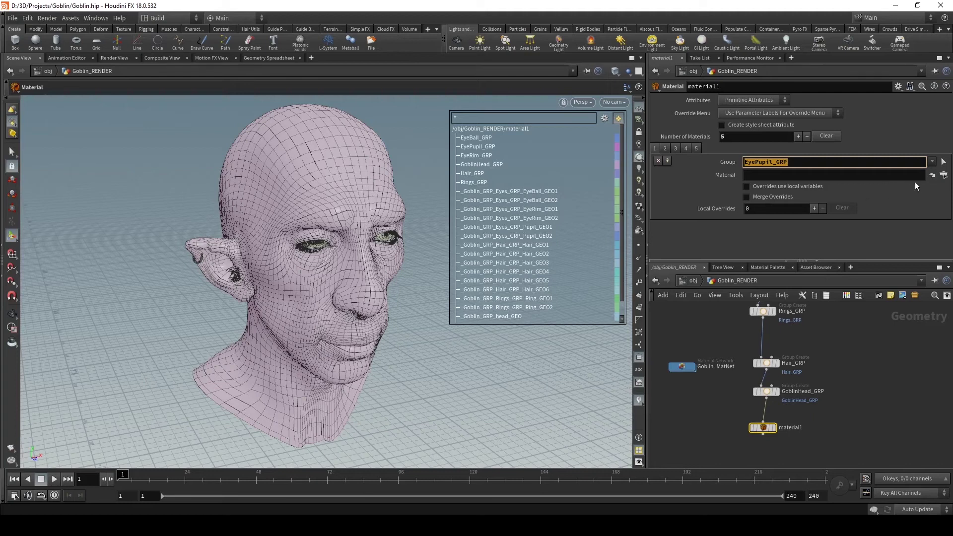
Step: Assign the gold shader from Goblin_MatNet to that slot, then delete the fifth slot
left_click(943, 175)
left_click(848, 133)
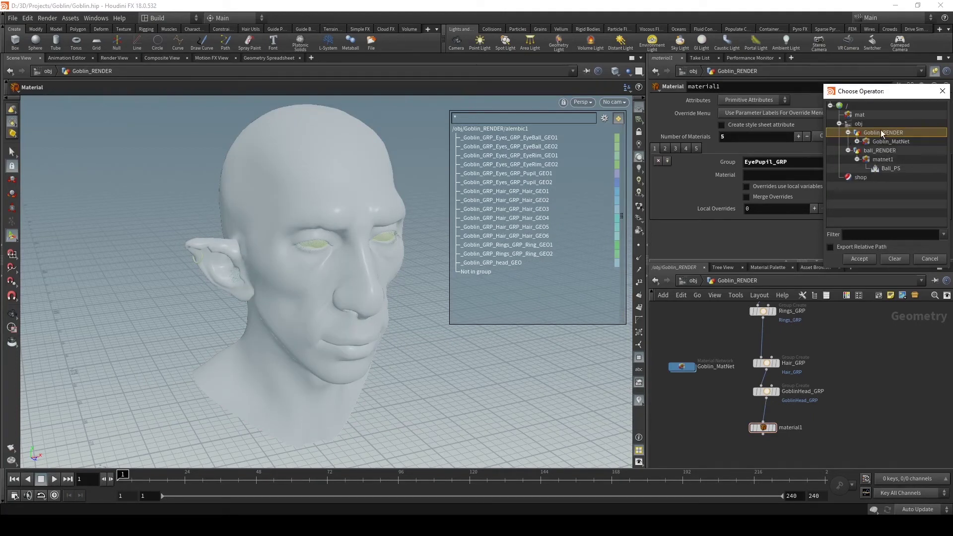
left_click(856, 142)
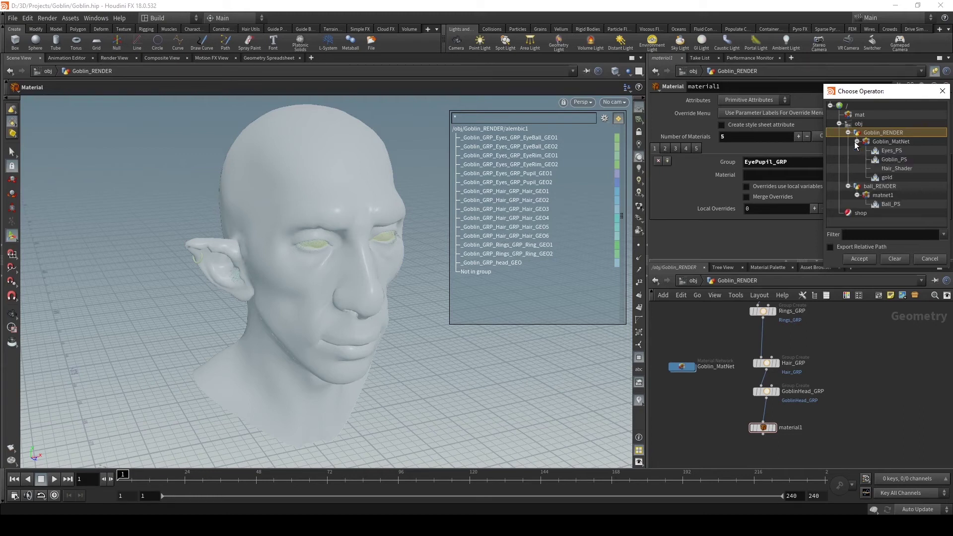
left_click(894, 178)
left_click(868, 259)
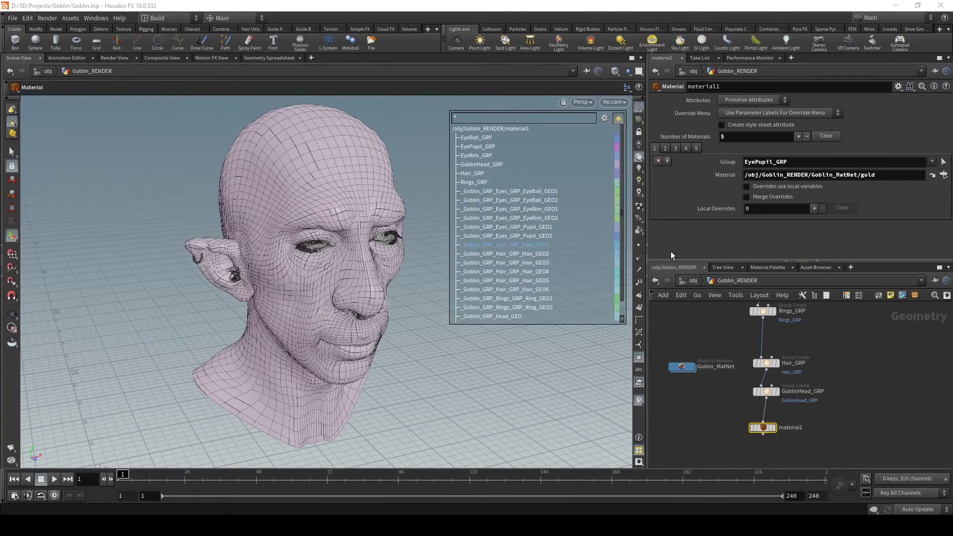
left_click(658, 162)
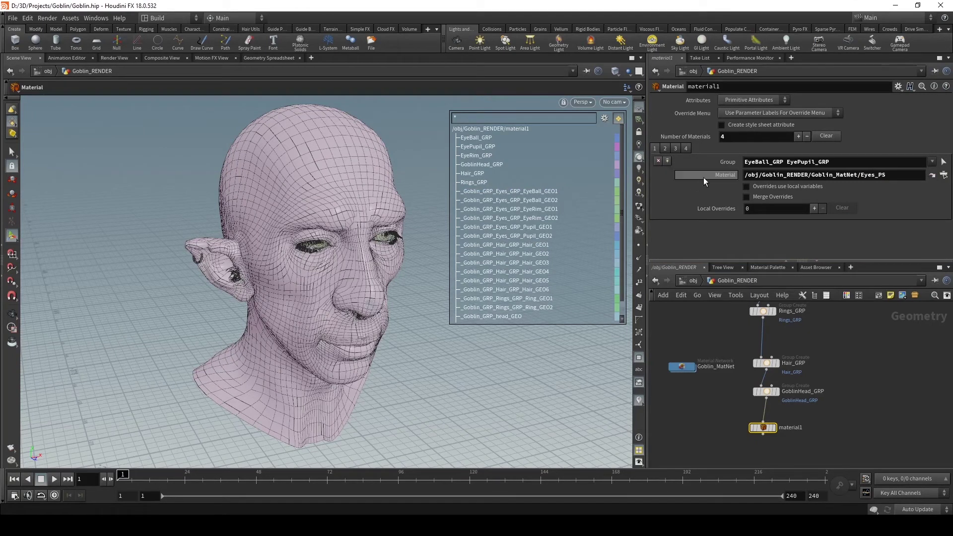
Step: Review the Hair_GRP and GoblinHead_GRP assignments and make material1 the displayed output
left_click(674, 149)
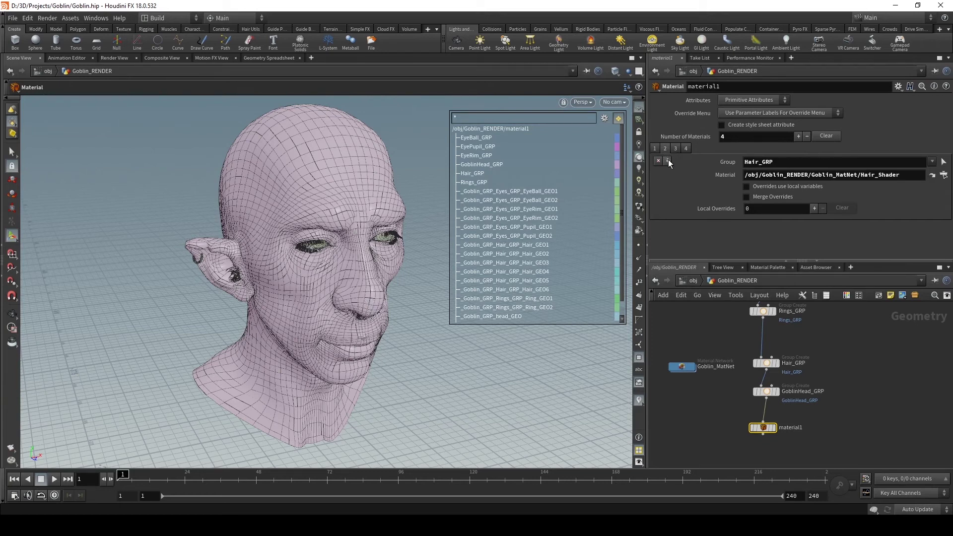
left_click(684, 148)
left_click(773, 428)
key("h")
Step: Enter Goblin_MatNet, select the gold shader, and bring up the Material Palette
double_click(727, 373)
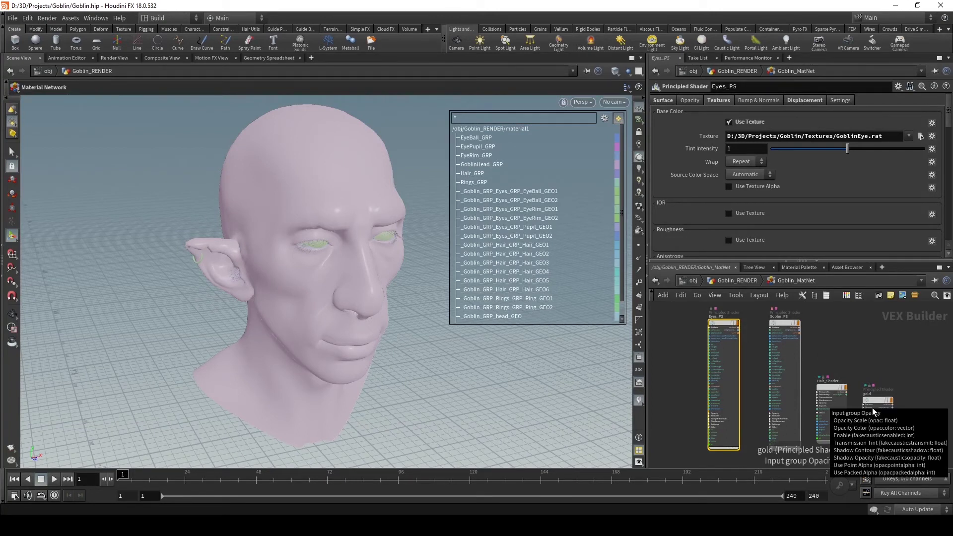
scroll(878, 379, "up", 4)
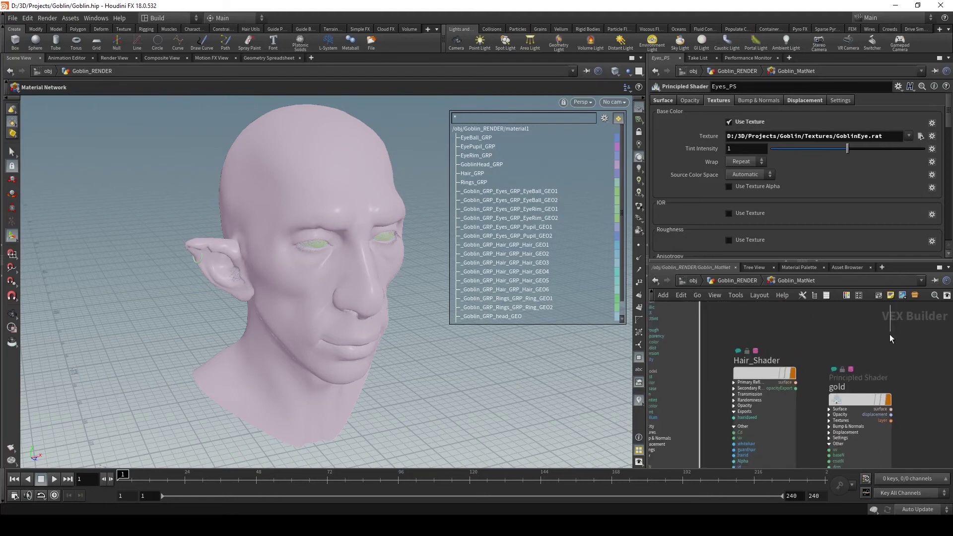
left_click(866, 400)
scroll(873, 387, "down", 3)
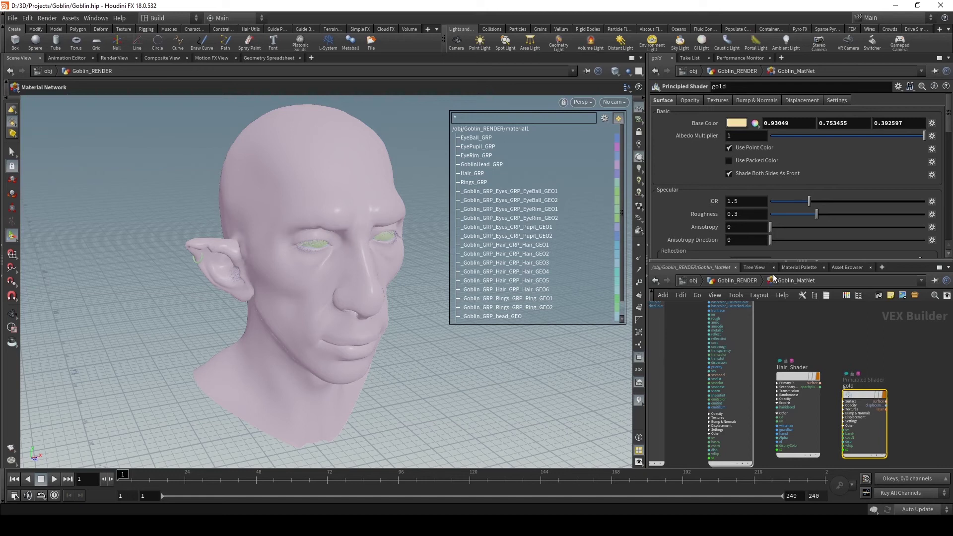
left_click(807, 267)
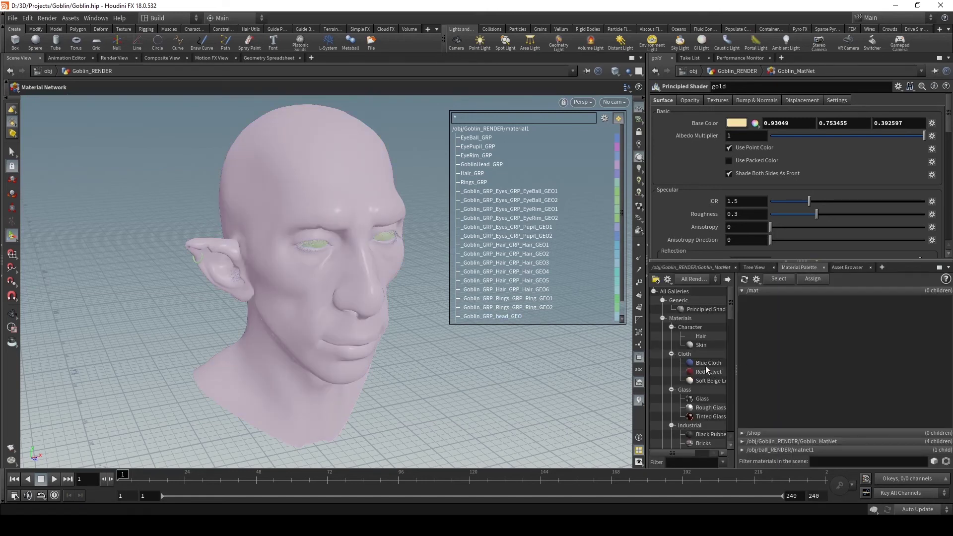
Step: Drag the Rough Glass gallery material into Goblin_MatNet and select the new roughglass shader
left_click(741, 441)
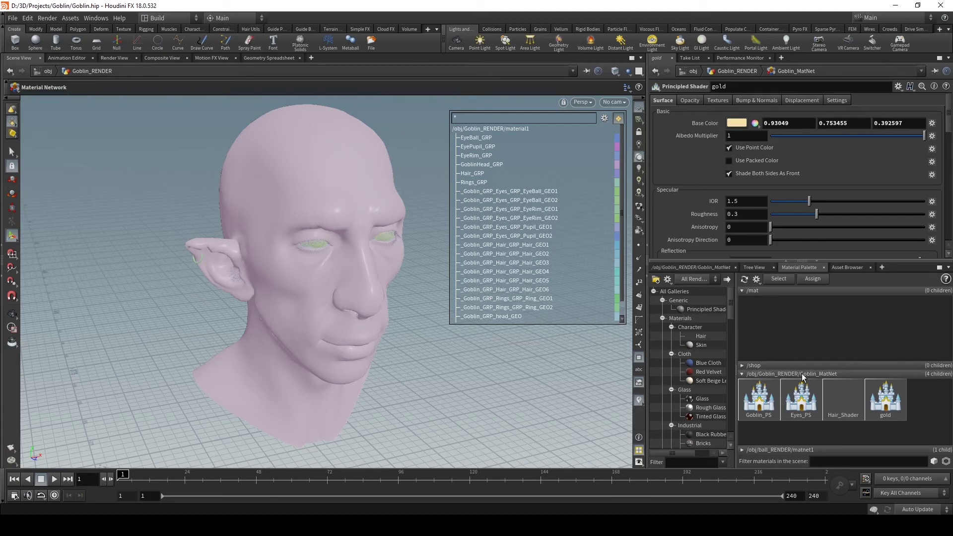
scroll(685, 381, "down", 3)
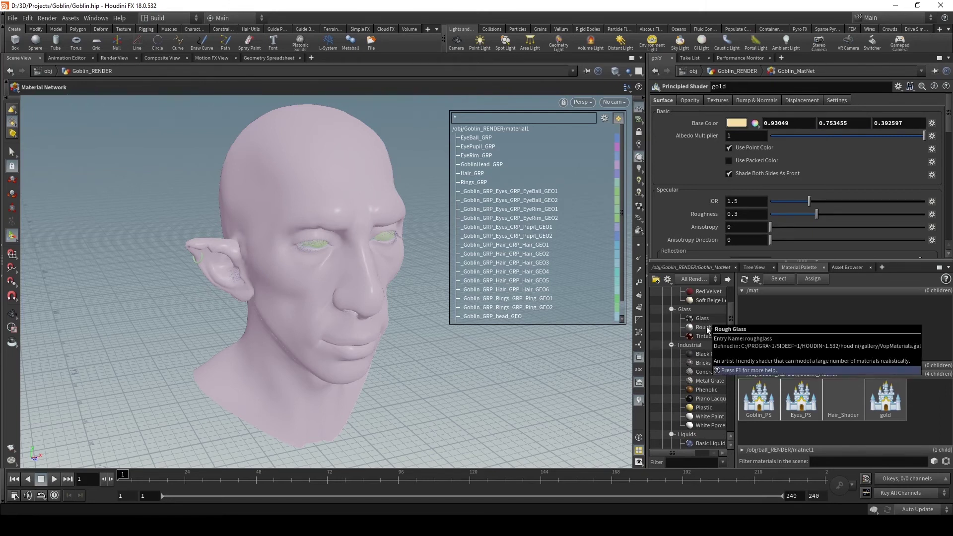
left_click_drag(708, 329, 807, 340)
left_click_drag(919, 392, 918, 397)
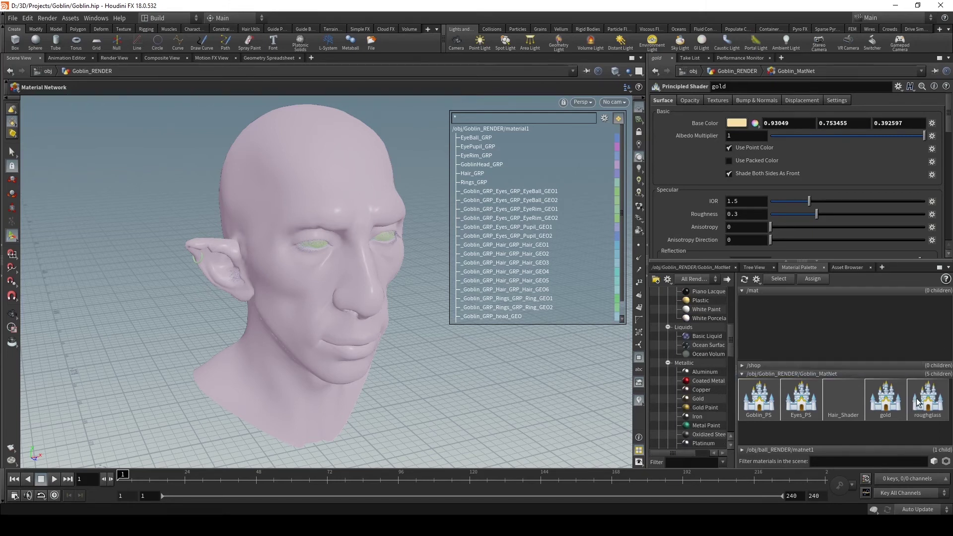
left_click(694, 267)
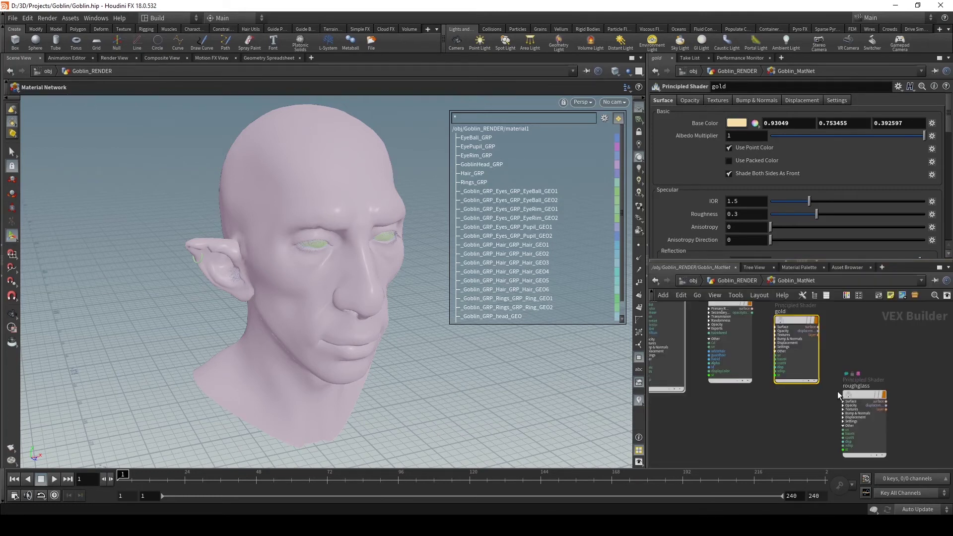
left_click(854, 418)
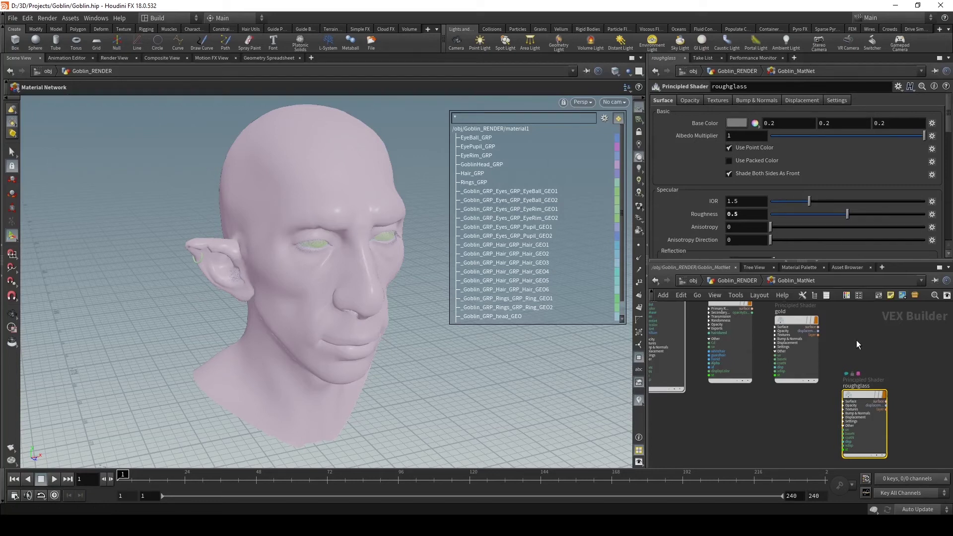
scroll(803, 423, "down", 3)
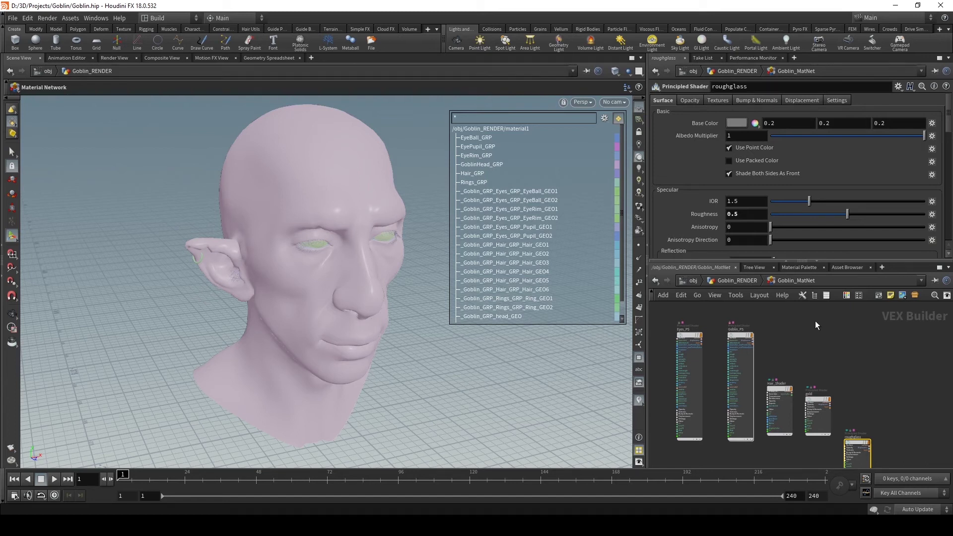
Step: Dive into the Goblin_PS shader network and maximize the network editor with Ctrl+B
left_click(737, 370)
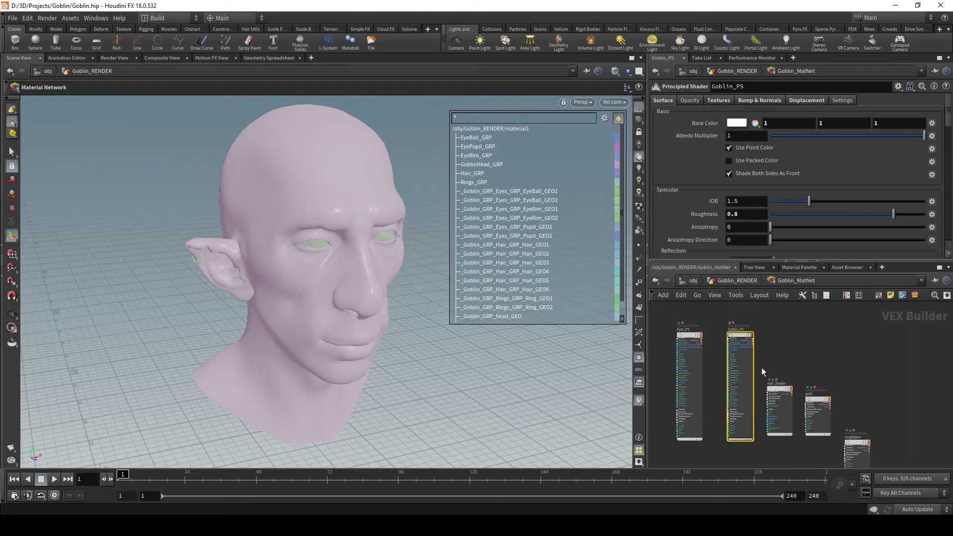
double_click(738, 338)
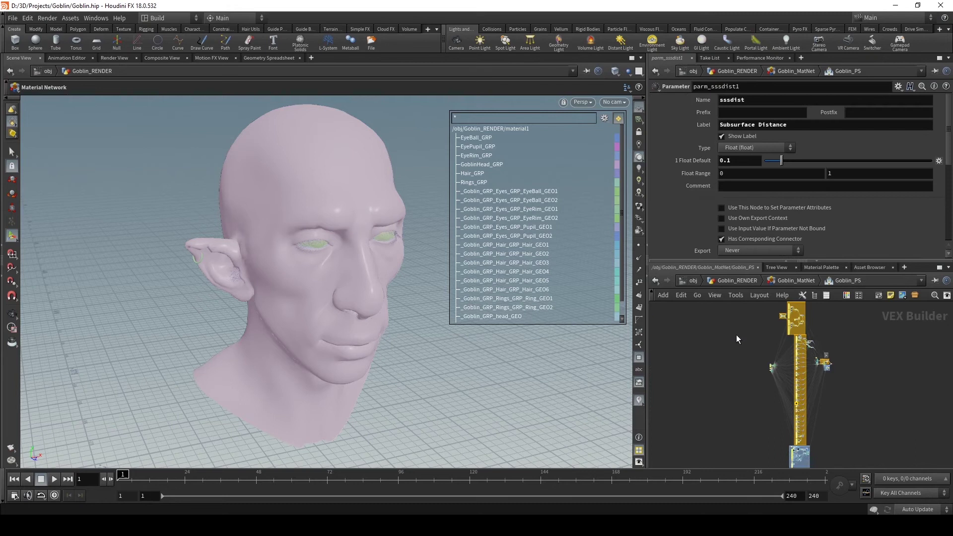
scroll(804, 338, "up", 5)
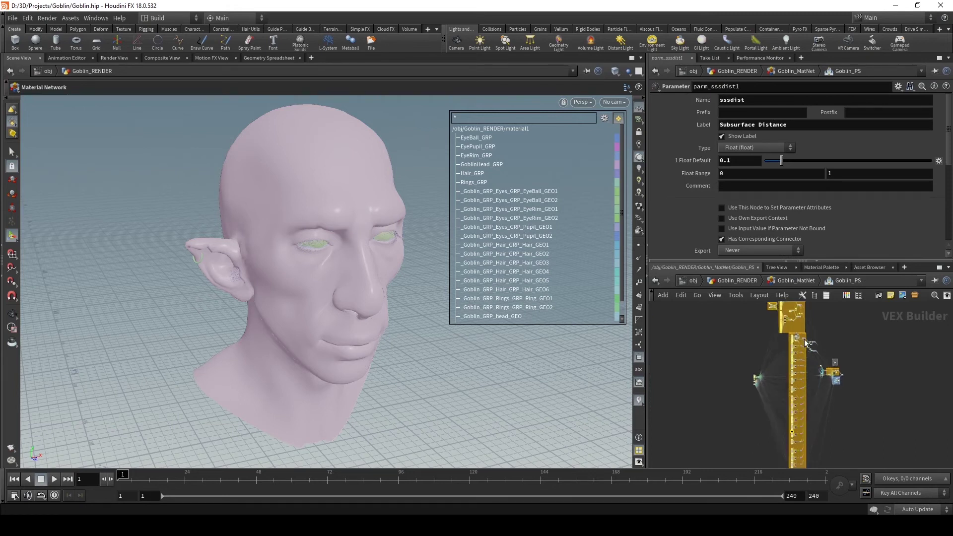
scroll(859, 320, "up", 5)
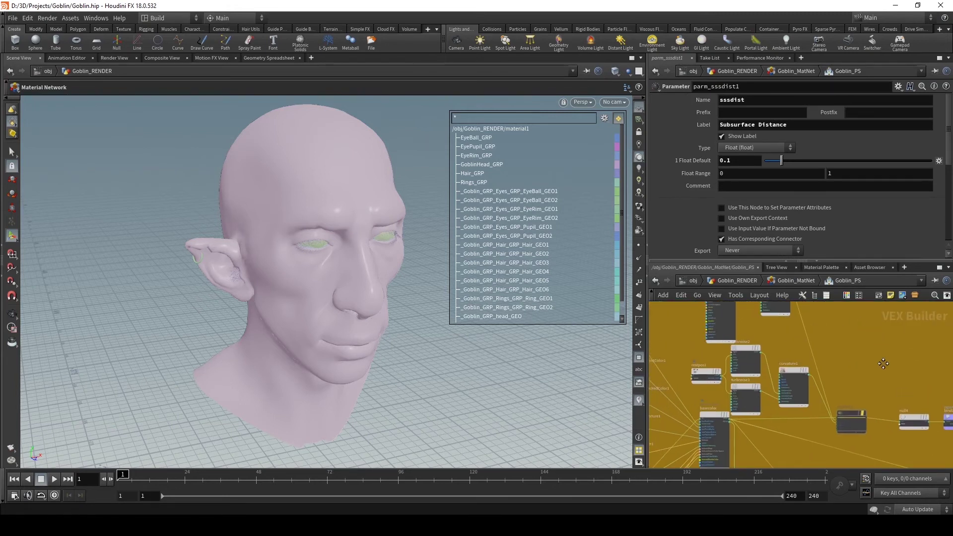
scroll(879, 387, "up", 3)
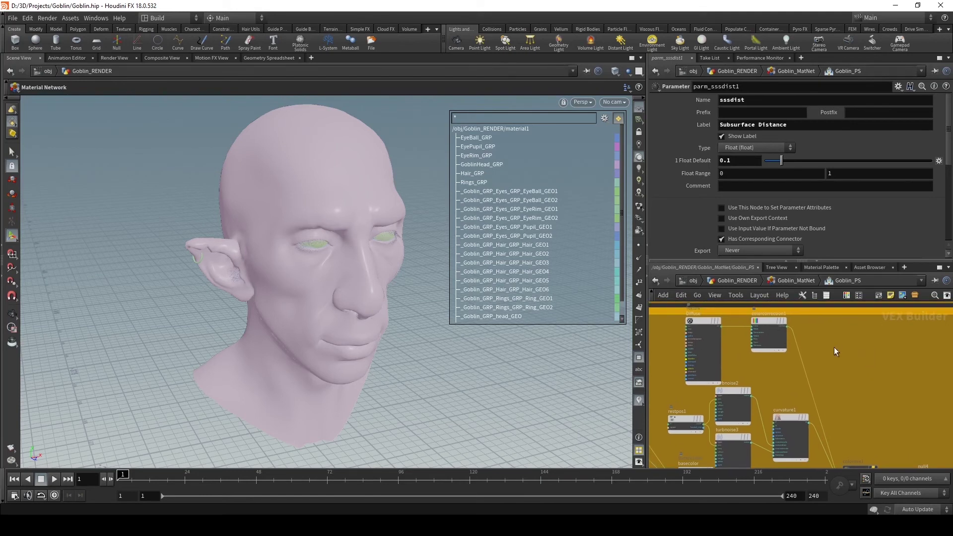
middle_click_drag(835, 352, 802, 339)
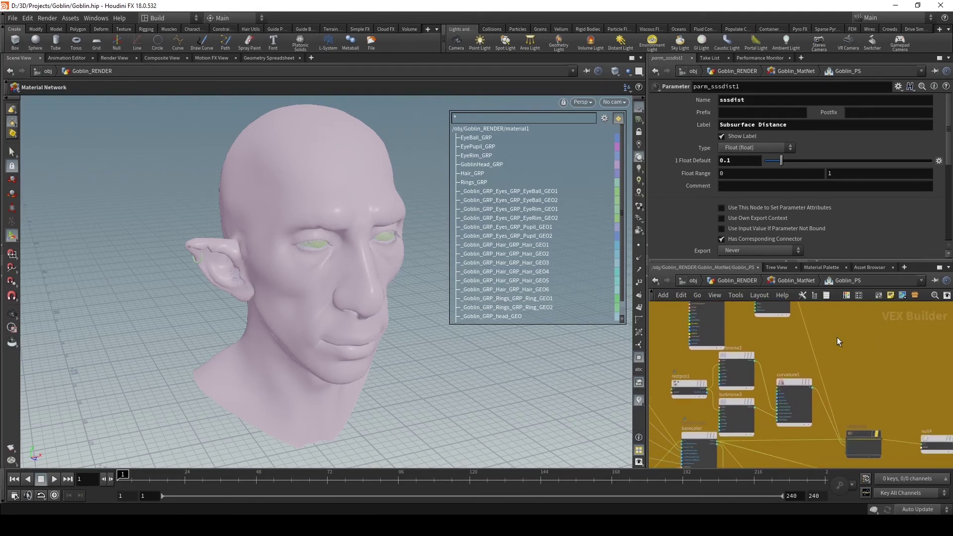
key("ctrl+b")
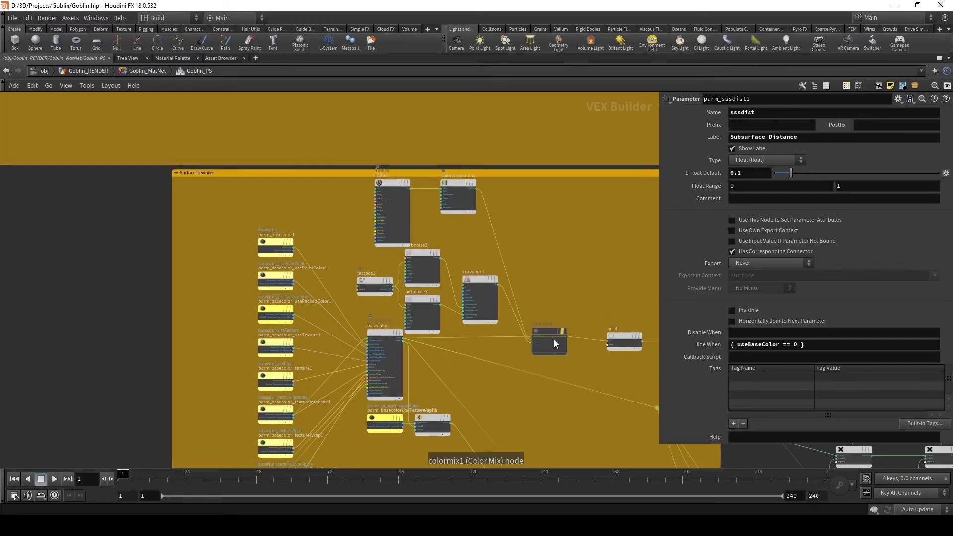
Step: Select colormix1 and shift curvature1 slightly to the left
scroll(546, 321, "up", 5)
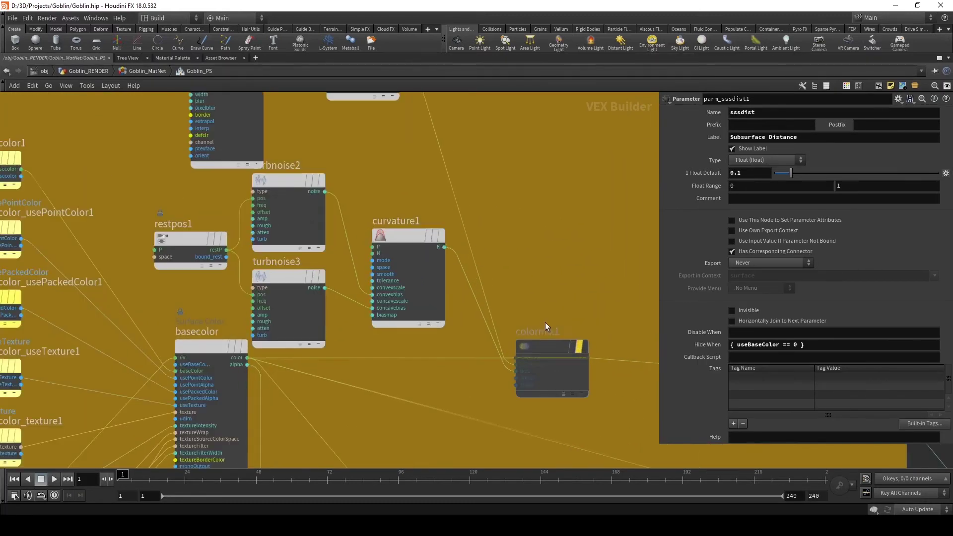
left_click(546, 342)
scroll(568, 271, "down", 2)
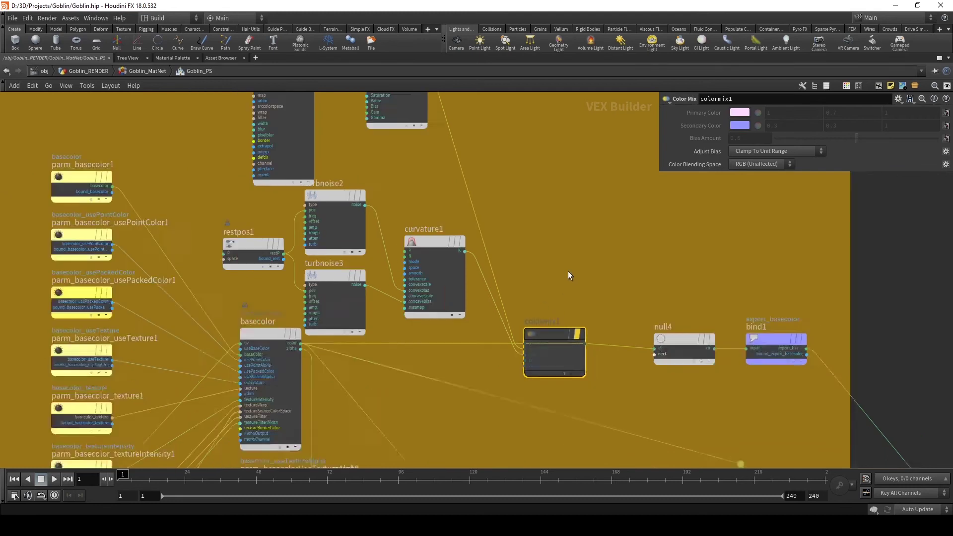
scroll(569, 274, "down", 3)
scroll(540, 365, "up", 4)
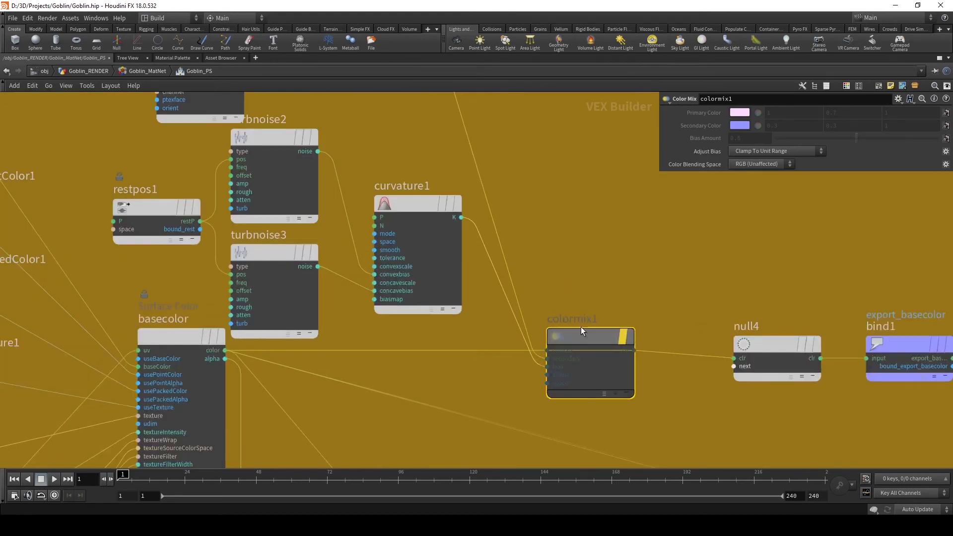
scroll(580, 326, "down", 2)
middle_click_drag(602, 347, 615, 365)
scroll(576, 288, "down", 3)
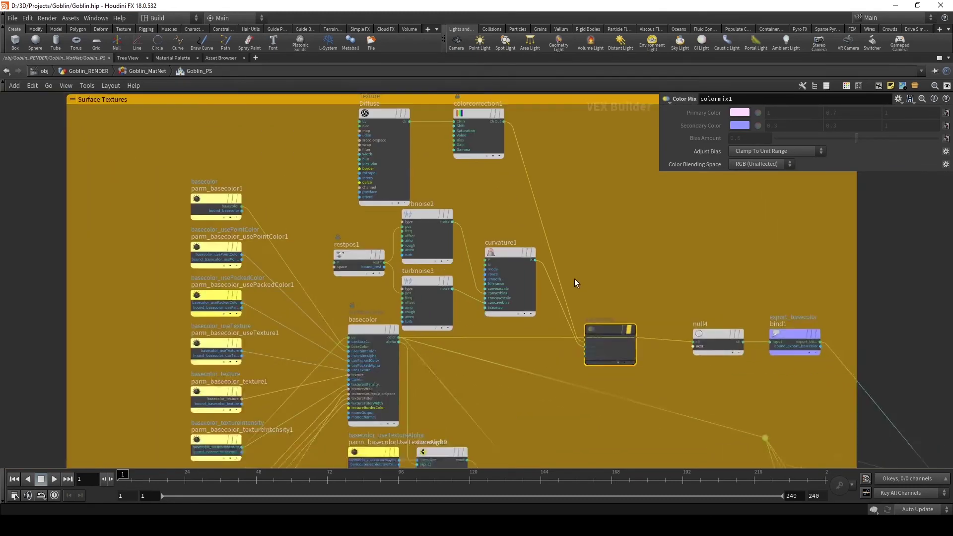
scroll(584, 292, "up", 1)
scroll(630, 338, "up", 2)
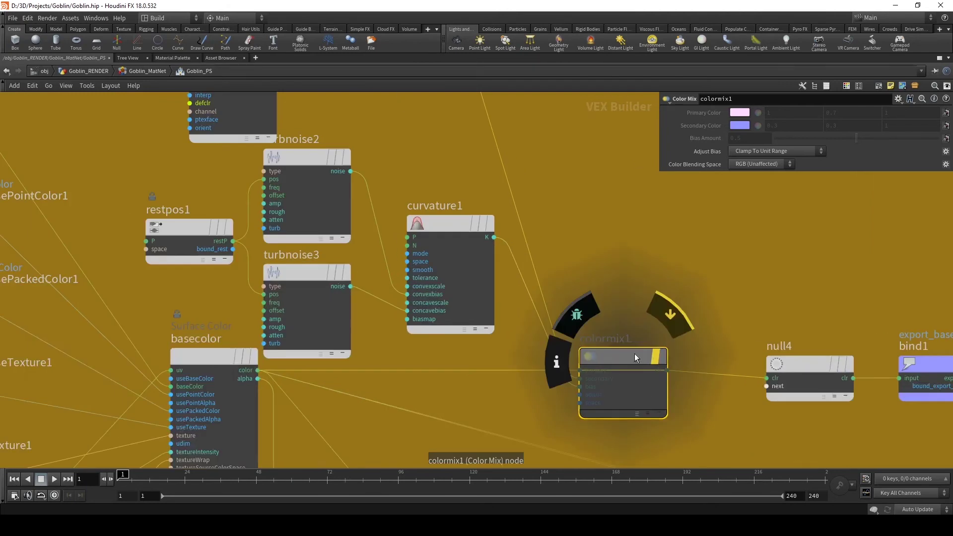
scroll(600, 359, "down", 1)
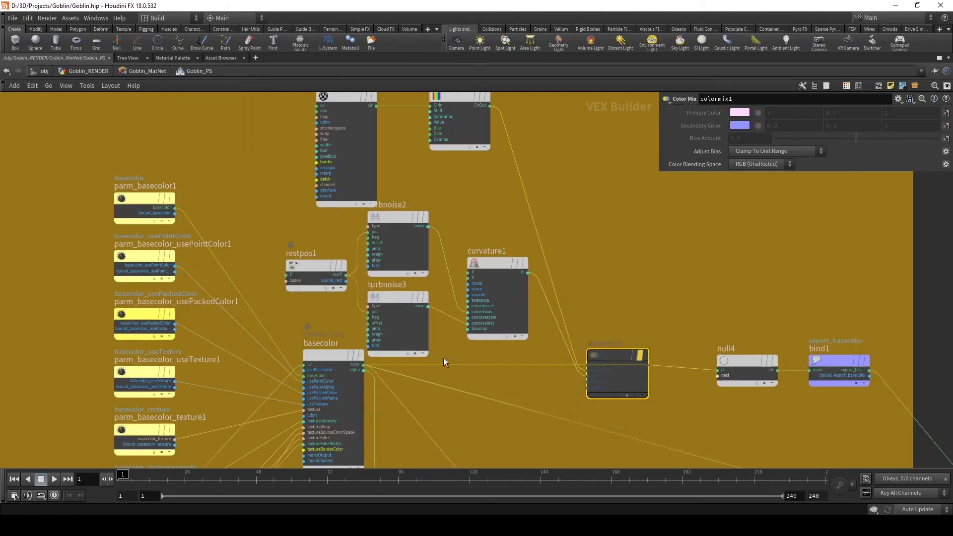
mouse_move(608, 363)
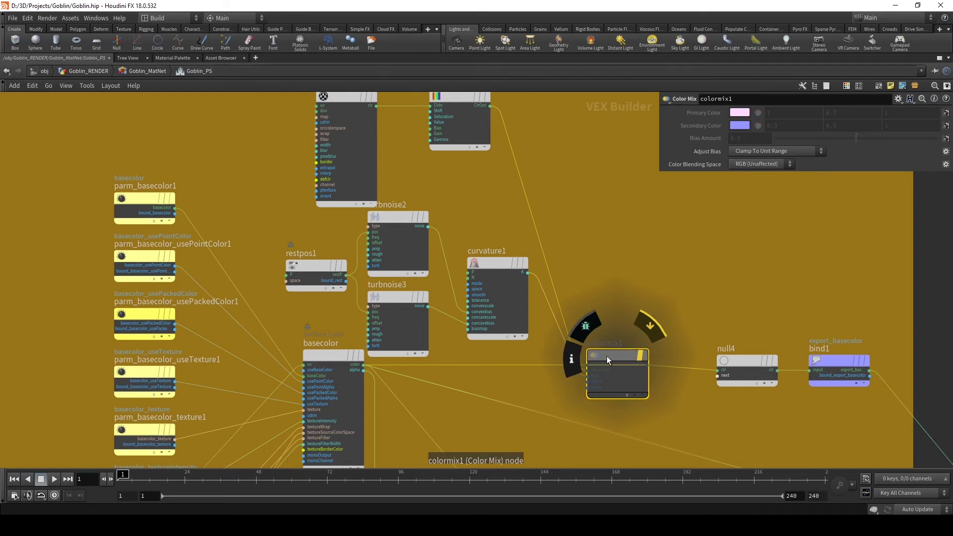
scroll(519, 313, "up", 1)
left_click_drag(491, 253, 474, 255)
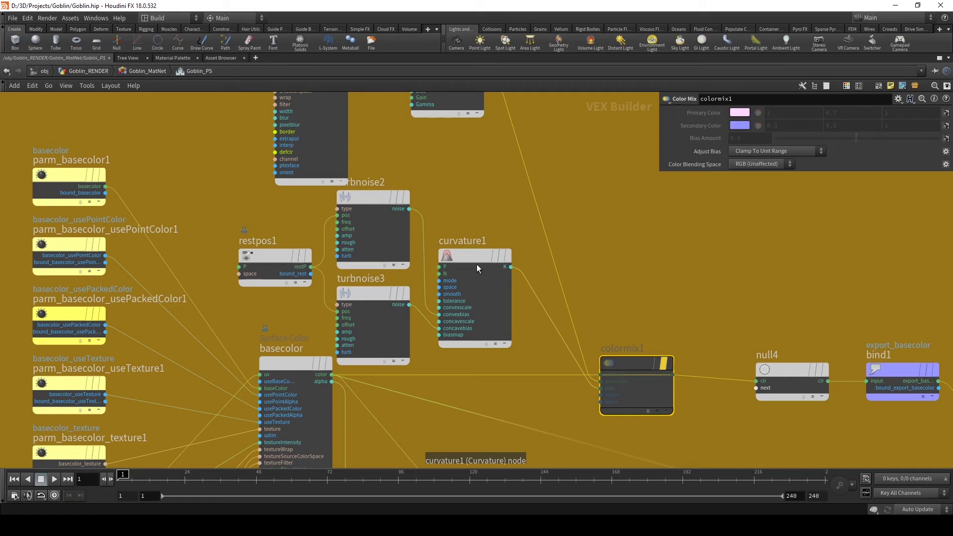
Step: Inspect curvature1: Mean mode, Convex Scale 0, Concave Scale 1, Bias Map 0.3
left_click(460, 256)
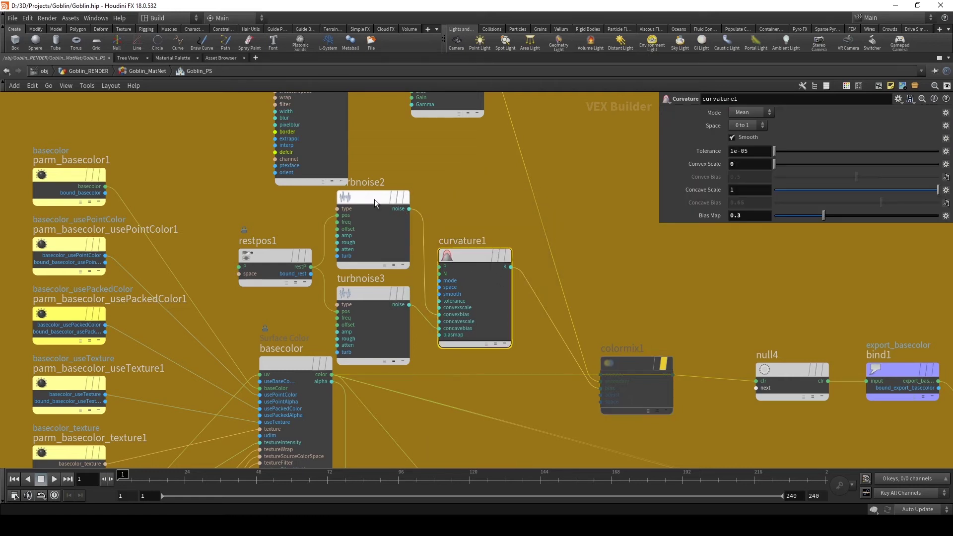
mouse_move(389, 293)
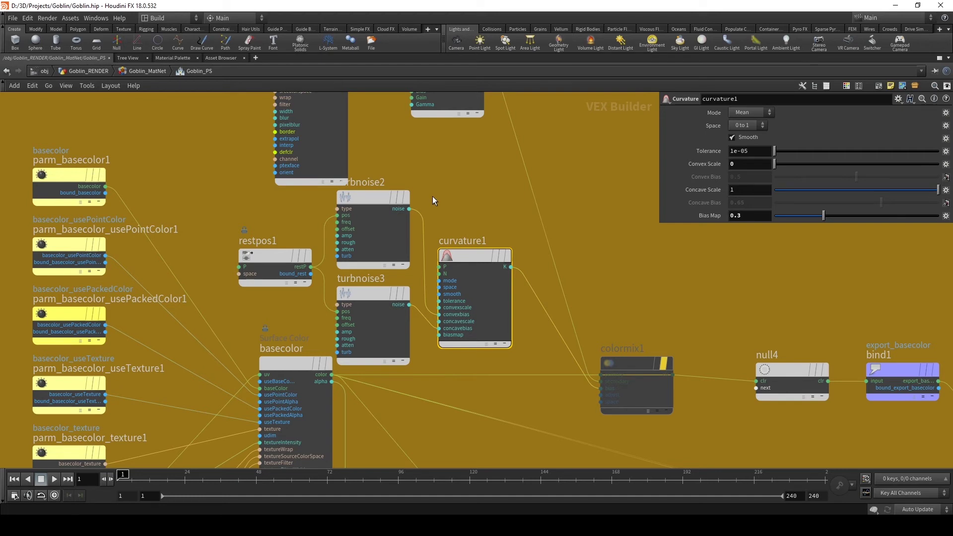
scroll(433, 196, "down", 3)
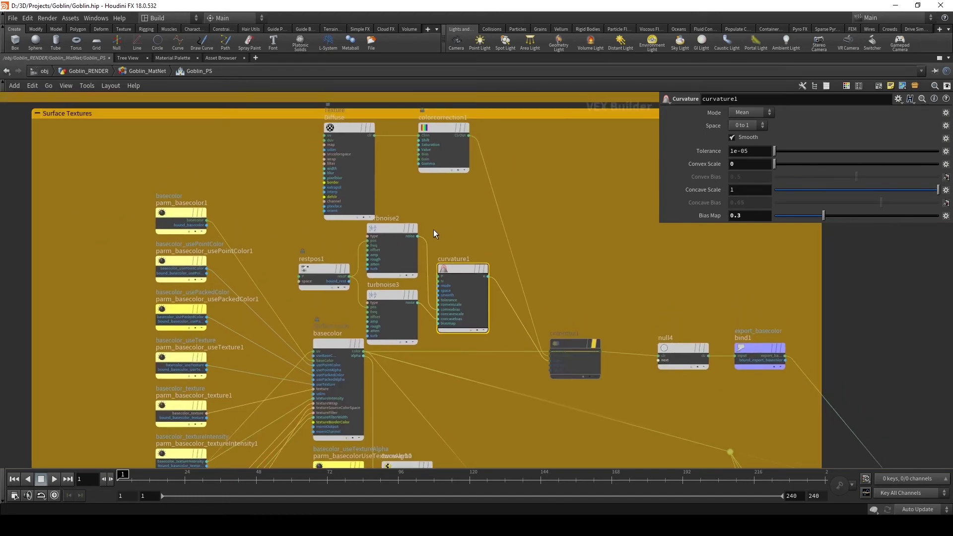
middle_click_drag(499, 192, 472, 238)
scroll(470, 238, "up", 1)
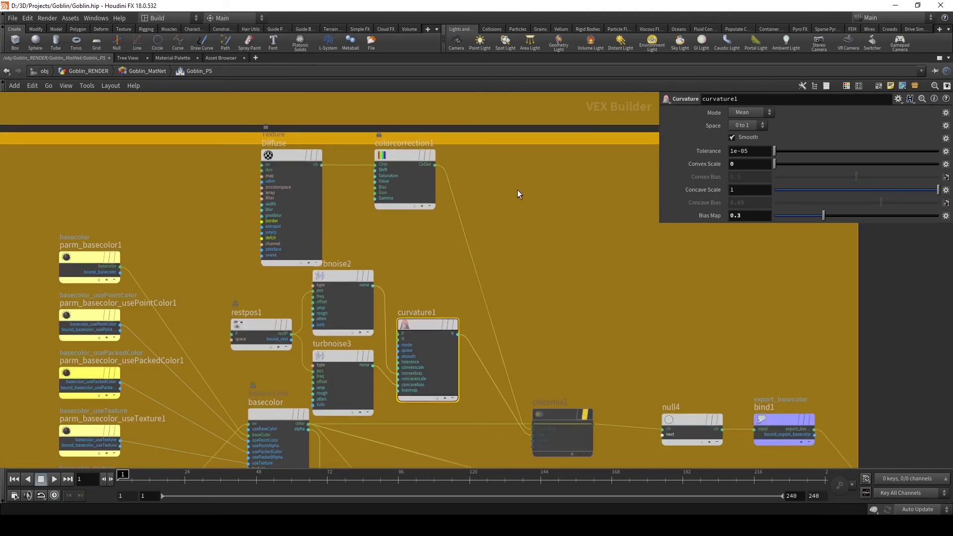
Step: Check the colorcorrection1 and Diffuse texture node settings
left_click(401, 155)
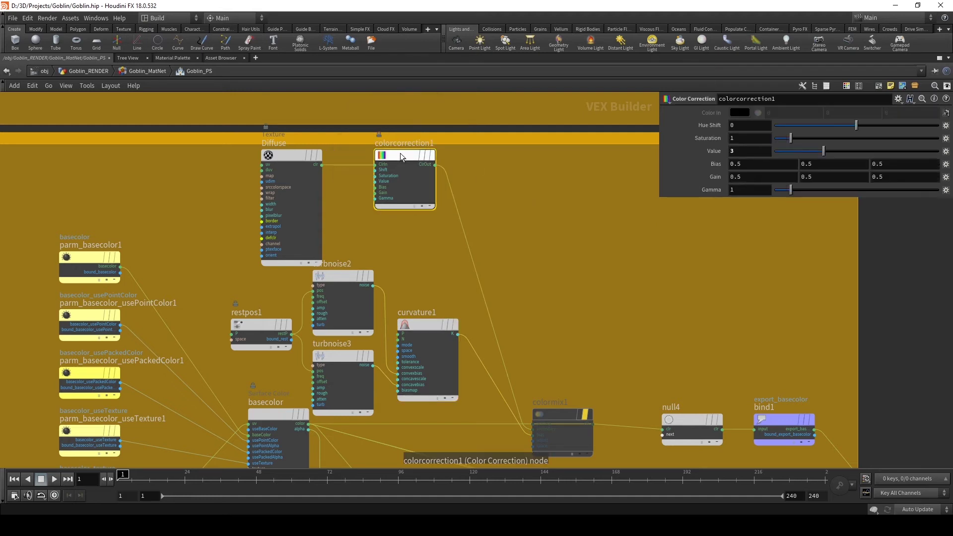
left_click(287, 154)
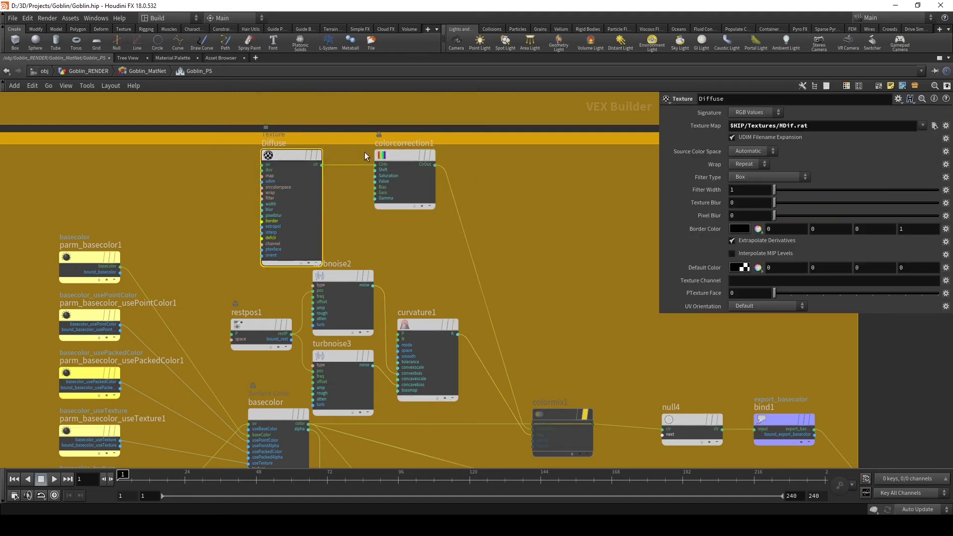
left_click(395, 155)
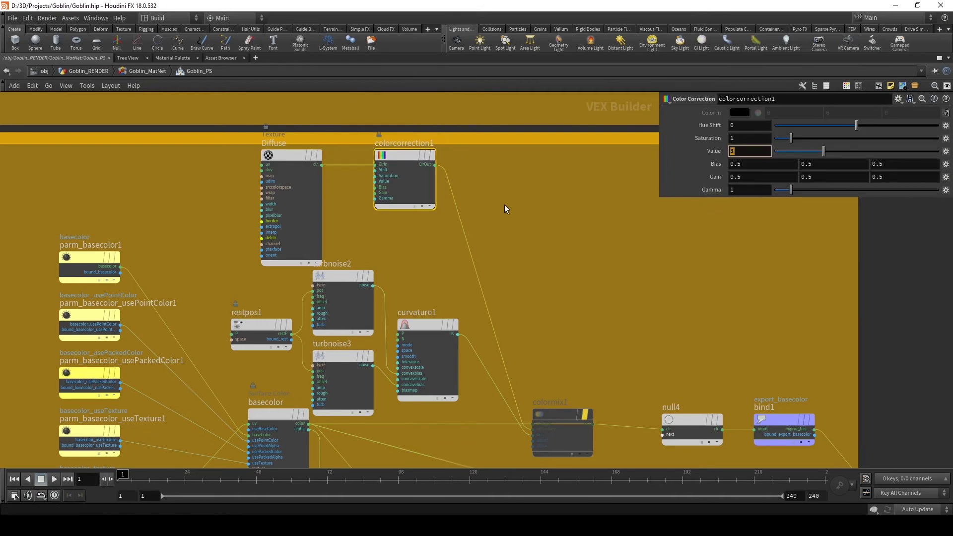
Step: Box-select turbnoise2, turbnoise3 and curvature1, showing Frequency 5, Amplitude 2, Turbulence 10
middle_click_drag(535, 289, 542, 233)
scroll(551, 372, "up", 5)
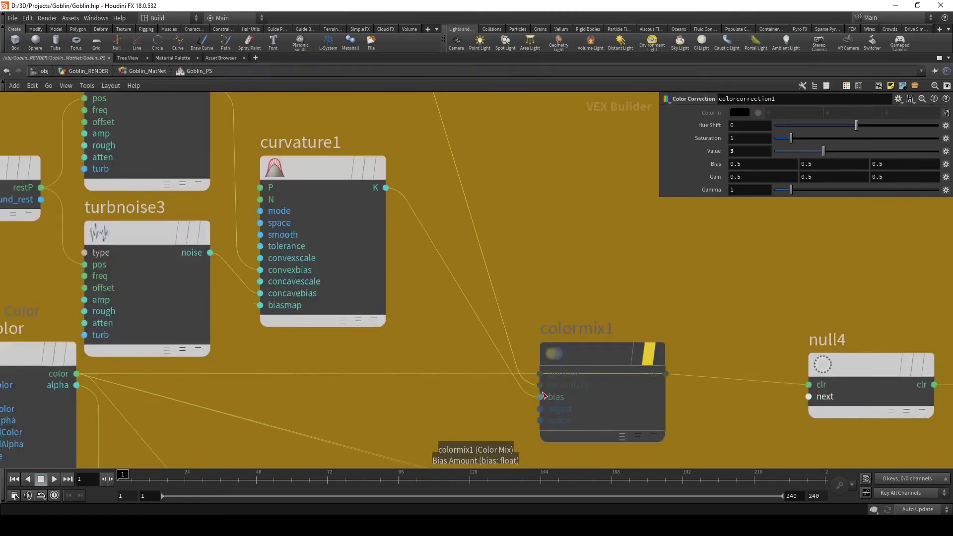
scroll(514, 373, "down", 5)
left_click_drag(406, 229, 303, 328)
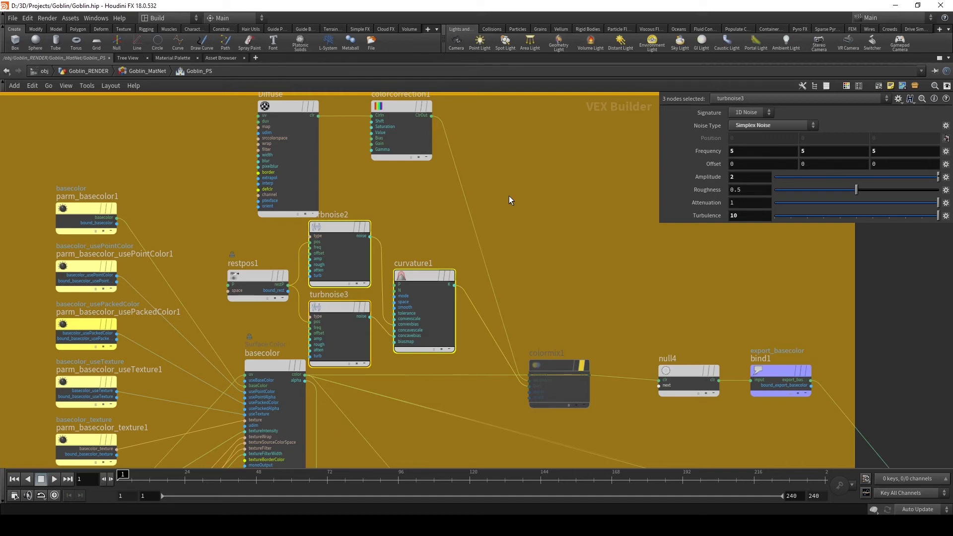
scroll(529, 282, "up", 3)
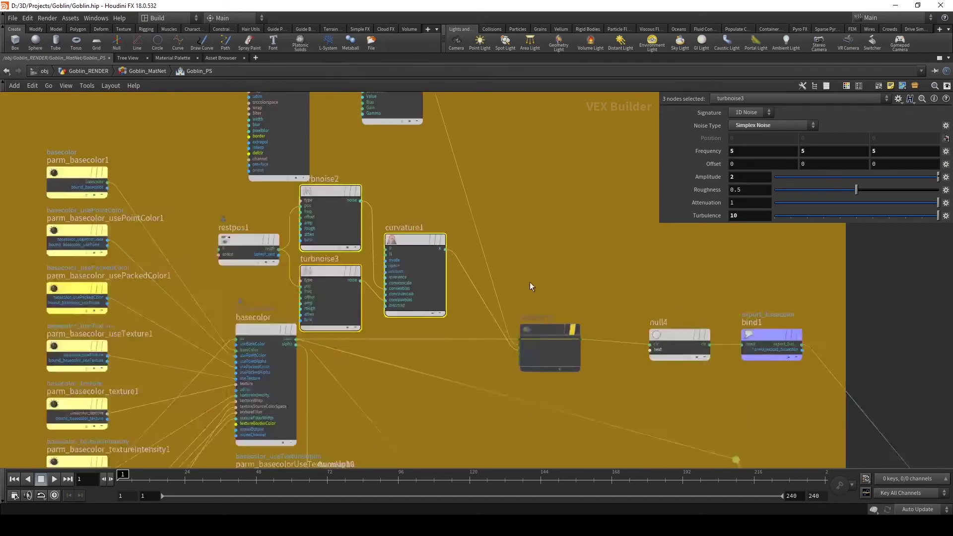
left_click(539, 396)
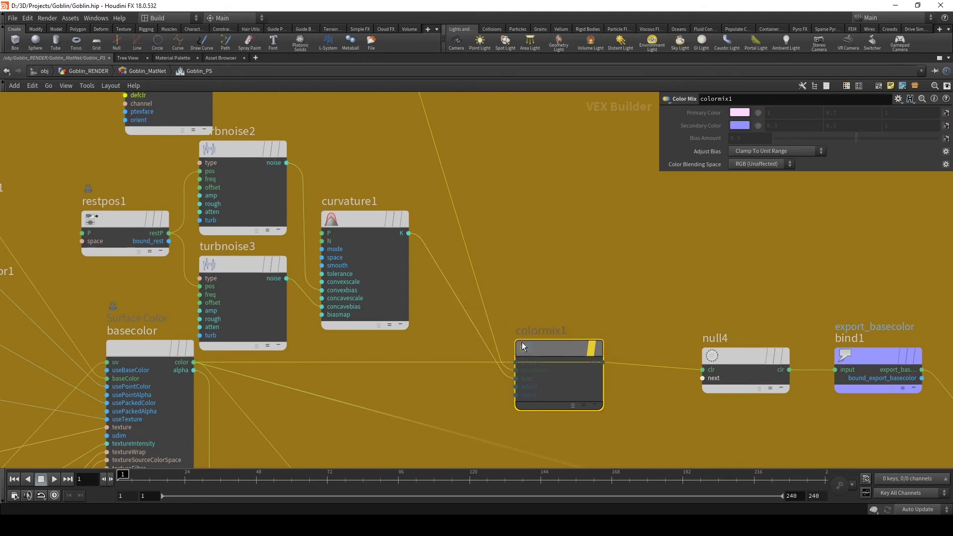
mouse_move(554, 346)
scroll(519, 274, "down", 8)
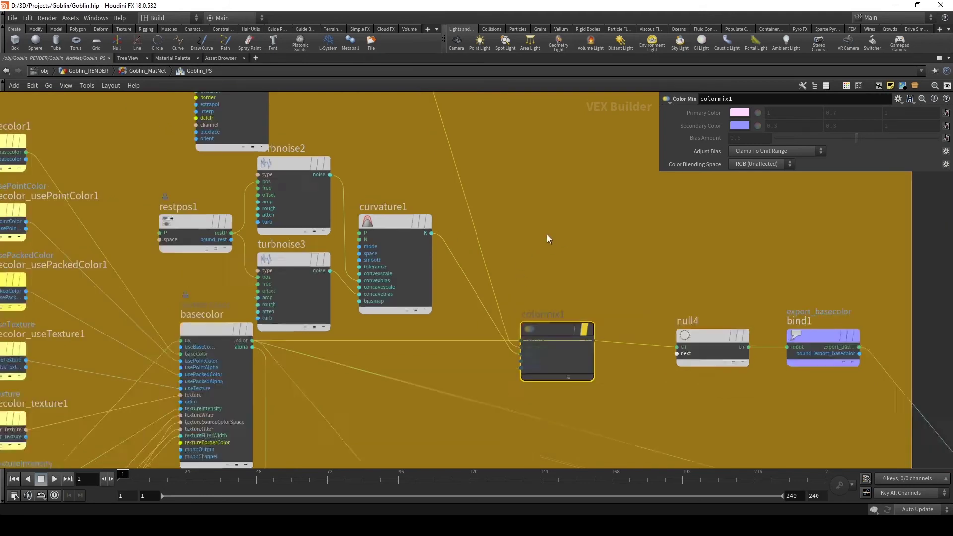
scroll(484, 268, "down", 5)
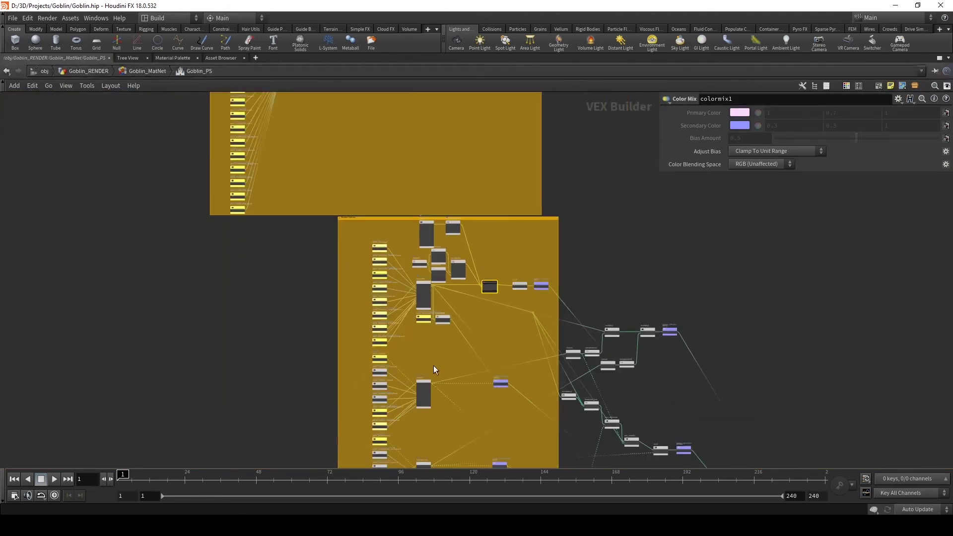
scroll(463, 222, "up", 8)
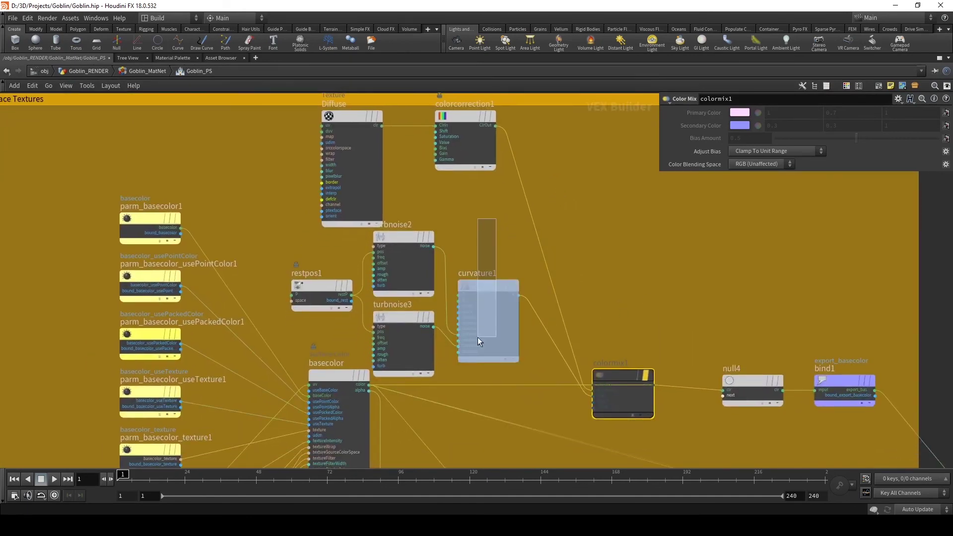
left_click(477, 337)
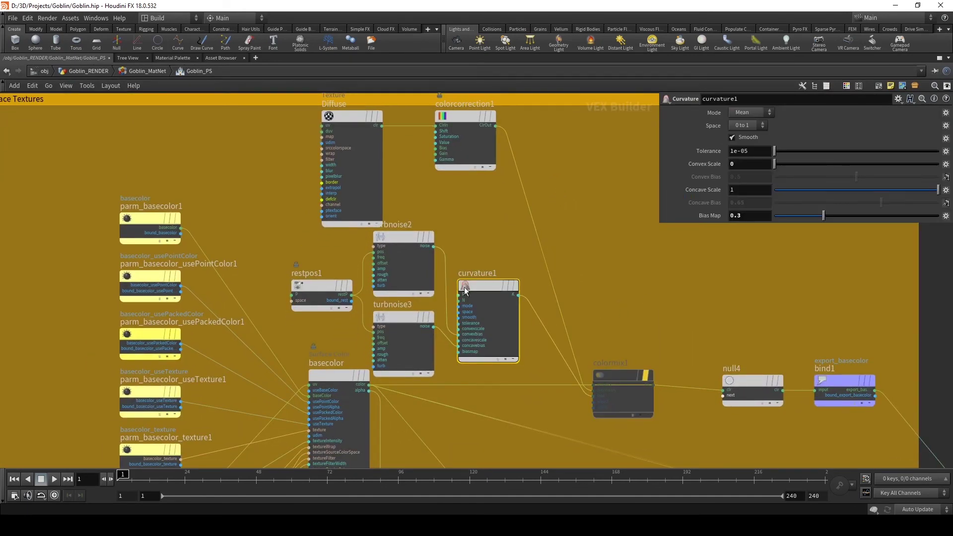
left_click(397, 263)
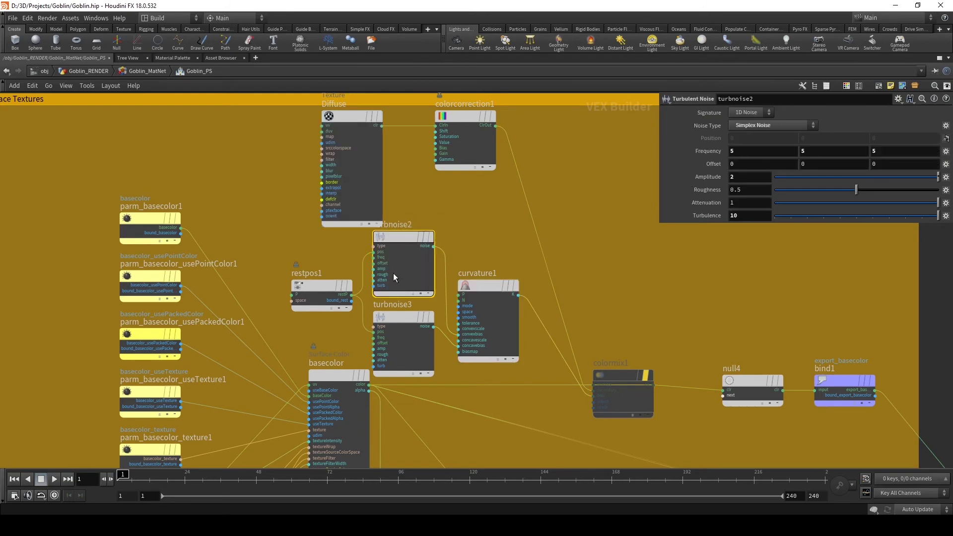
left_click(383, 326)
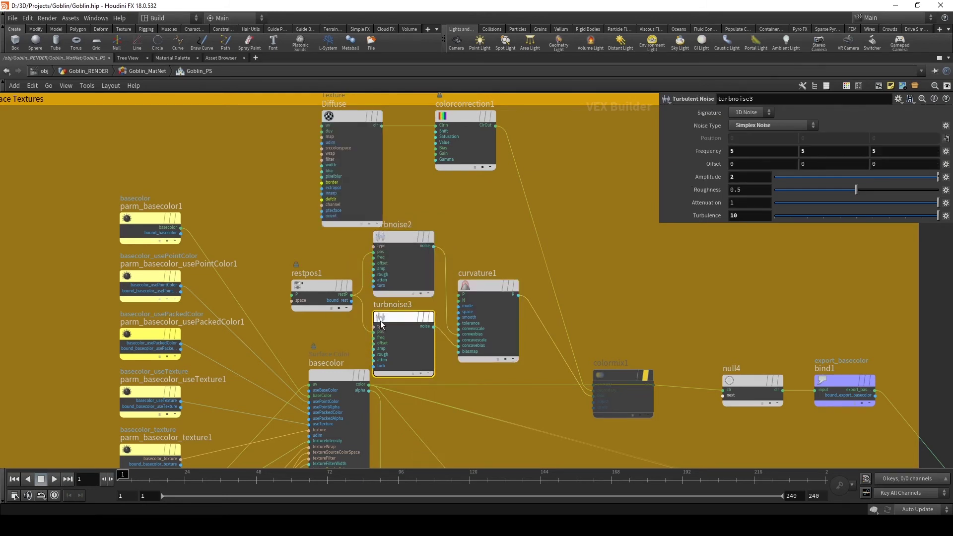
left_click(317, 288)
left_click(399, 238)
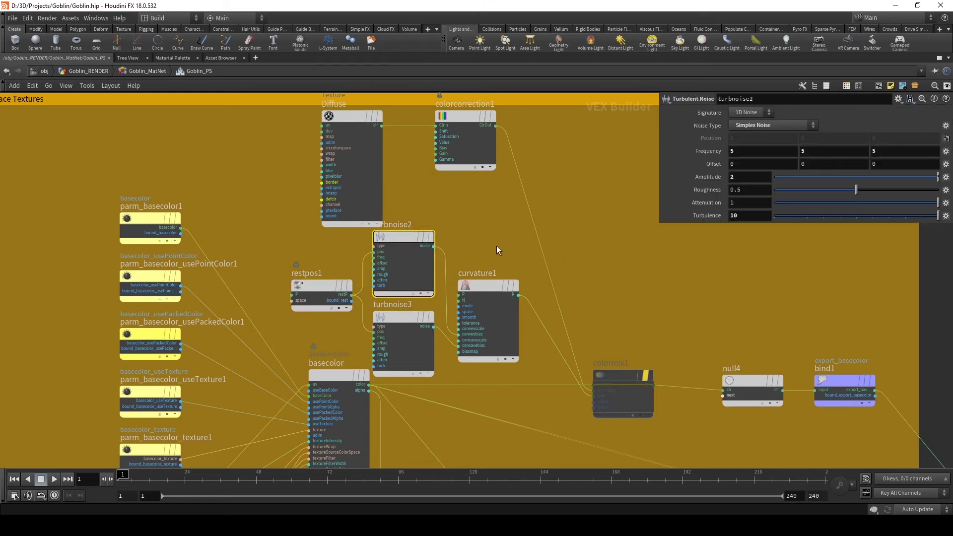
scroll(517, 234, "down", 5)
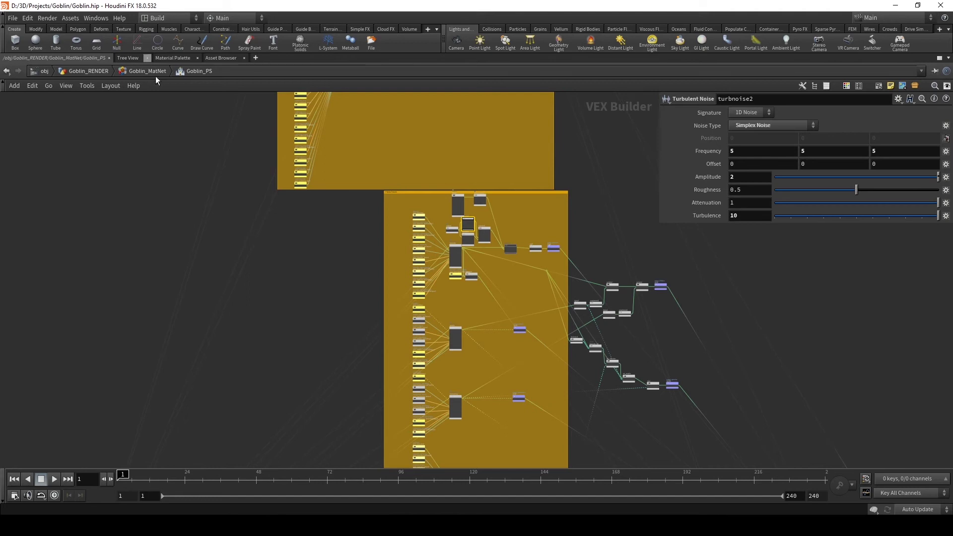
Step: Survey Goblin_PS's network, viewing the sss parameter nodes and the network box below
scroll(435, 366, "down", 3)
scroll(447, 348, "up", 3)
scroll(470, 326, "up", 10)
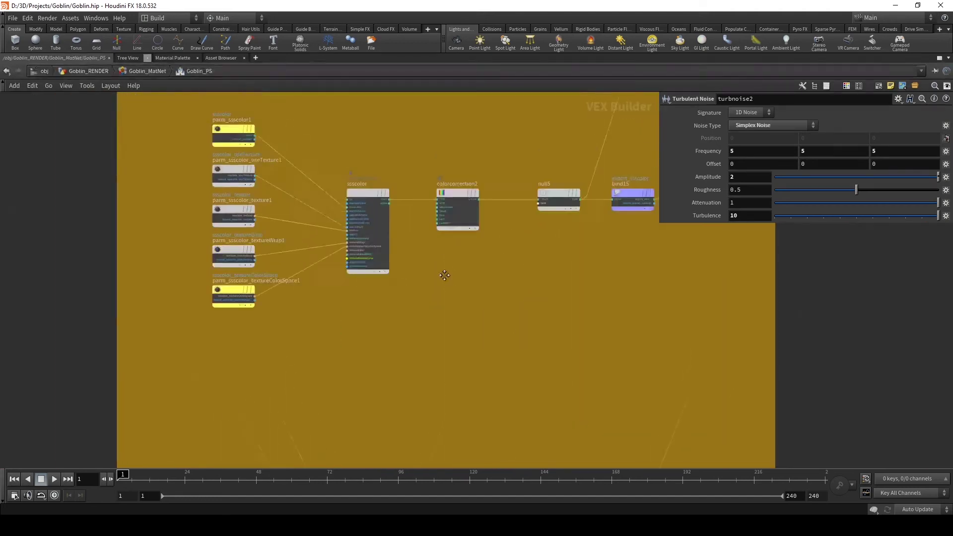
middle_click_drag(444, 275, 435, 390)
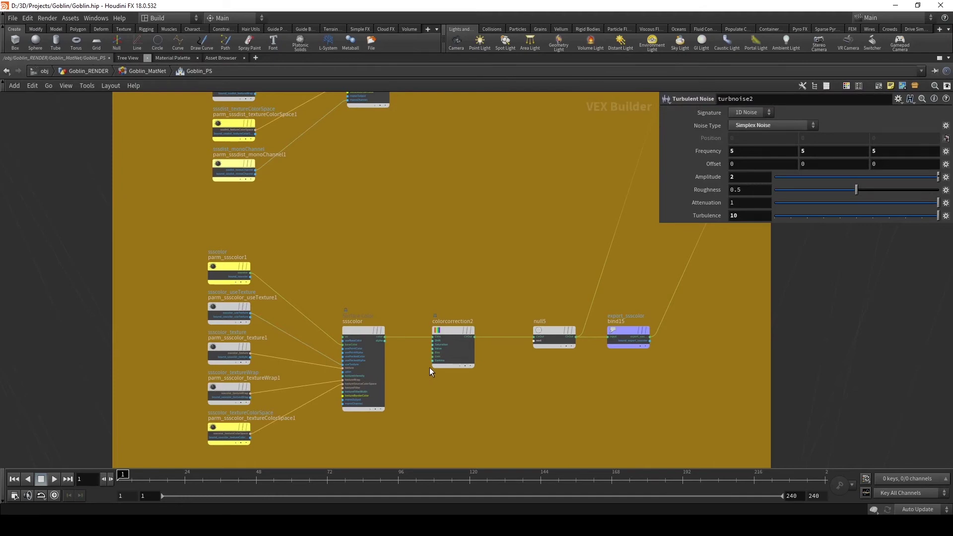
scroll(429, 369, "down", 10)
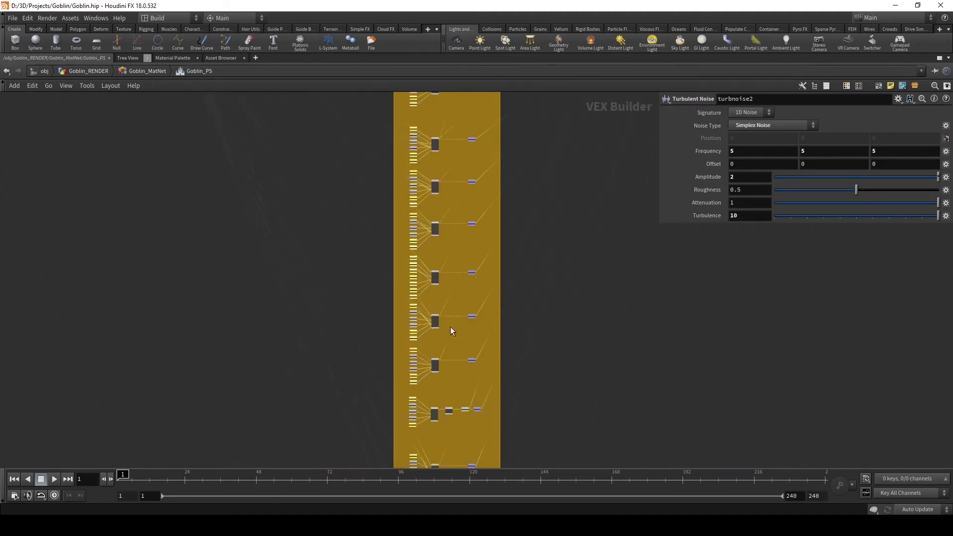
scroll(451, 327, "down", 3)
middle_click_drag(451, 327, 427, 321)
Step: Exit to the Goblin_RENDER geometry network, frame all nodes and inspect EyeRim_GRP
left_click(139, 71)
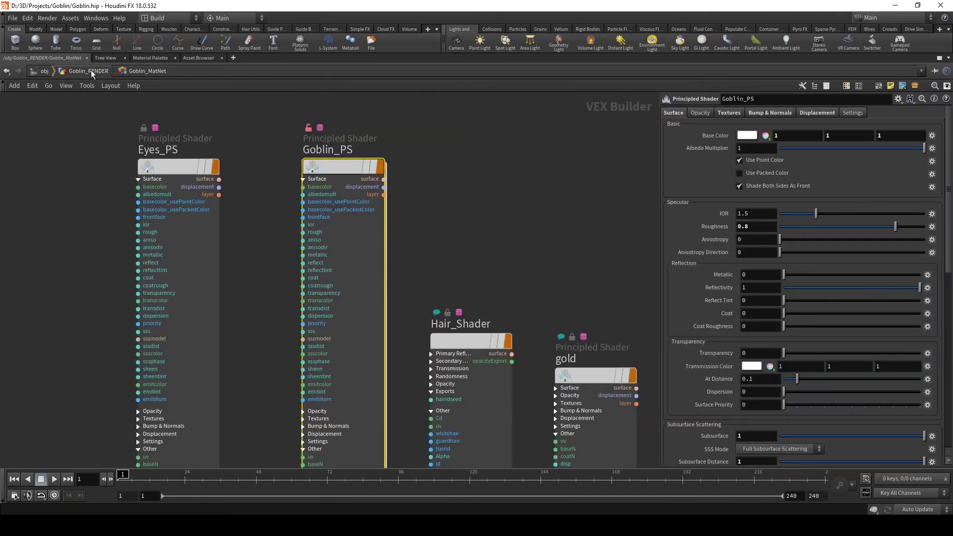
left_click(91, 70)
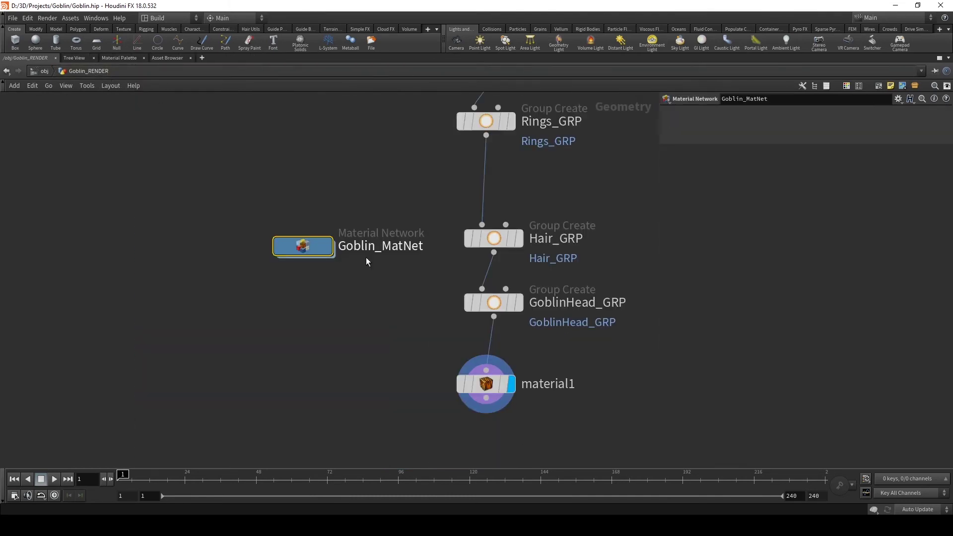
key("h")
left_click(419, 193)
scroll(362, 254, "down", 3)
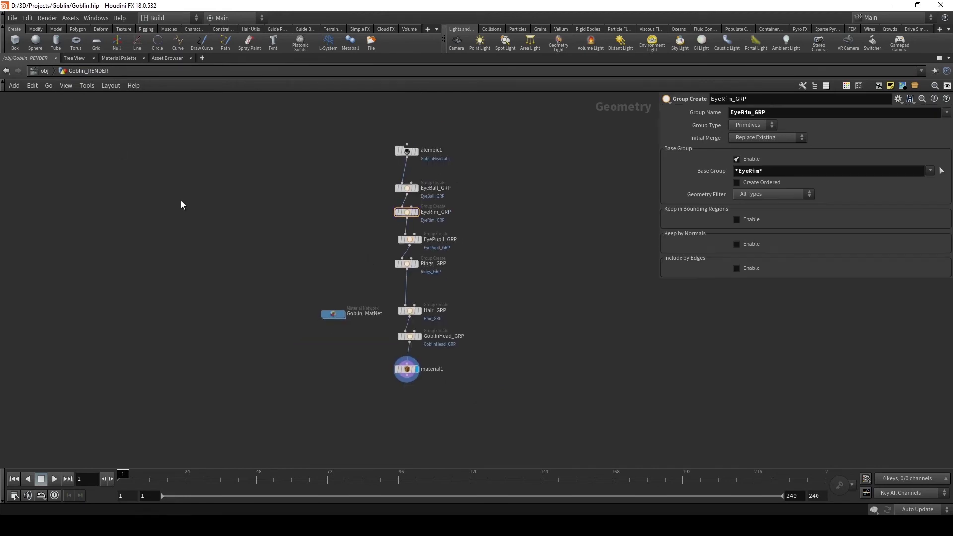
Step: Restore the multi-pane layout and return to object level with RenderCam in view
key("ctrl+b")
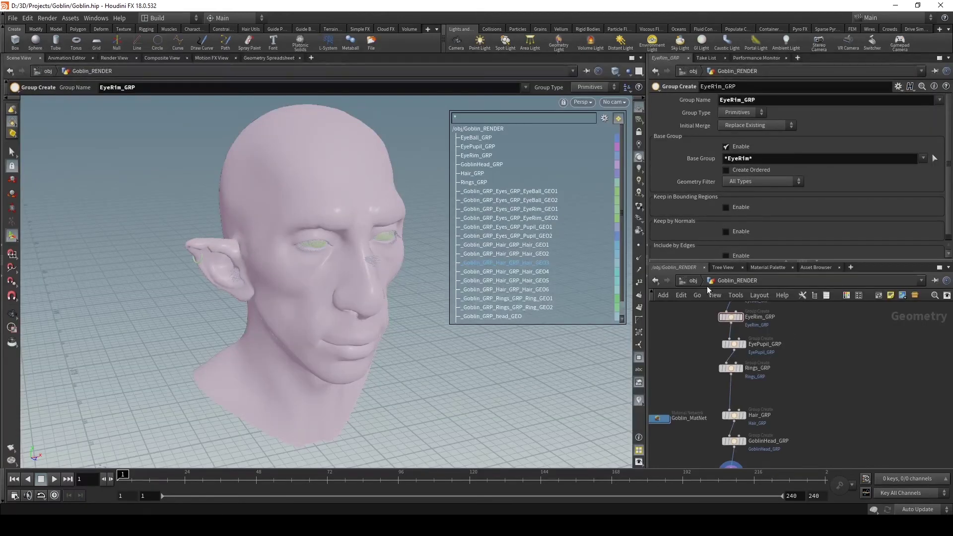
scroll(862, 370, "down", 2)
left_click(693, 281)
middle_click(767, 381)
middle_click_drag(893, 432, 786, 377)
Step: Select RenderCam, review its render and View settings, and frame it in the viewport
left_click(789, 400)
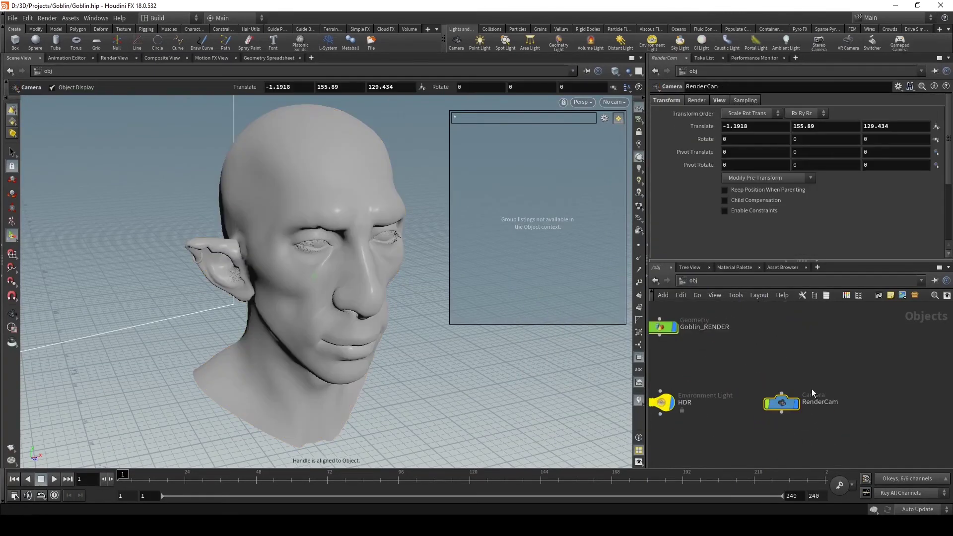
left_click(696, 100)
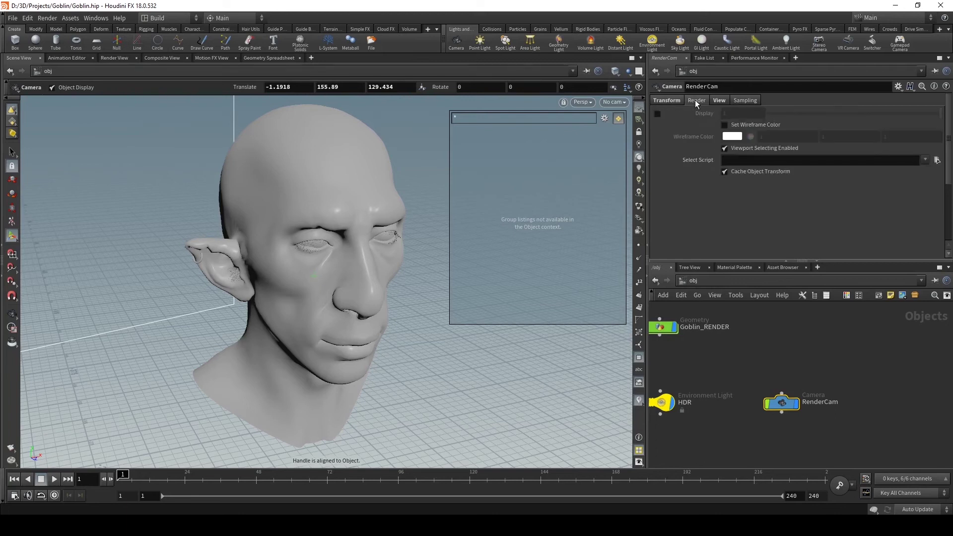
left_click(718, 100)
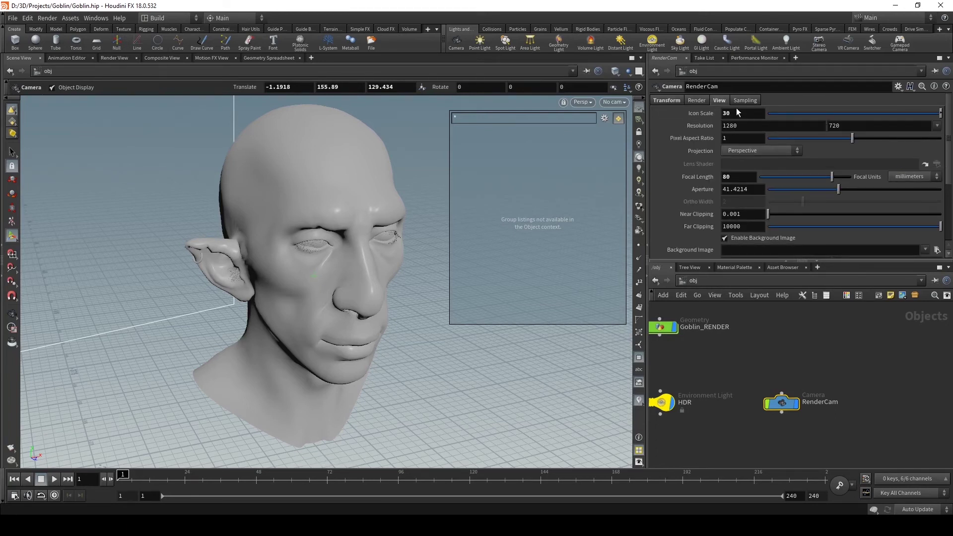
left_click(705, 114)
key("Escape")
key("f")
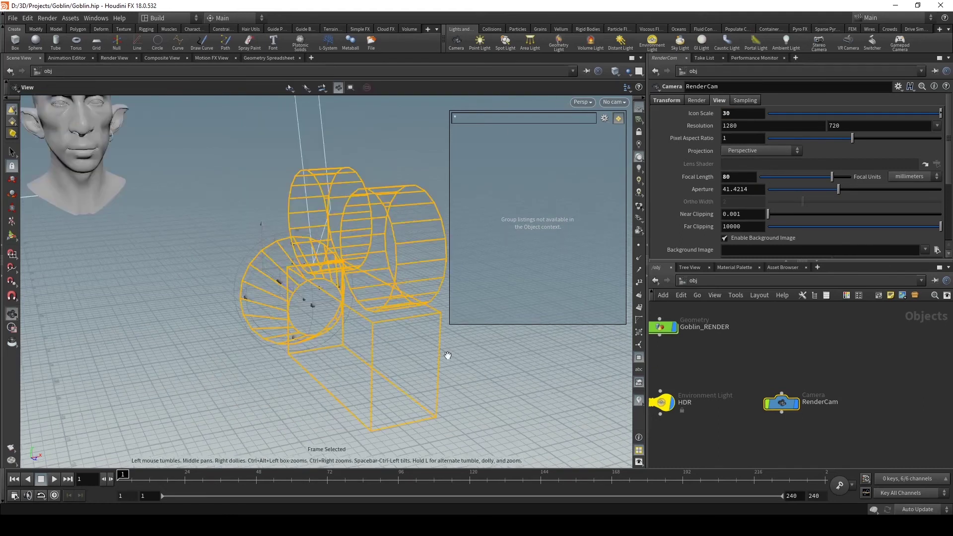
left_click_drag(494, 383, 447, 337)
key("r")
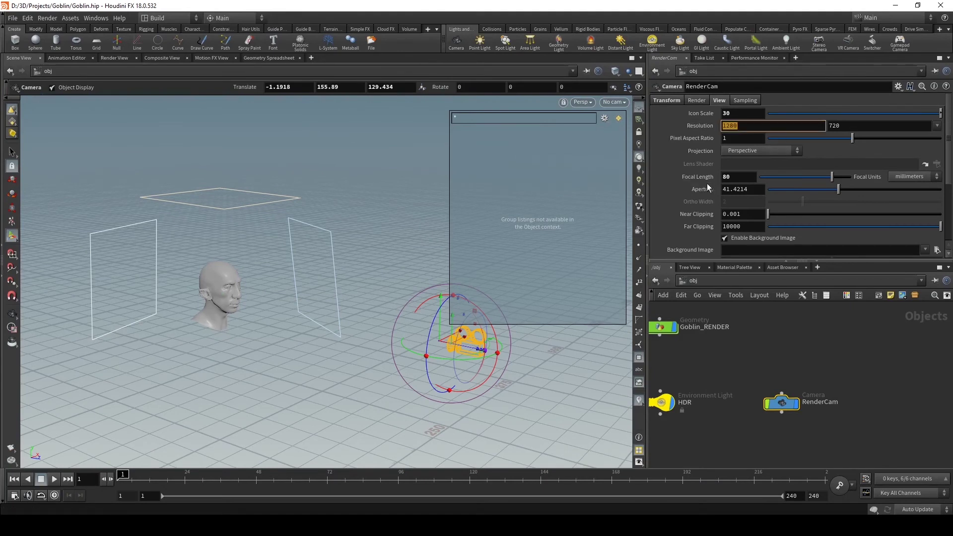
Step: Nudge RenderCam's focal length to 80.2 and review the 1280×720 camera settings
left_click(738, 177)
scroll(675, 198, "down", 3)
scroll(673, 196, "down", 3)
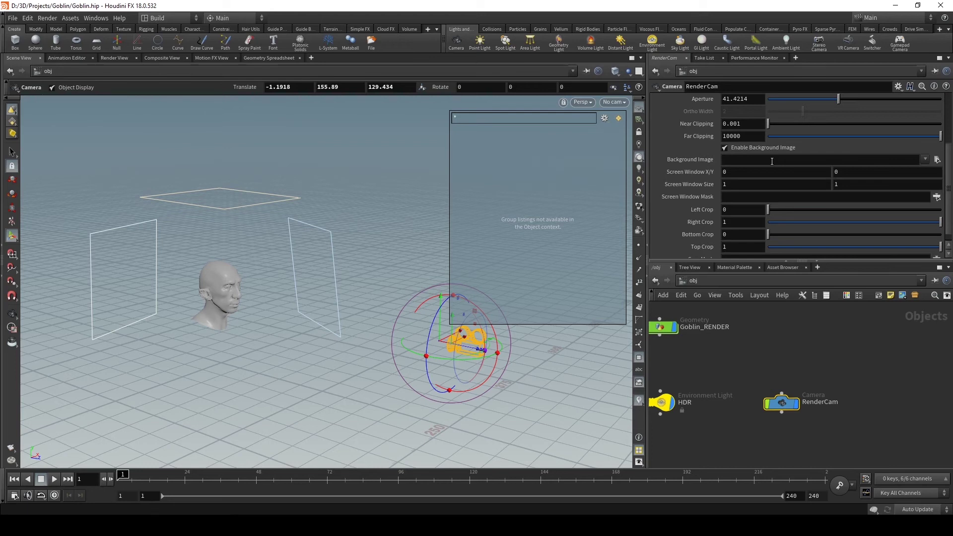
scroll(773, 160, "up", 7)
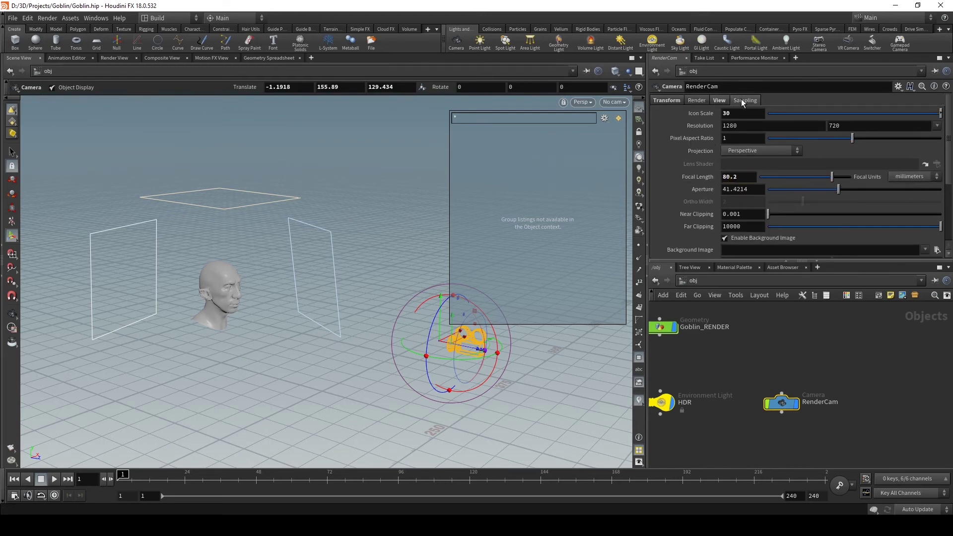
left_click(662, 100)
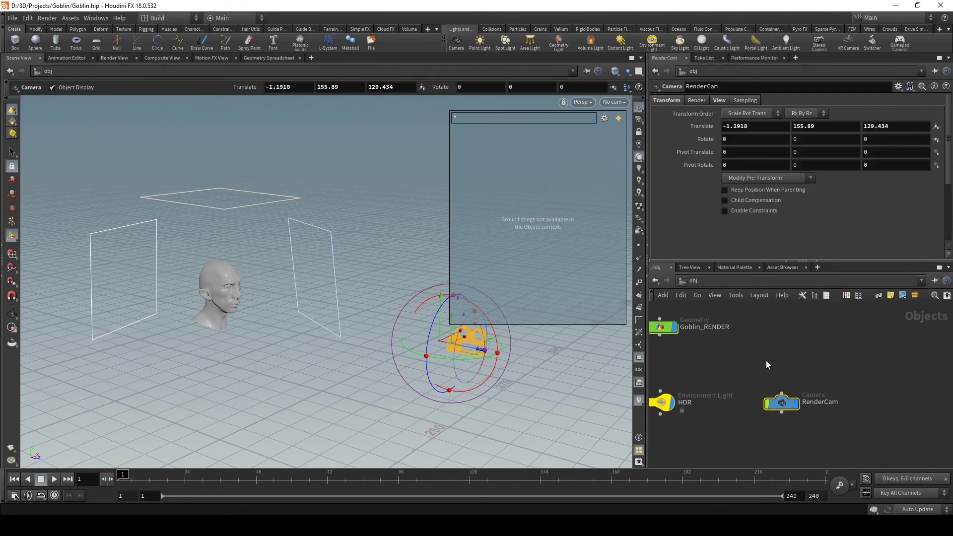
Step: Frame the object network and select Rim_Light with its transform handles shown
key("h")
left_click(710, 282)
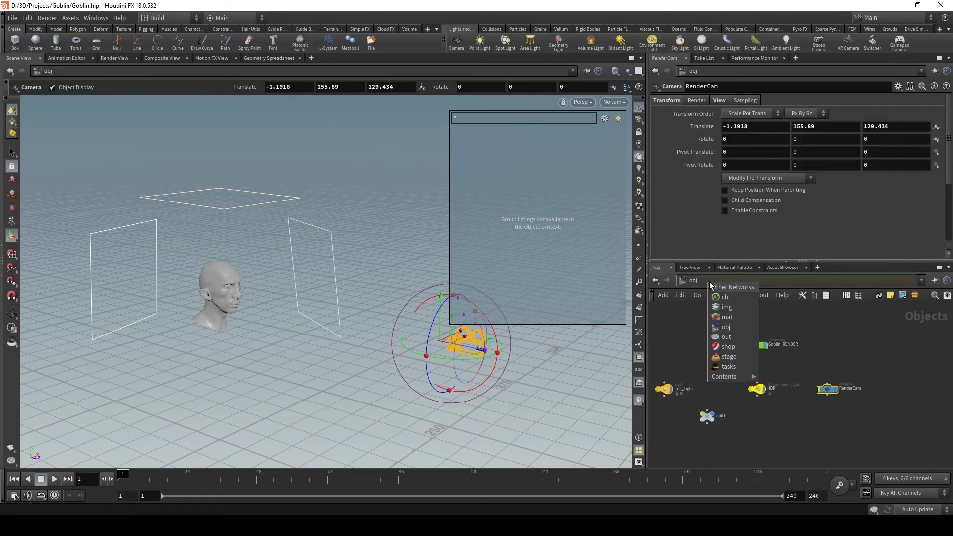
middle_click_drag(658, 323, 844, 351)
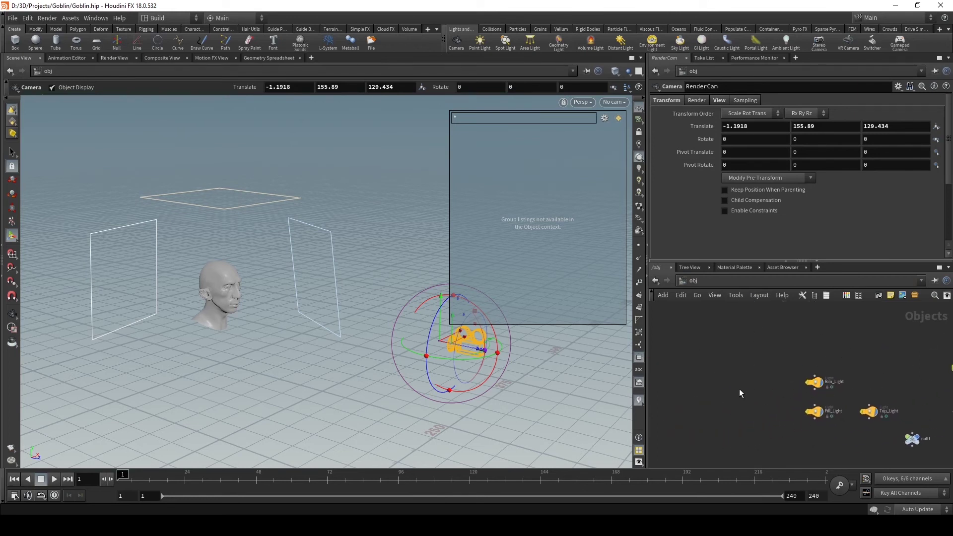
left_click(795, 390)
left_click(814, 383)
key("Escape")
middle_click_drag(186, 344, 274, 311)
key("Return")
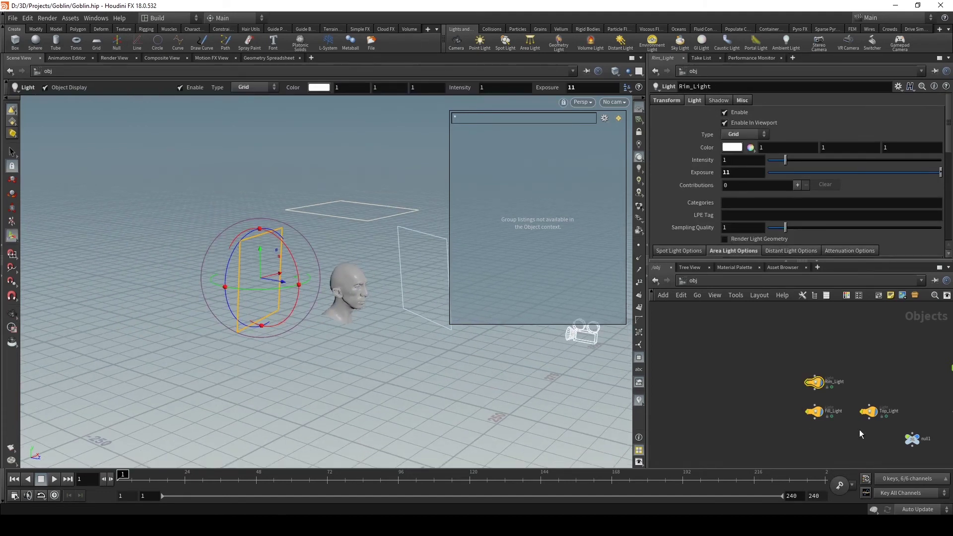
scroll(860, 433, "up", 3)
Step: Move null1 further left in the network and orbit the viewport around Rim_Light
middle_click_drag(860, 433, 802, 413)
mouse_move(859, 409)
left_click_drag(859, 414, 717, 417)
key("Escape")
left_click_drag(272, 330, 195, 208)
key("Return")
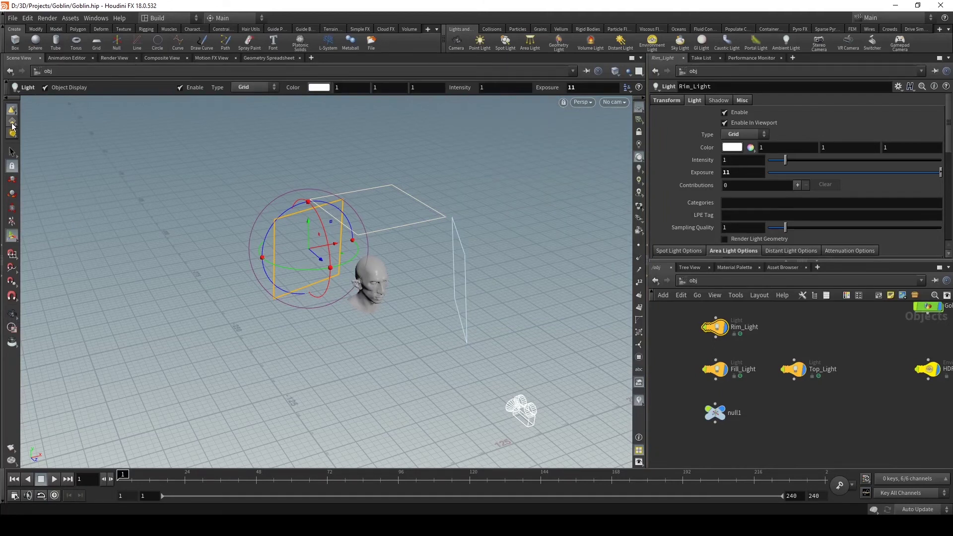
left_click(12, 152)
Step: Place the HDR light node beside Rim_Light, near Top_Light and Fill_Light
key("space+h")
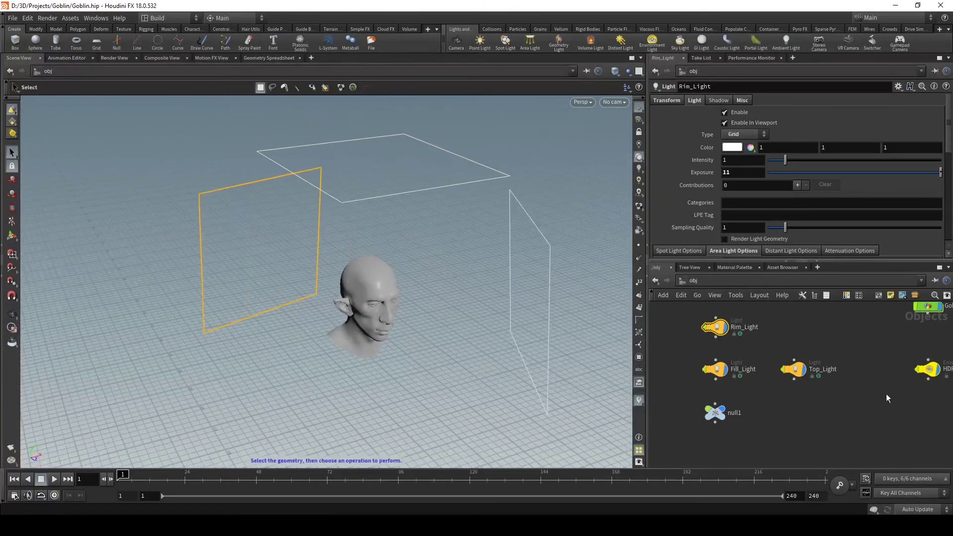
scroll(844, 392, "down", 5)
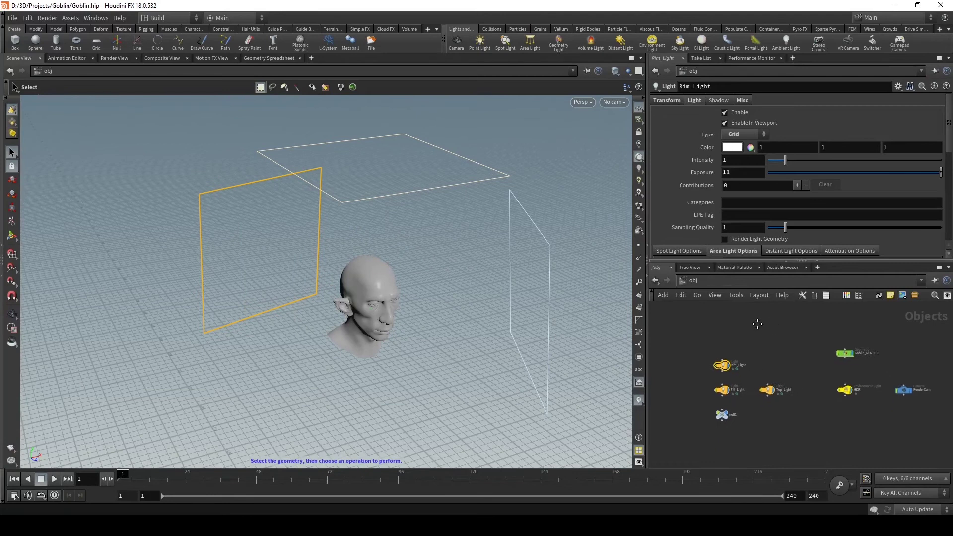
scroll(900, 391, "up", 3)
left_click_drag(809, 394, 687, 360)
middle_click_drag(801, 405, 874, 440)
left_click_drag(760, 394, 743, 384)
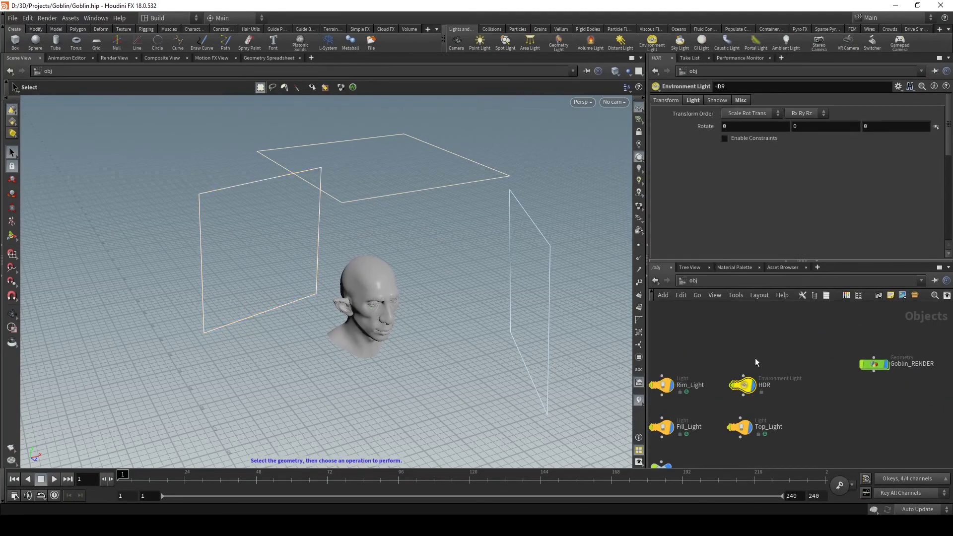
Step: Search the node menu for 'li' light nodes, then cancel without adding anything
middle_click_drag(784, 323, 815, 344)
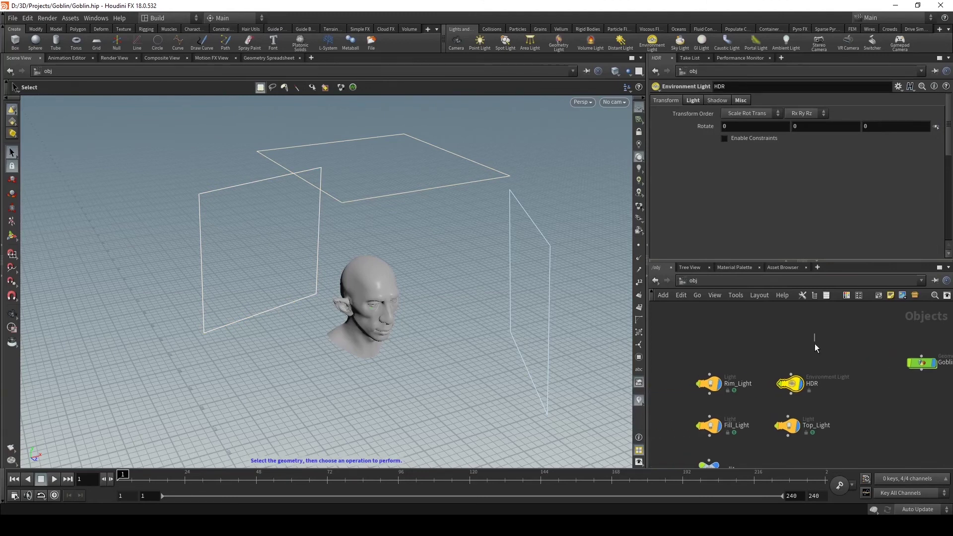
key("Tab")
type("l")
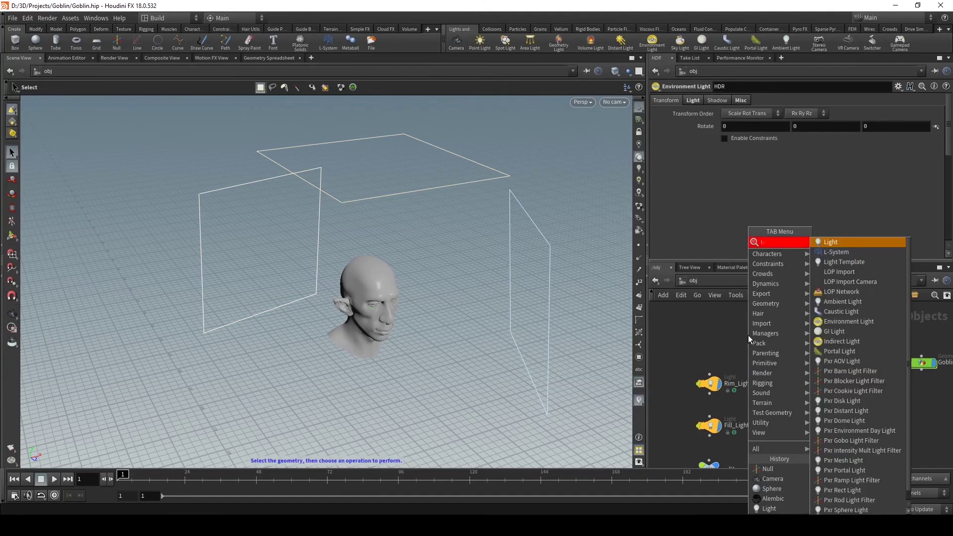
type("i")
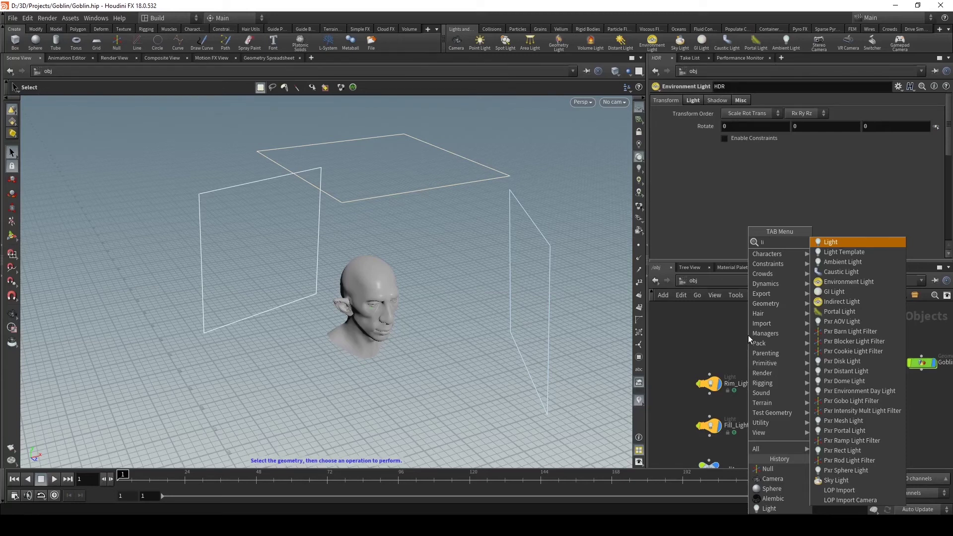
key("Down")
key("Down")
key("Down")
key("Down")
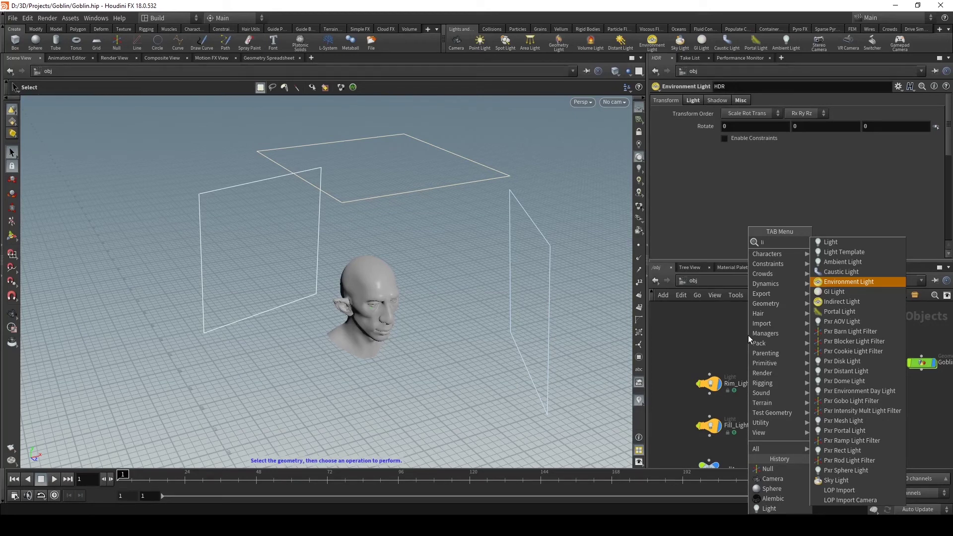
key("Escape")
Step: Check that the HDR light's environment map is suburban_field_01_2k.rat, then select Rim_Light
left_click(788, 383)
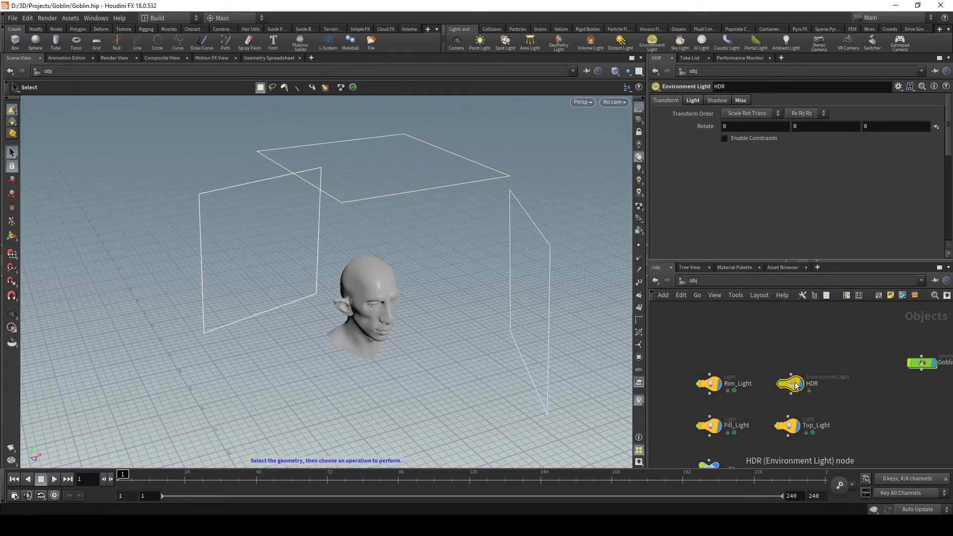
left_click(693, 100)
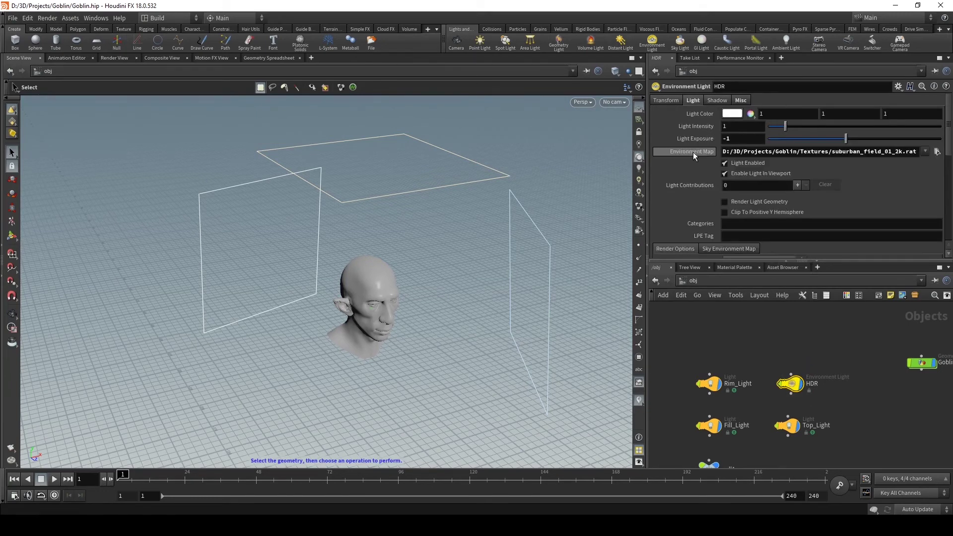
left_click(774, 151)
left_click(823, 151)
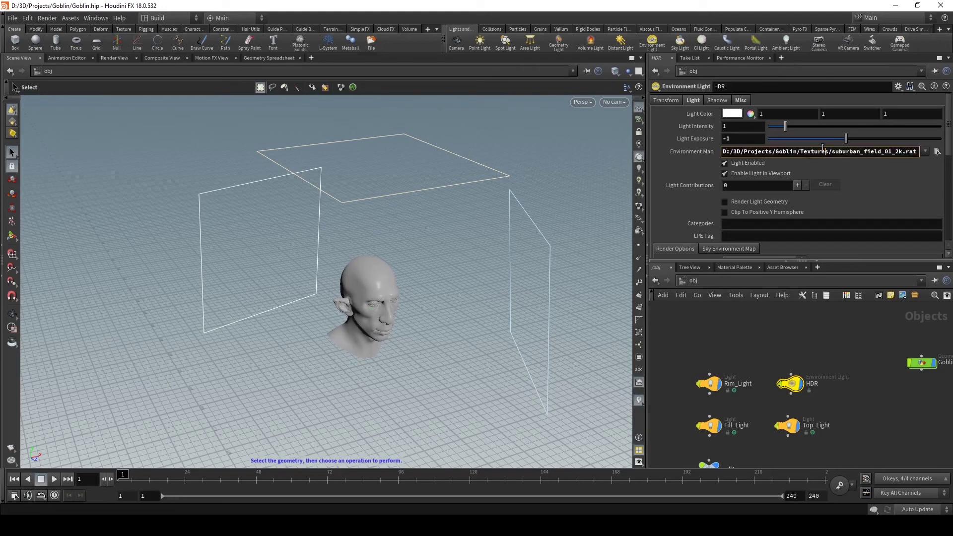
left_click_drag(835, 152, 919, 151)
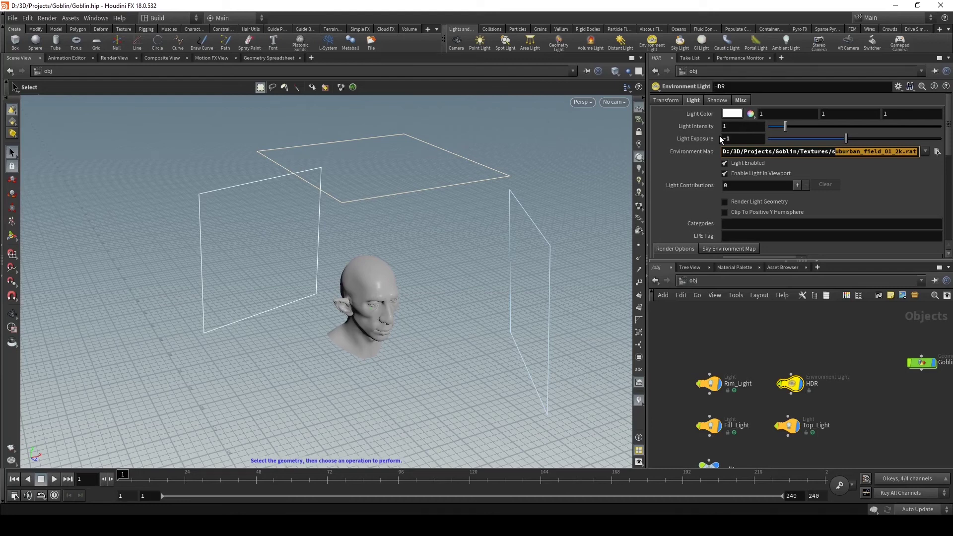
scroll(675, 144, "down", 3)
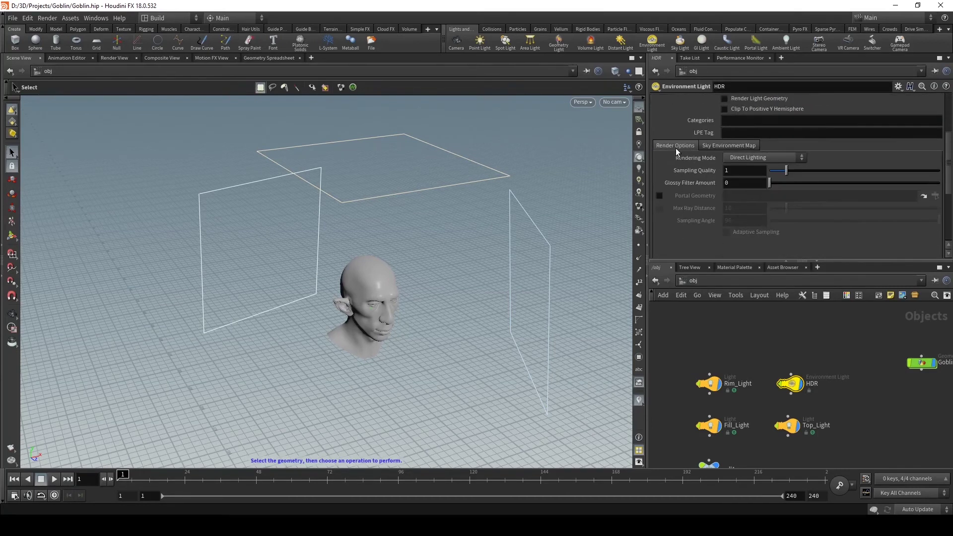
scroll(675, 148, "up", 3)
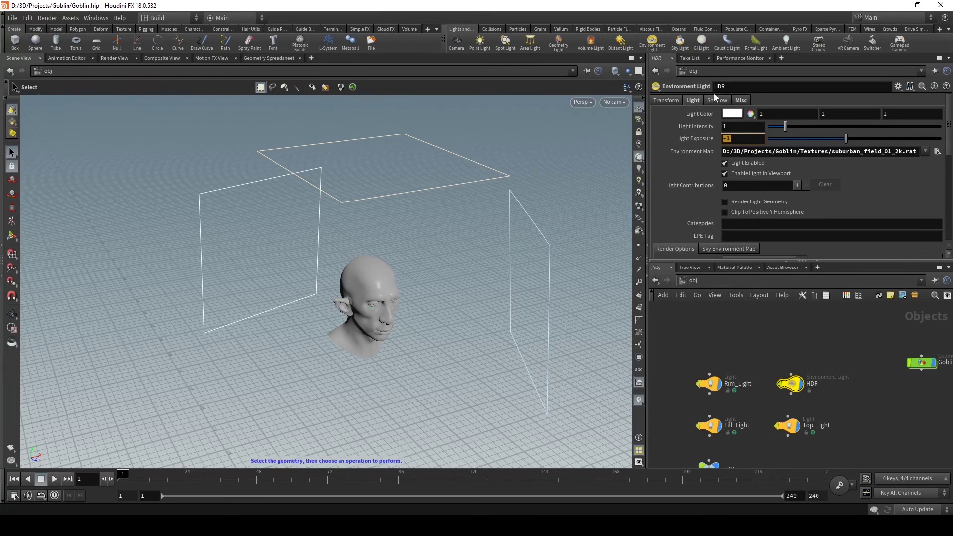
left_click_drag(753, 342, 697, 391)
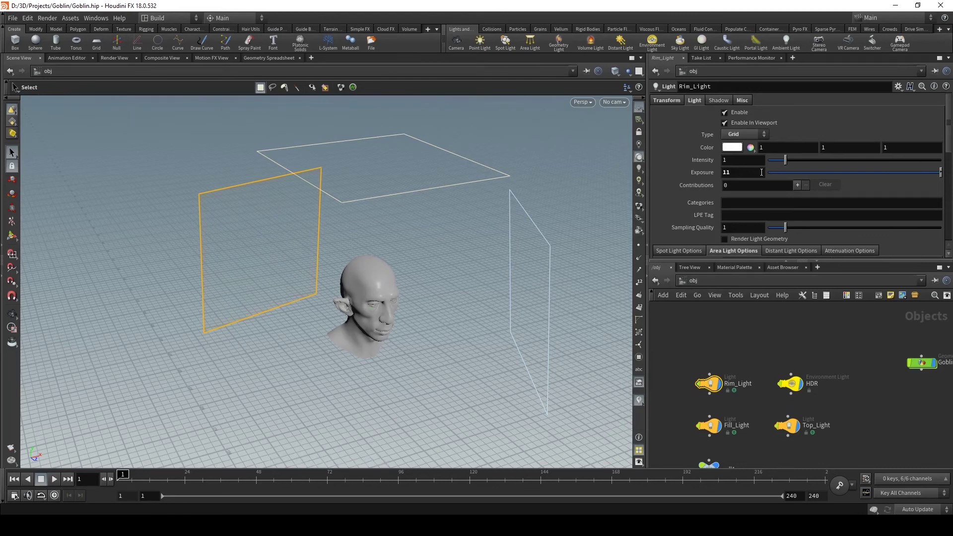
Step: Leave Rim_Light at intensity 1, exposure 11 and Grid light type
left_click(742, 160)
key("Tab")
scroll(663, 191, "down", 3)
scroll(680, 157, "up", 3)
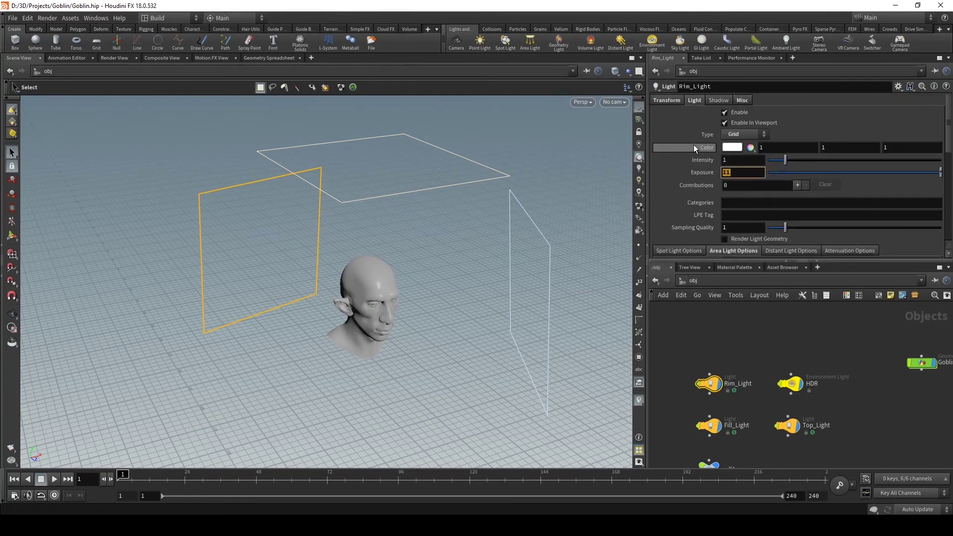
key("Return")
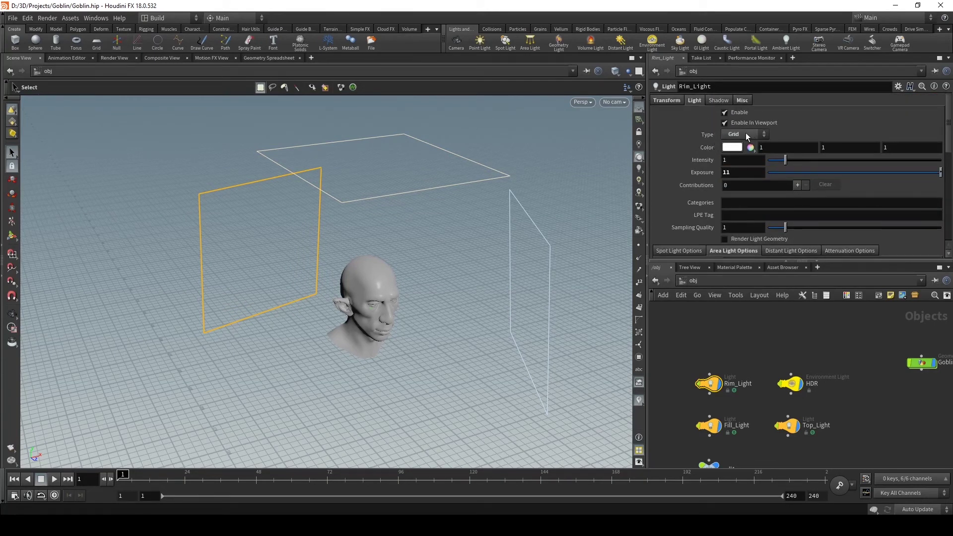
left_click(747, 135)
left_click(746, 133)
Step: Browse through Rim_Light's parameters, including the spot light options
scroll(695, 180, "down", 3)
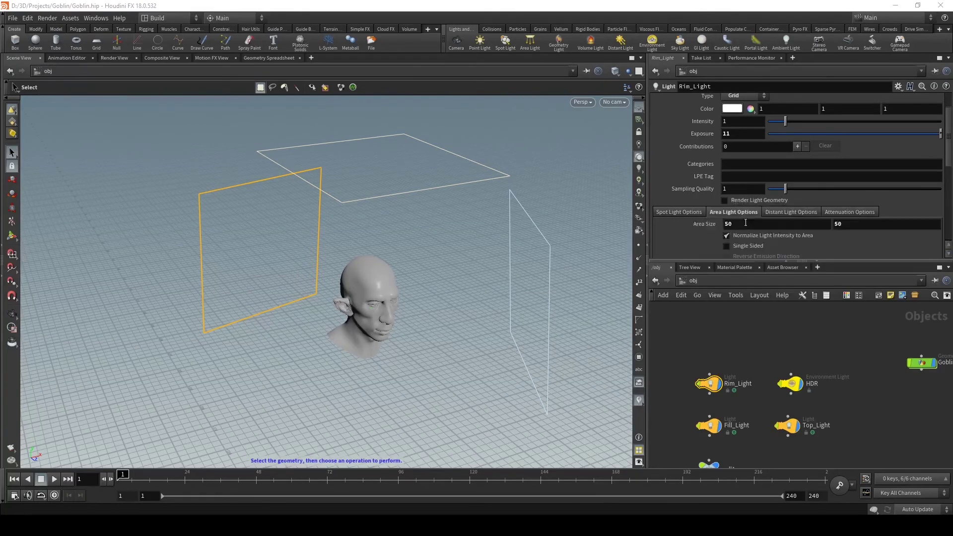
mouse_move(691, 228)
scroll(693, 240, "down", 1)
scroll(692, 236, "down", 1)
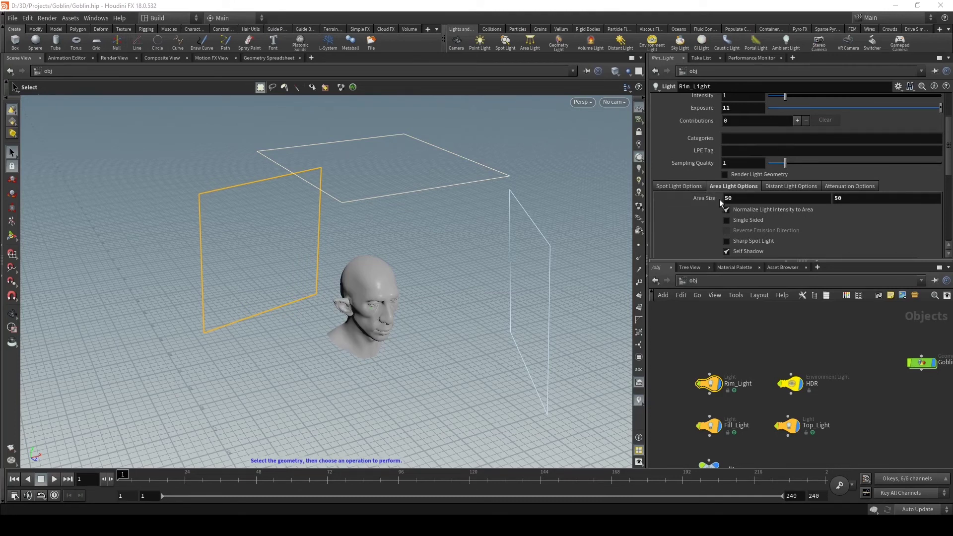
scroll(694, 191, "down", 5)
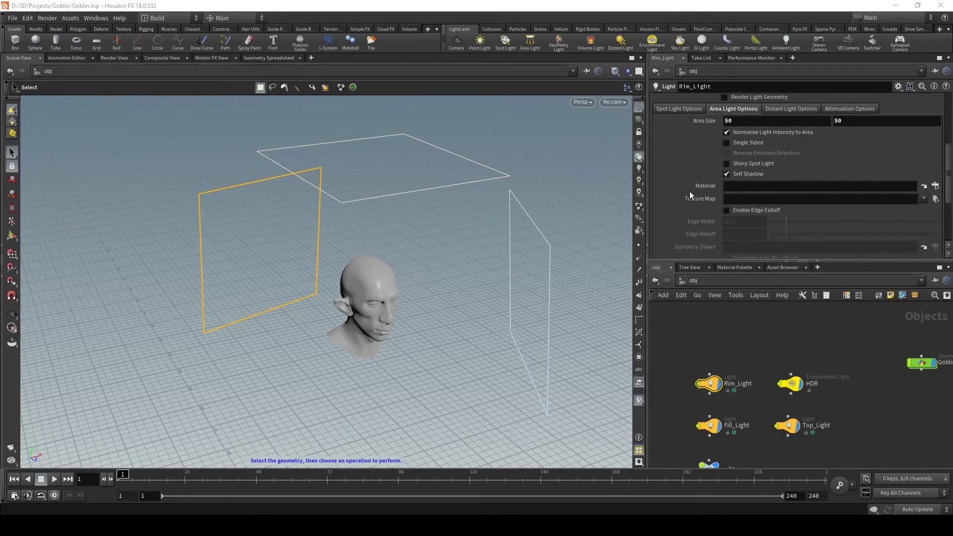
scroll(689, 194, "down", 6)
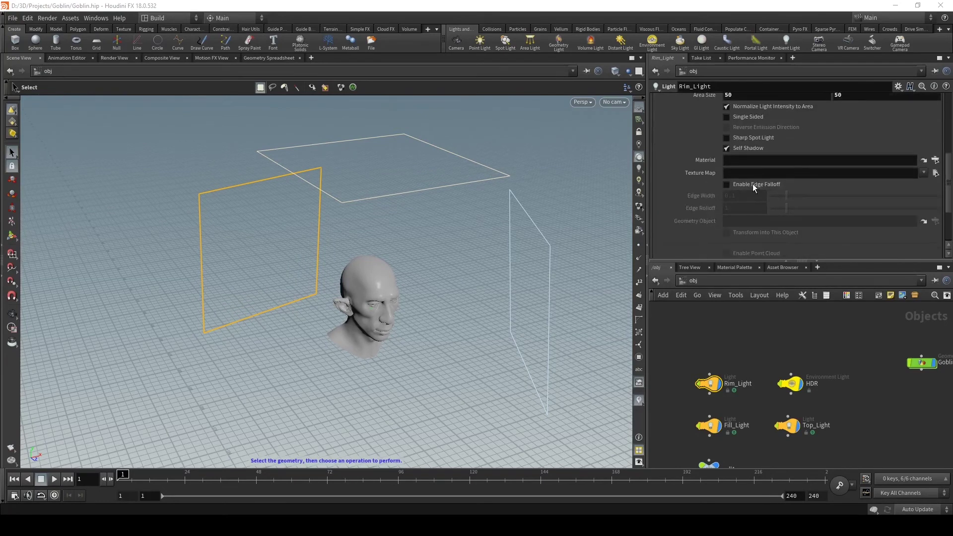
scroll(737, 178, "up", 10)
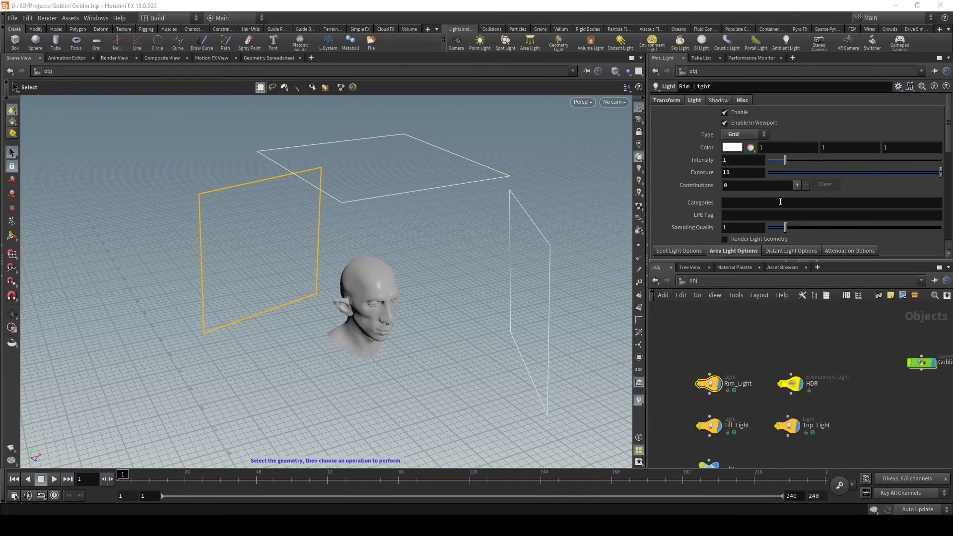
scroll(686, 211, "down", 3)
left_click(676, 185)
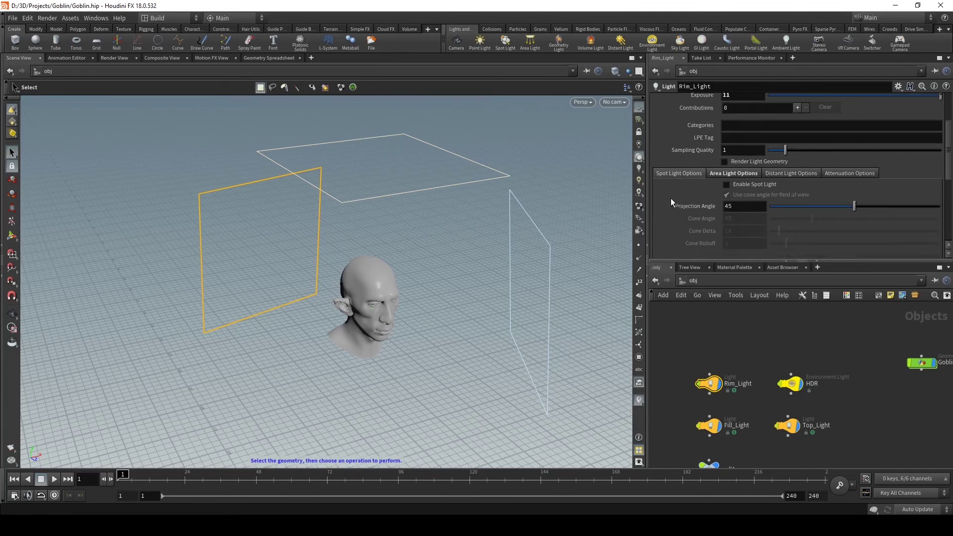
scroll(671, 198, "down", 4)
scroll(689, 171, "up", 8)
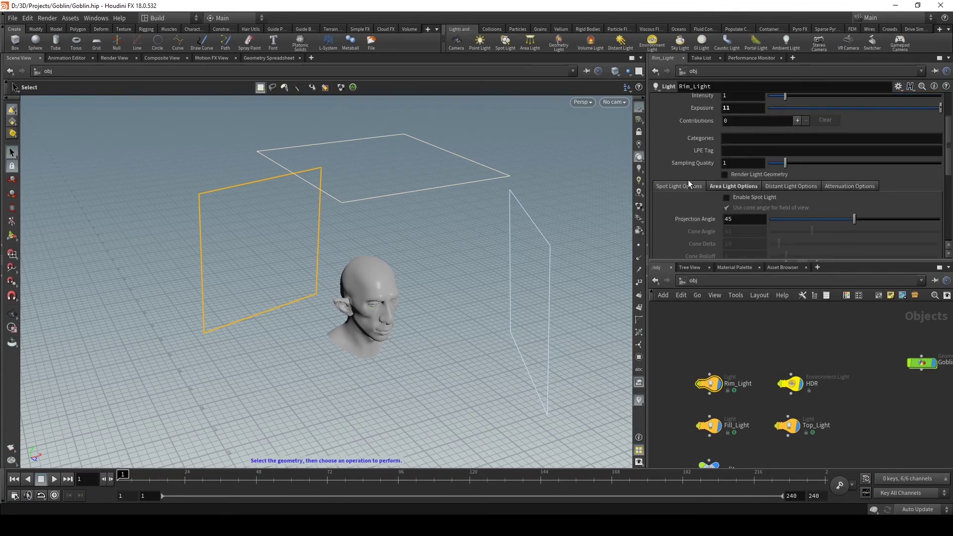
Step: Keep Rim_Light's type as Grid and bring up its shadow settings
left_click(731, 135)
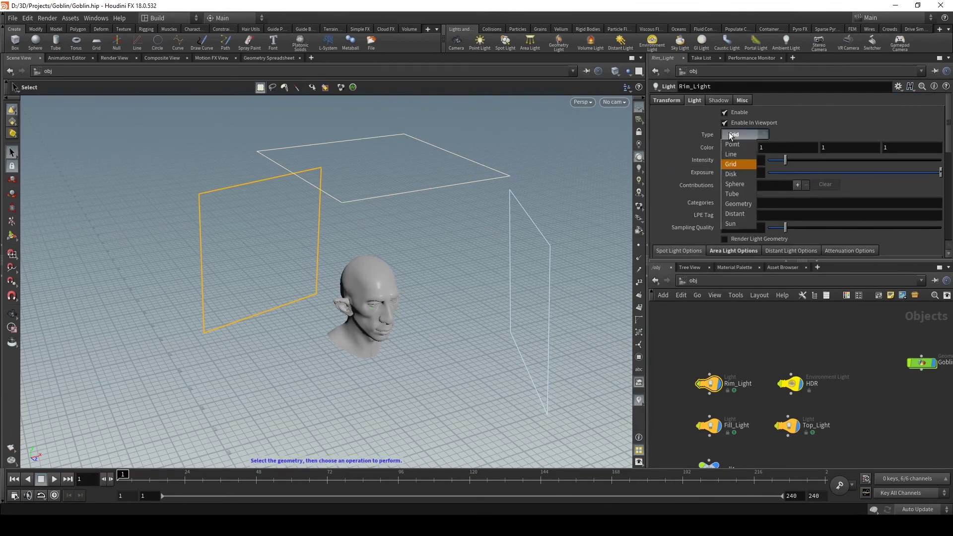
left_click(731, 135)
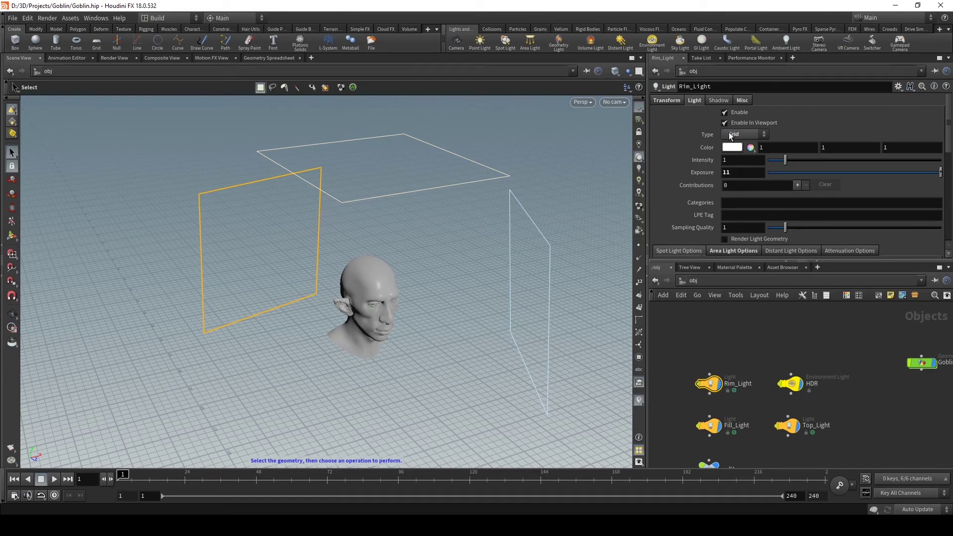
left_click(718, 99)
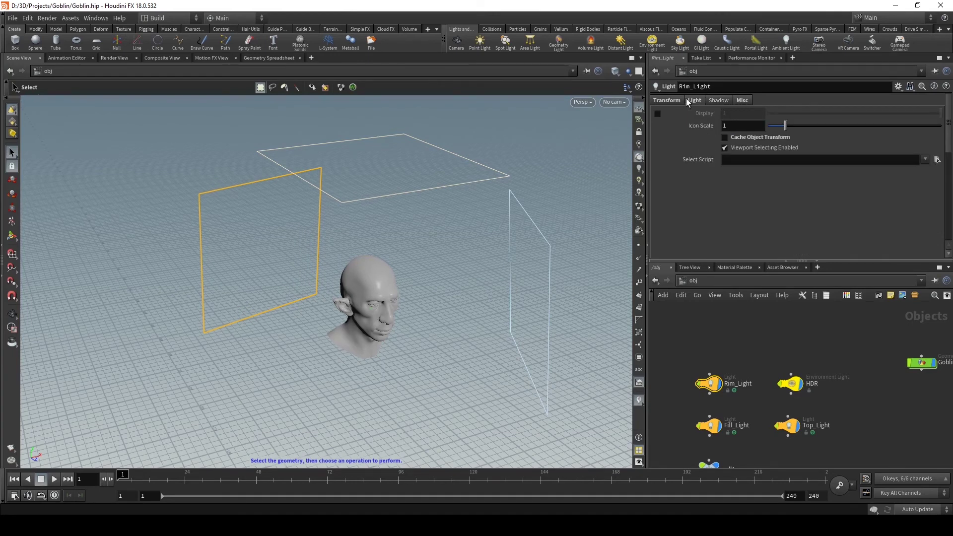
left_click(695, 100)
left_click(718, 101)
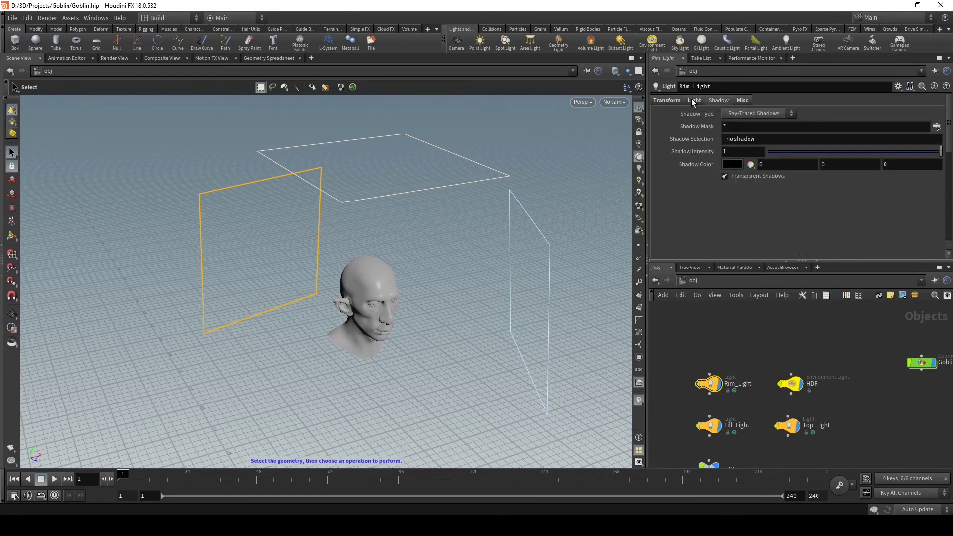
Step: Edit Rim_Light's shadow mask field and orbit the view around the goblin head
left_click(732, 124)
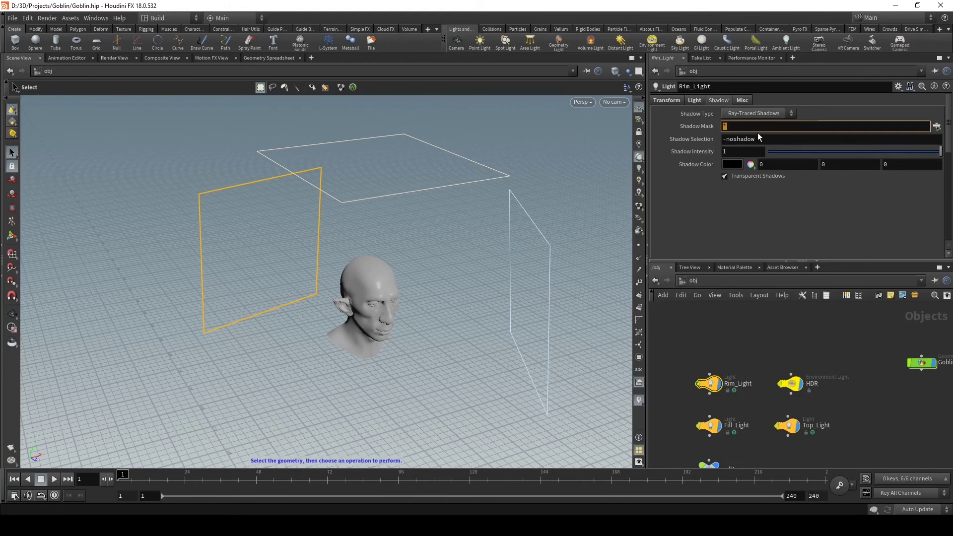
left_click(749, 129)
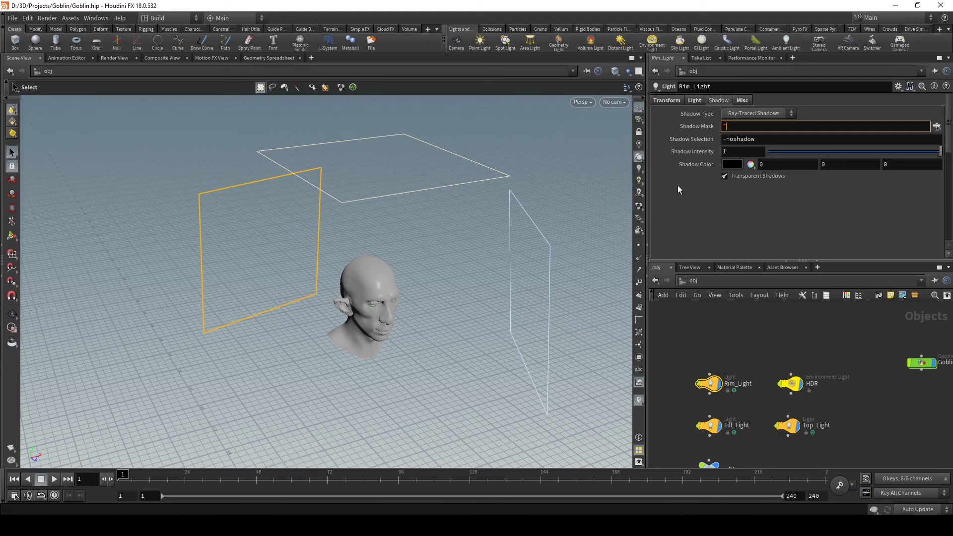
right_click(392, 320)
key("Escape")
left_click_drag(400, 282, 561, 281)
right_click_drag(561, 281, 494, 297)
left_click_drag(493, 297, 300, 287)
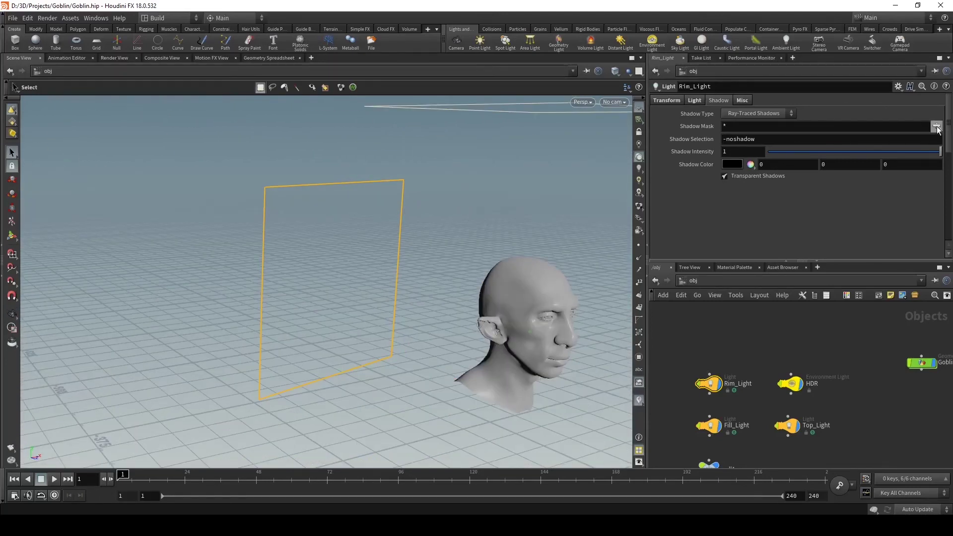
Step: Try an object list for the shadow mask via the object chooser, toggling ball_RENDER
left_click(937, 126)
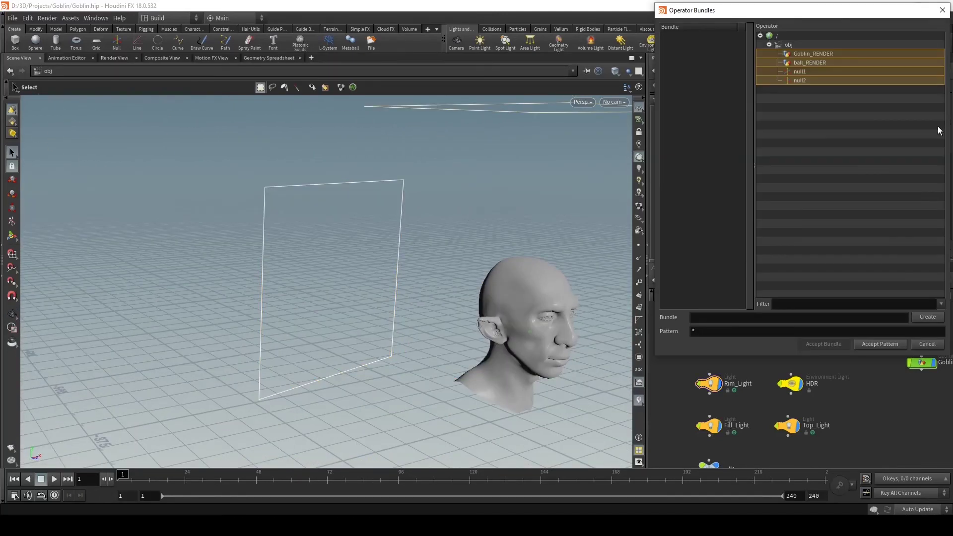
left_click(804, 63, "ctrl")
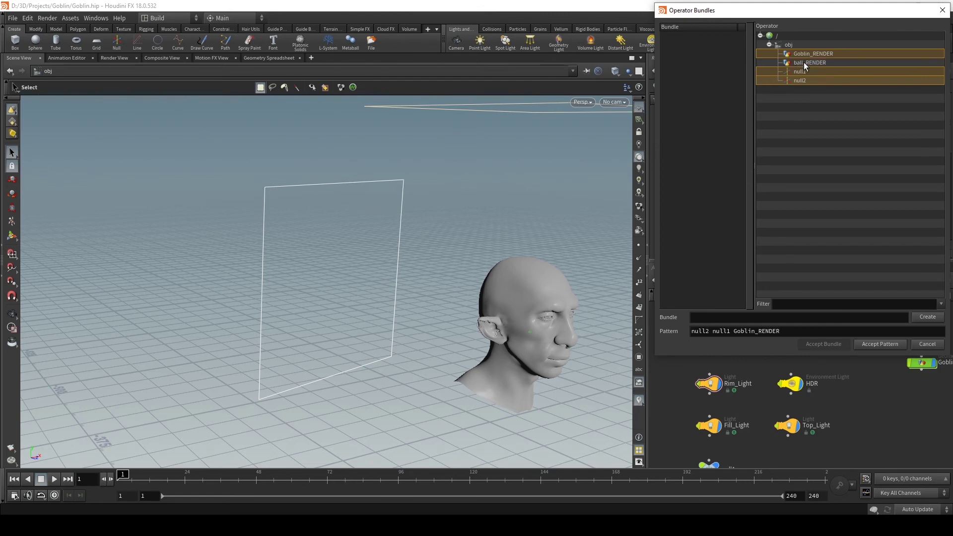
left_click(880, 344)
left_click_drag(845, 123, 733, 178)
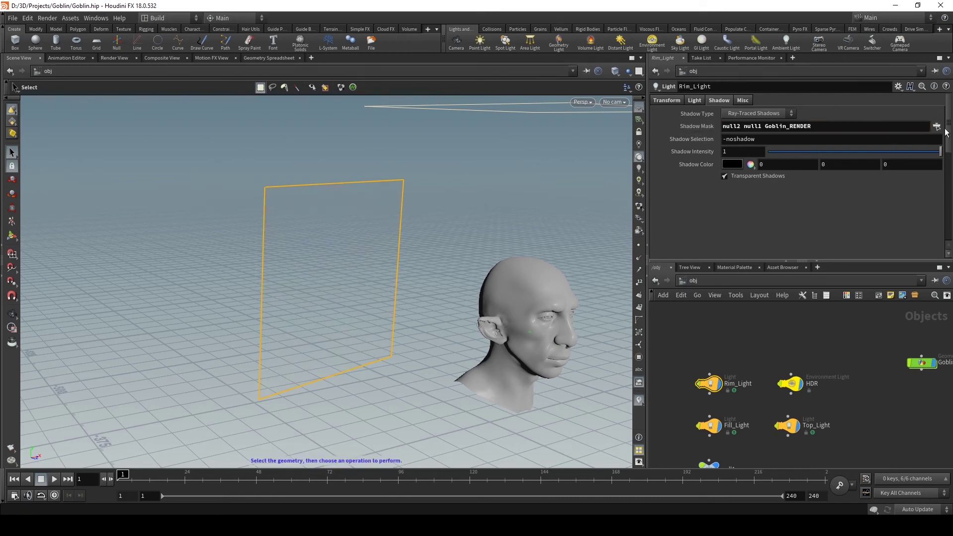
left_click(937, 126)
left_click(809, 47, "ctrl")
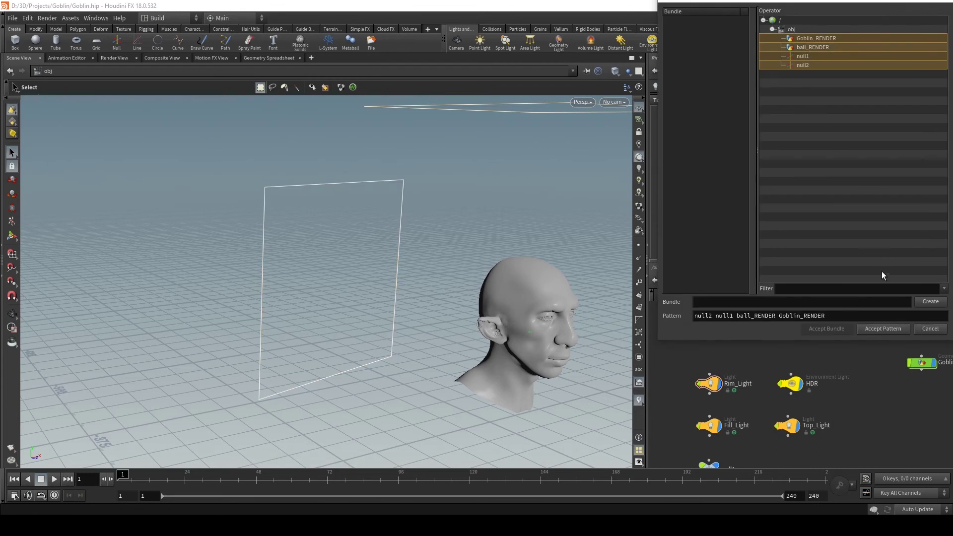
left_click(927, 331)
Step: Reset the shadow mask to * and select Fill_Light
left_click_drag(817, 130, 652, 121)
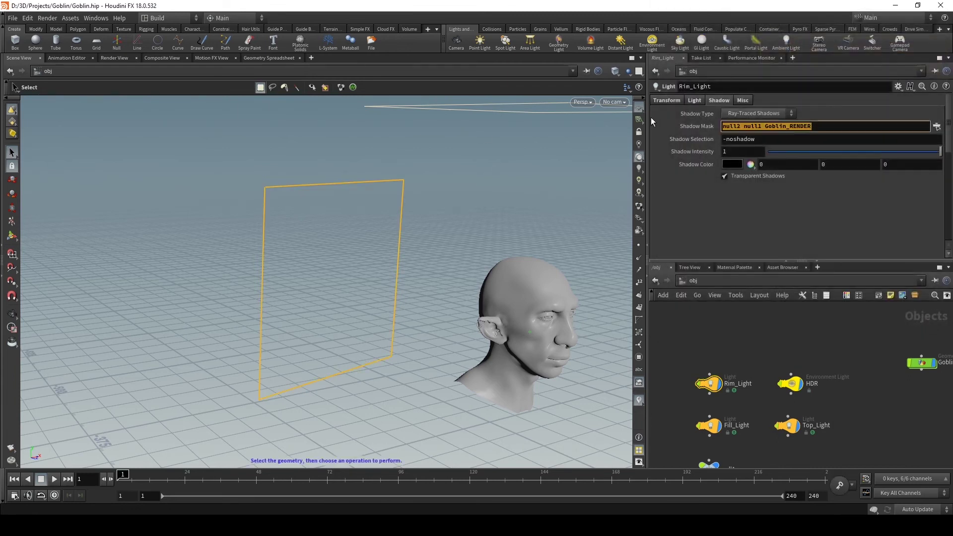
type("*")
key("Return")
key("Escape")
left_click_drag(377, 258, 209, 281)
key("s")
left_click(708, 425)
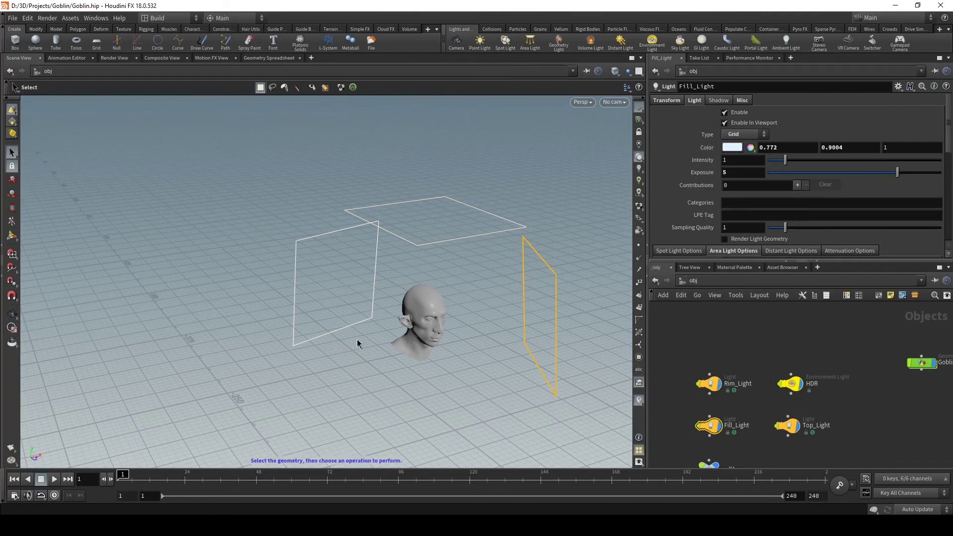
Step: Trial-move Fill_Light with the Move tool, then undo it back to its original place
key("Escape")
left_click_drag(400, 325, 510, 274)
key("s")
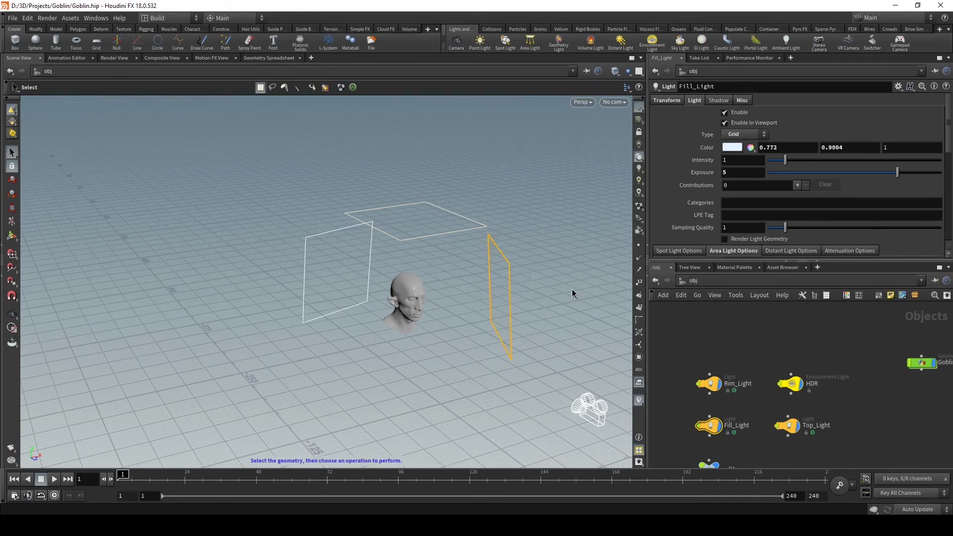
key("t")
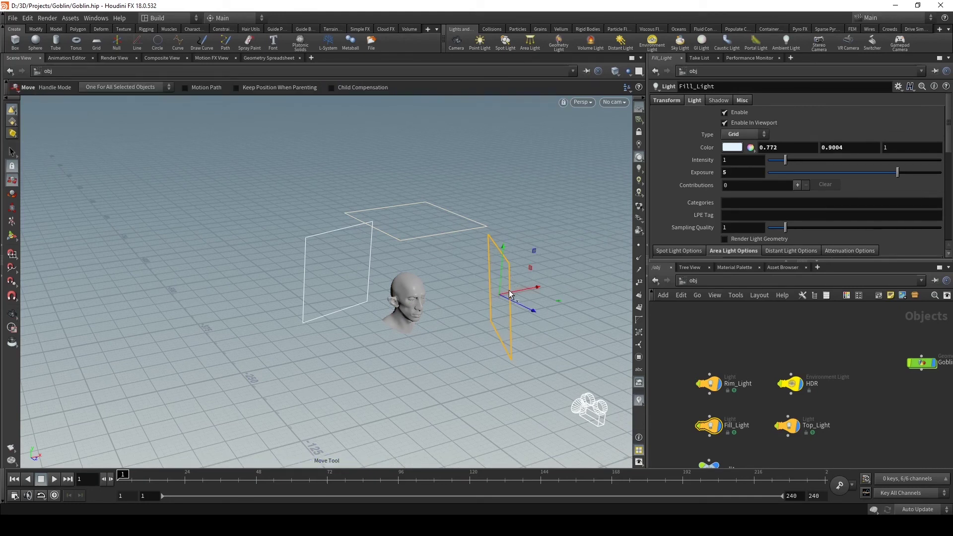
left_click_drag(502, 293, 467, 290)
key("ctrl+z")
Step: Clear the network selection in free space and bring up the node creation menu
middle_click_drag(810, 342, 806, 387)
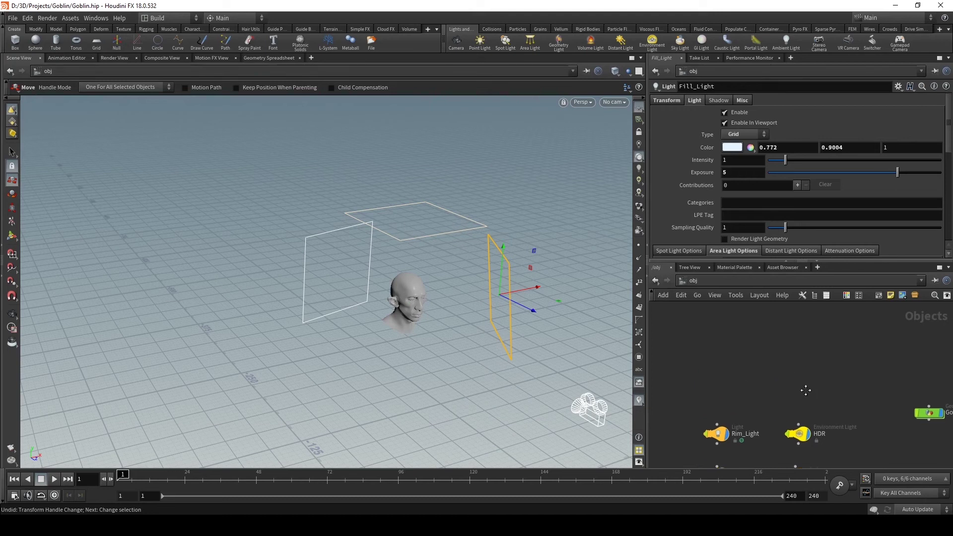
left_click(729, 351)
key("Tab")
Step: Create a Light node from the 'light' search and make it a Grid area light
type("light")
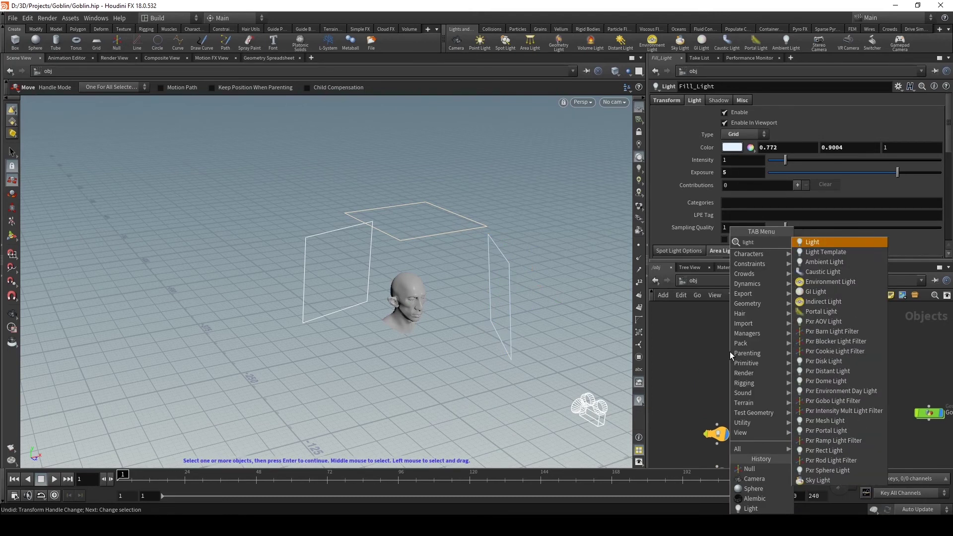
key("Return")
left_click(723, 352)
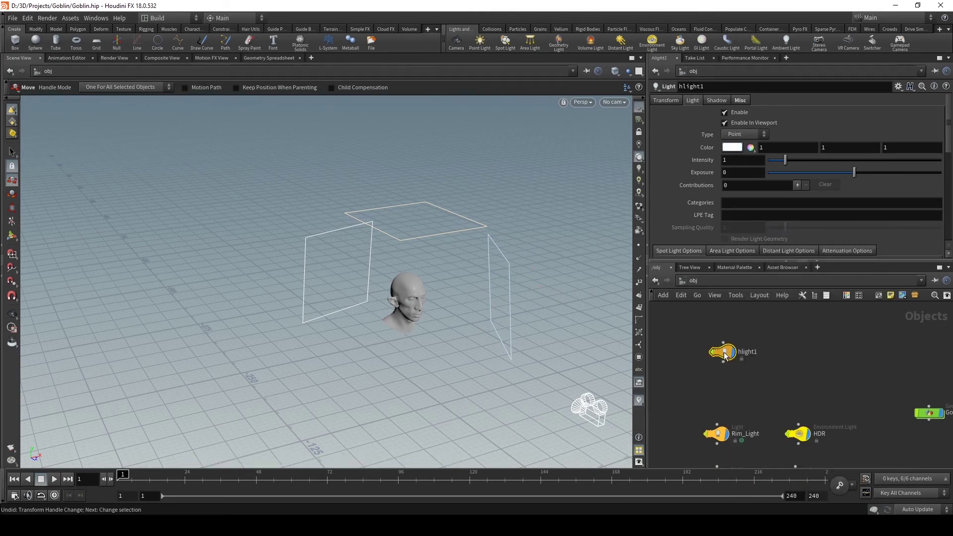
left_click(733, 135)
left_click(730, 164)
Step: Set the new light's area size to 100 by 100
scroll(680, 171, "down", 3)
scroll(687, 177, "down", 3)
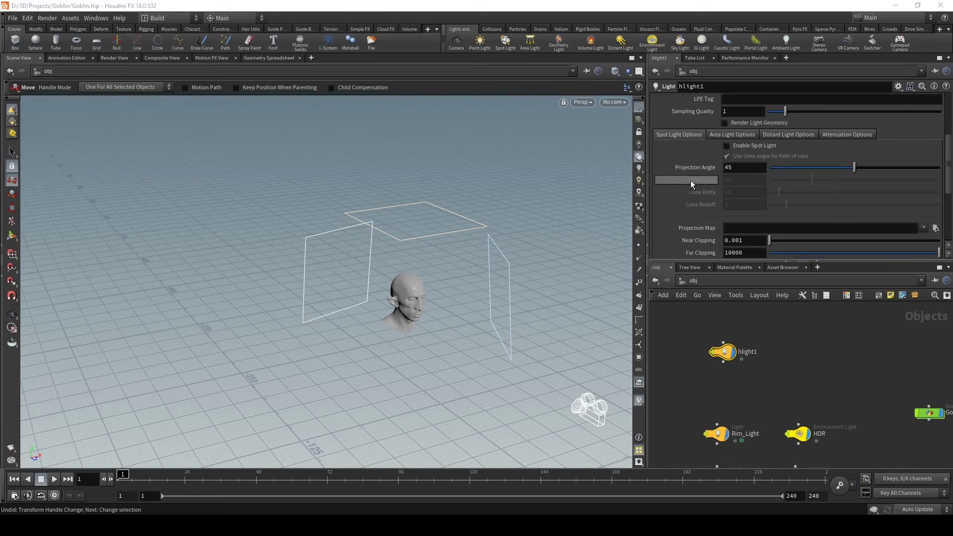
left_click(737, 135)
scroll(669, 145, "up", 3)
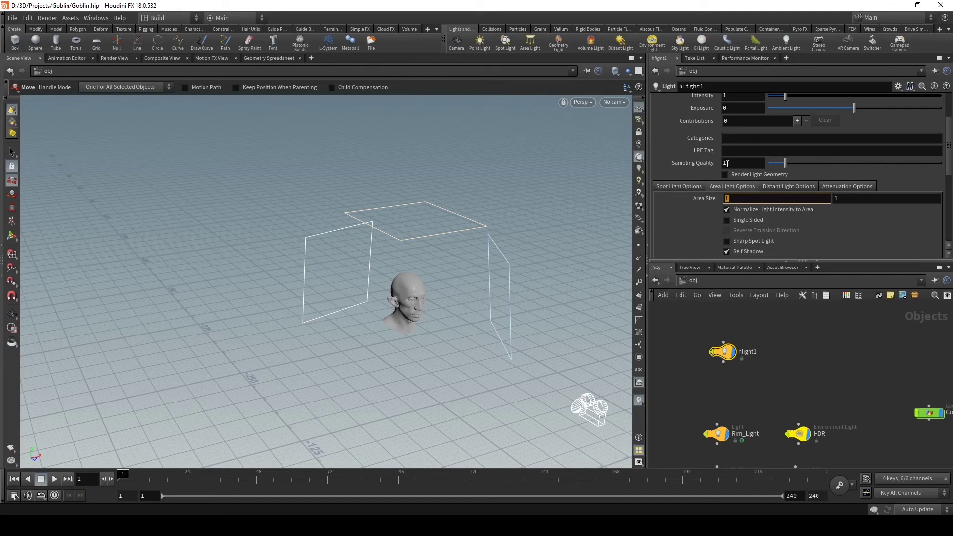
left_click(726, 164)
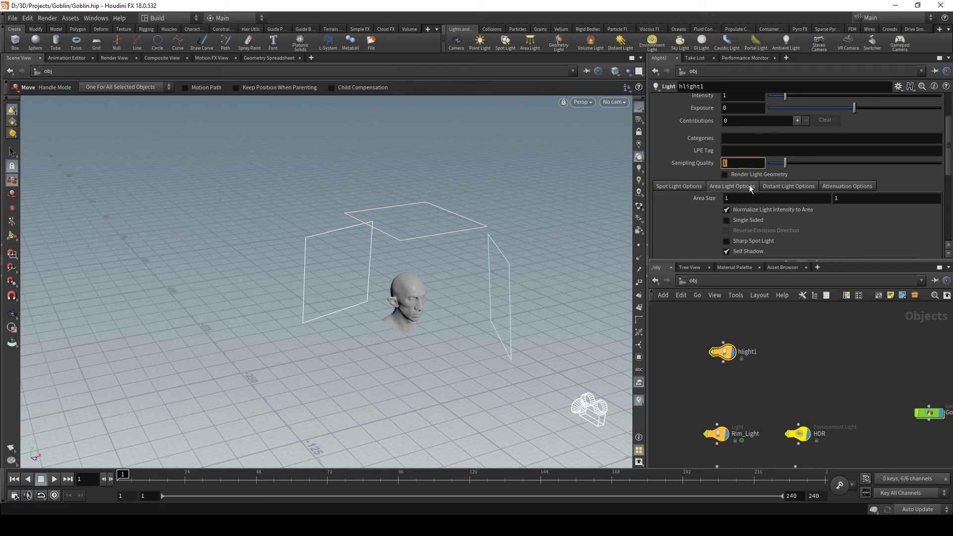
left_click(724, 198)
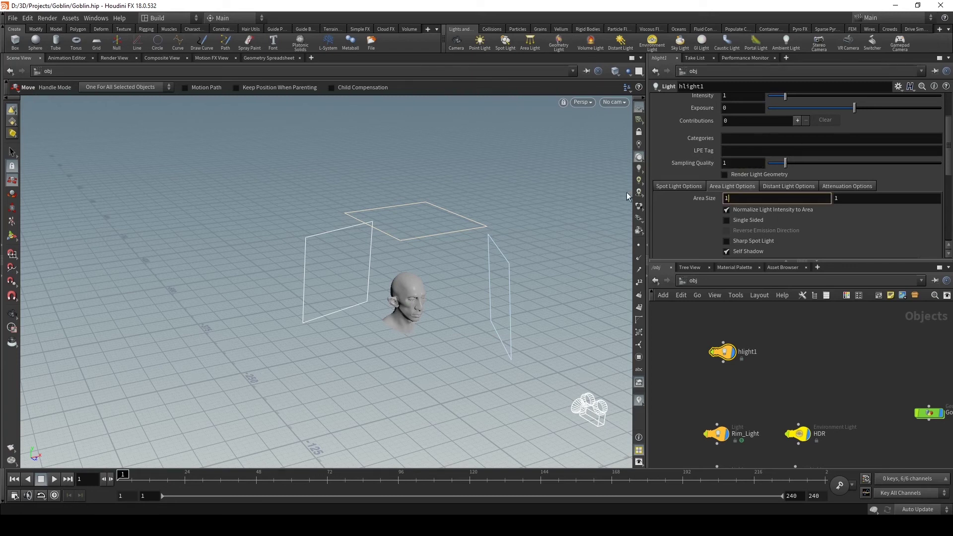
double_click(723, 198)
left_click(764, 196)
type("00")
key("Tab")
type("100")
key("Return")
Step: Aim hlight1 with a Look At constraint from the constraint tools
key("Escape")
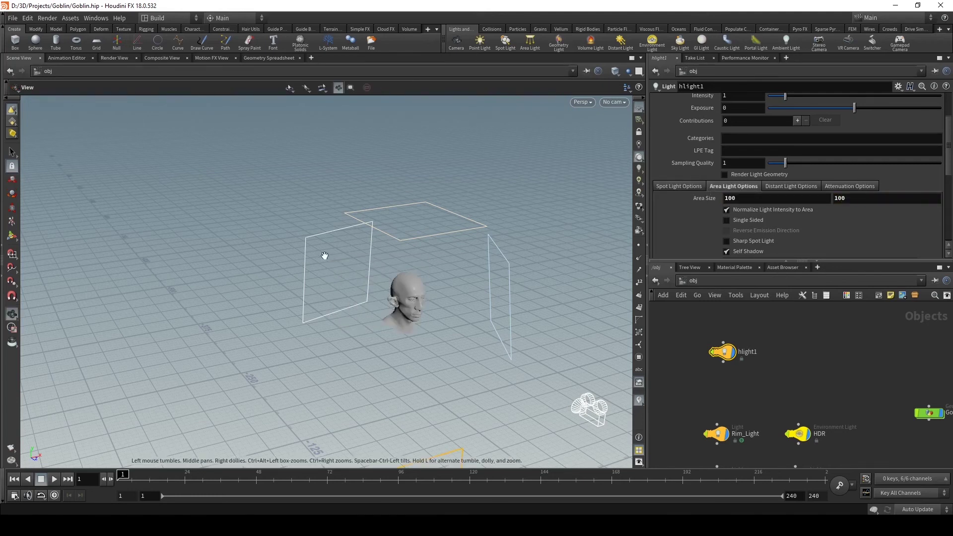
right_click_drag(325, 258, 149, 251)
left_click_drag(149, 252, 266, 292)
key("t")
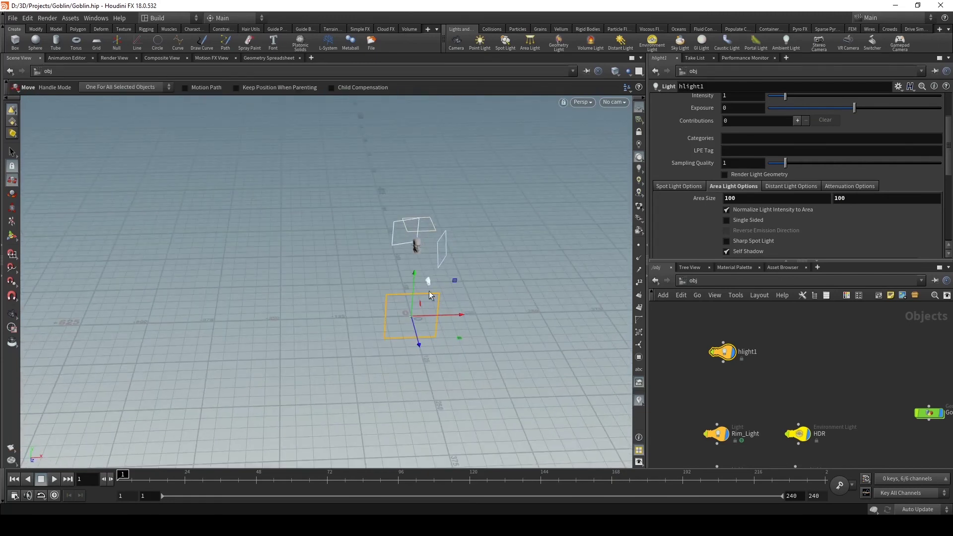
right_click_drag(458, 312, 300, 186)
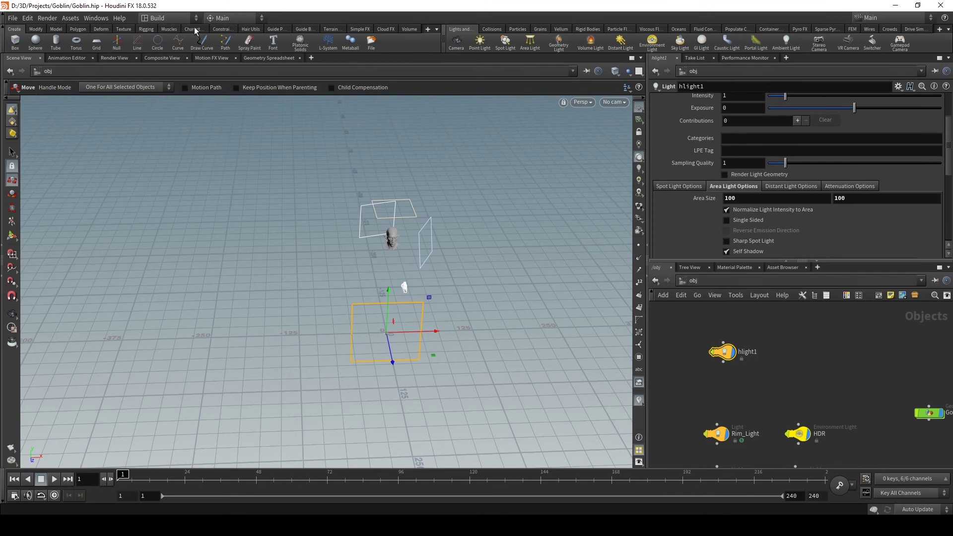
left_click(228, 30)
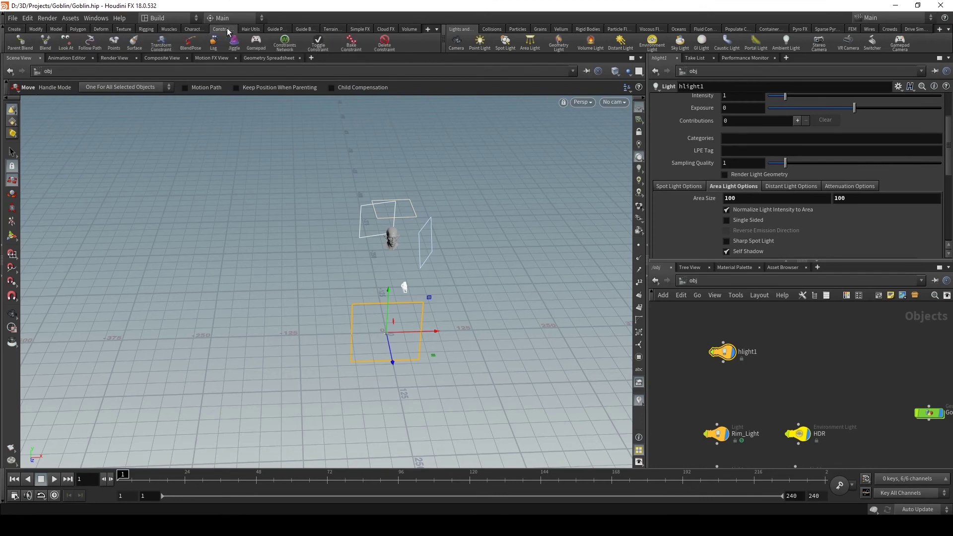
left_click(66, 49)
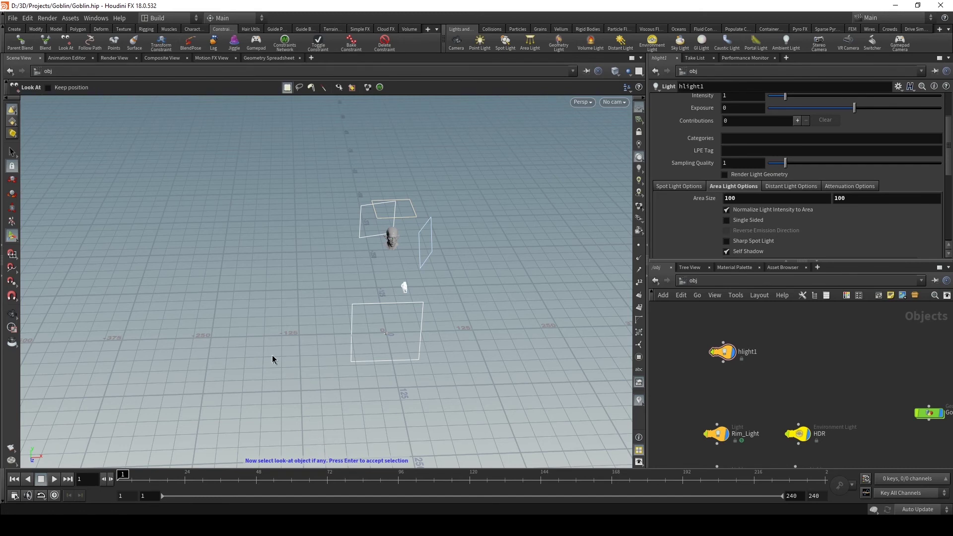
key("Return")
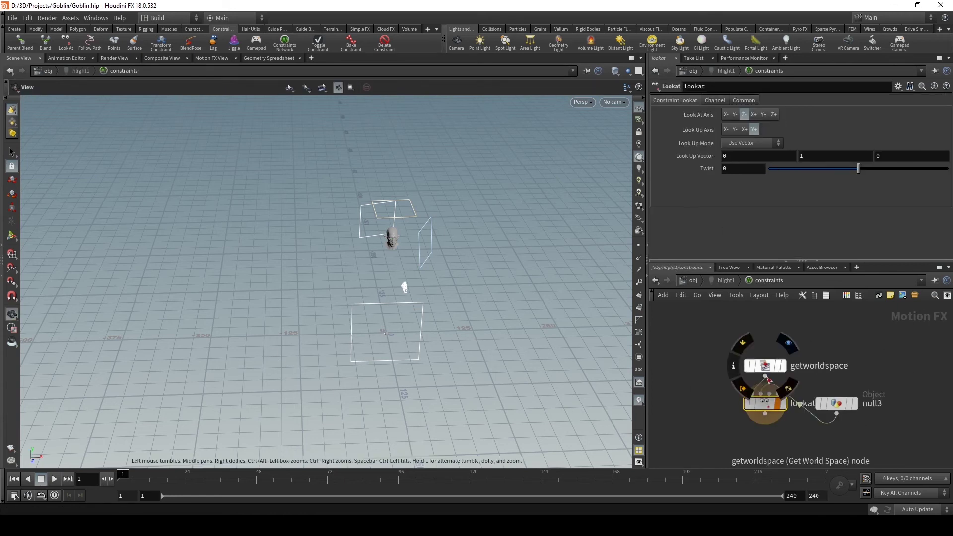
Step: Return to the /obj network level and frame all nodes
mouse_move(867, 407)
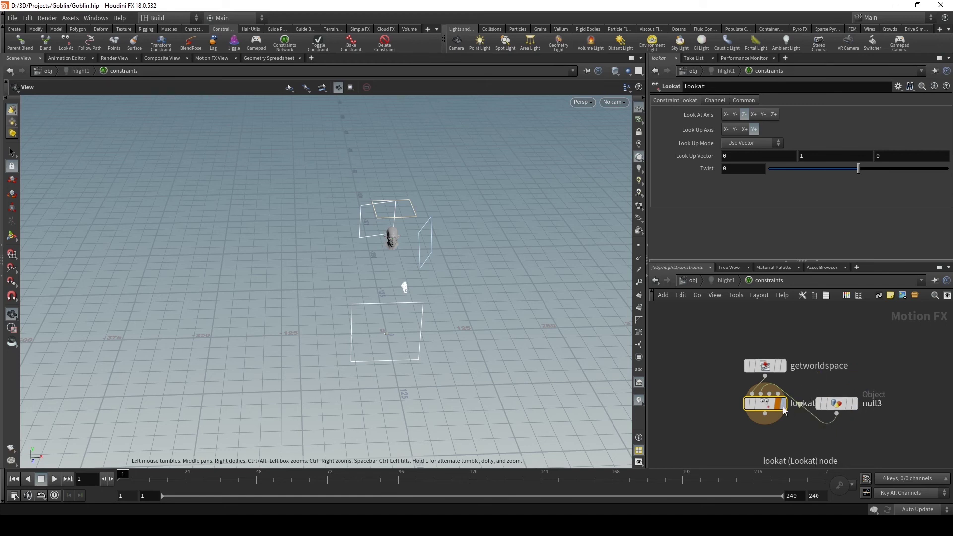
mouse_move(774, 366)
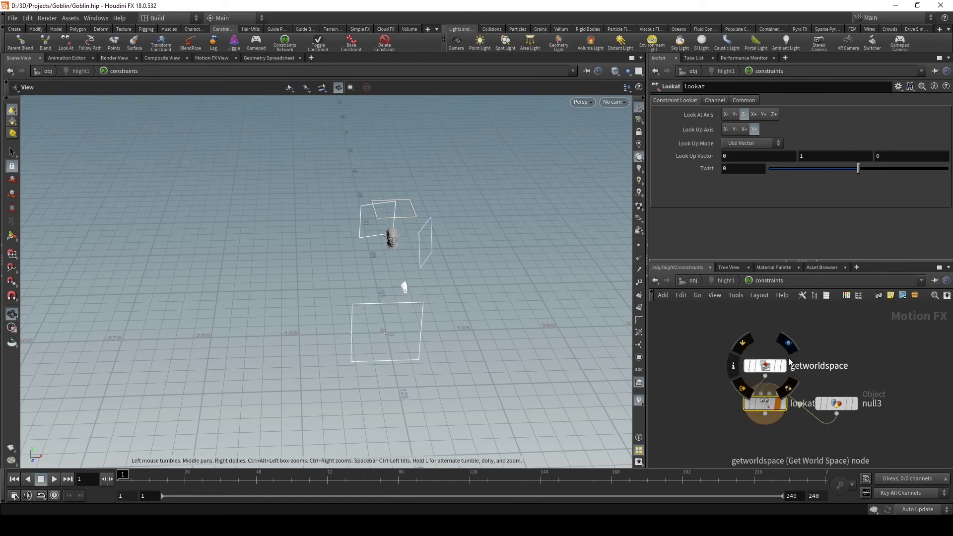
left_click(692, 281)
key("h")
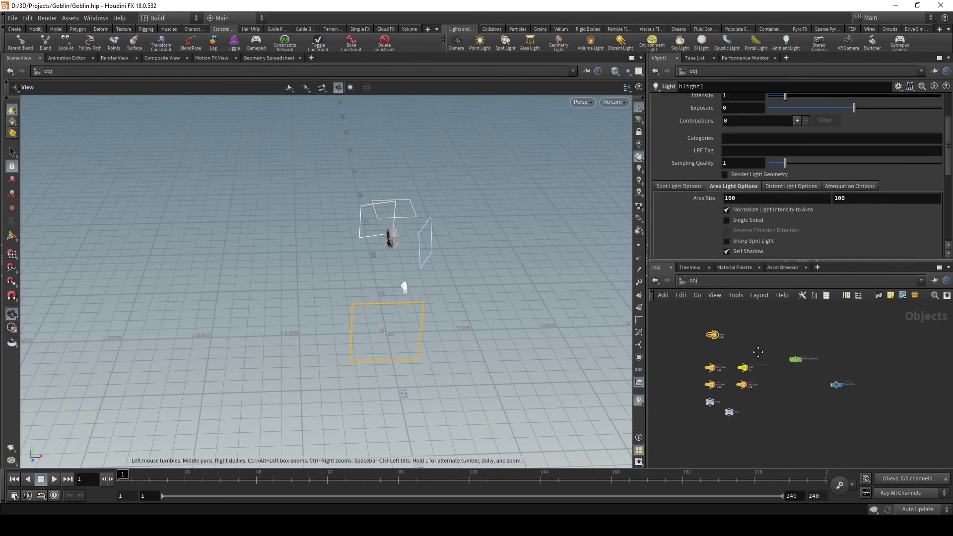
Step: Arrange null3 level with hlight1 in the network view
left_click_drag(766, 456, 676, 338)
scroll(707, 367, "up", 1)
left_click_drag(734, 387, 665, 353)
scroll(732, 377, "up", 1)
scroll(731, 402, "up", 1)
left_click_drag(690, 387, 687, 365)
left_click_drag(735, 326, 641, 400)
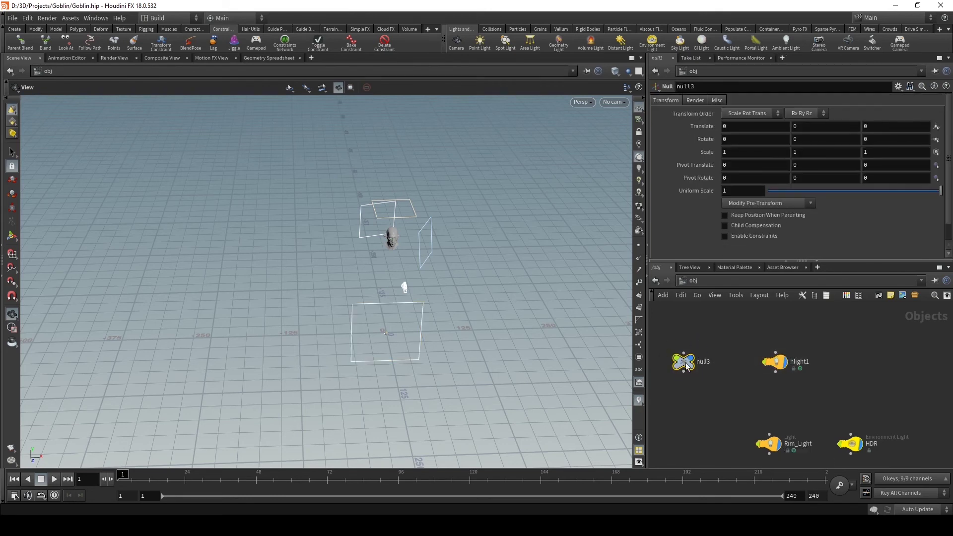
Step: Push null3 along Z to 111.676, undoing a trial height change
key("t")
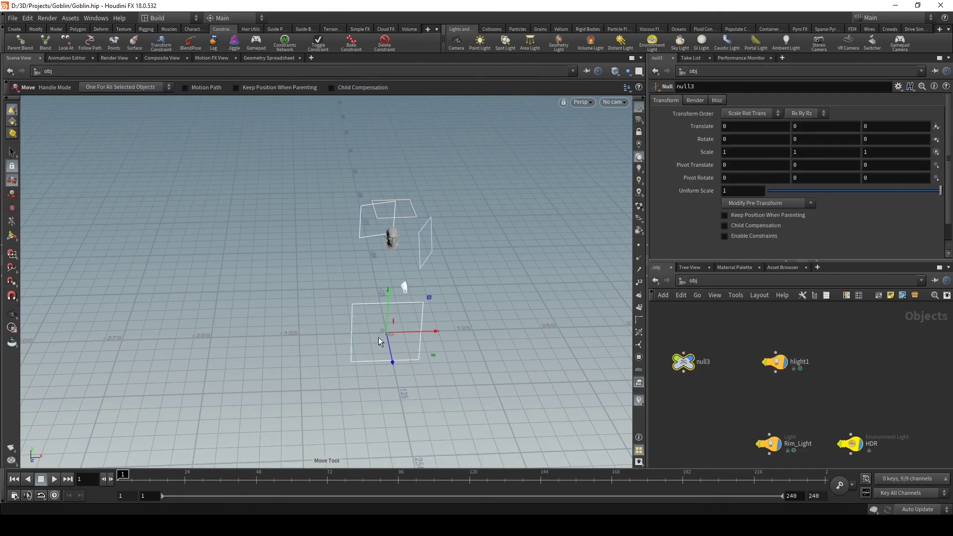
left_click_drag(390, 355, 403, 408)
left_click_drag(368, 376, 497, 370)
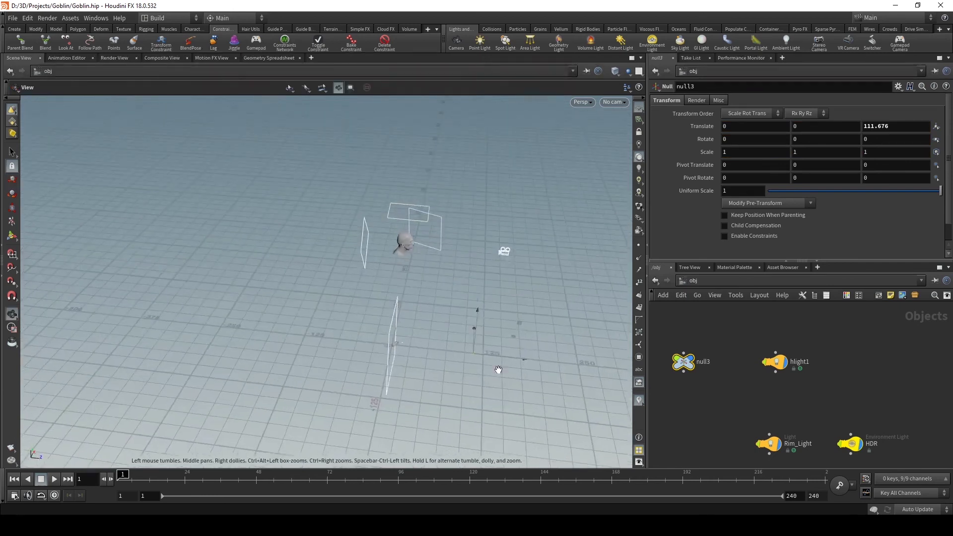
left_click_drag(481, 312, 368, 288)
key("ctrl+z")
key("Escape")
left_click_drag(457, 362, 387, 357)
key("t")
Step: Rename hlight1 to Fill_02 and null3 to Fill_02_Constraint
double_click(809, 362)
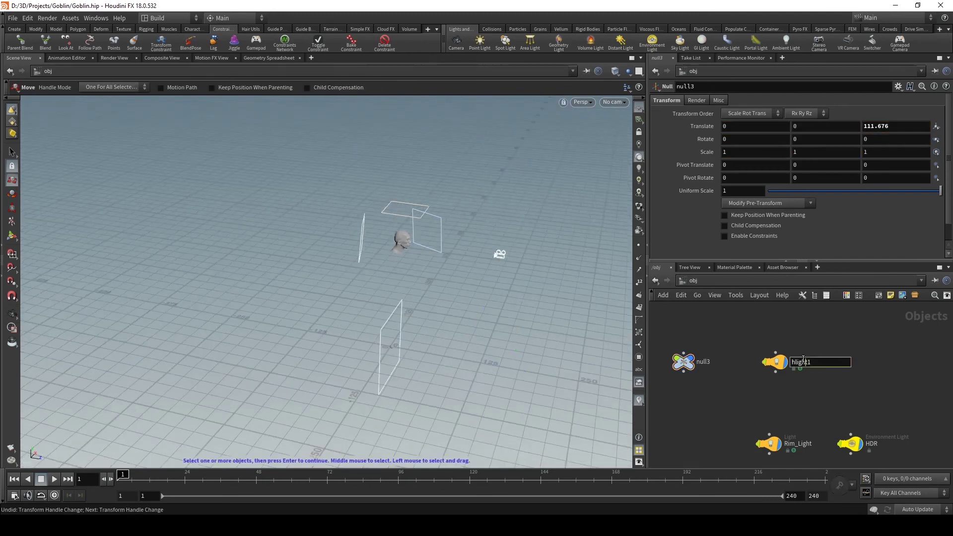
double_click(810, 362)
type("Fill_02")
key("Return")
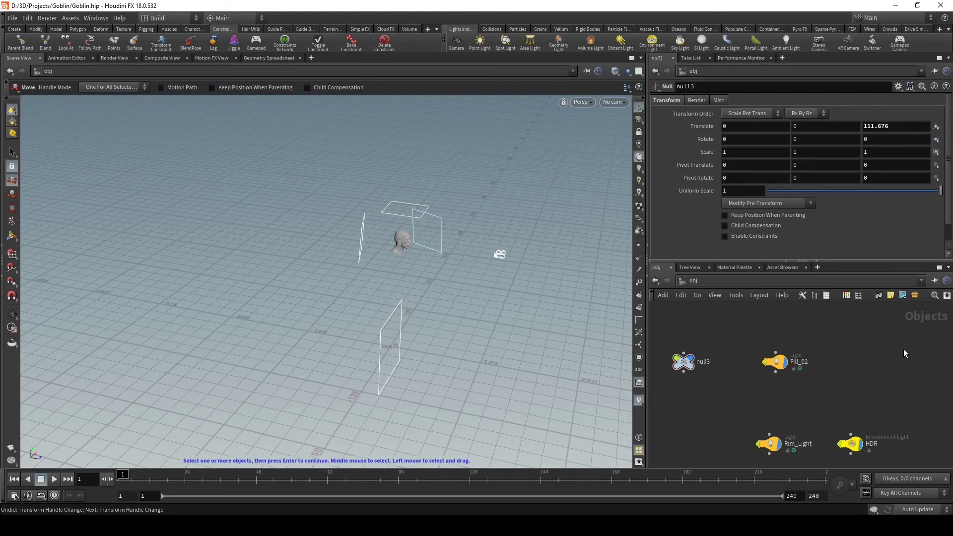
double_click(704, 362)
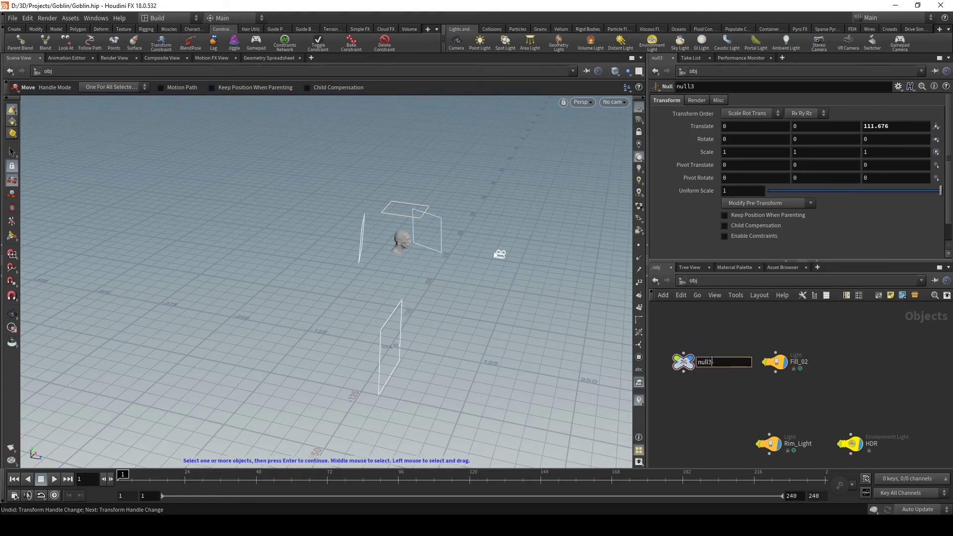
type("Fill_02_Constraint")
key("Return")
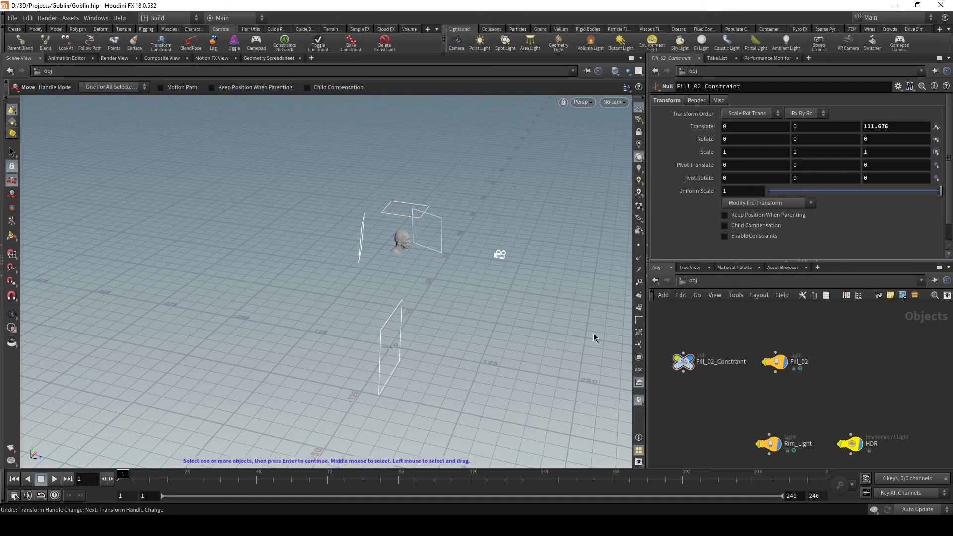
Step: Move Fill_02_Constraint to Y 147.919 and Z 14.0271
left_click(684, 362)
key("Return")
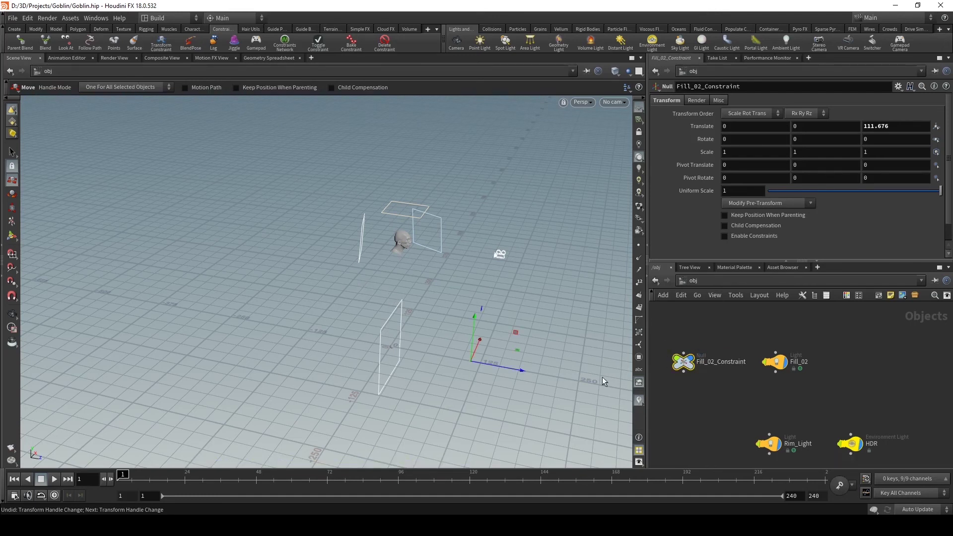
left_click_drag(469, 317, 452, 207)
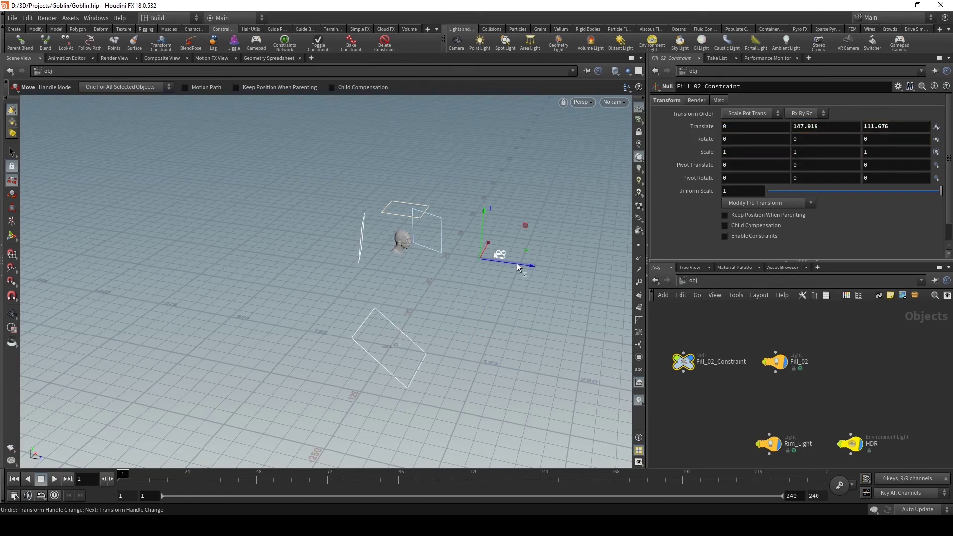
left_click_drag(529, 268, 337, 268)
key("Escape")
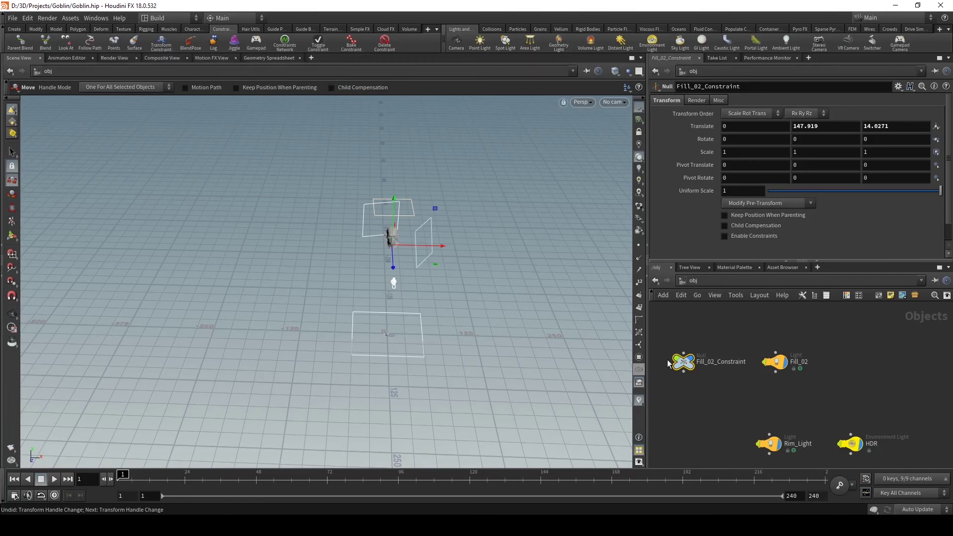
Step: Reposition Fill_02 beside the goblin head, then select it with its constraint null
left_click(774, 361)
left_click_drag(362, 405, 478, 380)
key("t")
left_click_drag(437, 357, 525, 323)
left_click_drag(461, 339, 419, 258)
key("Escape")
key("t")
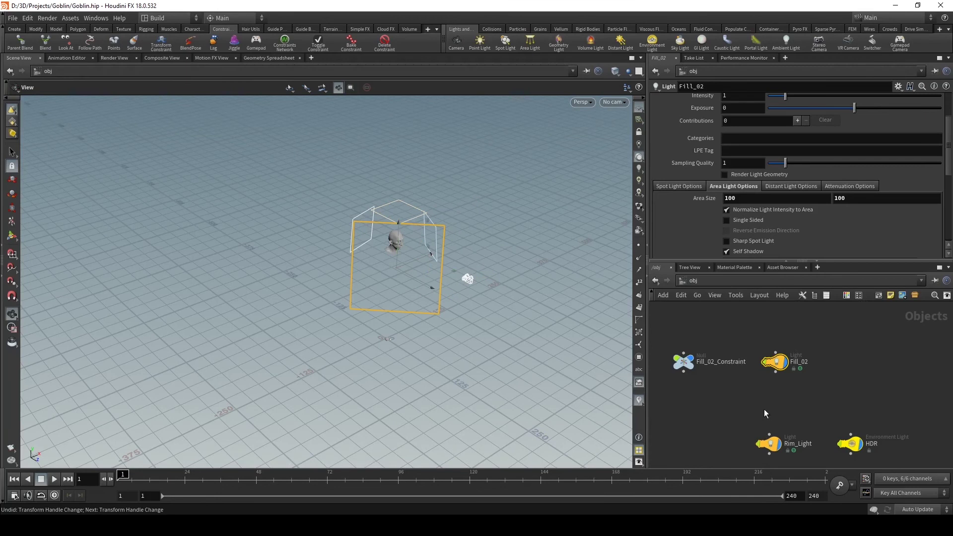
scroll(764, 409, "down", 4)
left_click_drag(809, 366, 606, 396)
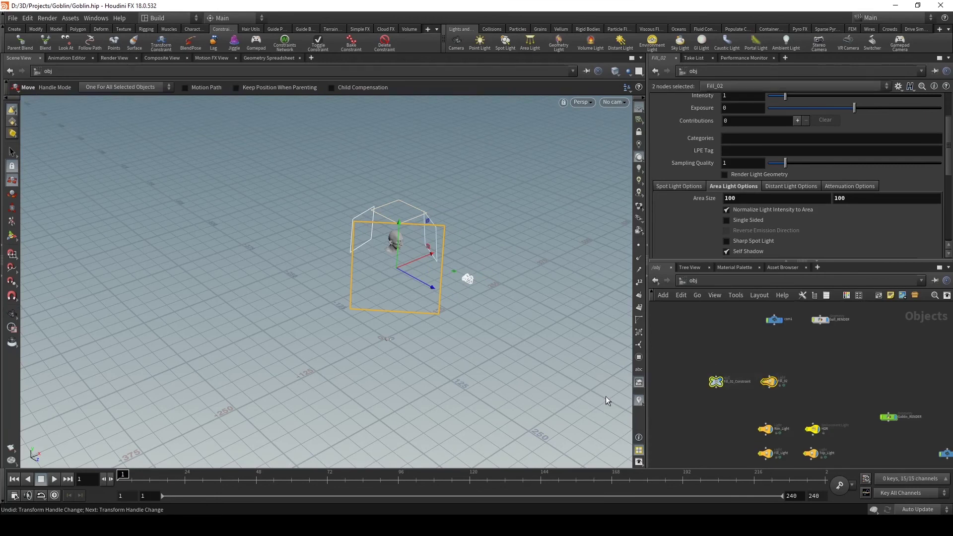
Step: Delete the Fill_02 light and its constraint null, then switch the network view to /out
key("Delete")
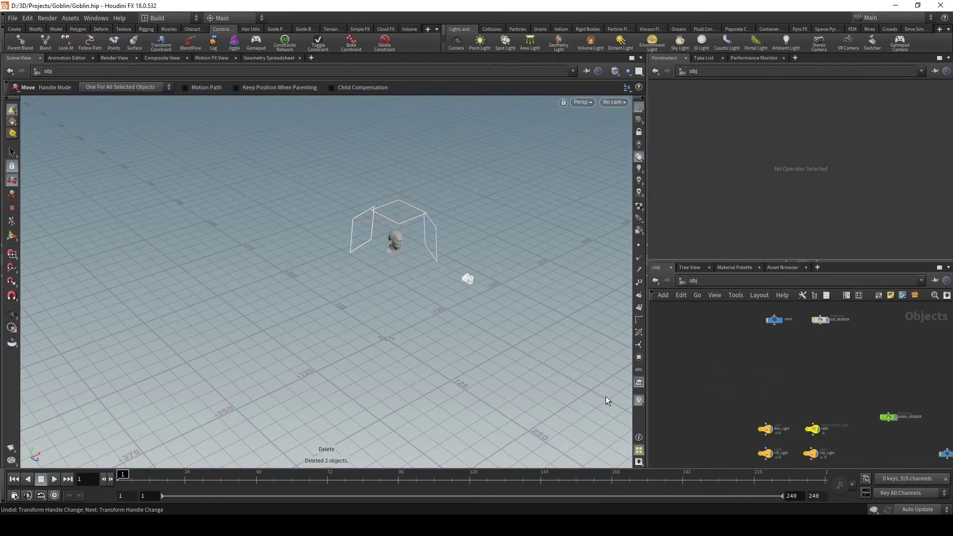
left_click(700, 279)
left_click(696, 276)
left_click(693, 280)
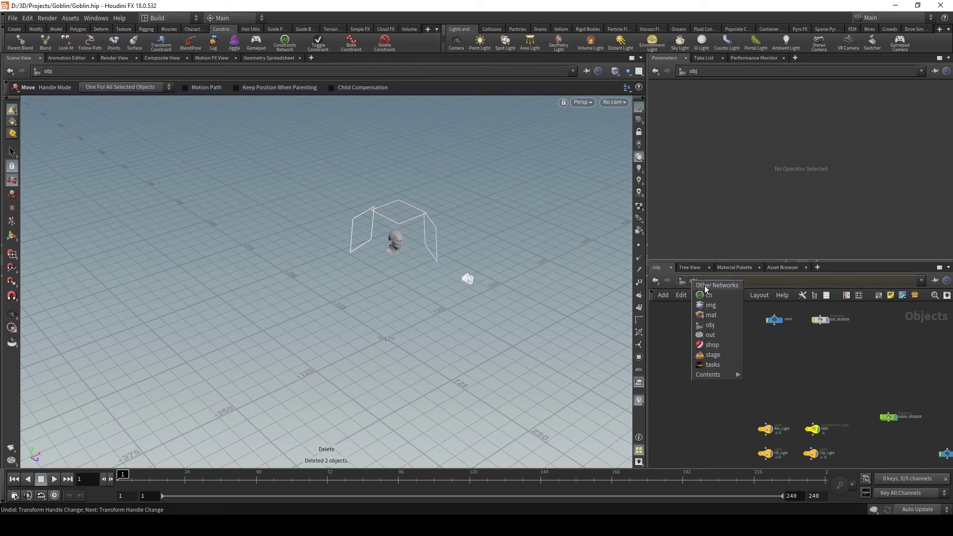
left_click(717, 333)
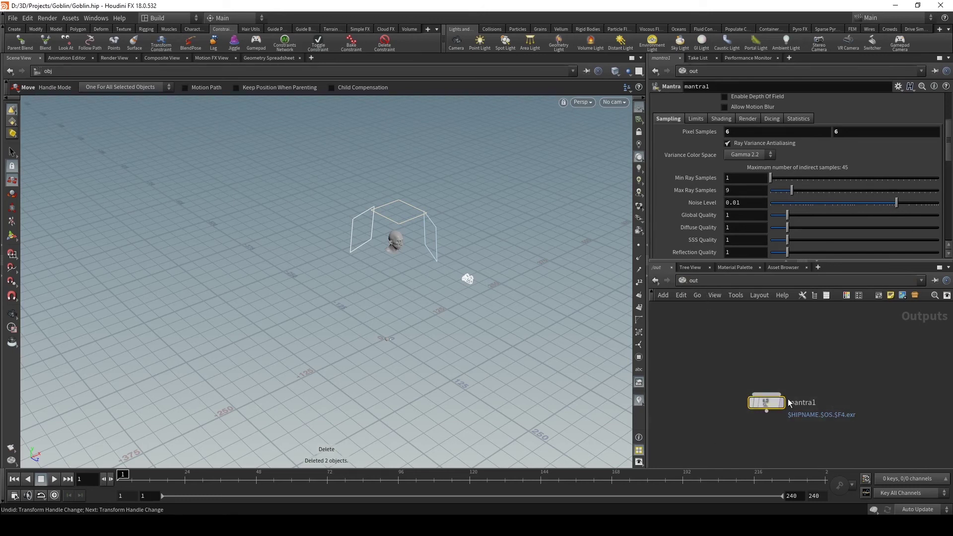
middle_click_drag(789, 403, 804, 379)
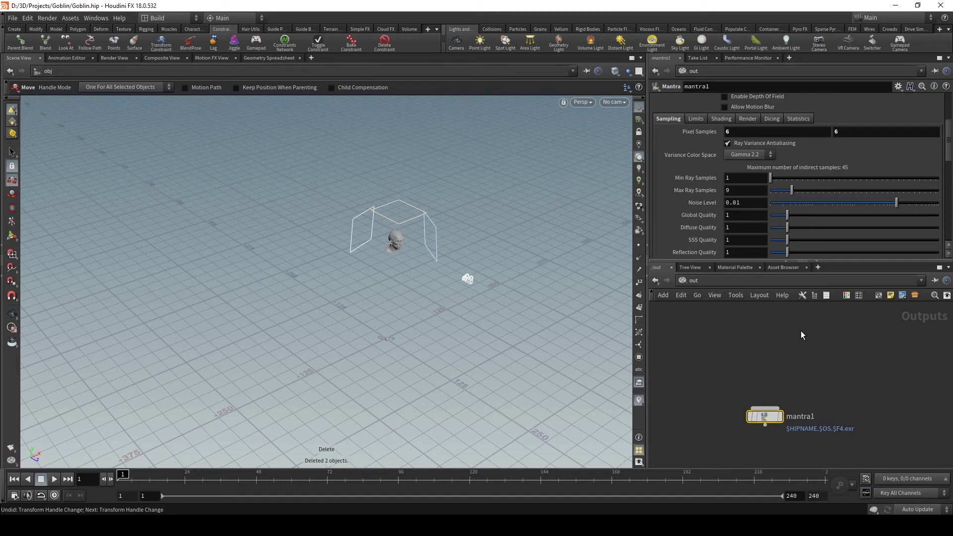
Step: Add a spare mantra2 render node, delete it, and enlarge mantra1's parameter pane
key("Tab")
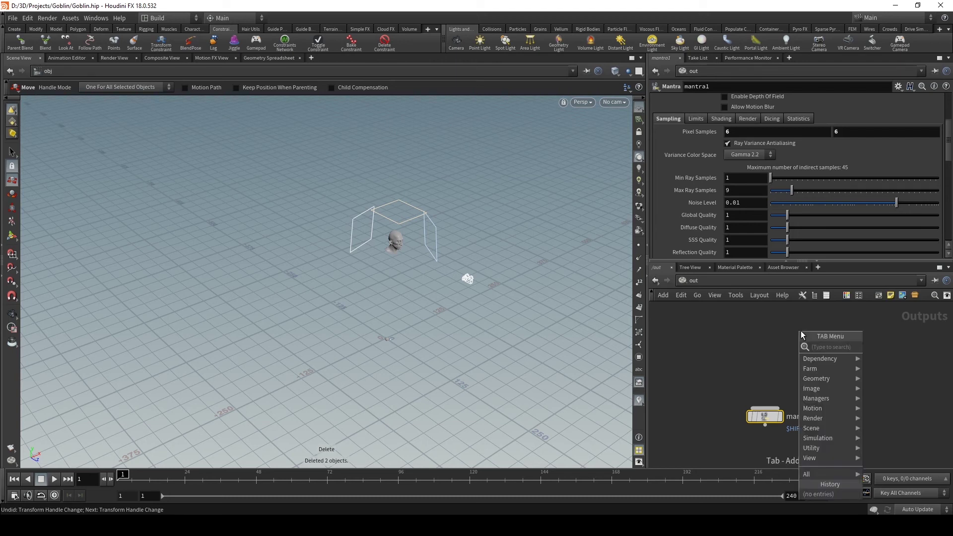
type("man")
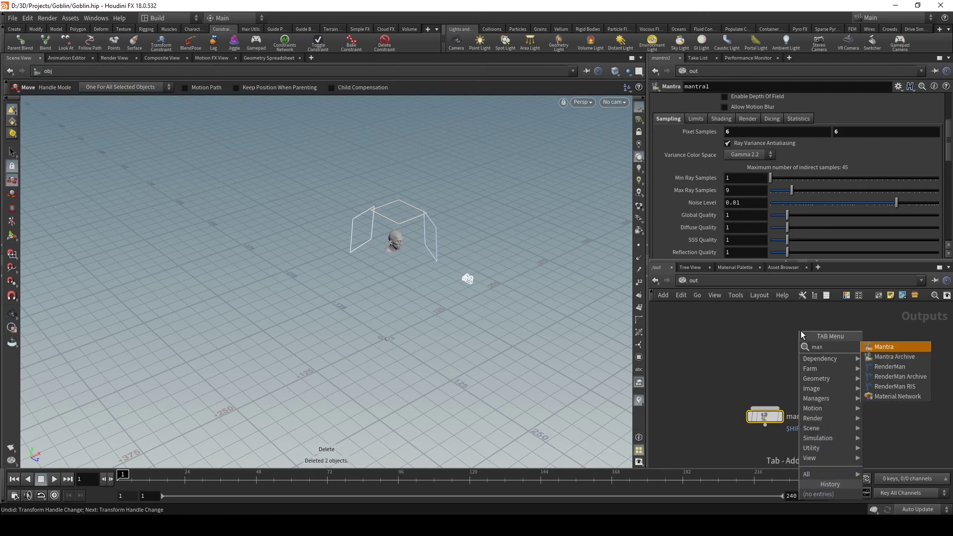
key("Return")
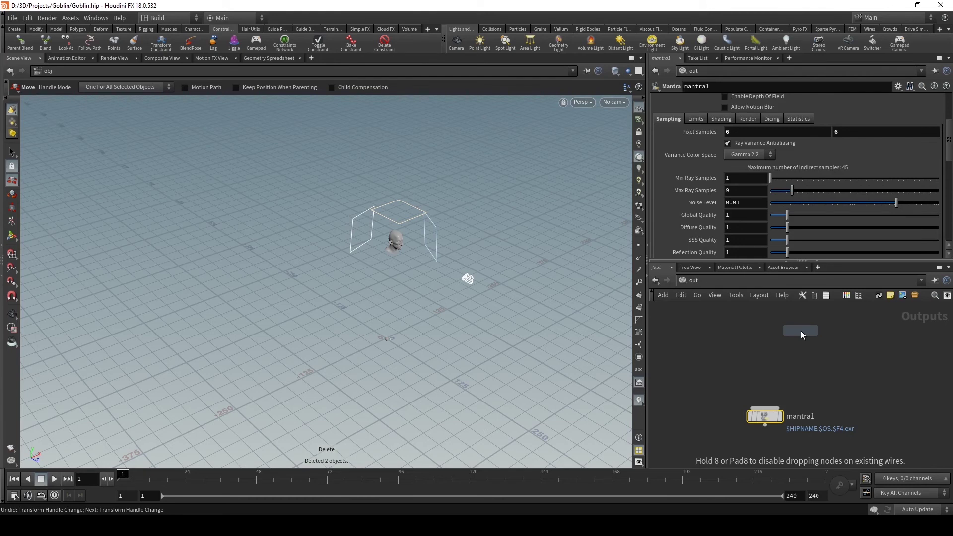
left_click(800, 326)
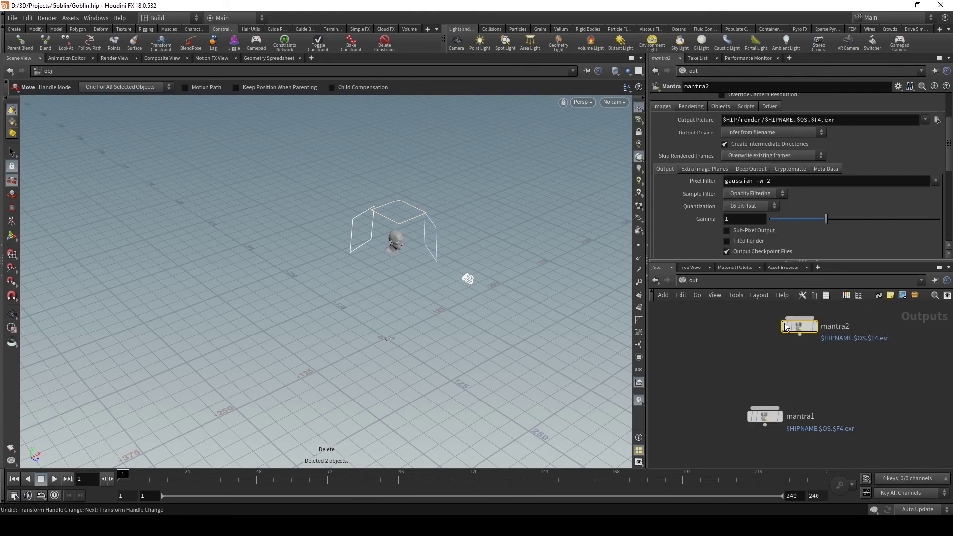
key("Delete")
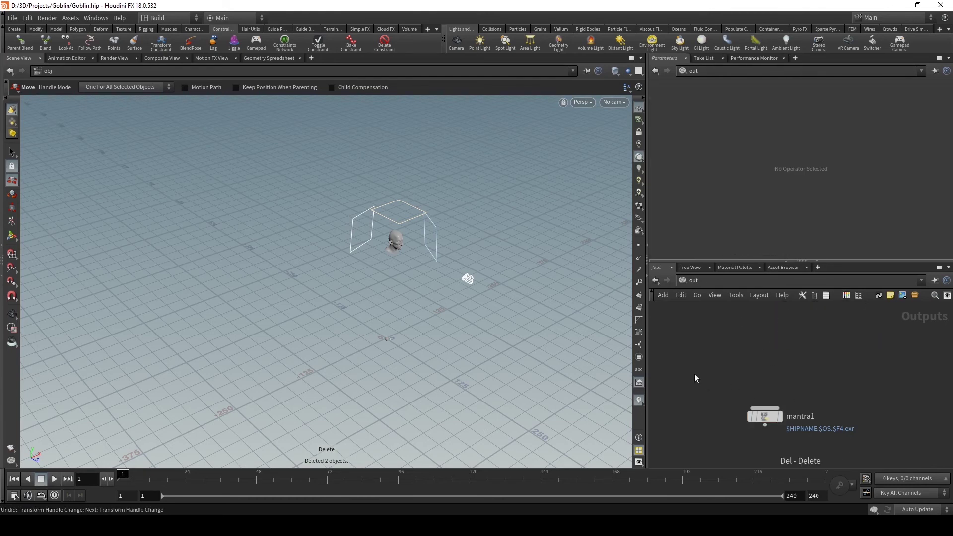
left_click_drag(676, 261, 679, 361)
scroll(686, 251, "up", 5)
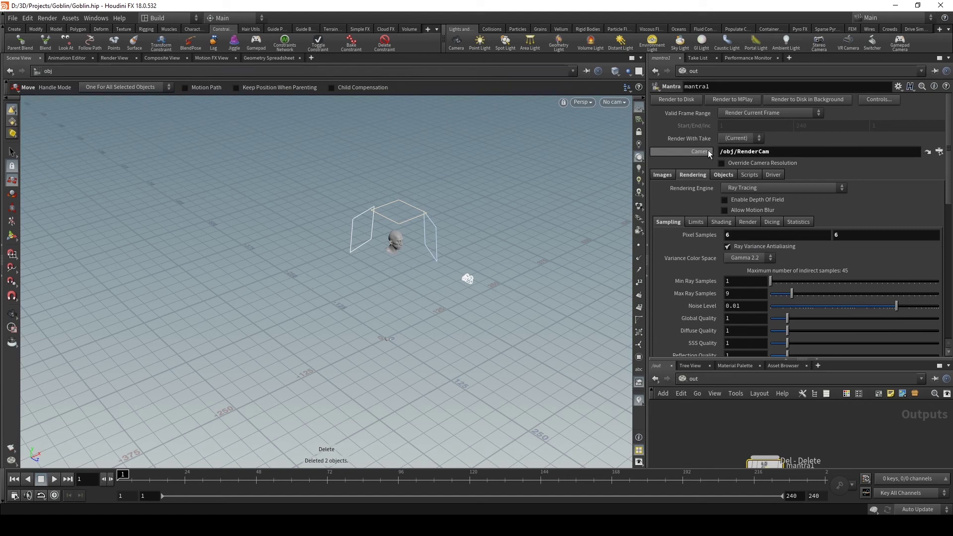
Step: Confirm mantra1's camera is /obj/RenderCam, leave resolution override off, and show its Images settings
double_click(730, 151)
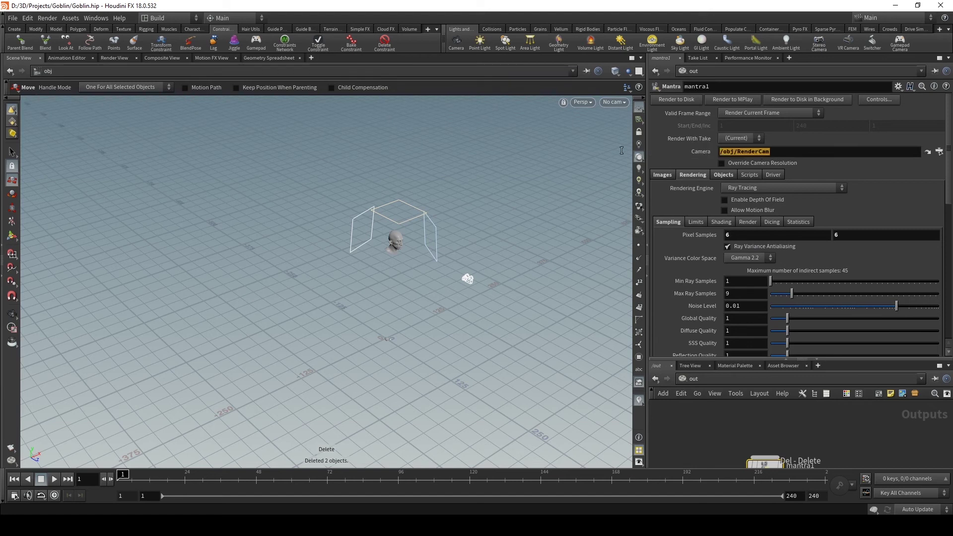
left_click(721, 162)
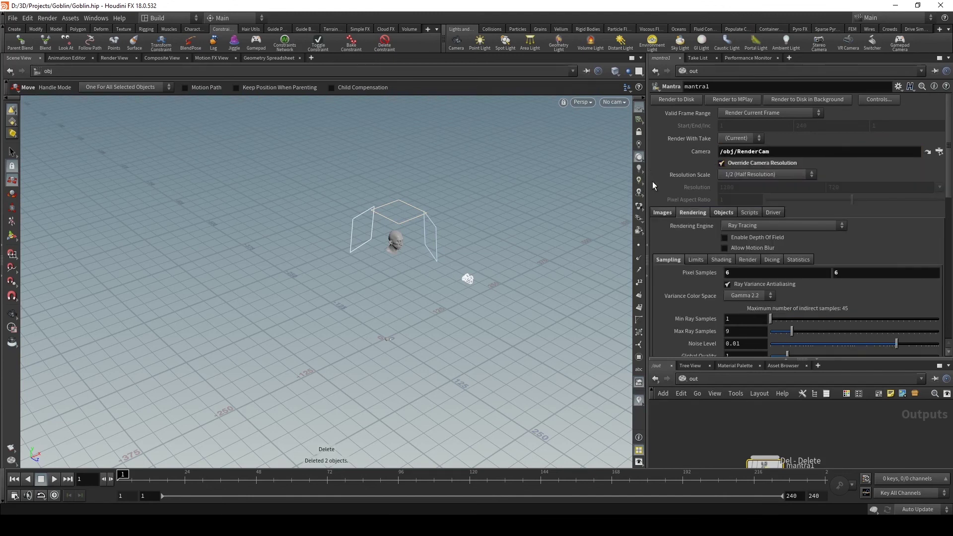
left_click(725, 164)
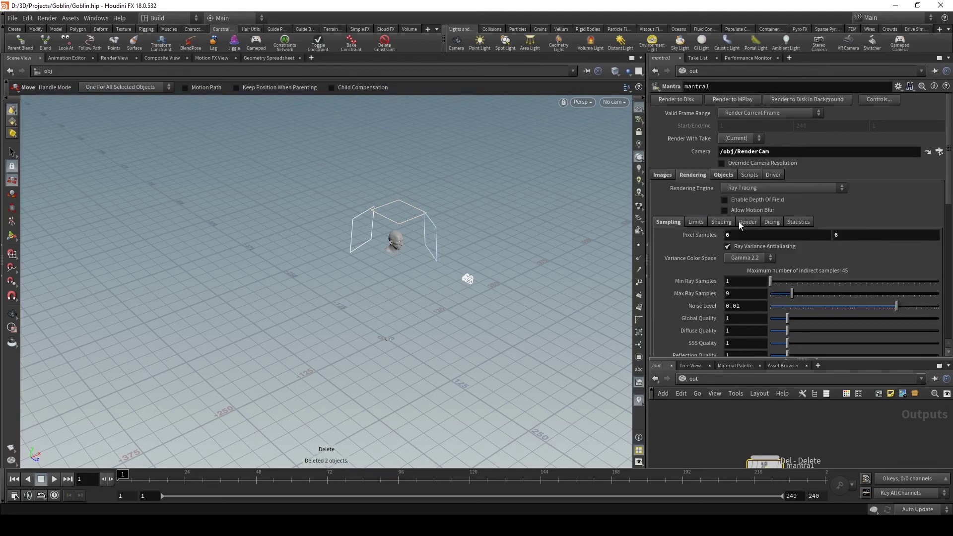
left_click(662, 174)
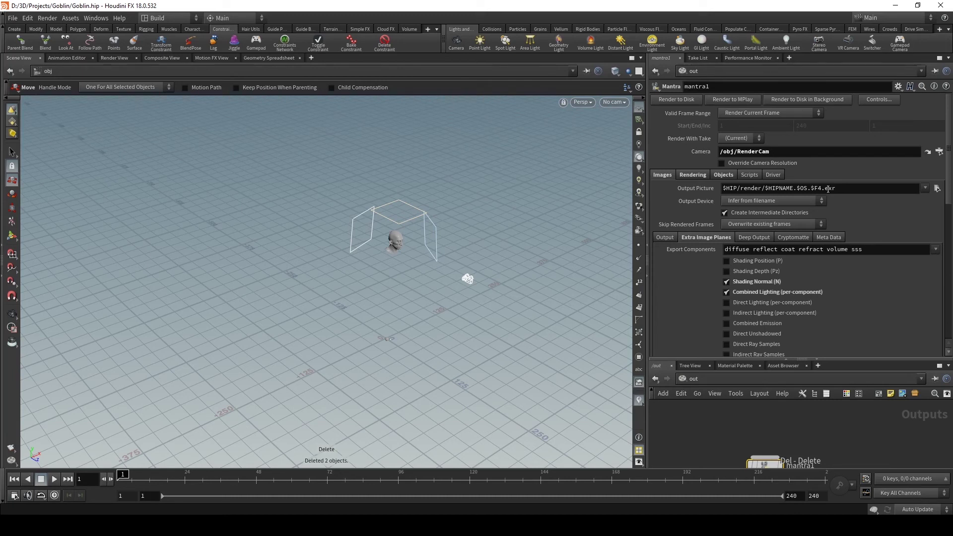
Step: Try a second extra image plane set to Combined Lighting (Per-Light), then remove it again
scroll(669, 232, "down", 2)
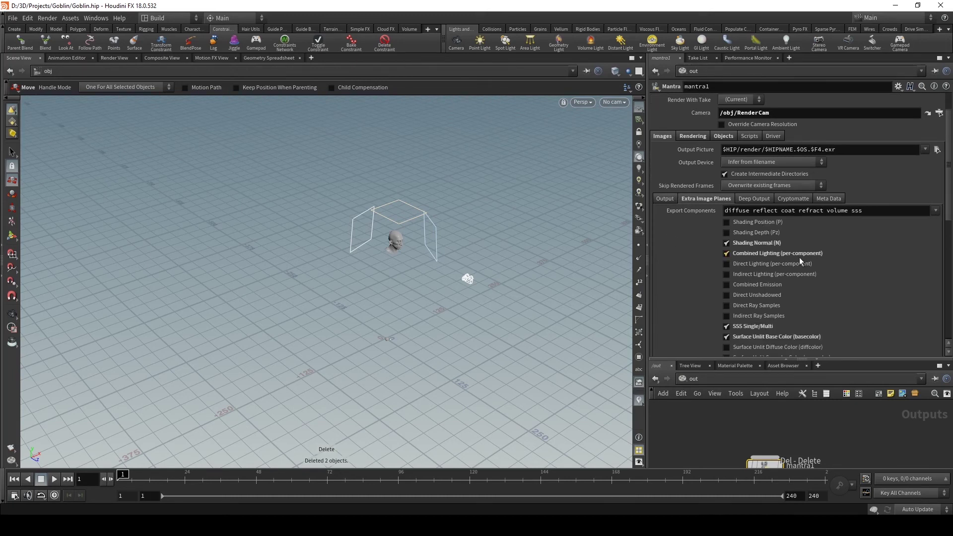
scroll(799, 257, "down", 3)
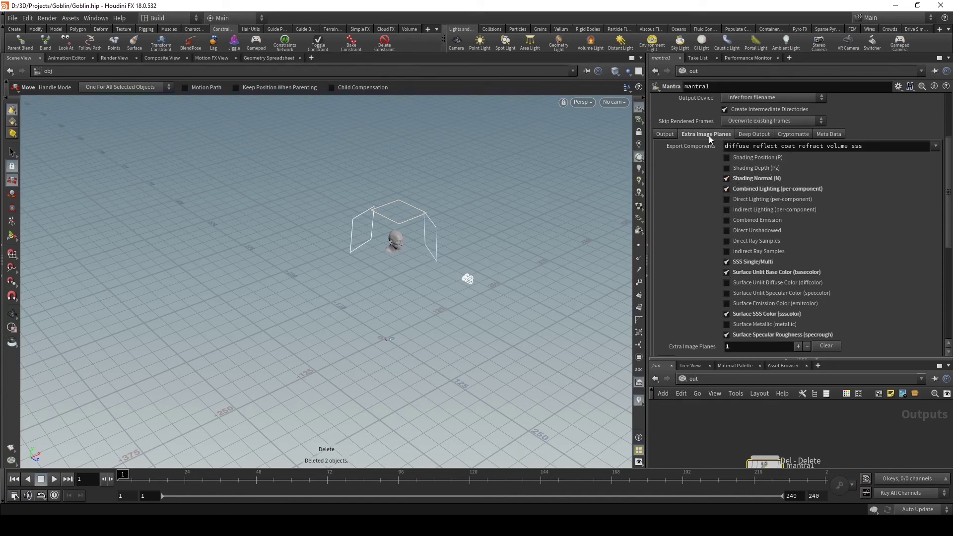
scroll(731, 283, "down", 1)
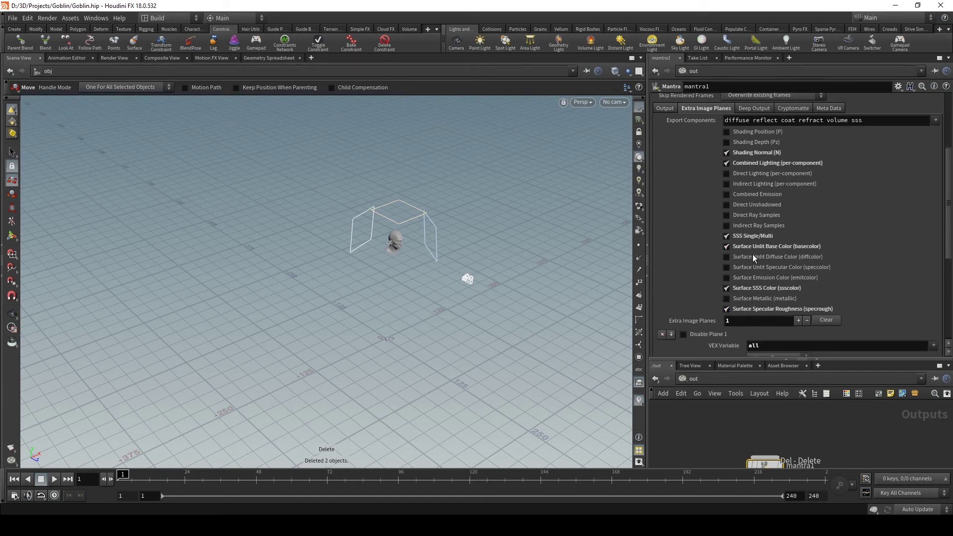
scroll(732, 240, "up", 2)
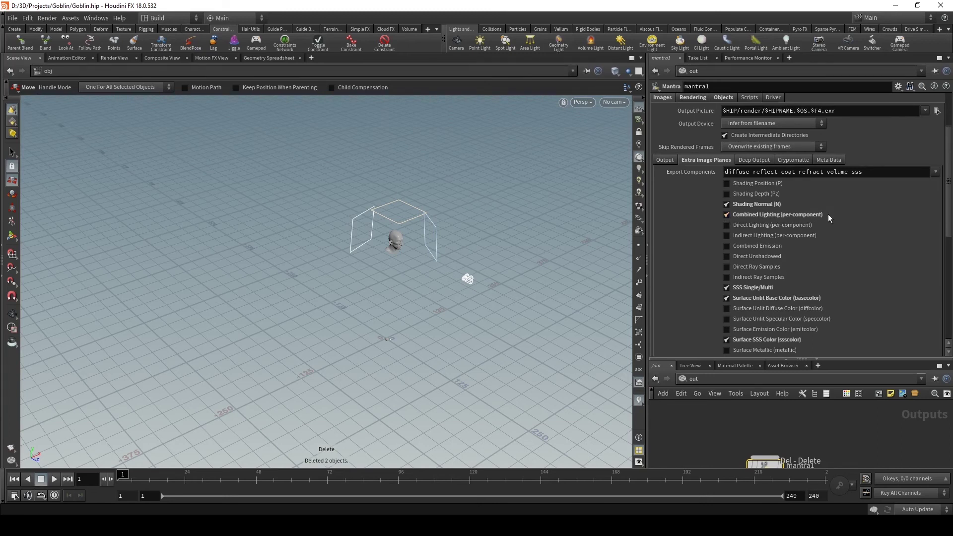
scroll(708, 270, "down", 1)
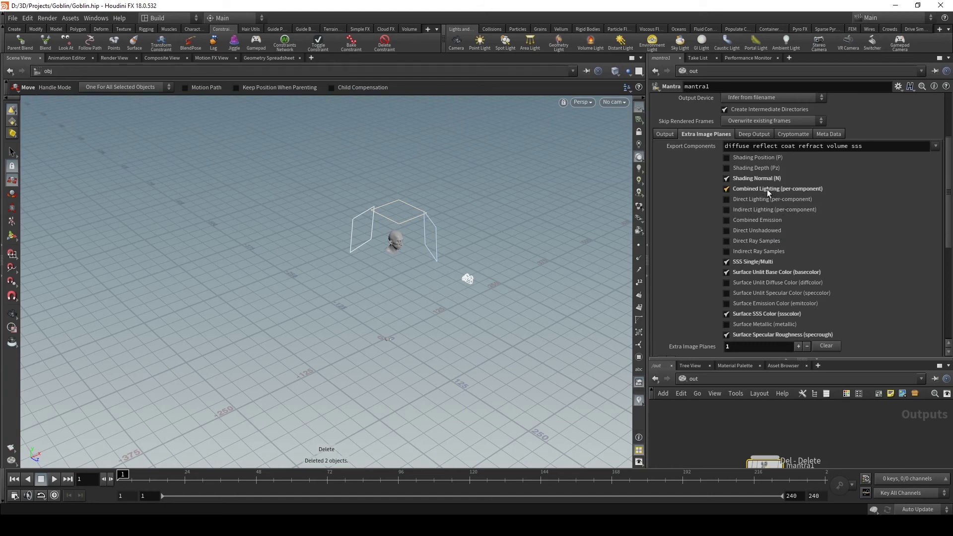
scroll(753, 201, "down", 2)
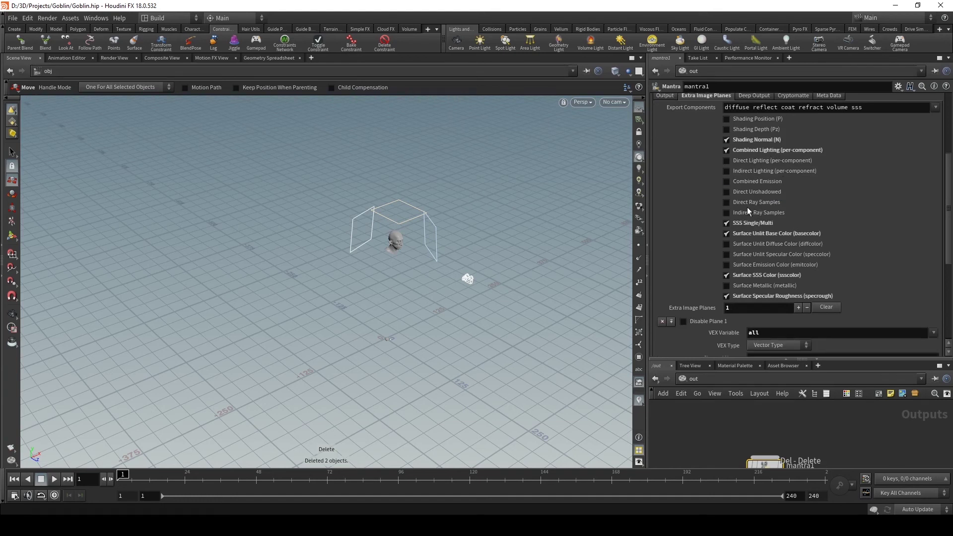
scroll(749, 211, "down", 2)
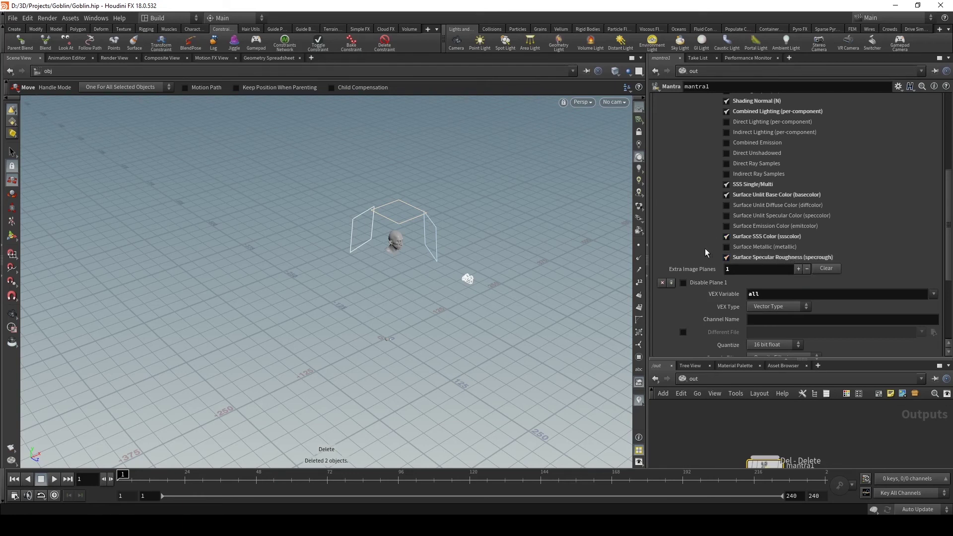
scroll(699, 254, "down", 3)
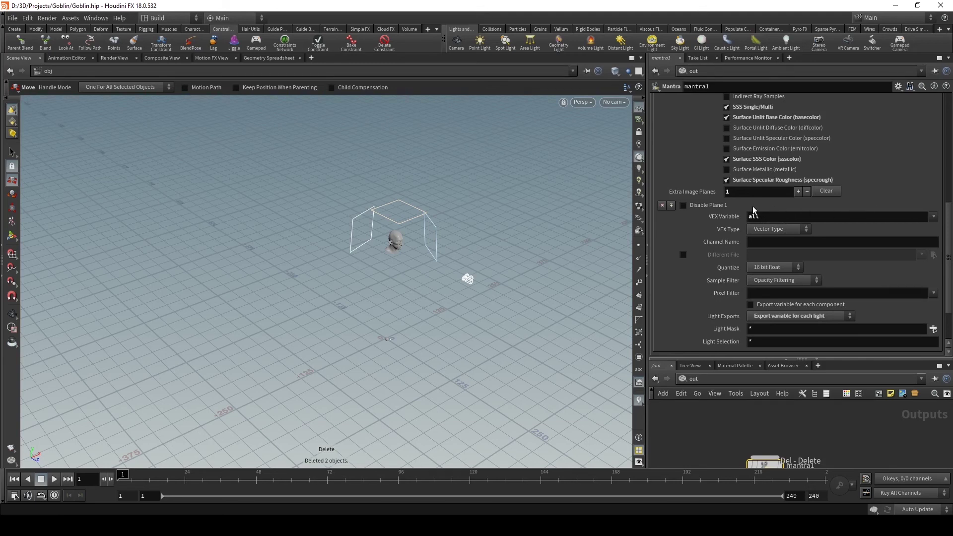
scroll(779, 203, "up", 1)
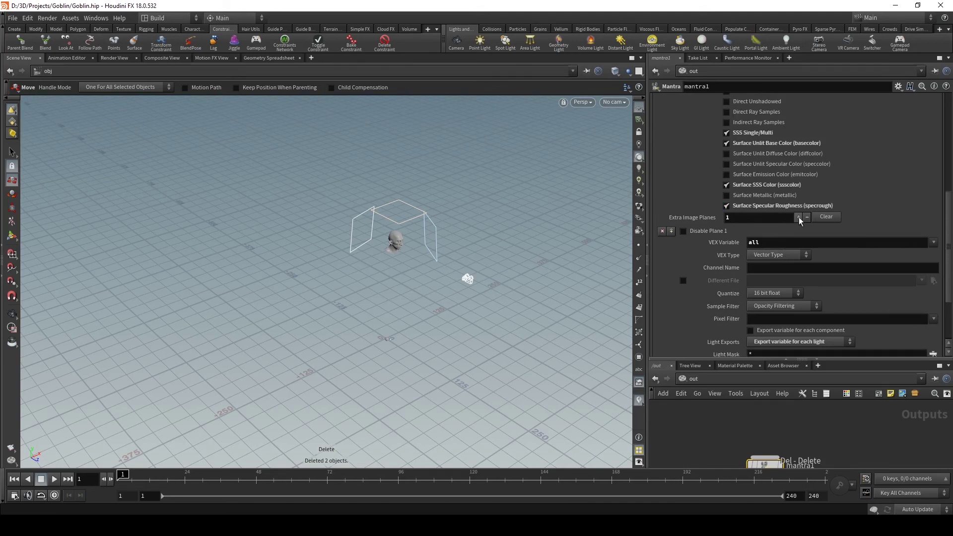
scroll(802, 217, "up", 4)
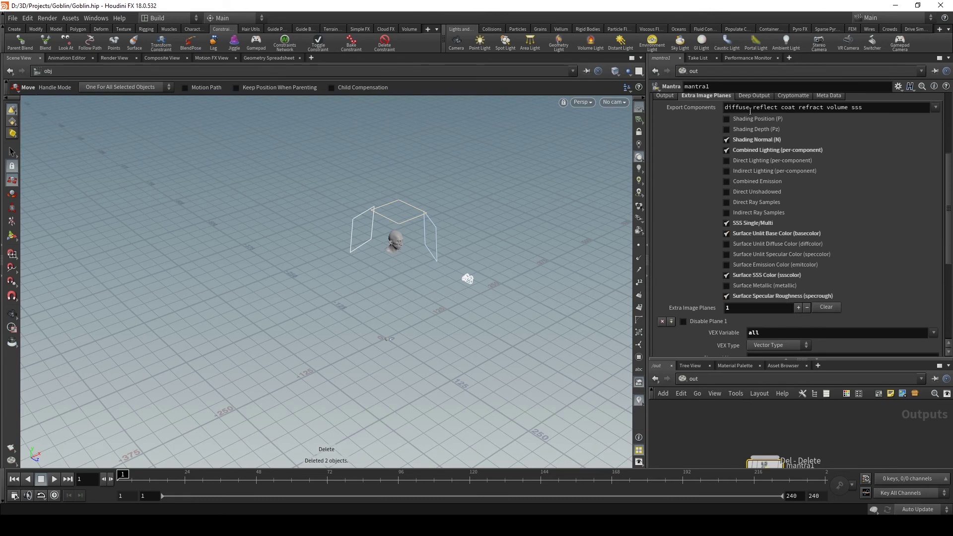
scroll(776, 224, "down", 4)
scroll(768, 255, "up", 4)
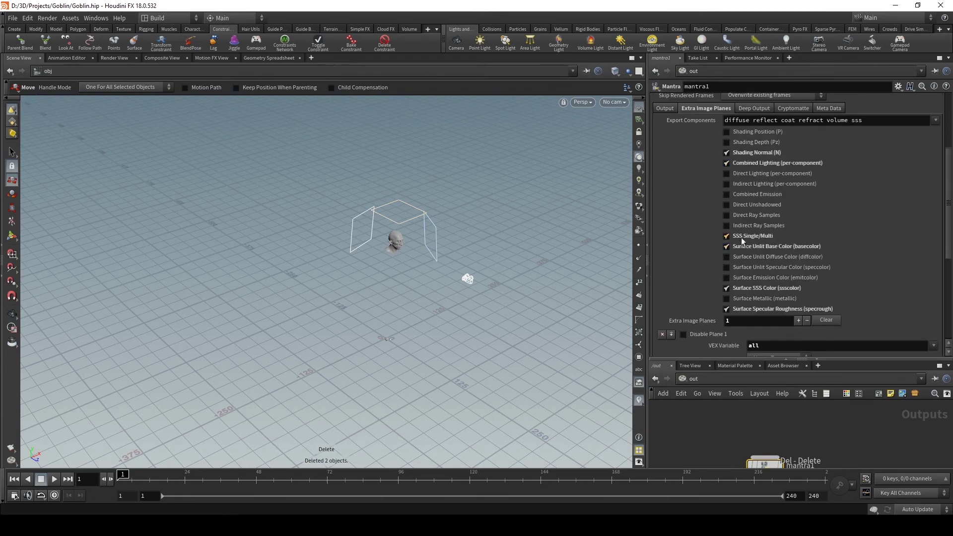
scroll(741, 237, "down", 2)
scroll(742, 195, "up", 3)
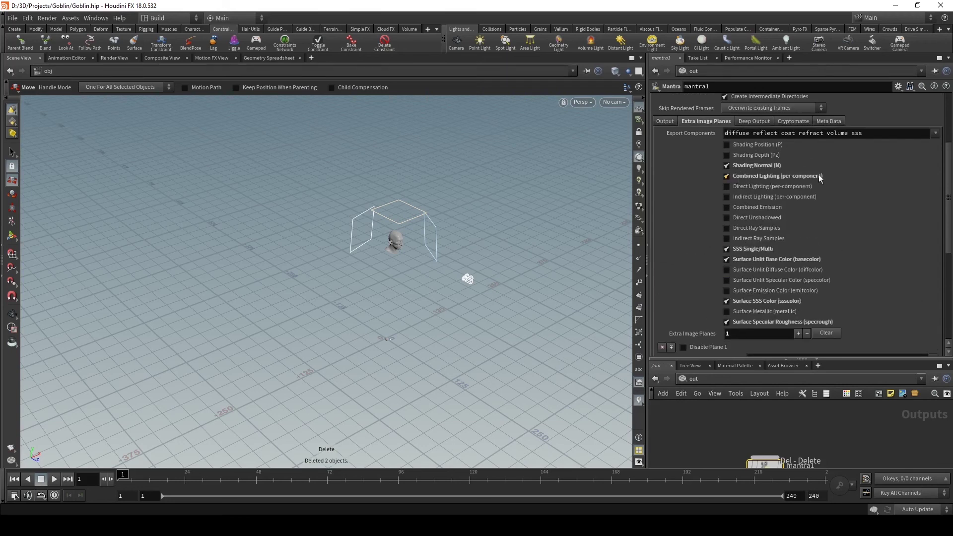
scroll(775, 210, "down", 4)
scroll(762, 238, "up", 4)
scroll(806, 174, "down", 4)
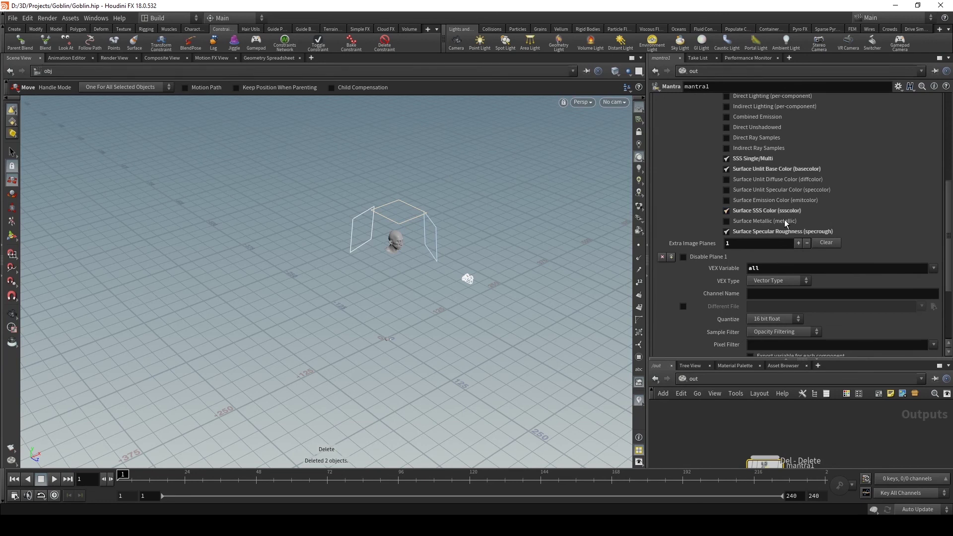
left_click(799, 243)
scroll(799, 246, "down", 3)
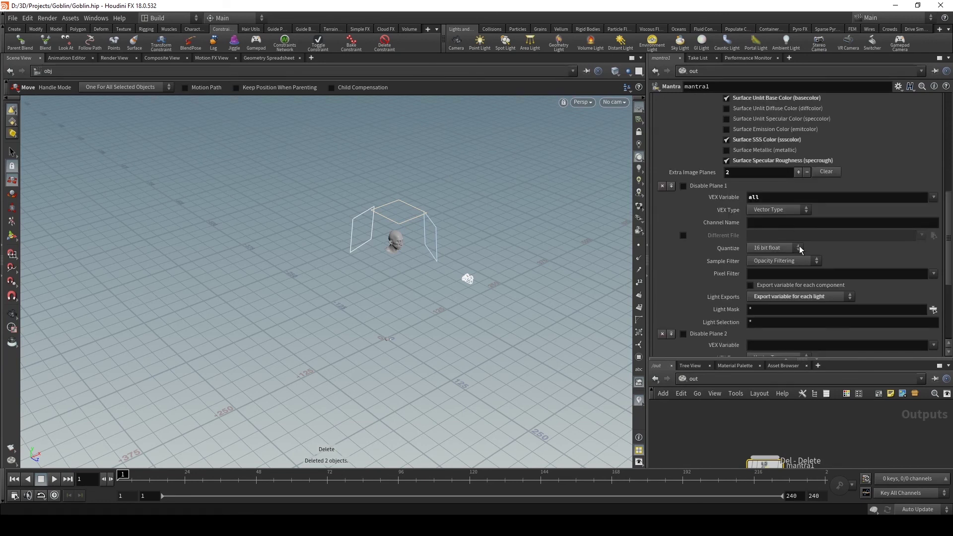
scroll(689, 228, "down", 6)
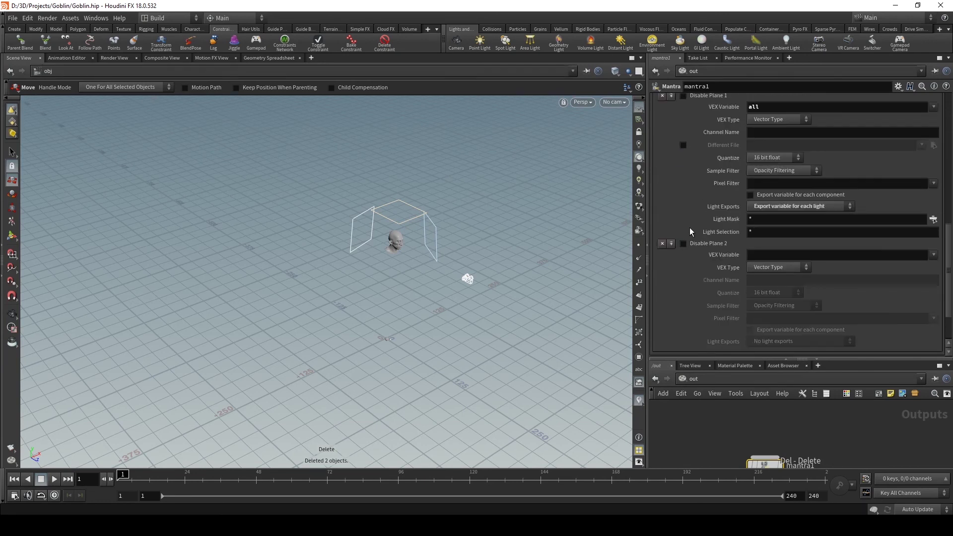
left_click(932, 197)
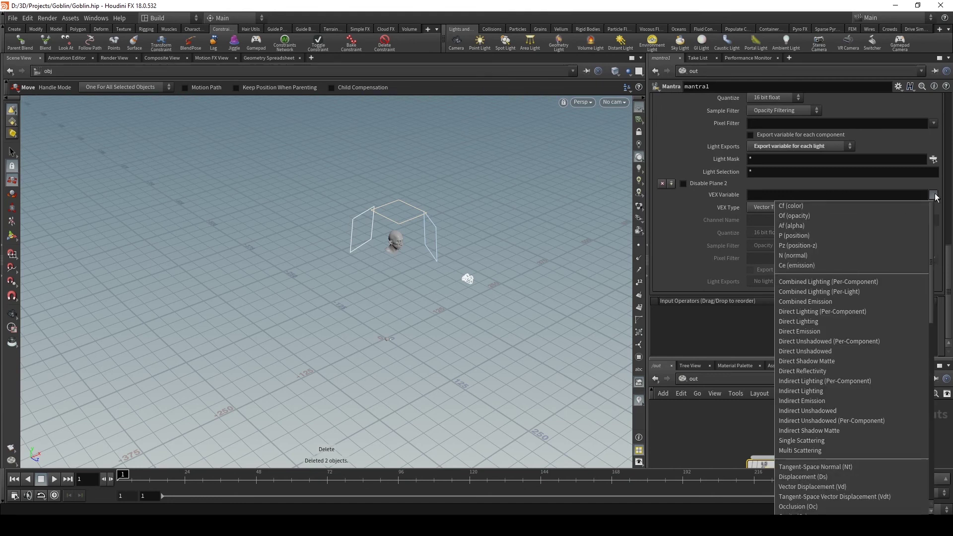
scroll(877, 242, "down", 2)
scroll(876, 242, "down", 8)
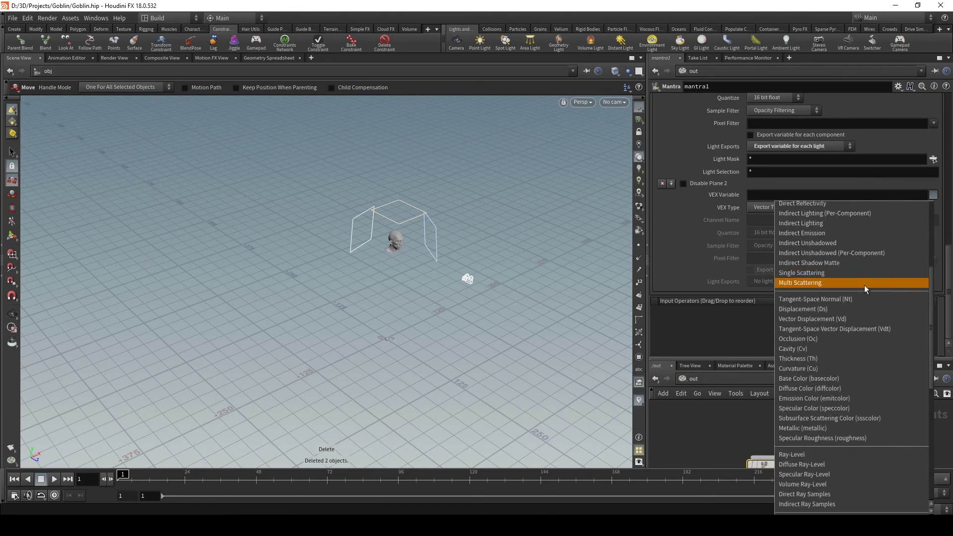
scroll(849, 355, "up", 8)
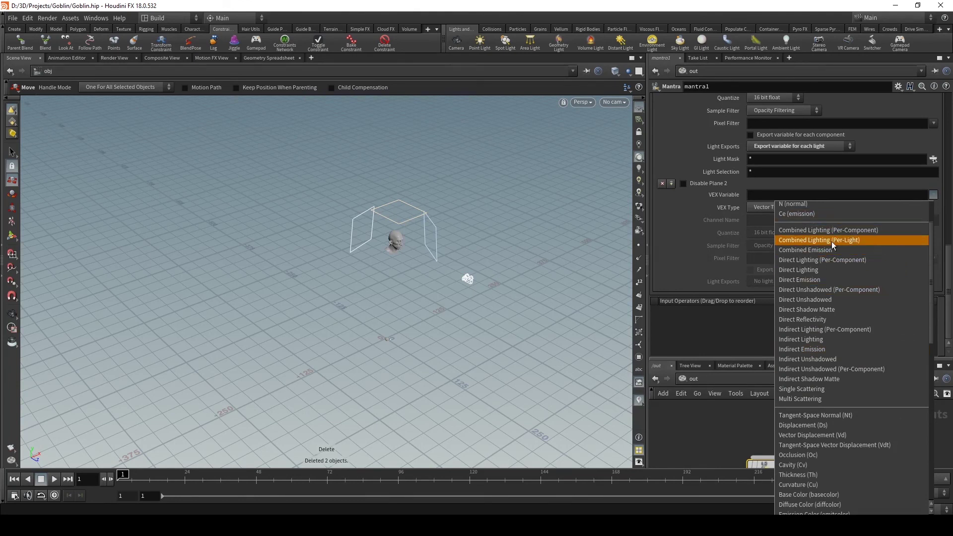
left_click(874, 240)
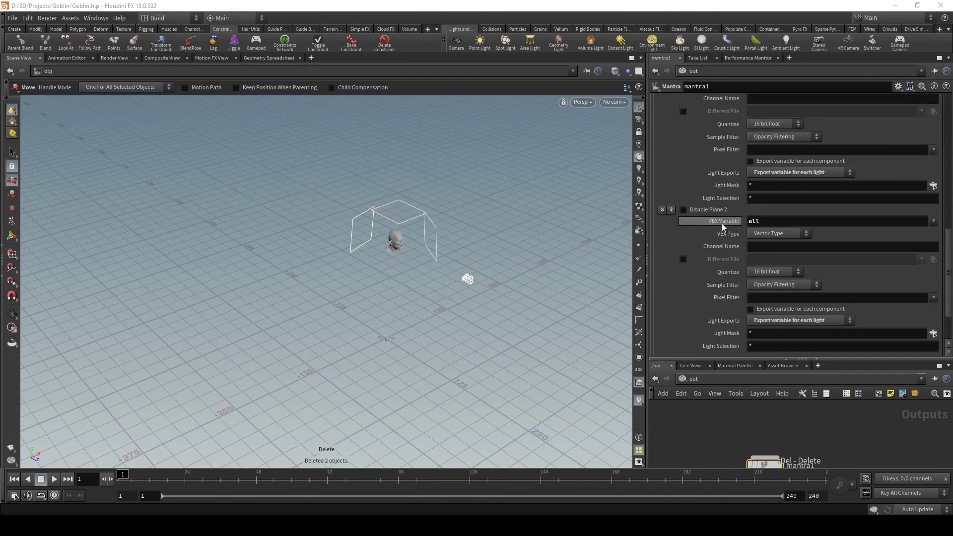
left_click(661, 210)
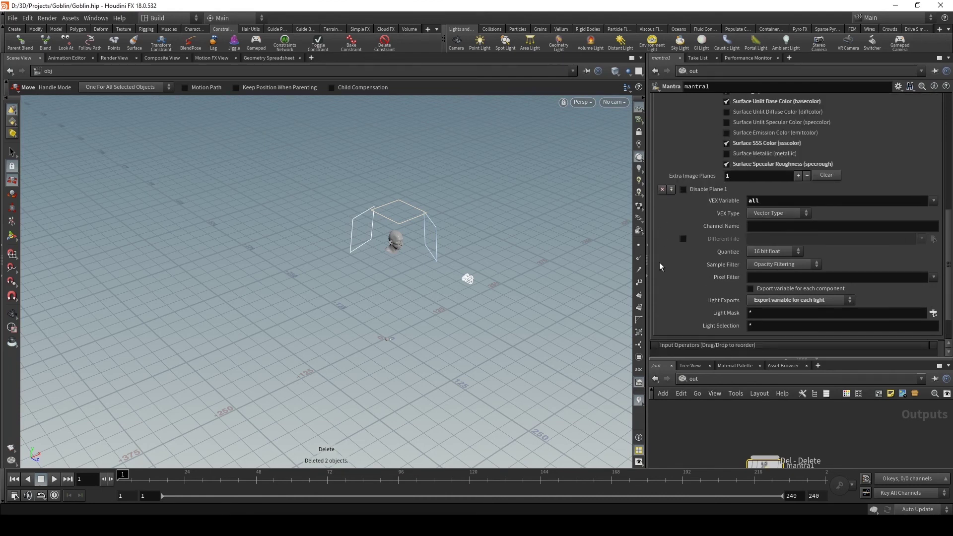
Step: Add one Cryptomatte layer exporting materialname to the CryptoMaterial channel with overlap limit 6
scroll(660, 278, "up", 8)
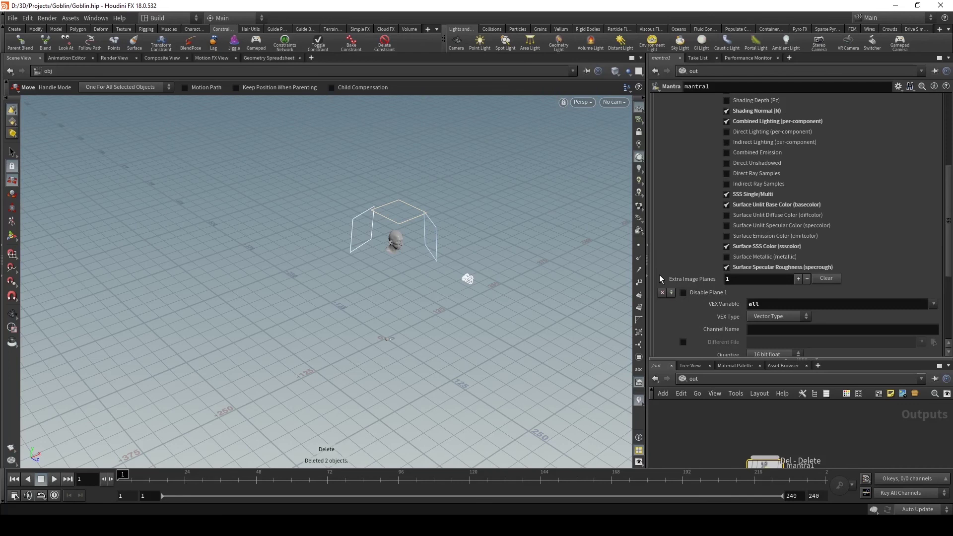
left_click(663, 168)
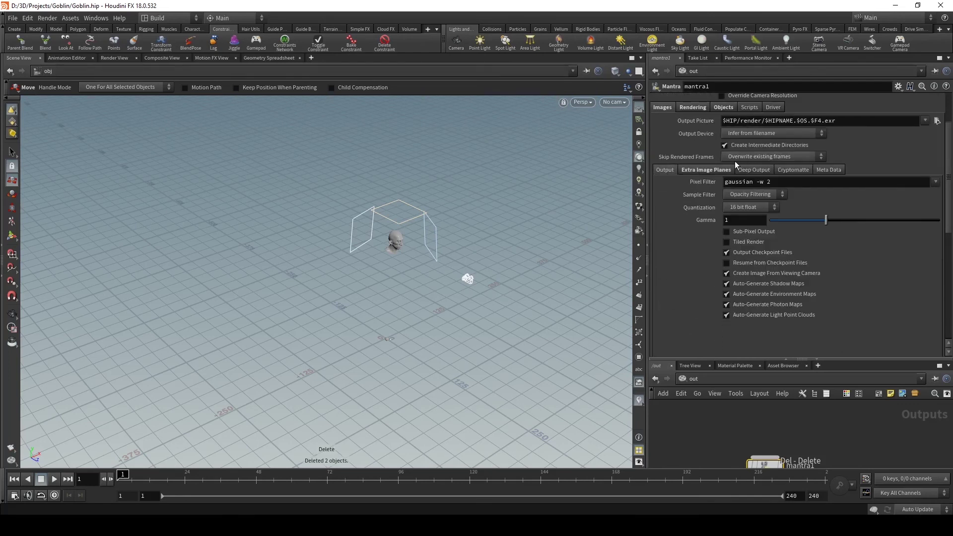
left_click(753, 169)
left_click(796, 170)
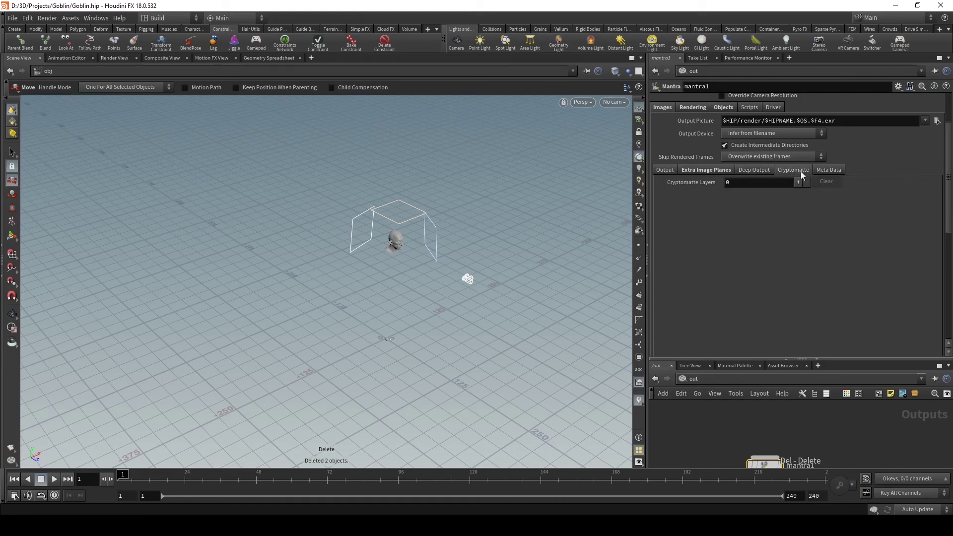
scroll(650, 273, "up", 3)
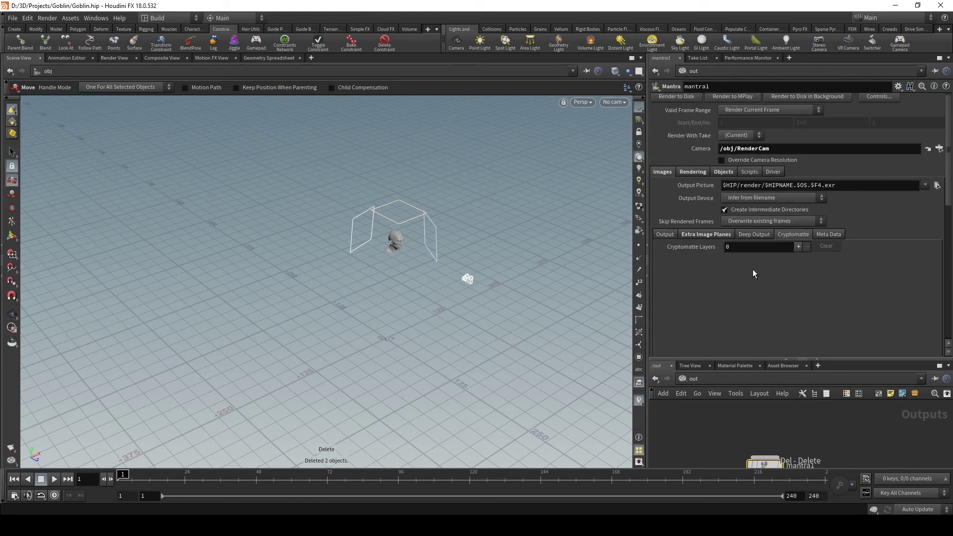
left_click(799, 247)
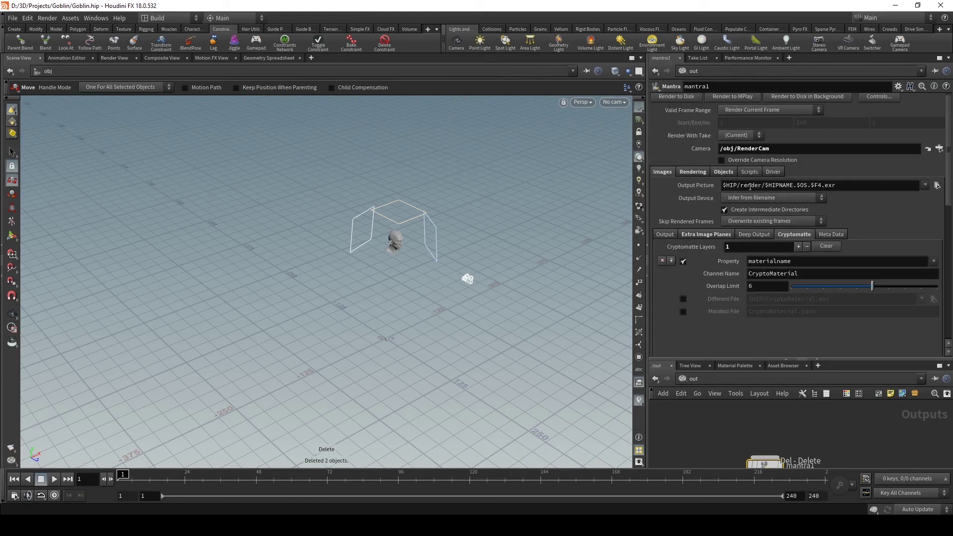
left_click(692, 171)
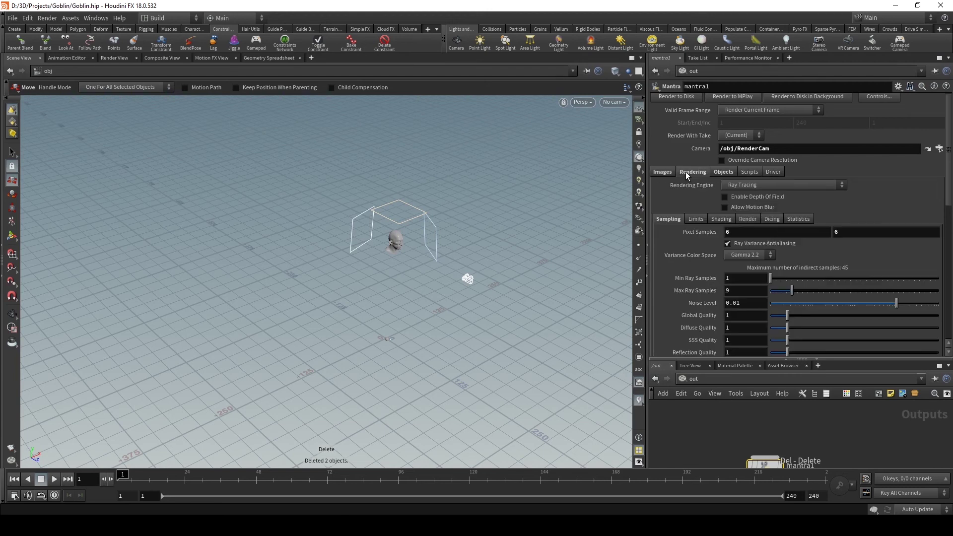
scroll(686, 172, "down", 2)
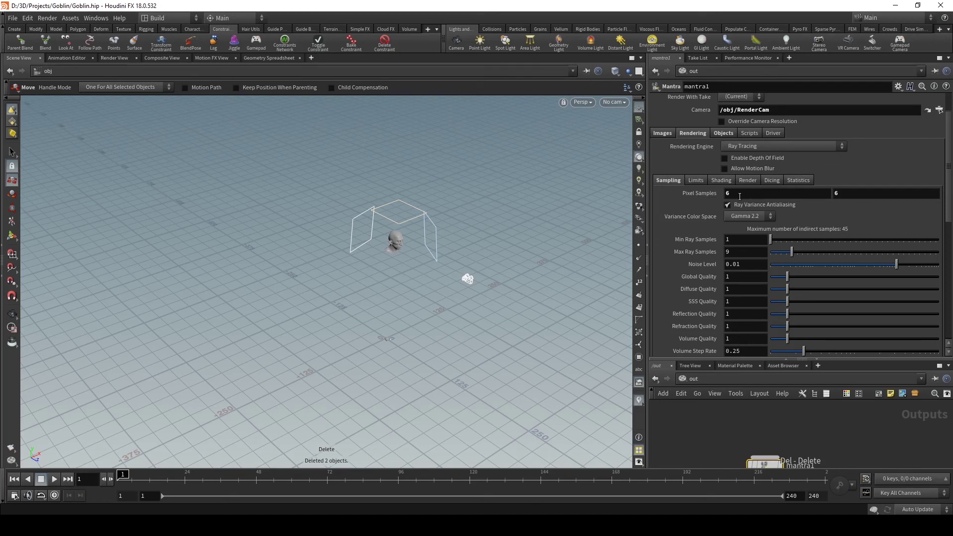
left_click(740, 194)
left_click(840, 195)
left_click(842, 191)
left_click(732, 252)
mouse_move(702, 264)
scroll(703, 268, "down", 2)
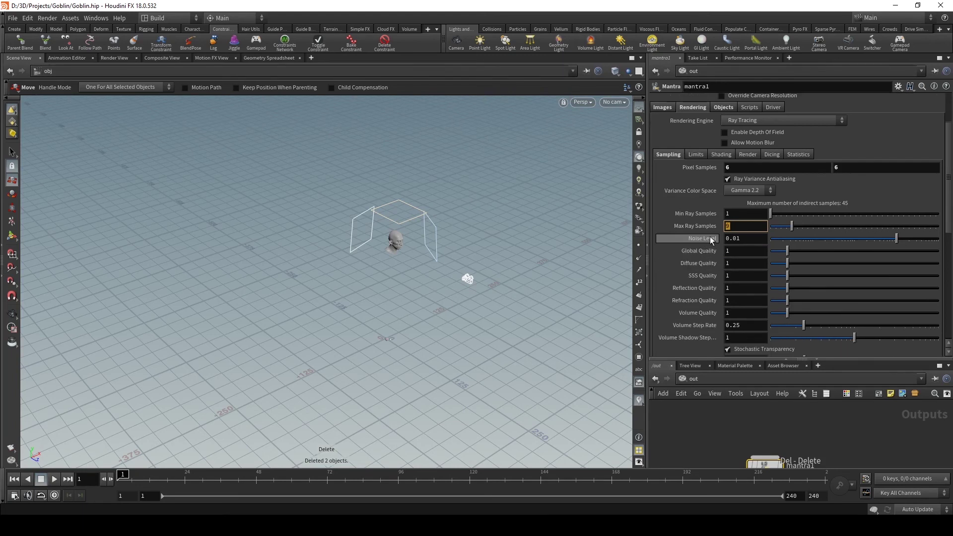
left_click(758, 238)
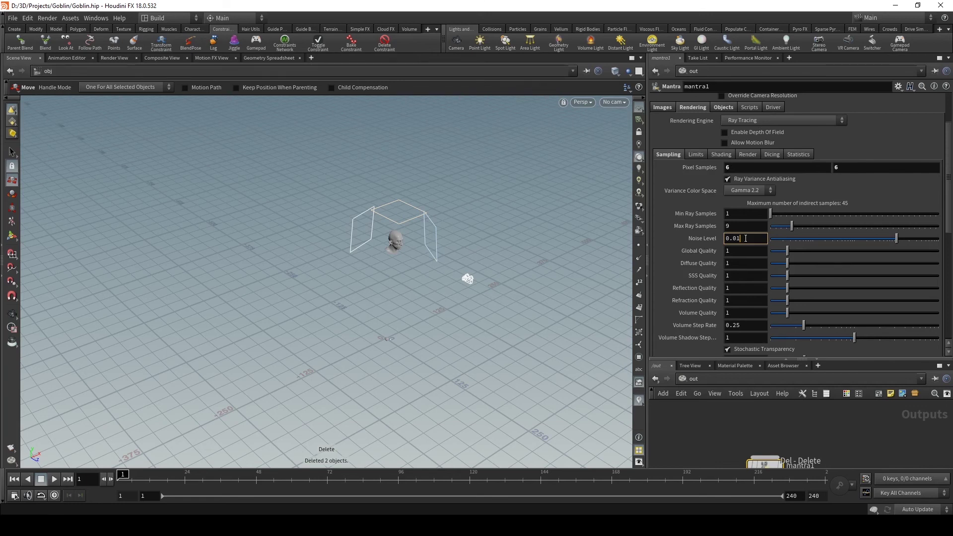
Step: Set mantra1's Pixel Samples to 10 by 10
left_click(873, 168)
left_click(775, 168)
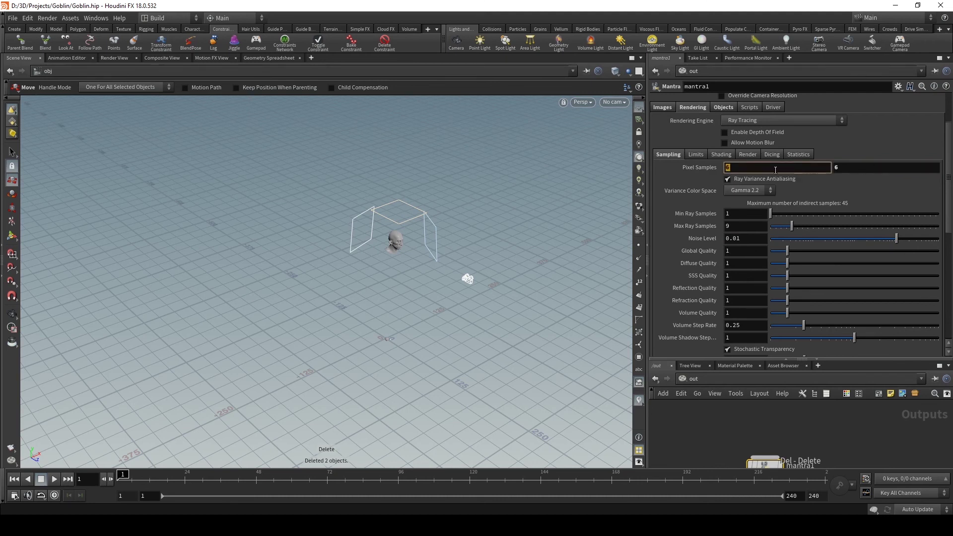
left_click(748, 168, "ctrl+shift")
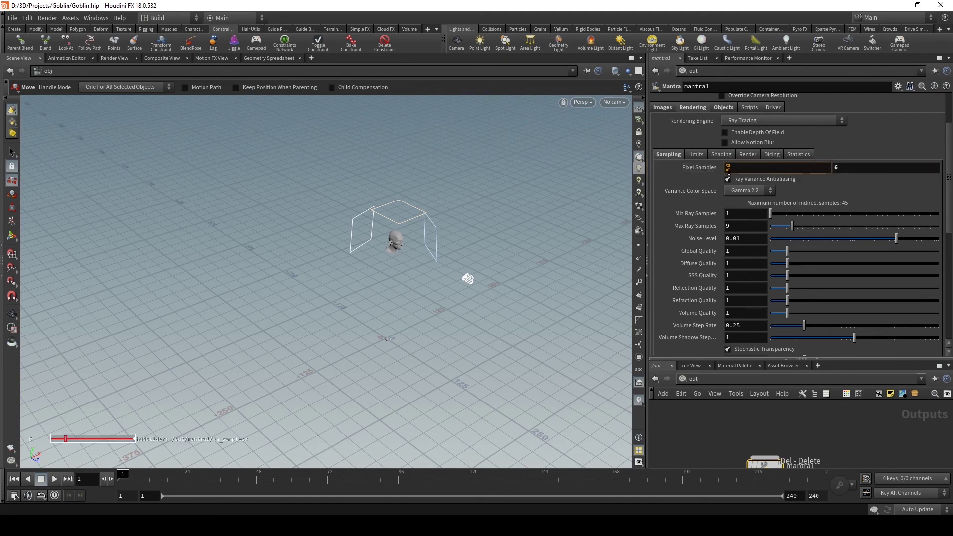
type("10")
key("Return")
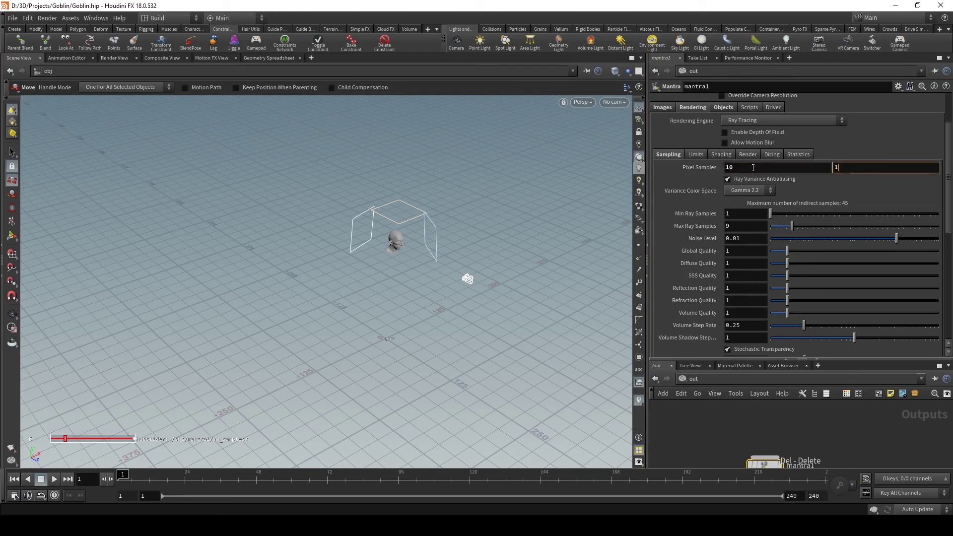
Step: Try a Noise Level of 0.8, then restore it to 0.01
left_click(749, 237)
key("BackSpace")
key("BackSpace")
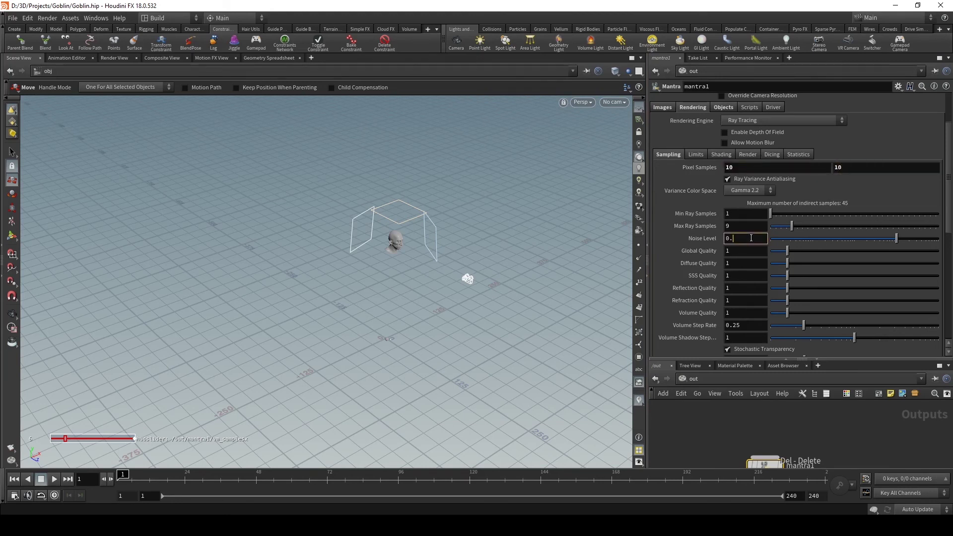
type("8")
key("Return")
left_click(751, 238)
key("BackSpace")
type("01")
key("Return")
scroll(715, 245, "down", 1)
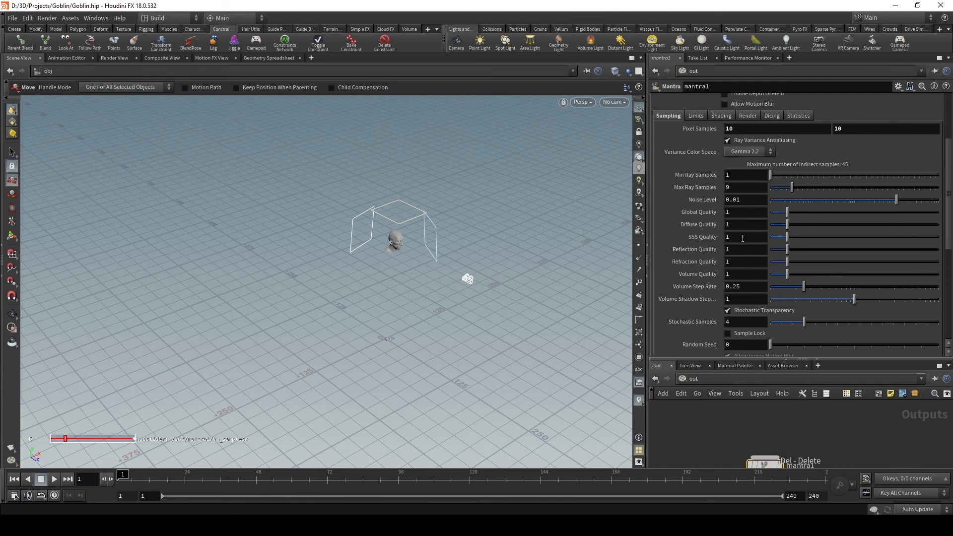
scroll(705, 262, "down", 1)
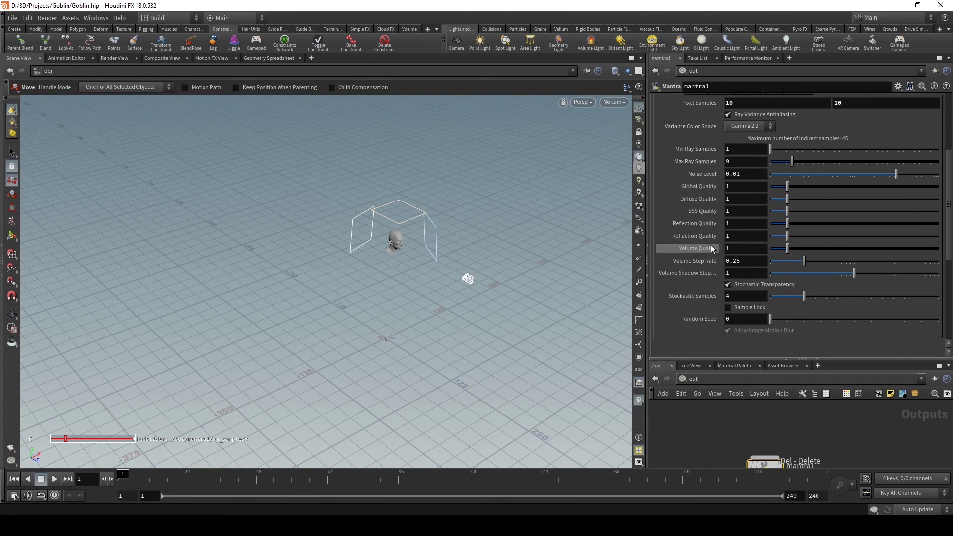
scroll(702, 283, "up", 3)
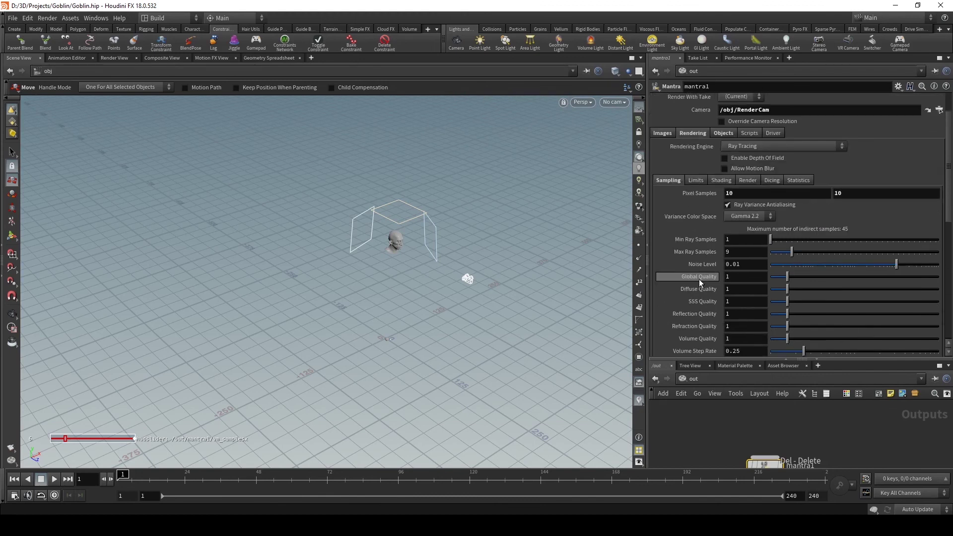
Step: Check the ray limits: reflect and refract 10, diffuse 0
left_click(688, 183)
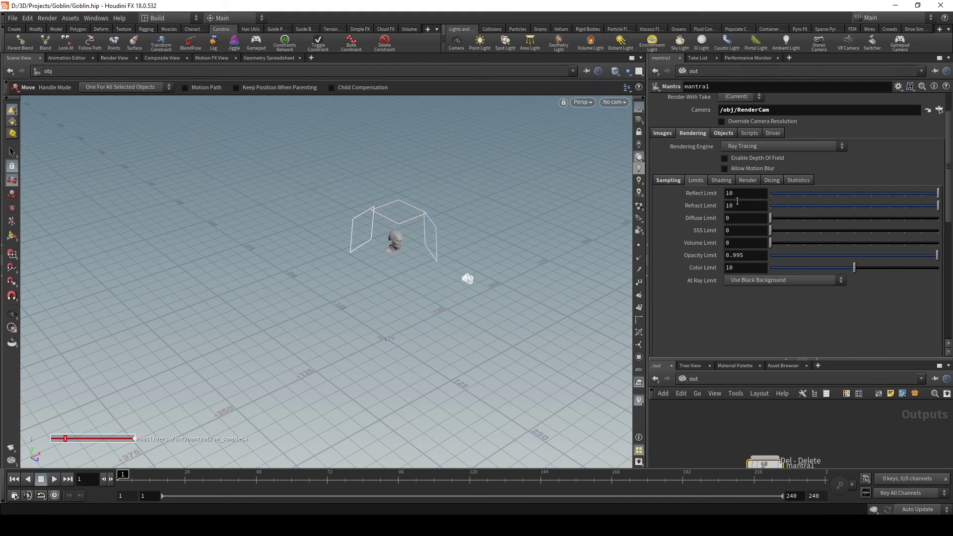
left_click_drag(741, 205, 720, 205)
left_click(734, 205)
key("Return")
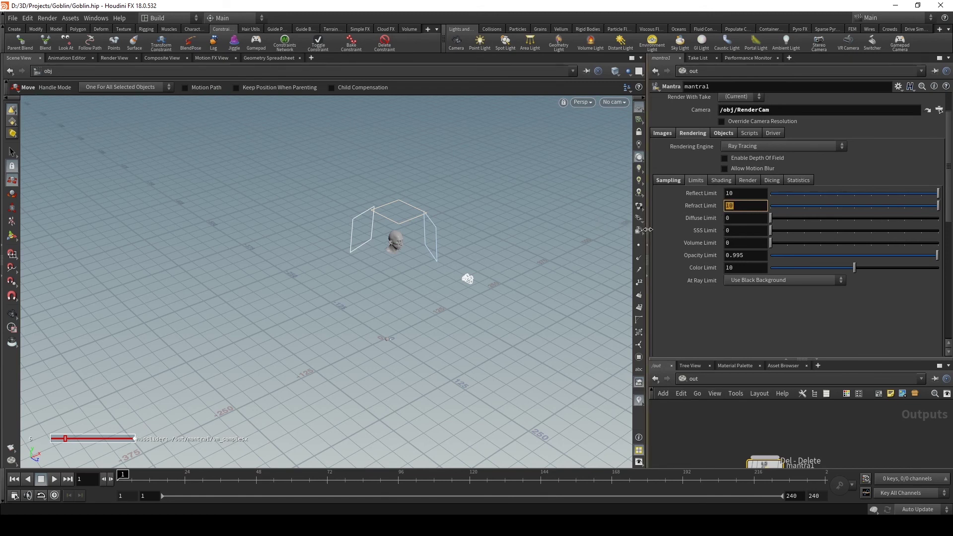
Step: Review the Shading and Render settings and select the Tile Size value of 16
left_click(721, 183)
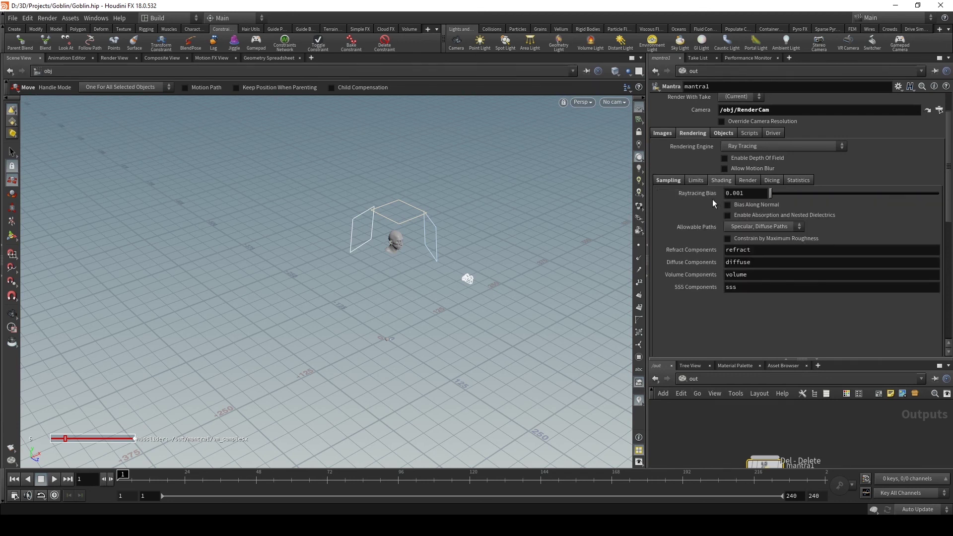
left_click(755, 179)
left_click(749, 194)
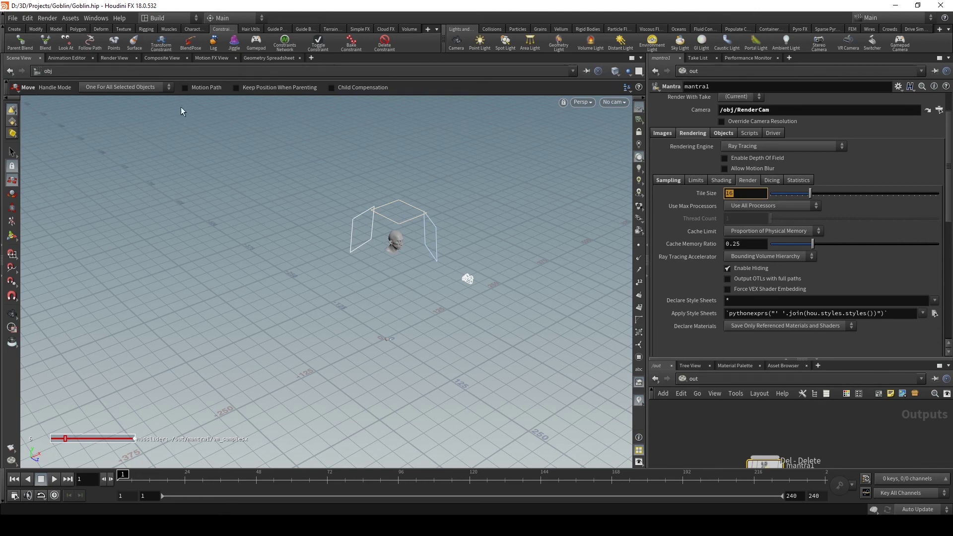
Step: Start a Mantra render of the goblin head in Render View, focus it on the forehead, then stop it
left_click(118, 58)
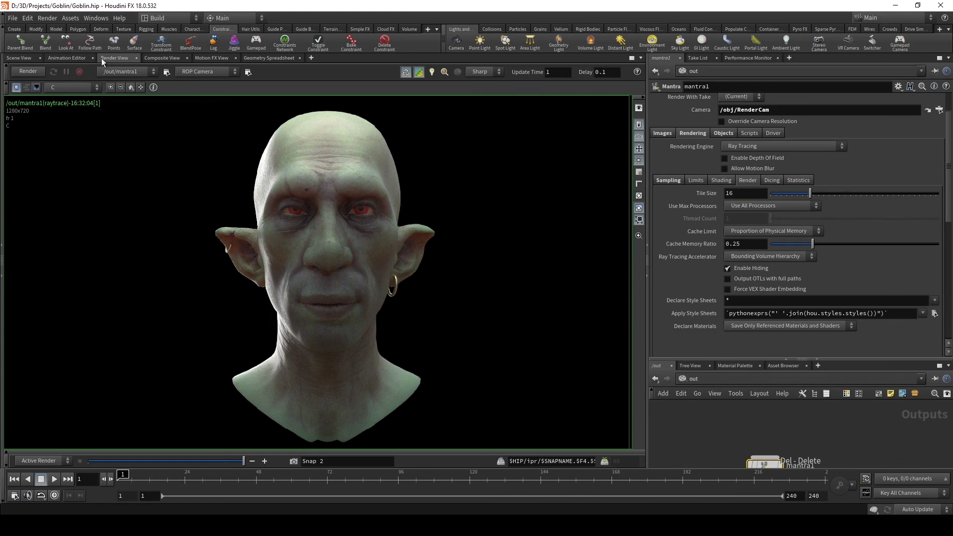
left_click(25, 72)
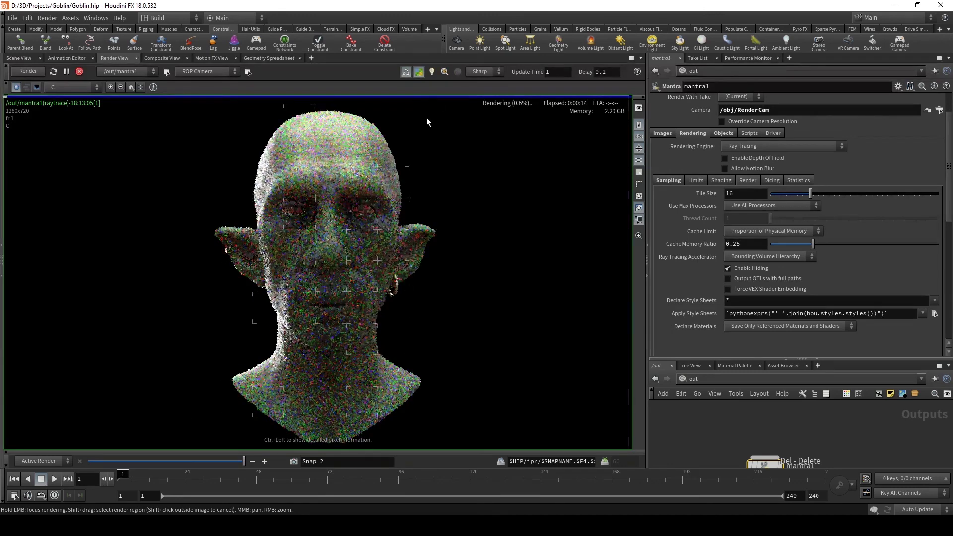
left_click(285, 168)
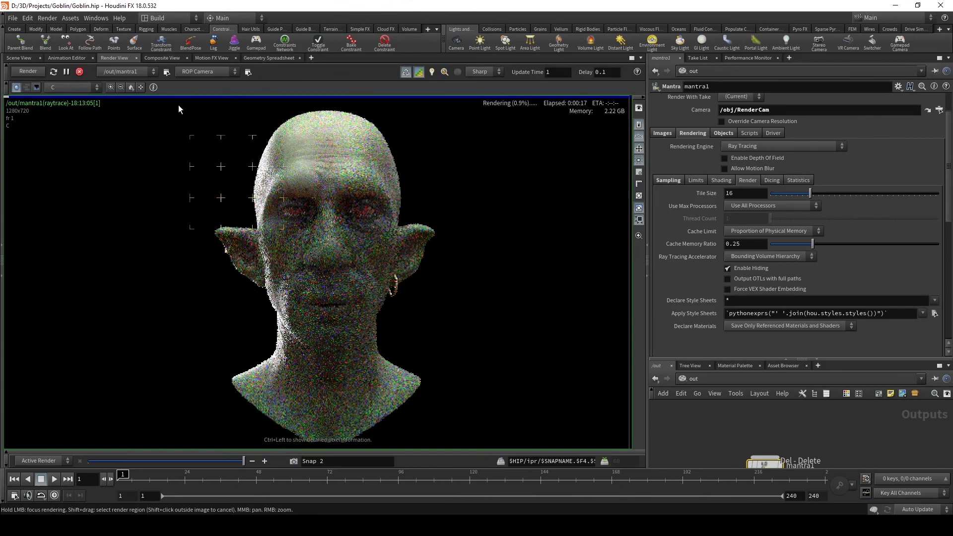
left_click(78, 72)
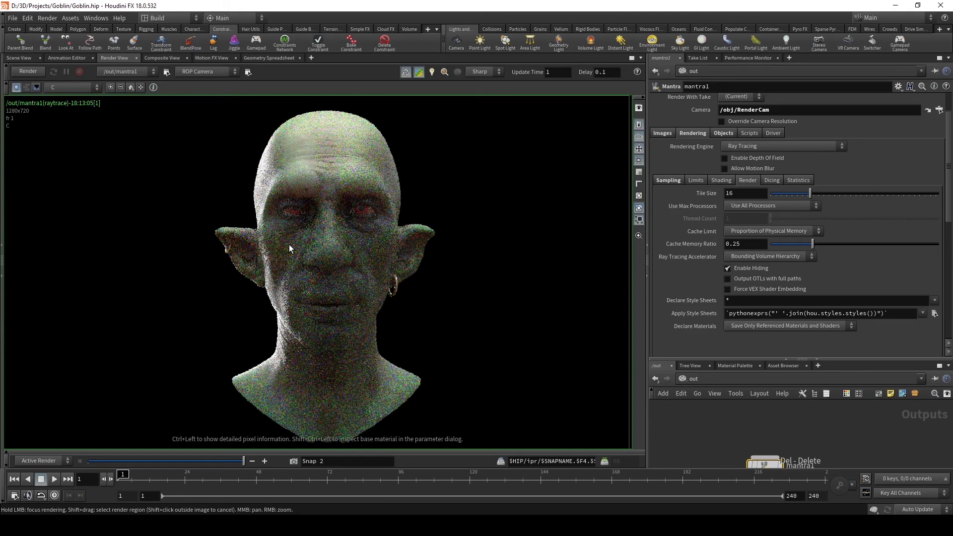
Step: Browse mantra1's Dicing, Statistics and Render settings (tile size 16, cache memory ratio 0.25)
left_click(779, 178)
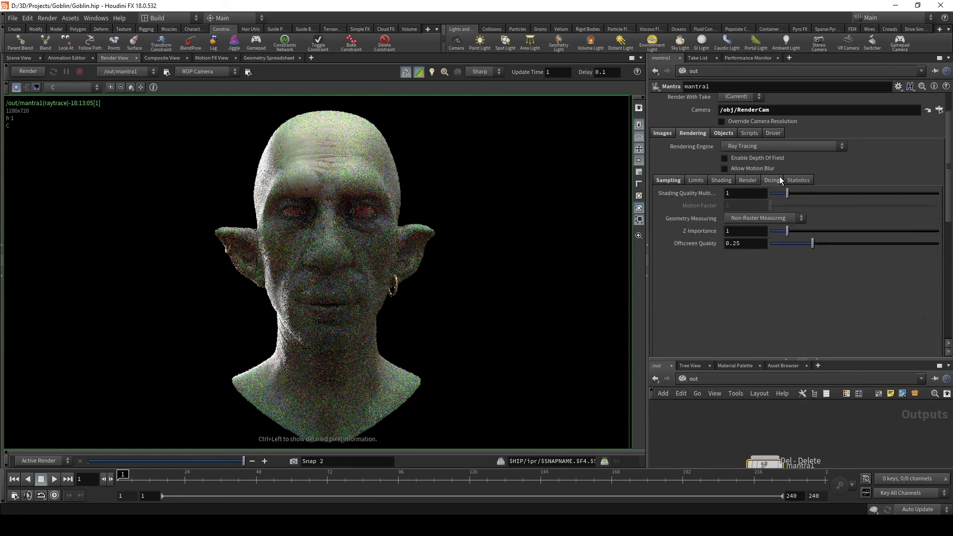
left_click(756, 179)
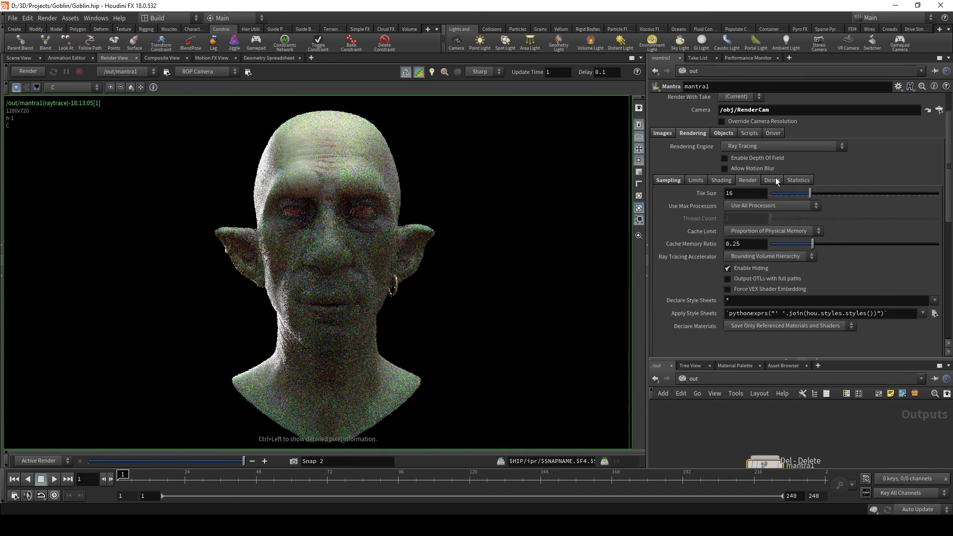
left_click(773, 180)
left_click(799, 181)
left_click(748, 180)
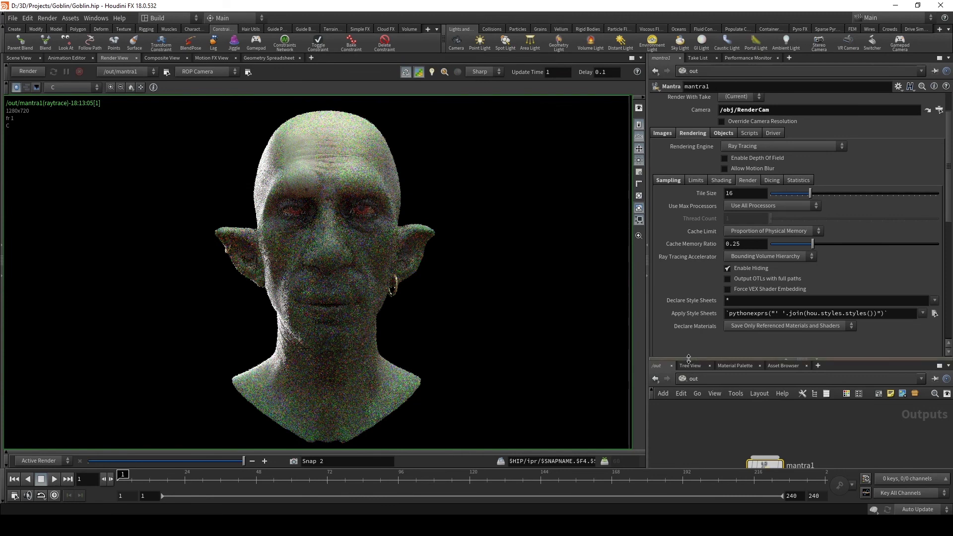
Step: Enlarge the network pane and go to /obj, framing Goblin_RENDER, the lights and cam1
left_click_drag(688, 358, 691, 201)
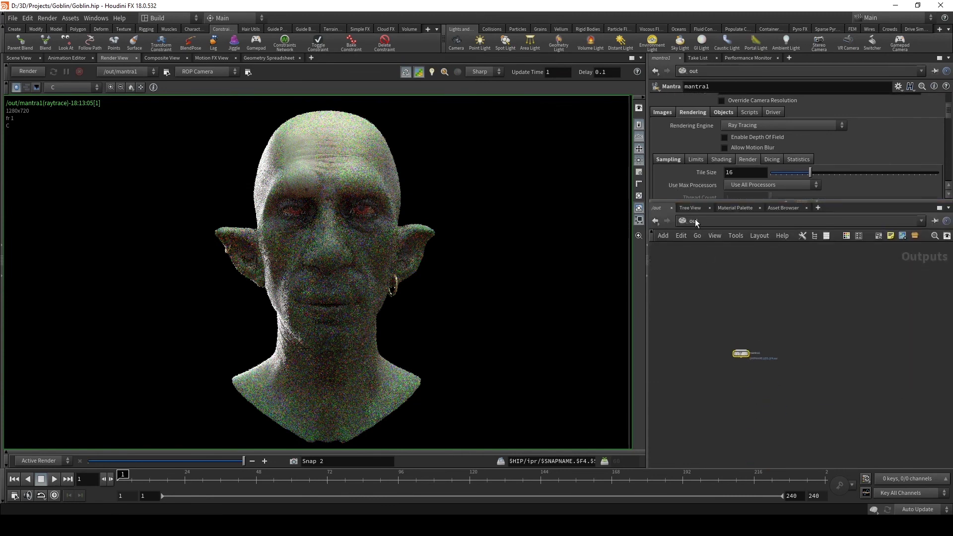
left_click(695, 222)
left_click(708, 267)
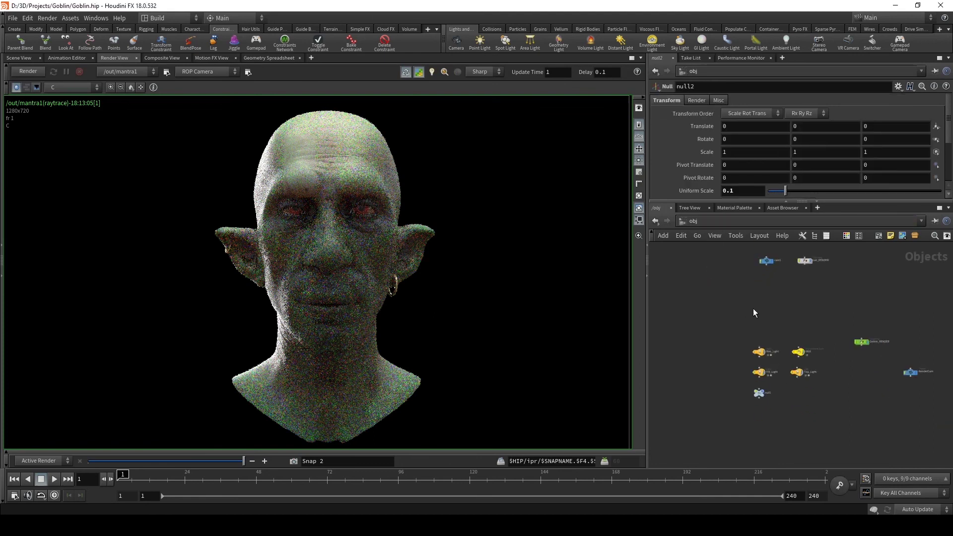
scroll(835, 268, "up", 3)
middle_click_drag(835, 268, 766, 377)
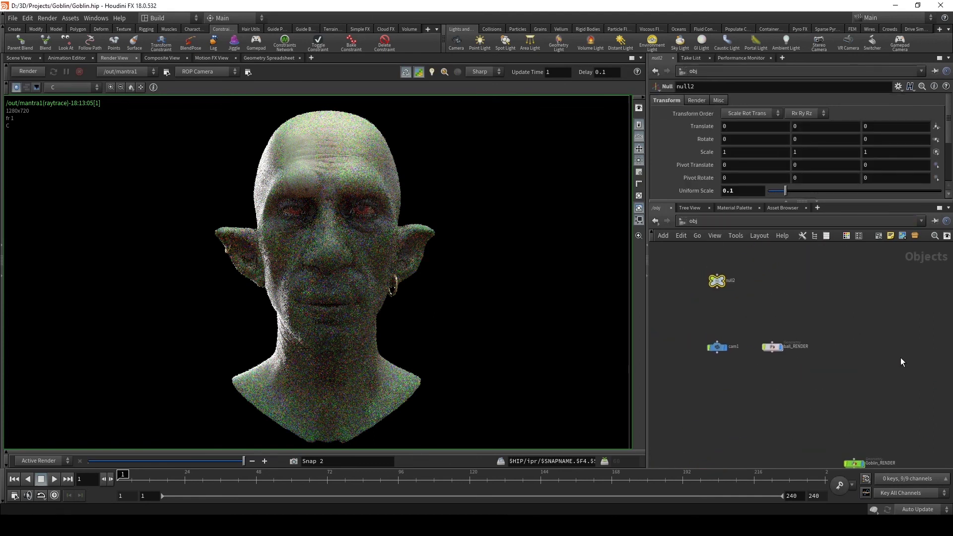
scroll(900, 357, "up", 2)
middle_click_drag(900, 357, 766, 400)
left_click(805, 385)
key("Escape")
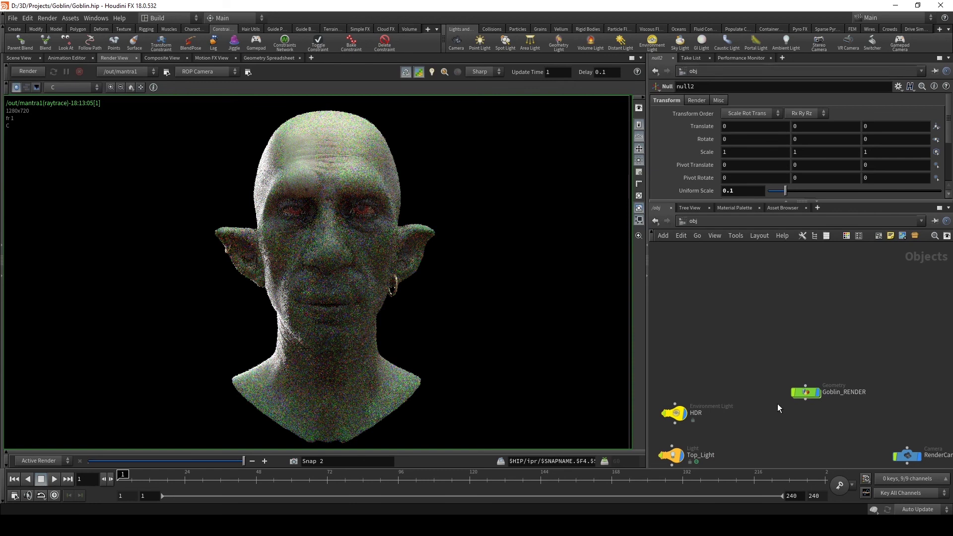
Step: Inside Goblin_RENDER, select alembic1 and EyeBall_GRP, then return the viewer to Scene View
double_click(803, 395)
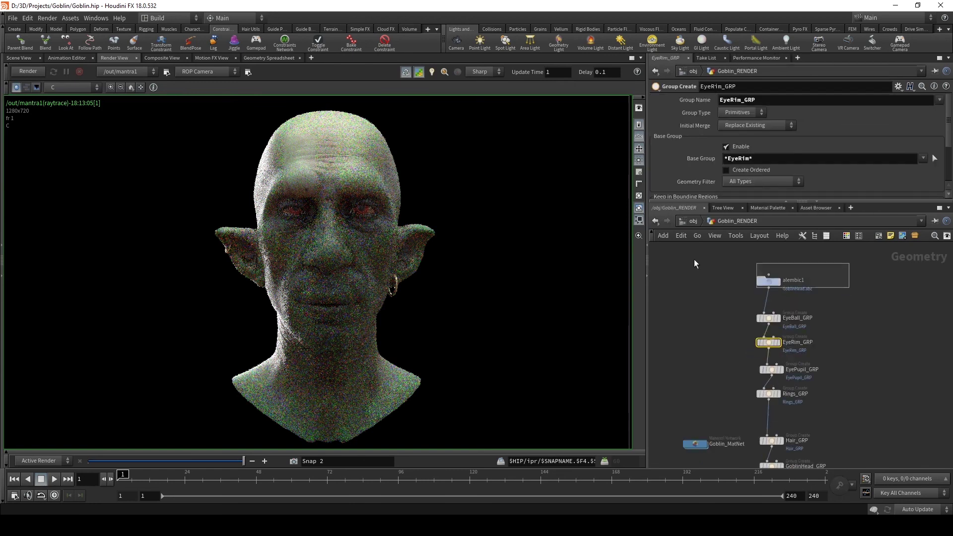
left_click_drag(694, 260, 719, 249)
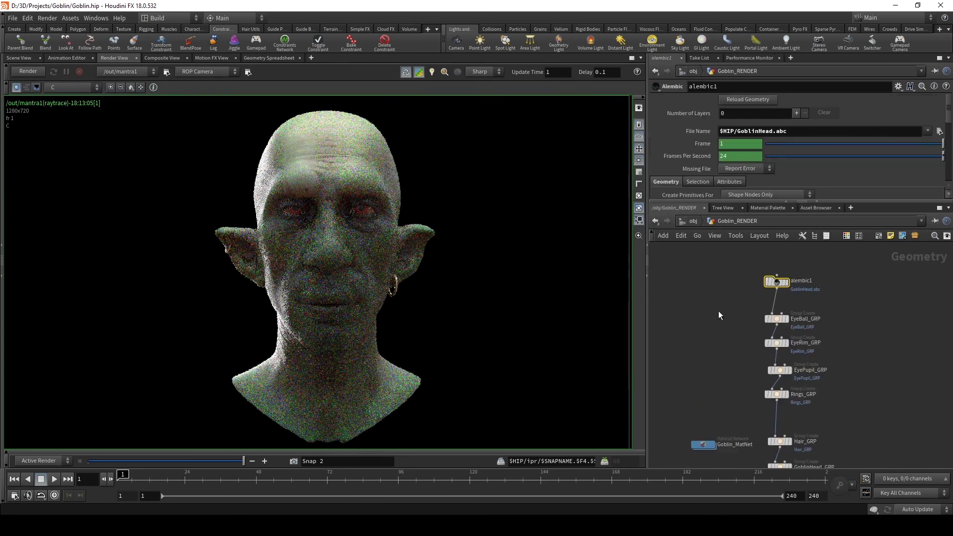
left_click_drag(726, 300, 749, 305)
left_click(745, 315)
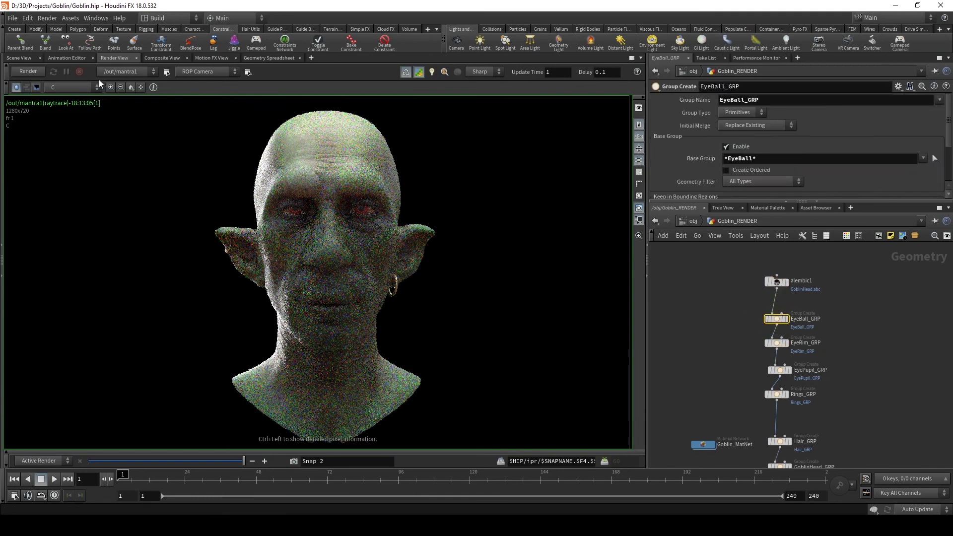
left_click(20, 44)
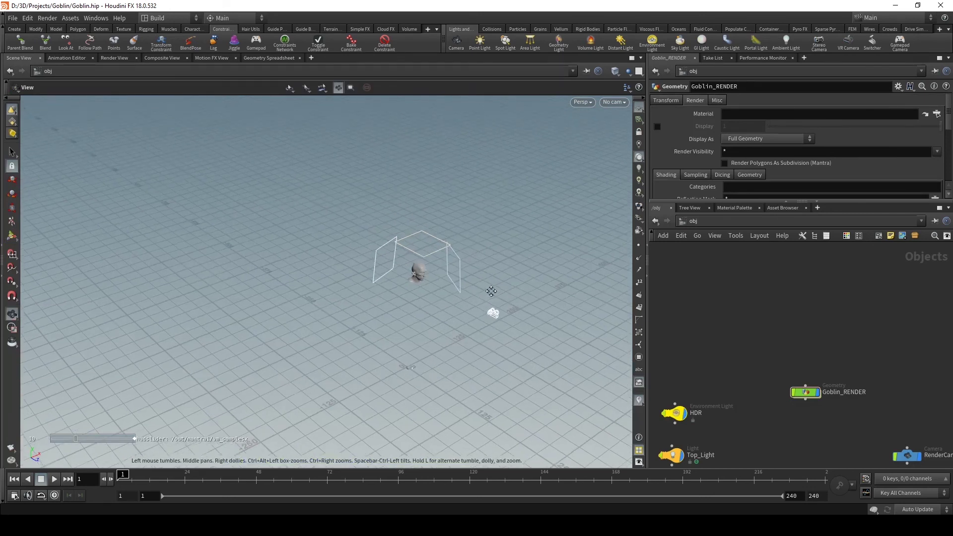
Step: Enter Goblin_RENDER and inspect the alembic1 and EyeBall_GRP nodes with a taller parameter pane
double_click(805, 392)
left_click(770, 290)
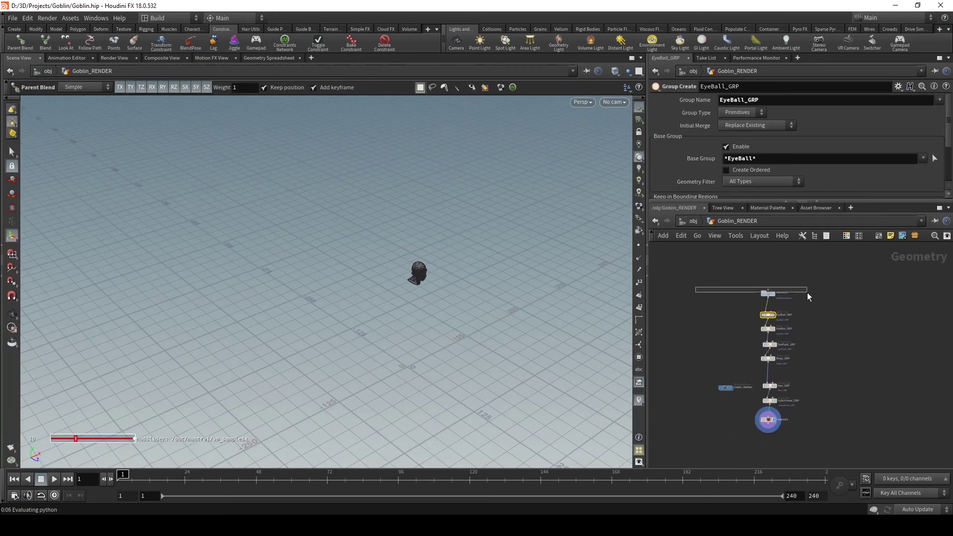
scroll(782, 316, "up", 3)
left_click(758, 314)
left_click_drag(676, 199, 673, 267)
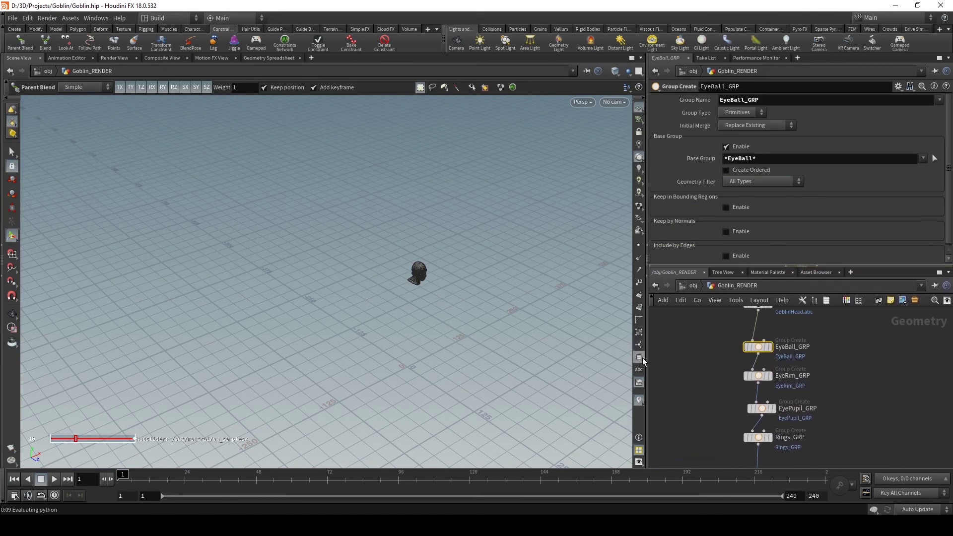
Step: Show the geometry group list in the viewport, inspect EyePupil_GRP, and bring Goblin_MatNet into view
left_click(640, 358)
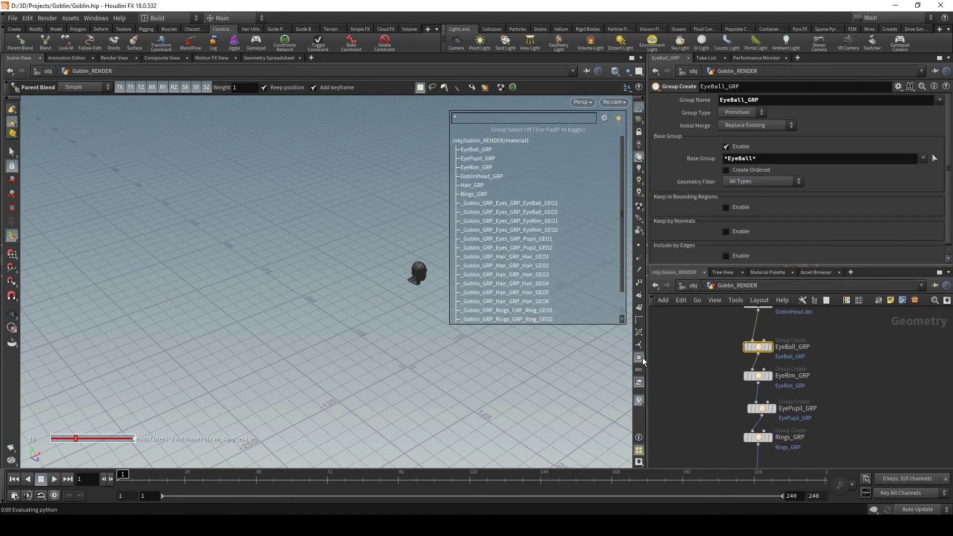
scroll(730, 353, "down", 3)
left_click(778, 360)
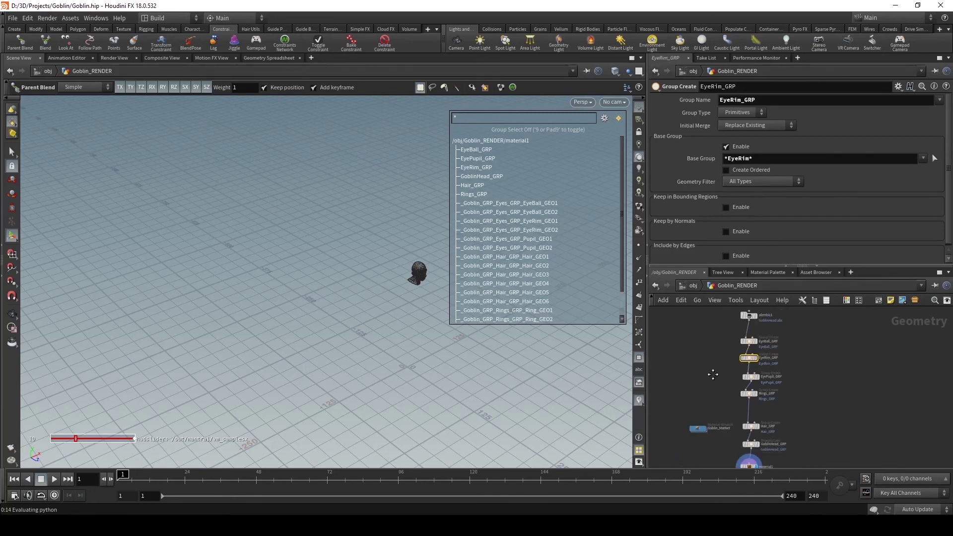
scroll(725, 342, "up", 2)
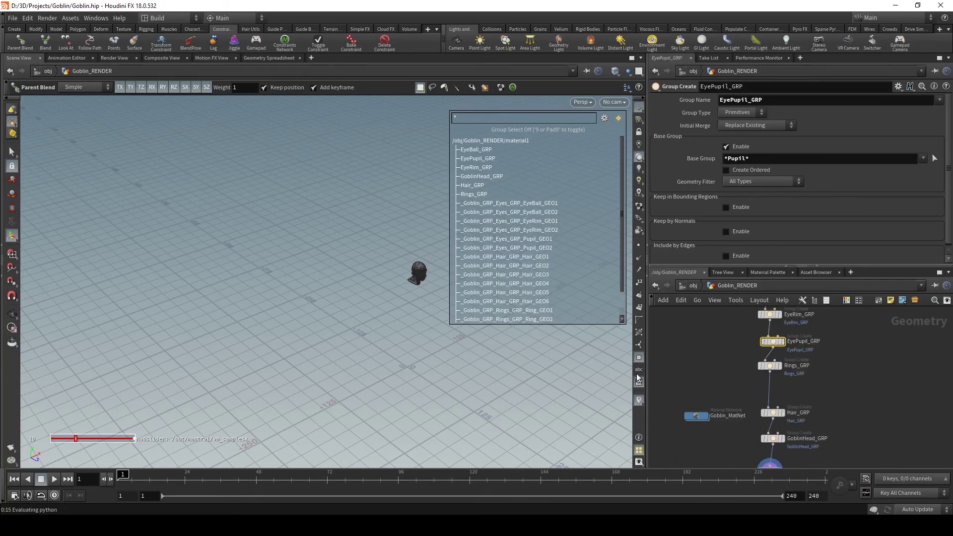
middle_click_drag(695, 398, 694, 355)
Step: Dive into the Goblin_MatNet material network and then the Goblin_PS shader network
left_click(692, 372)
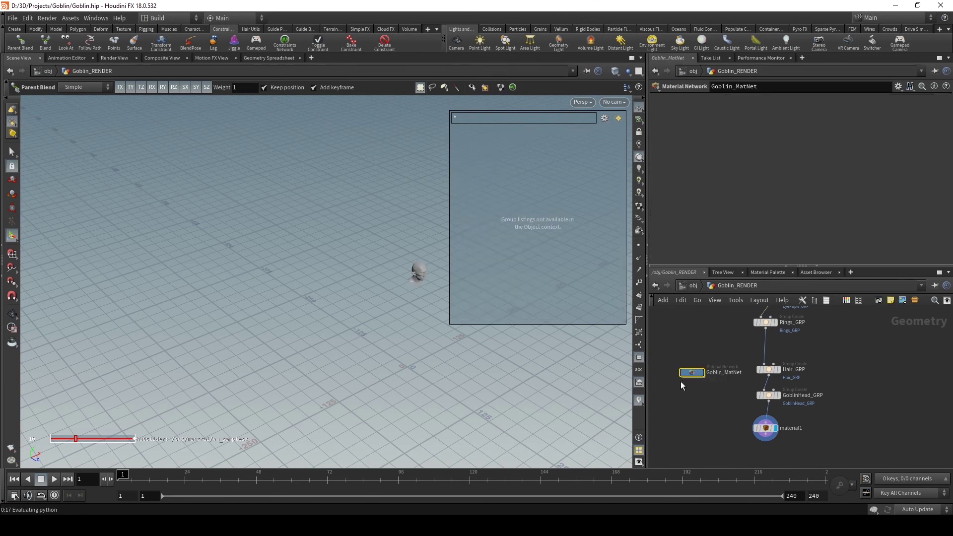
double_click(693, 373)
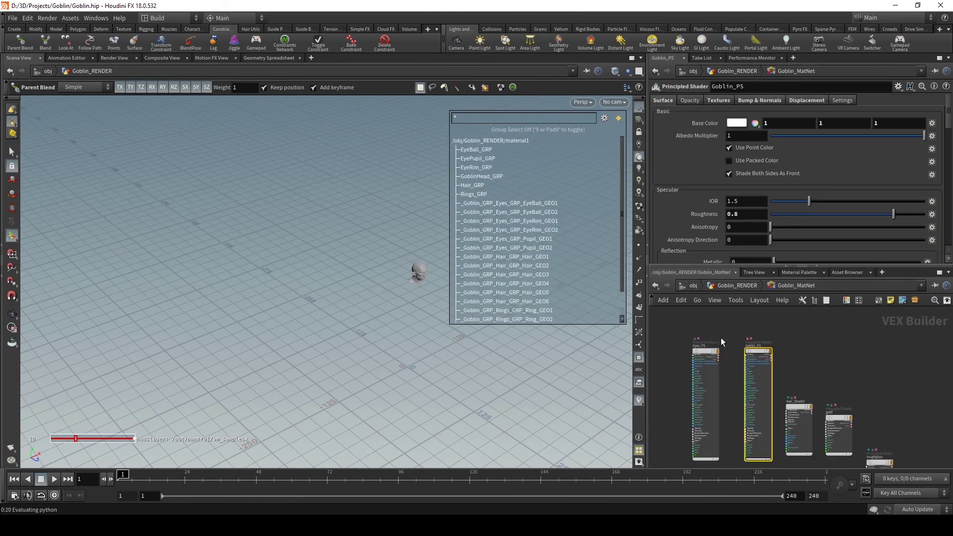
double_click(750, 353)
scroll(823, 420, "up", 8)
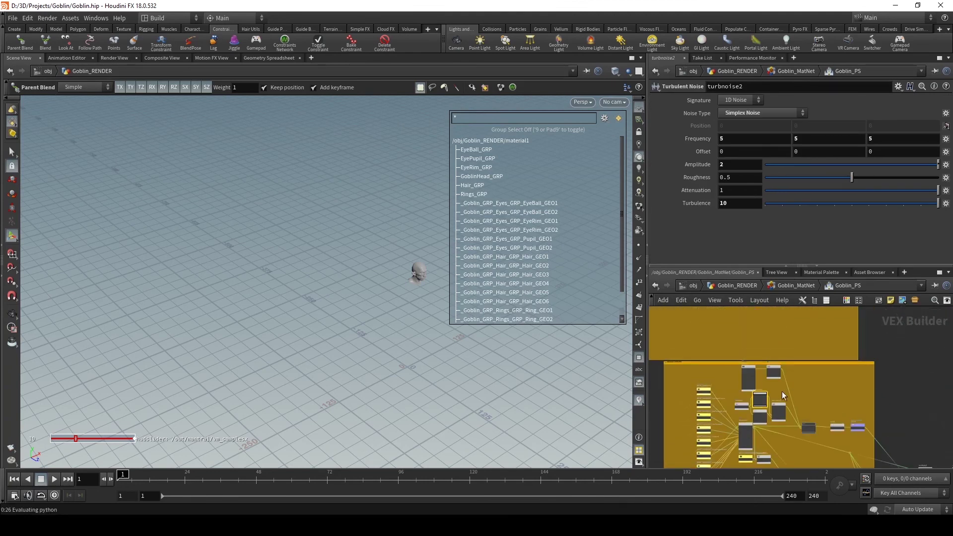
Step: Return to Goblin_RENDER and select material1, which assigns Goblin_PS to GoblinHead_GRP
left_click(783, 285)
left_click(752, 286)
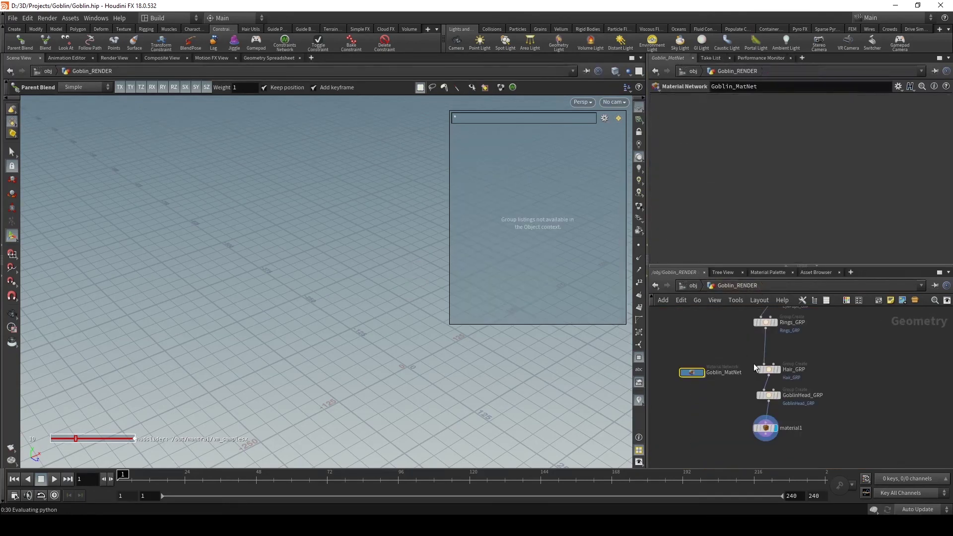
left_click(765, 416)
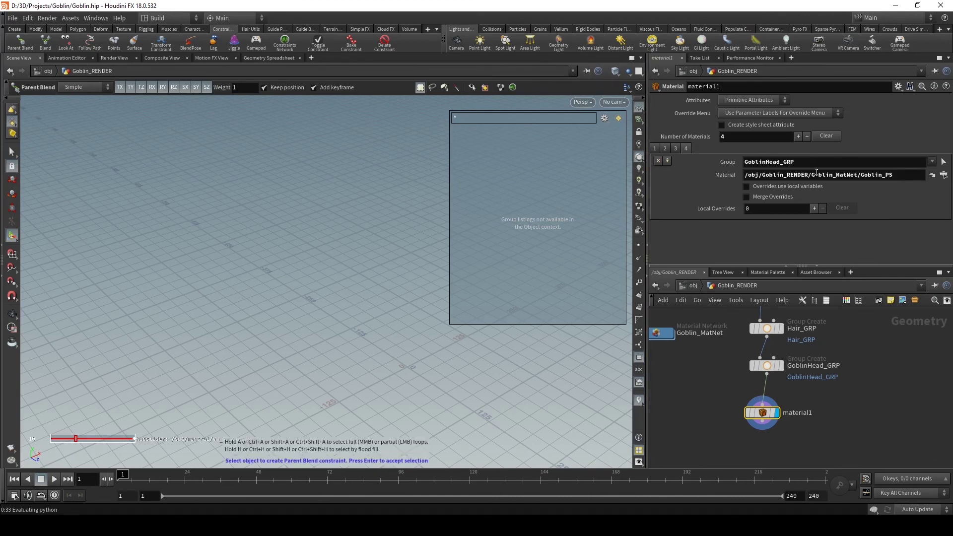
Step: View material1's Rings_GRP gold material, then select Rim_Light at object level
left_click(675, 148)
left_click(692, 286)
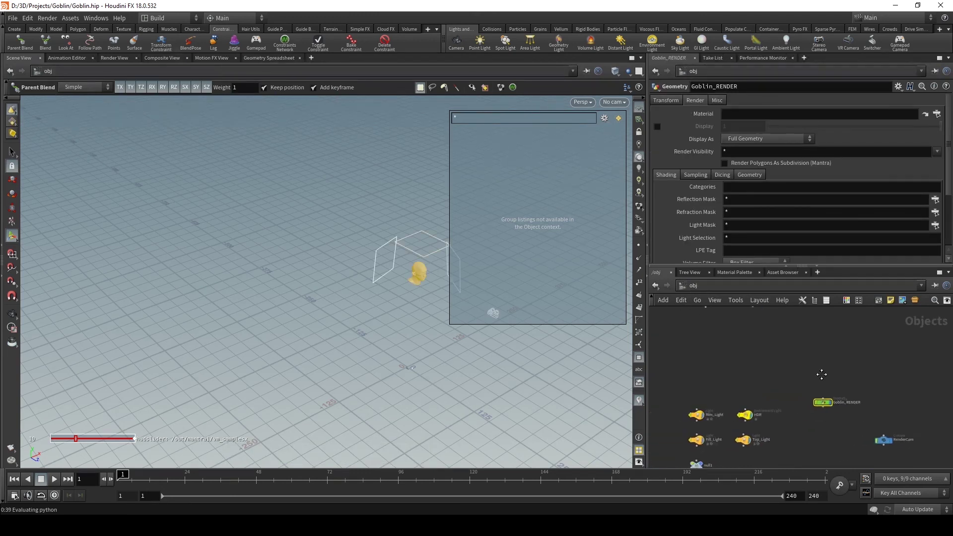
scroll(774, 356, "up", 3)
left_click(750, 386)
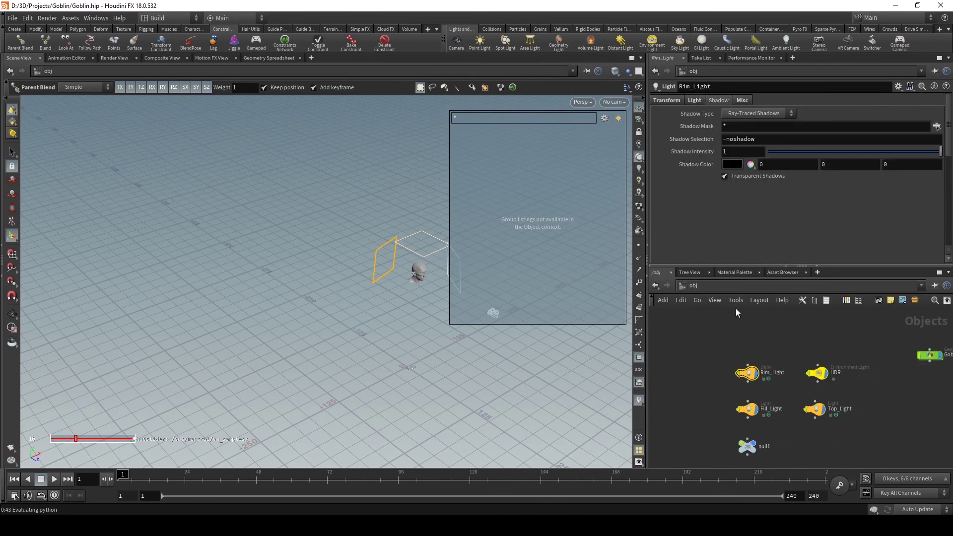
Step: Tumble the viewport toward the head and lights, then switch to the /out network with mantra1
key("Escape")
left_click_drag(400, 291, 728, 385)
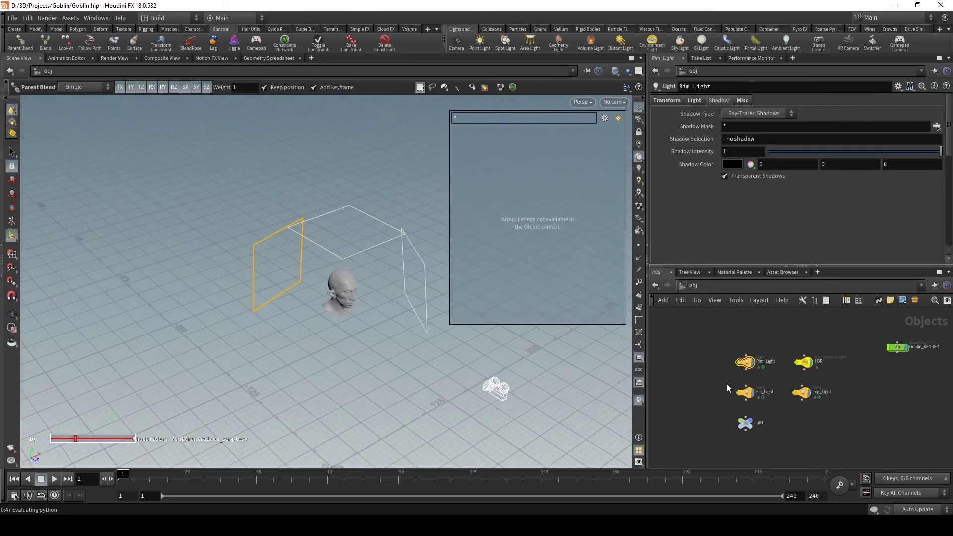
left_click(698, 287)
left_click(713, 342)
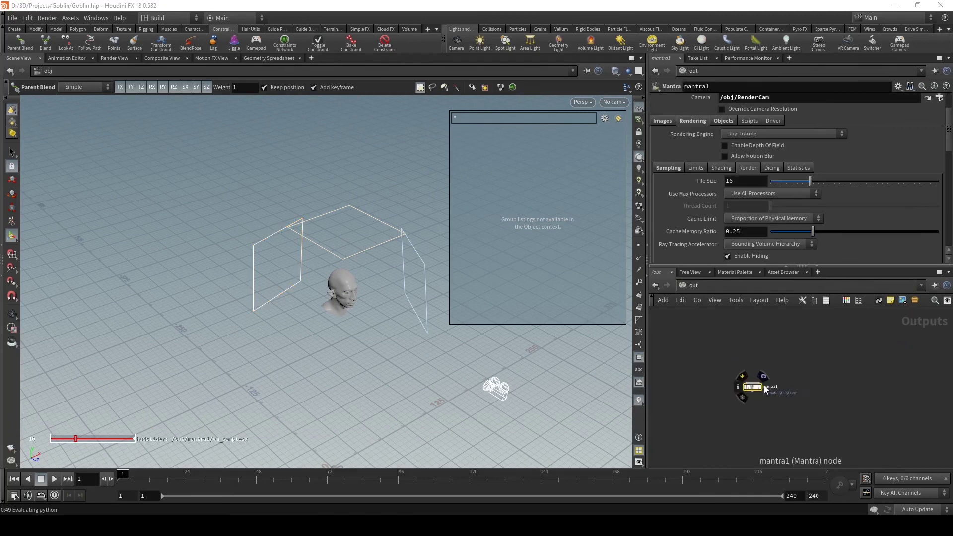
Step: Frame mantra1 in /out with H and switch the viewer to Render View
key("h")
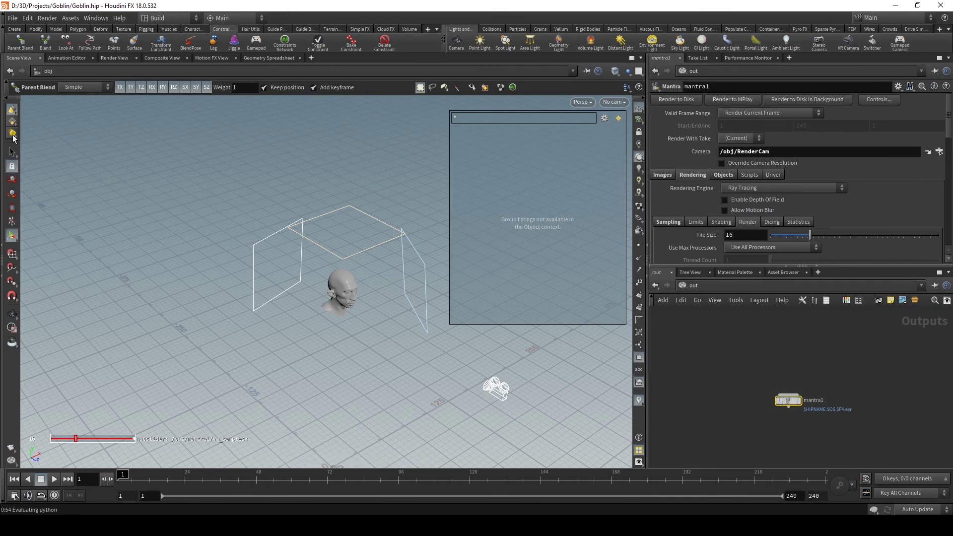
left_click(108, 59)
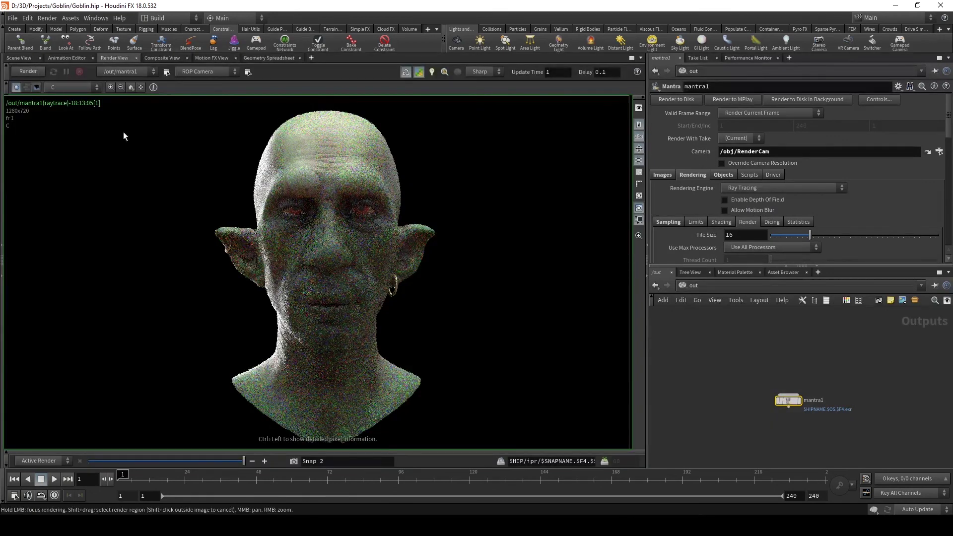
Step: Start a new Mantra render of the goblin head and switch the image plane to all_reflect
left_click(24, 74)
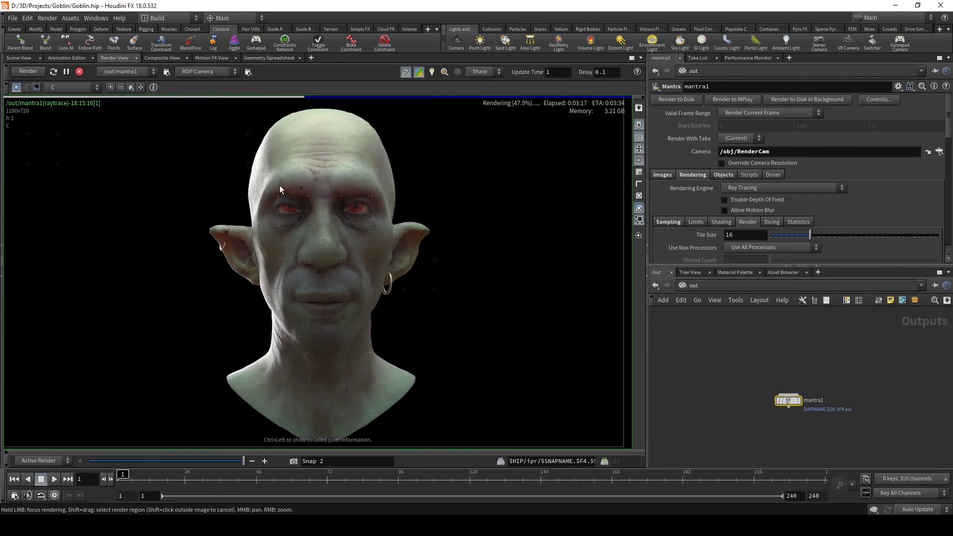
scroll(279, 185, "up", 3)
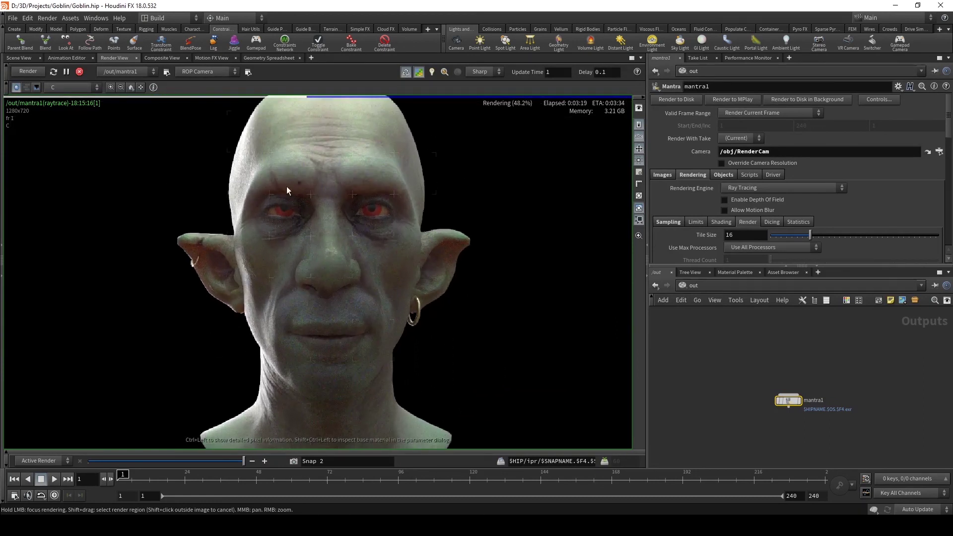
scroll(63, 88, "down", 3)
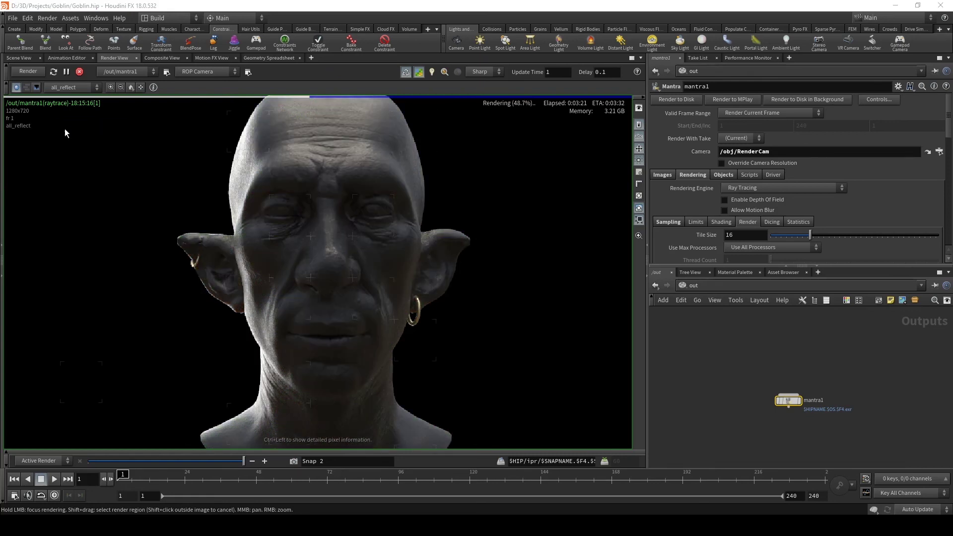
Step: Display the all_diffuse render plane in the Render View
left_click(63, 93)
left_click(65, 98)
left_click(64, 89)
left_click(64, 92)
left_click(64, 93)
left_click(64, 98)
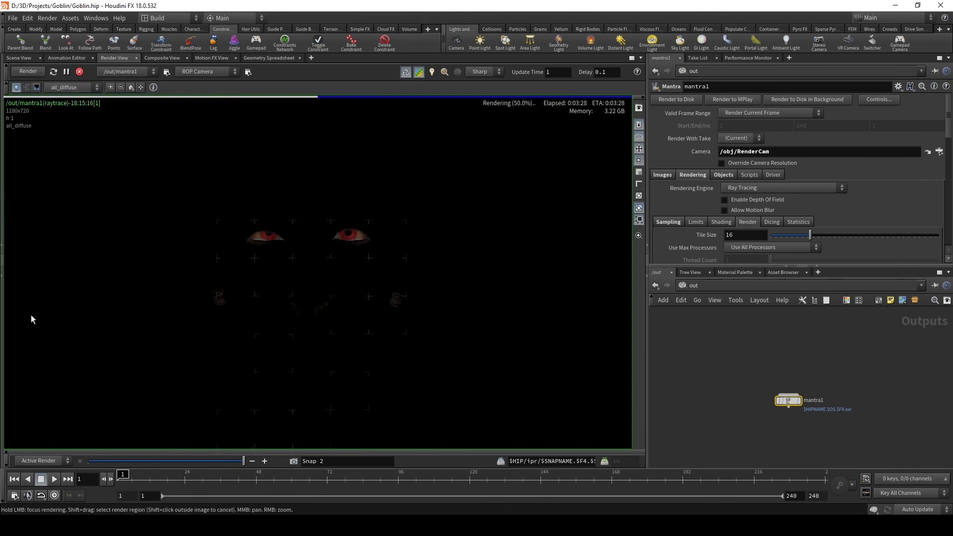
Step: Brighten the all_diffuse display to 64, reset to 1, check its fourth channel, then return to RGB
left_click(12, 451)
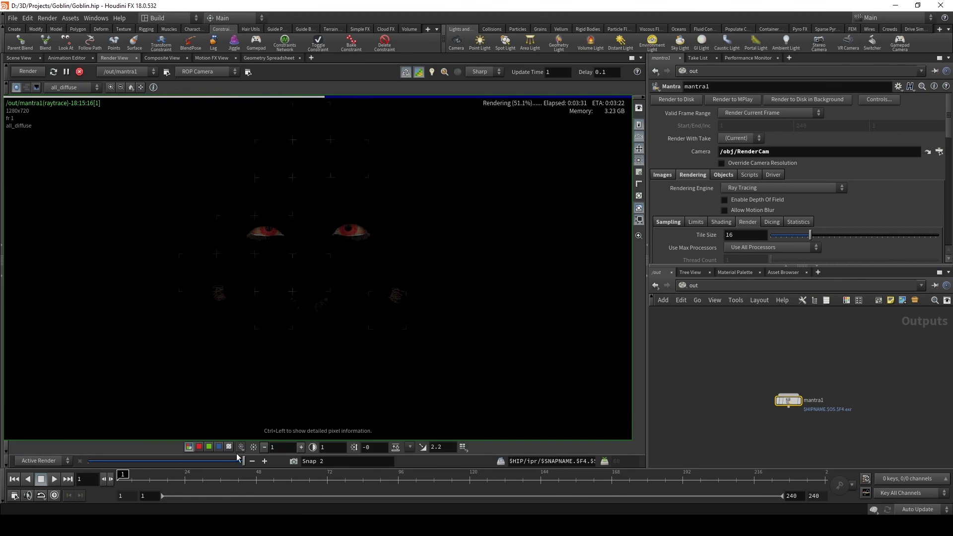
left_click(301, 448)
left_click(302, 448)
left_click(302, 448)
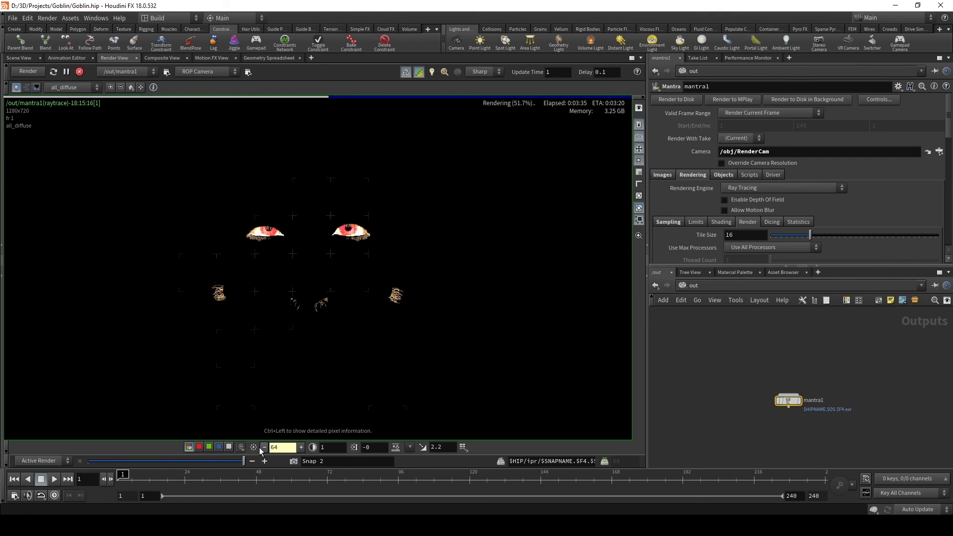
left_click(264, 448)
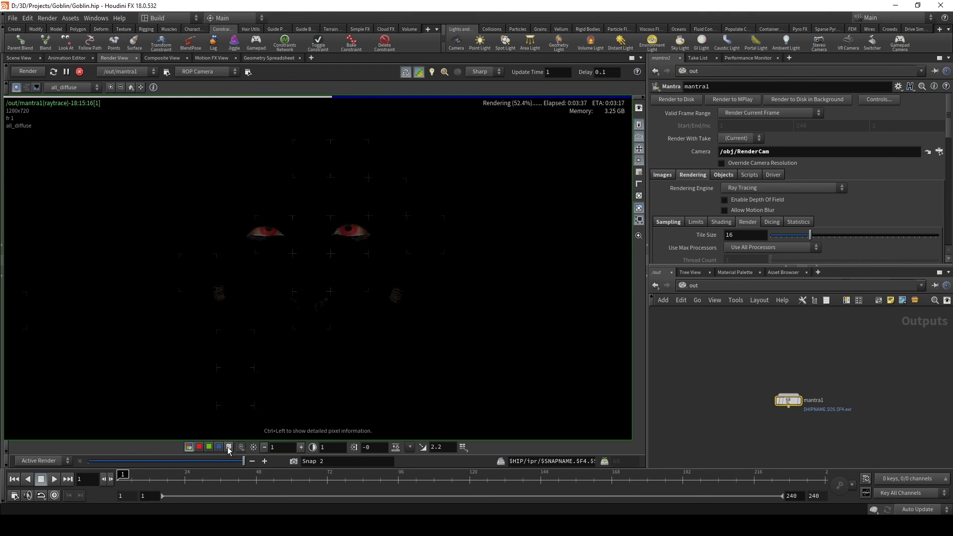
left_click(228, 447)
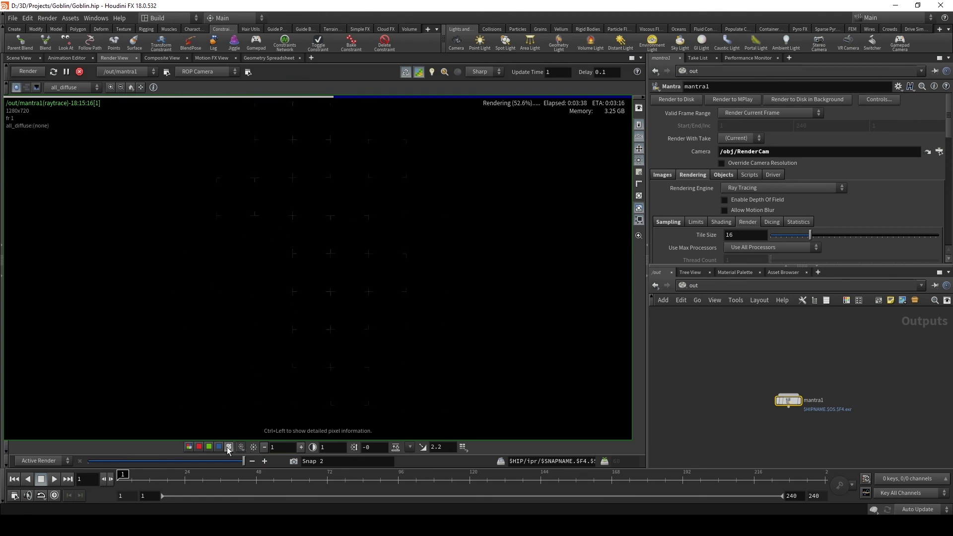
left_click(189, 447)
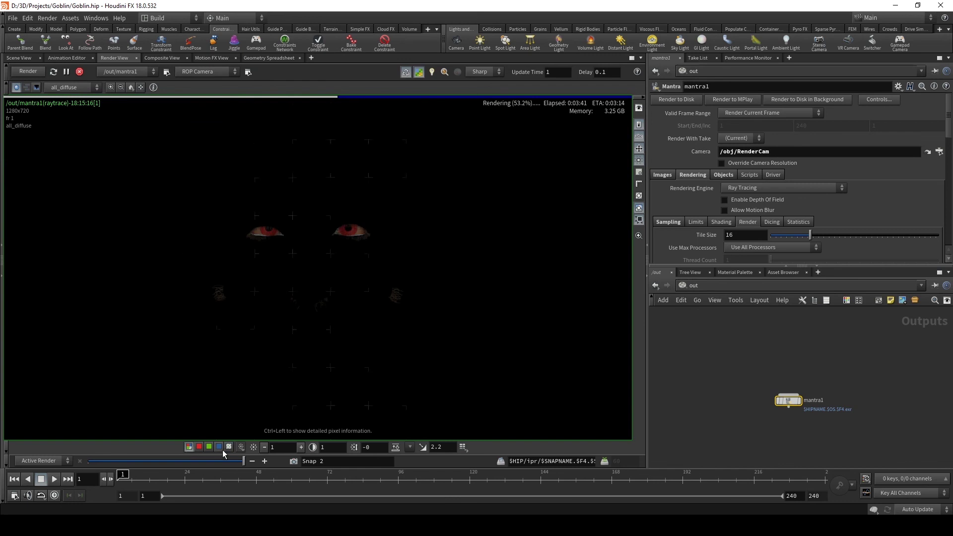
scroll(250, 337, "up", 2)
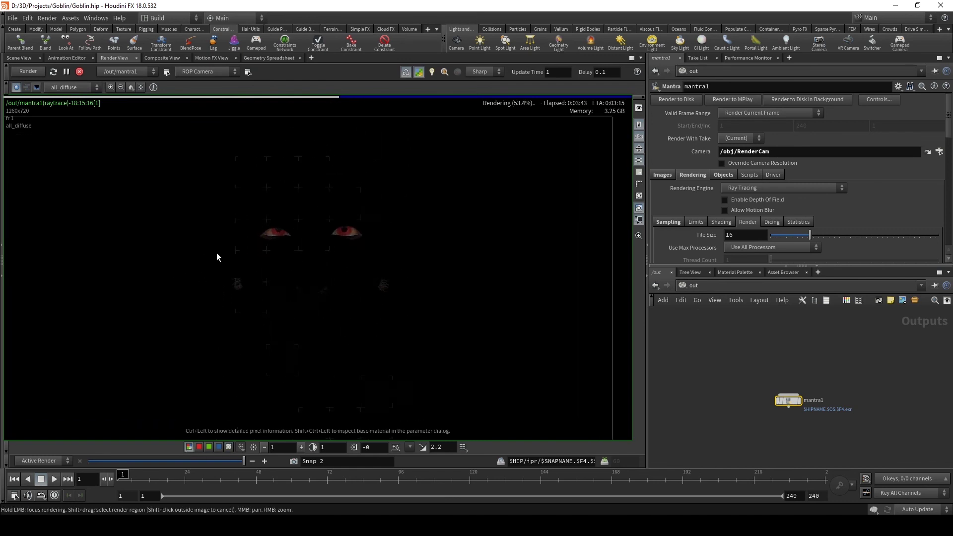
left_click(66, 88)
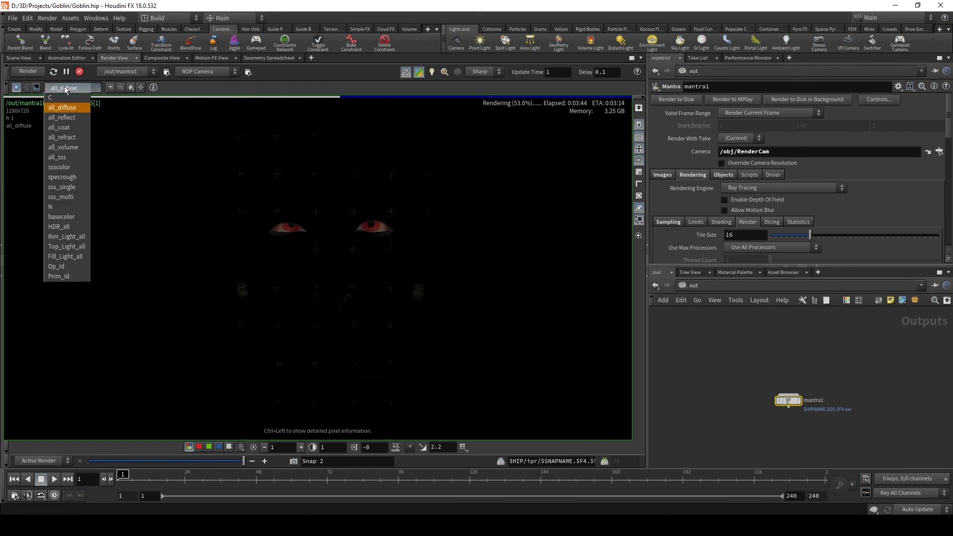
Step: View the all_sss, ssscolor, specrough and Rim_Light_all planes in turn
left_click(57, 157)
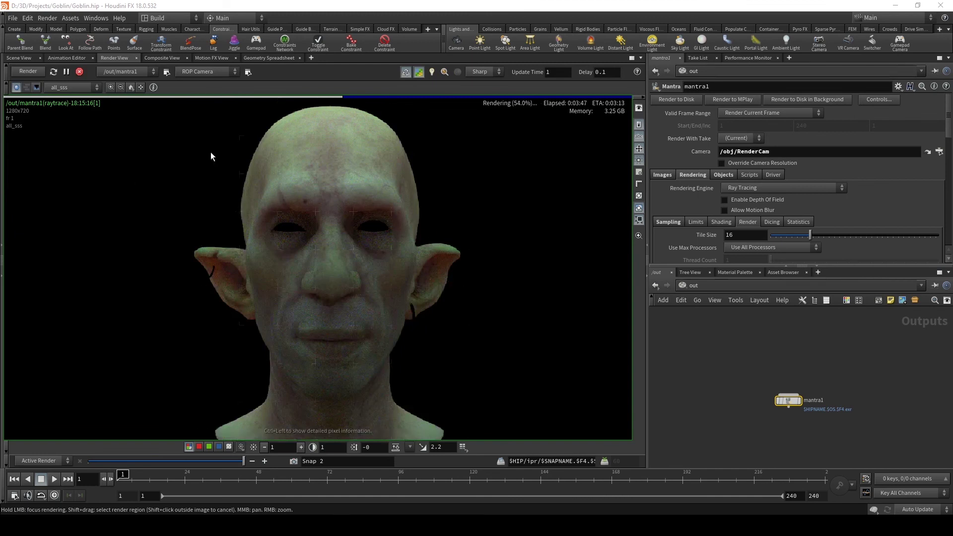
left_click(77, 89)
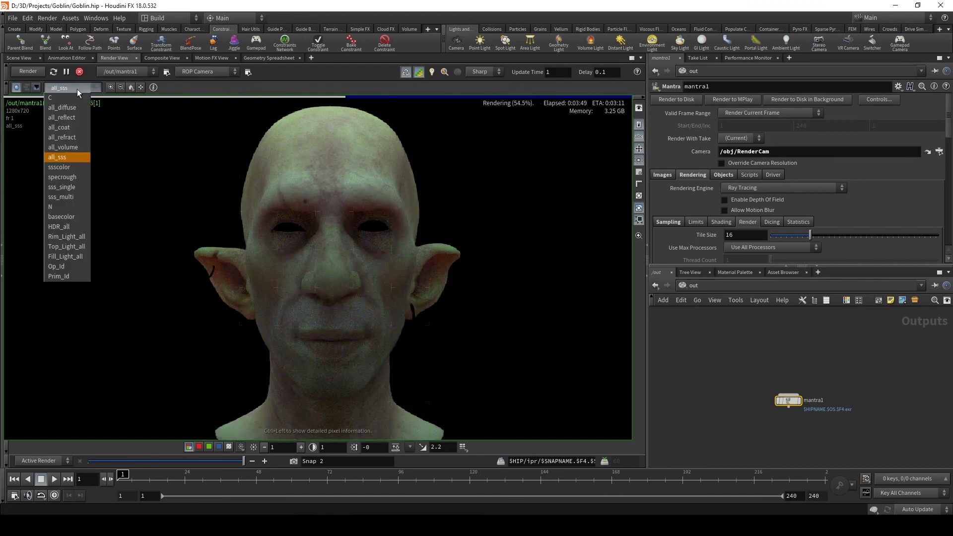
left_click(64, 168)
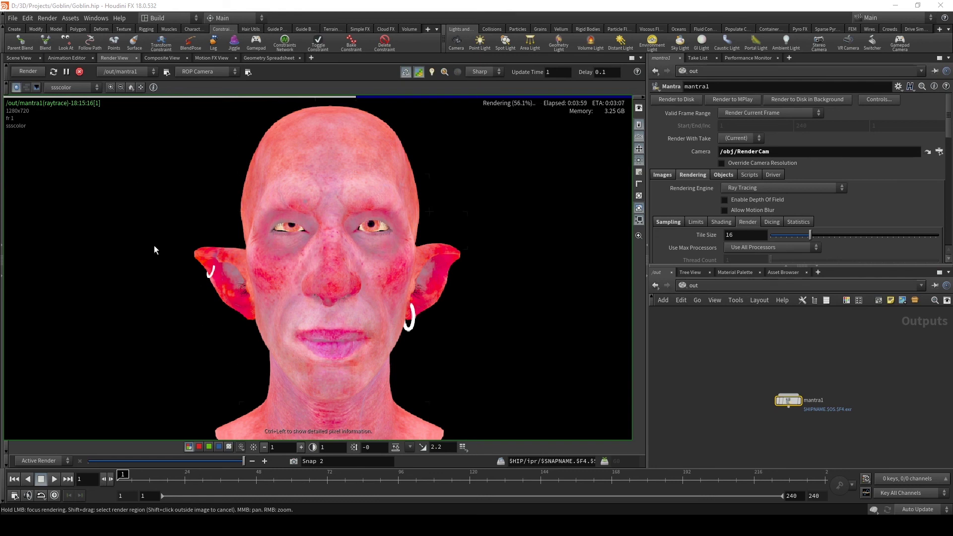
left_click(55, 91)
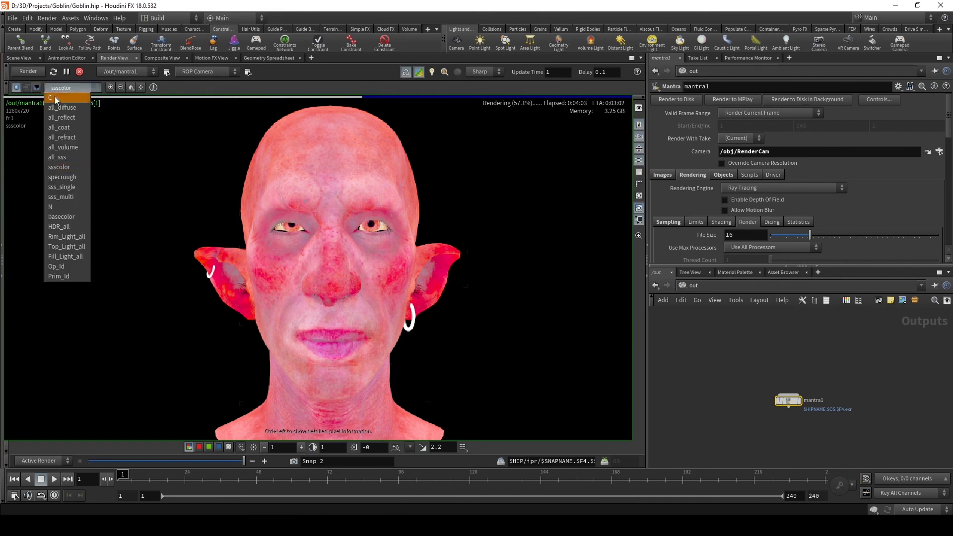
left_click(64, 180)
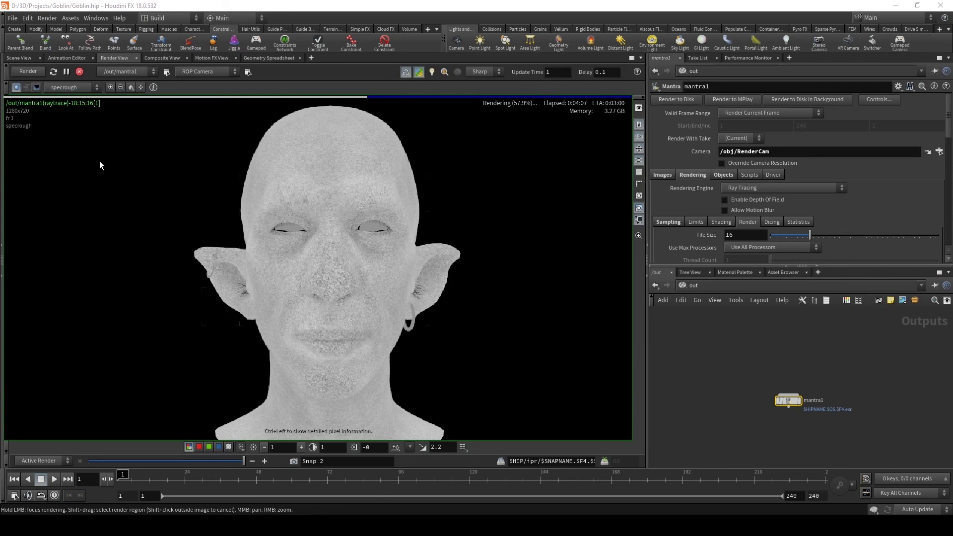
left_click(76, 89)
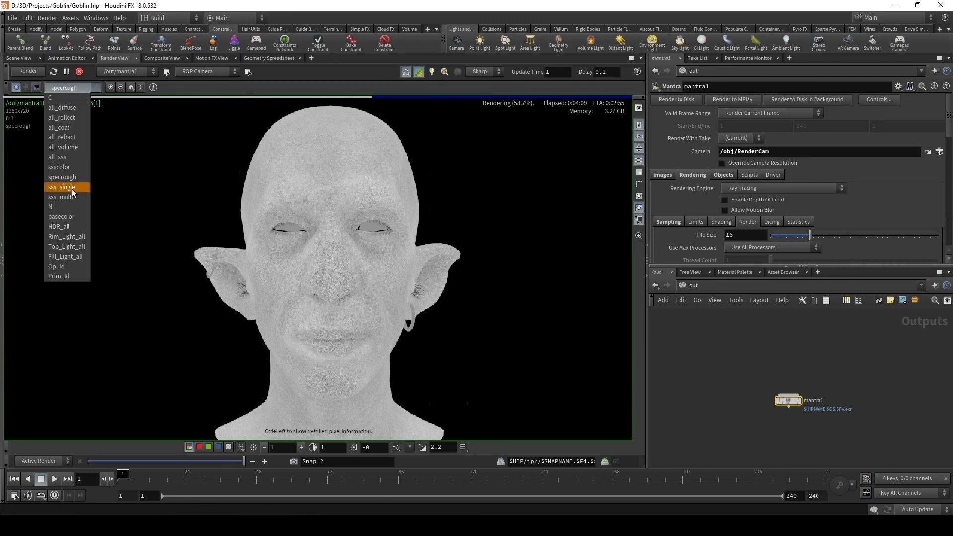
left_click(67, 236)
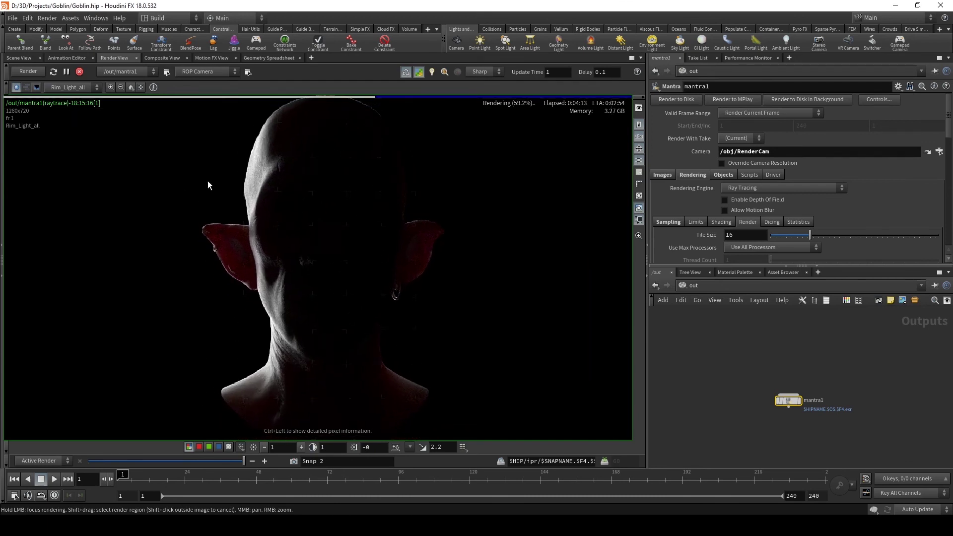
Step: Zoom in on the goblin head, focus rendering across the face, and display Top_Light_all
right_click_drag(207, 181, 208, 252)
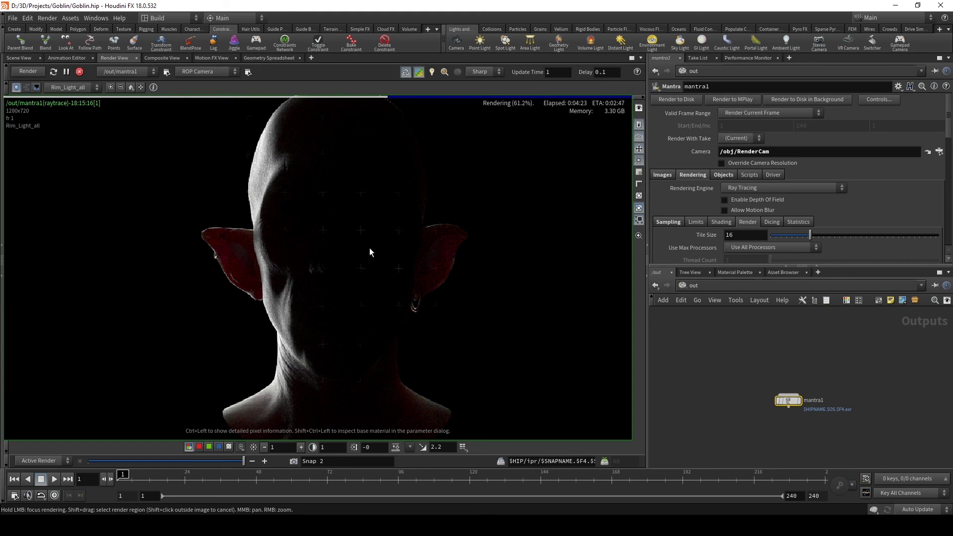
mouse_move(432, 254)
left_mouse_down()
mouse_move(448, 253)
mouse_move(279, 245)
mouse_move(217, 262)
mouse_move(224, 247)
left_mouse_up()
left_click(72, 87)
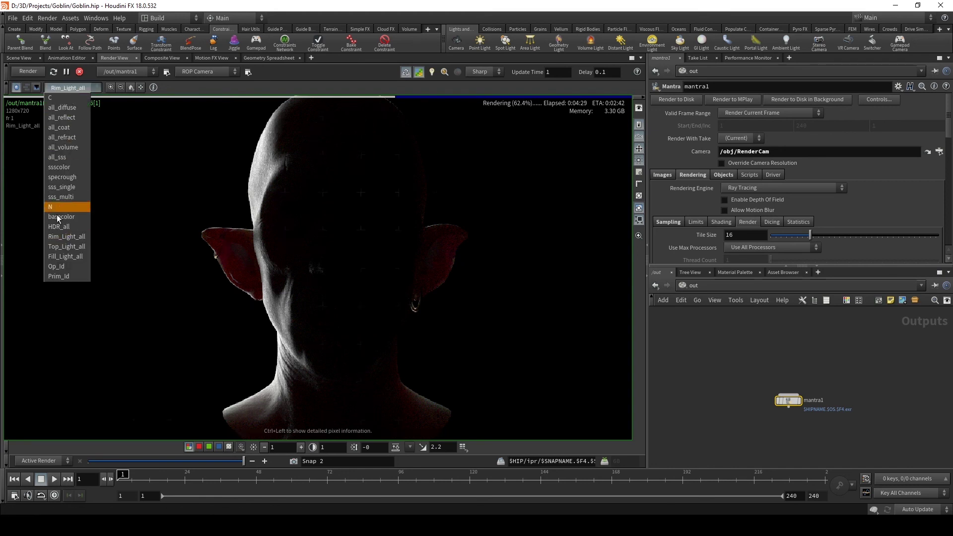
left_click(66, 247)
Step: View the Fill_Light_all plane, then the HDR_all plane
scroll(363, 274, "down", 1)
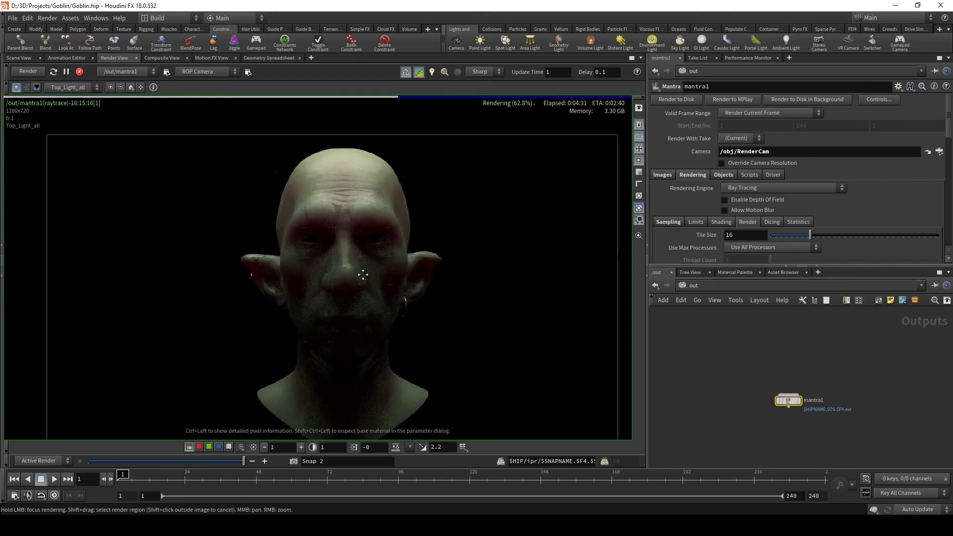
scroll(363, 274, "up", 3)
scroll(361, 228, "down", 2)
scroll(359, 260, "up", 1)
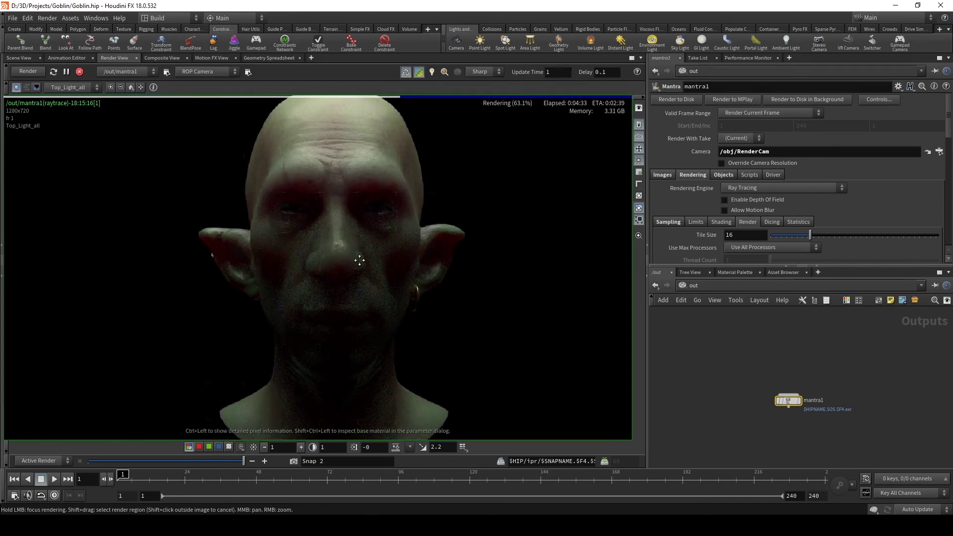
left_click(67, 87)
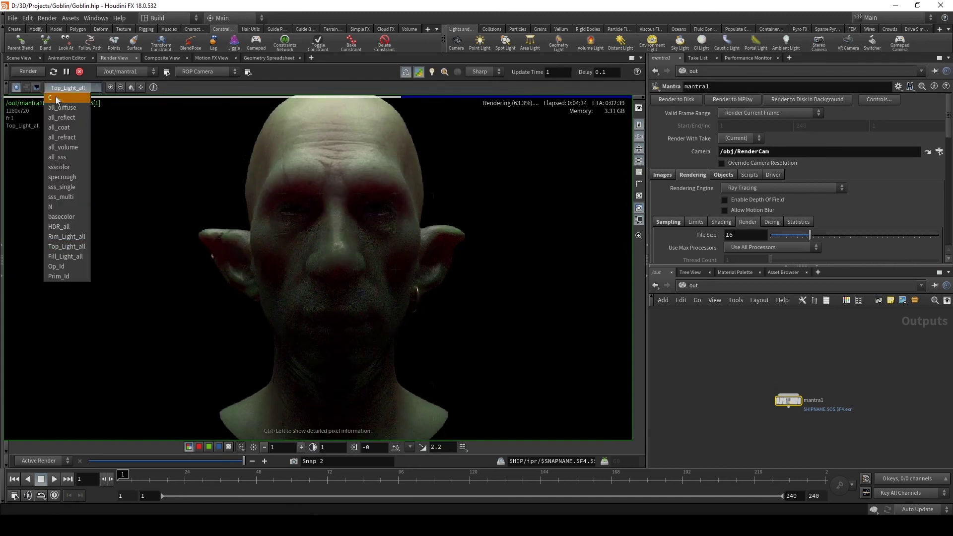
left_click(72, 255)
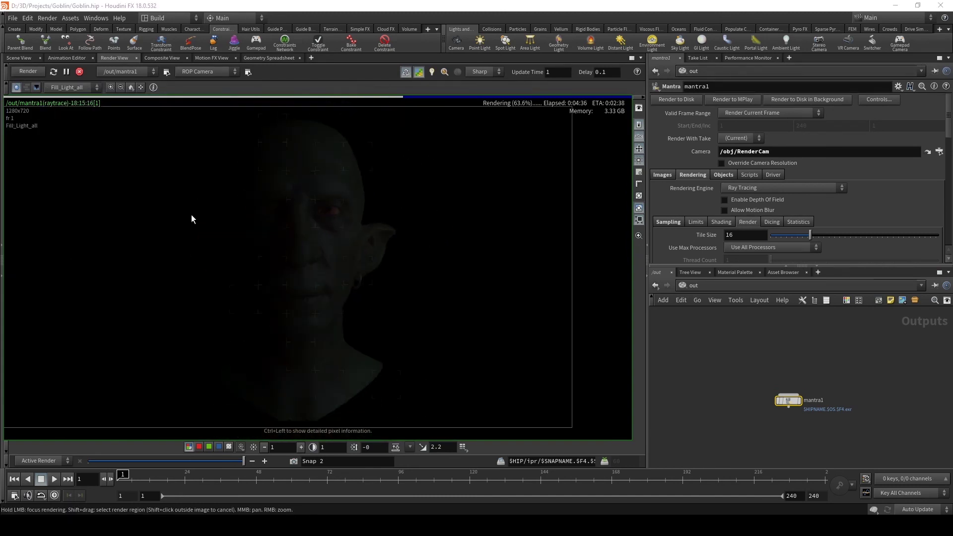
left_click(85, 86)
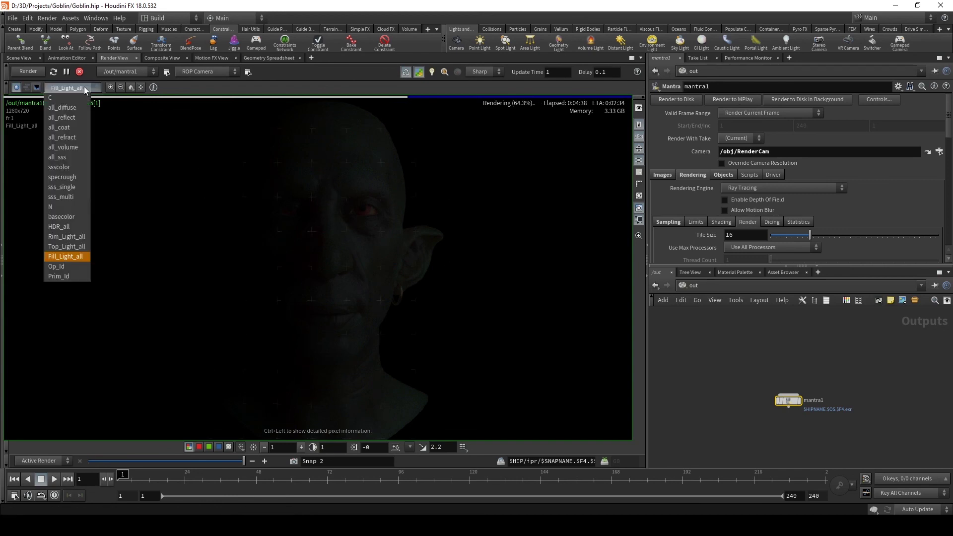
left_click(59, 226)
Step: Switch the display to the combined C beauty plane and frame the goblin head
scroll(174, 236, "up", 1)
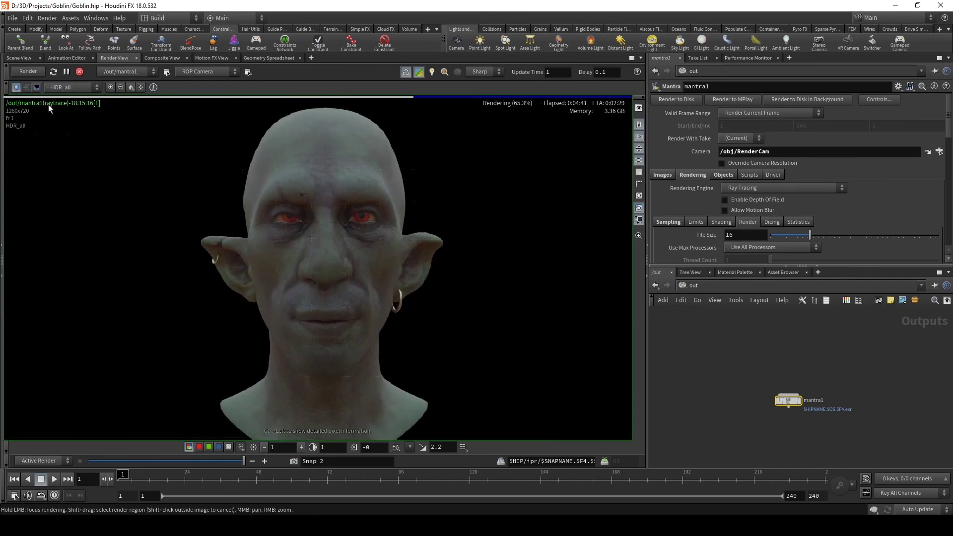
left_click(55, 87)
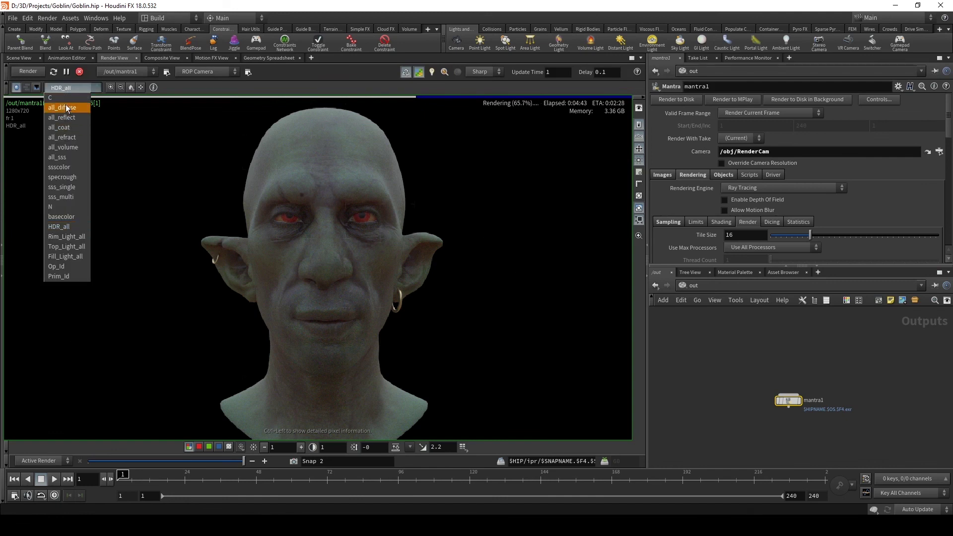
left_click(50, 97)
middle_click_drag(310, 271, 282, 243)
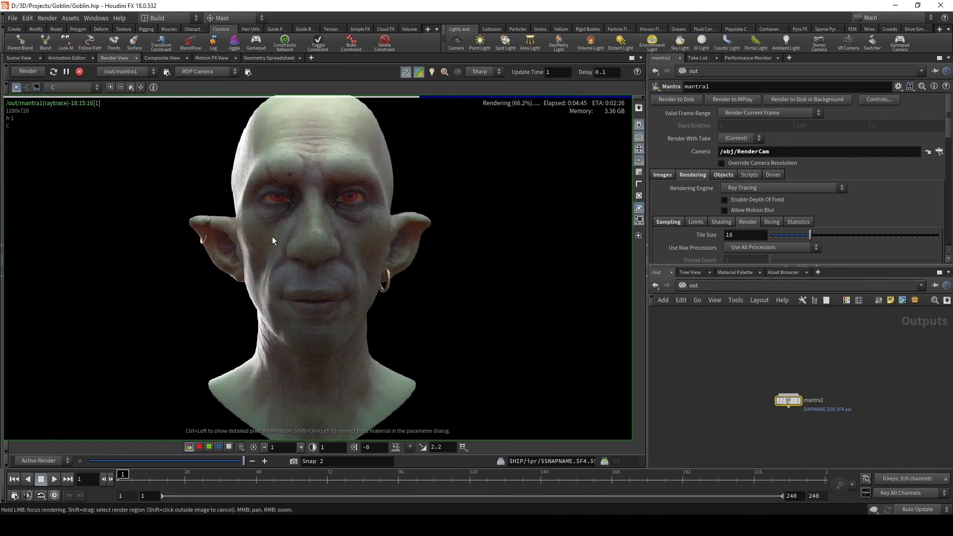
left_click(56, 88)
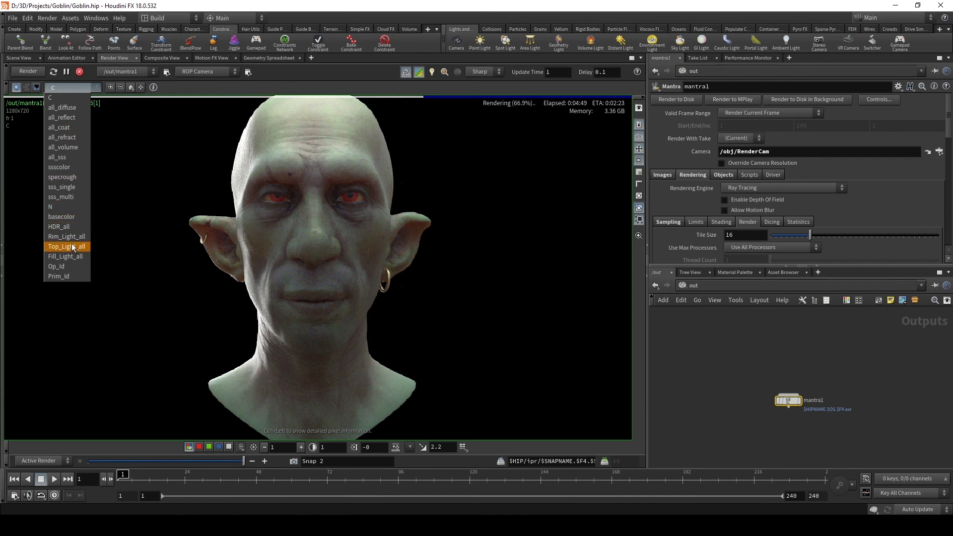
left_click(63, 88)
scroll(257, 277, "down", 1)
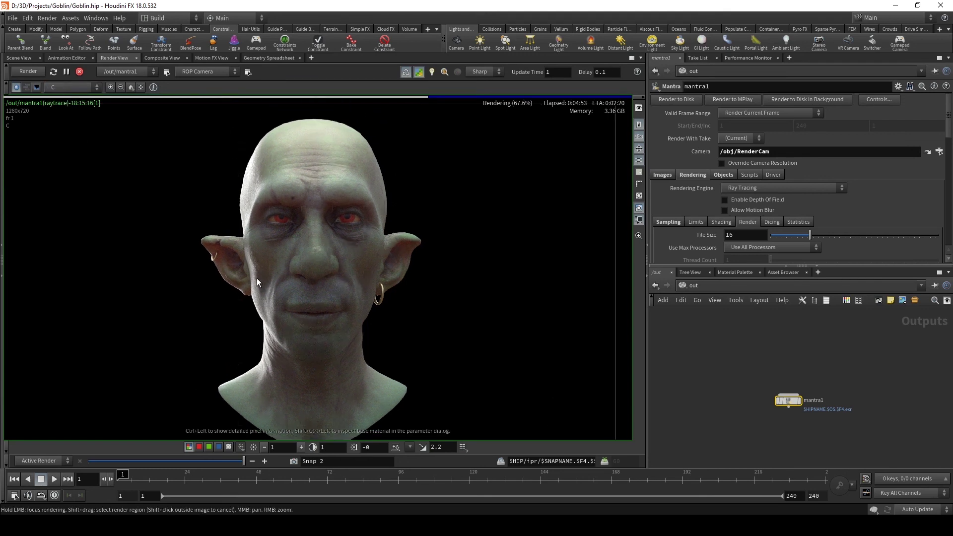
scroll(257, 277, "up", 1)
scroll(251, 287, "down", 1)
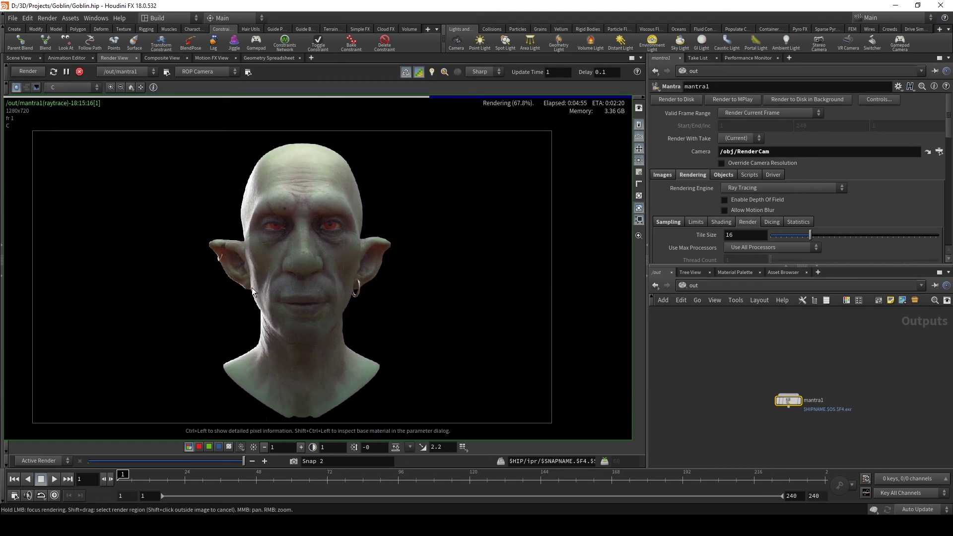